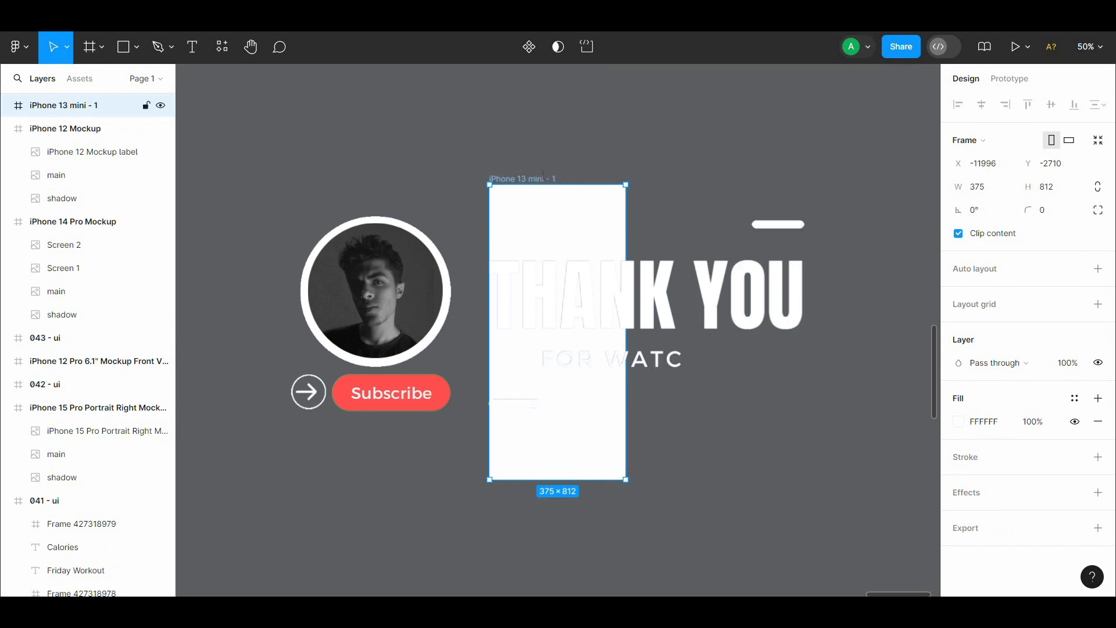
Step: Rename the new iPhone 13 mini frame as "044 - ui"
double_click(544, 179)
text(044 - ui)
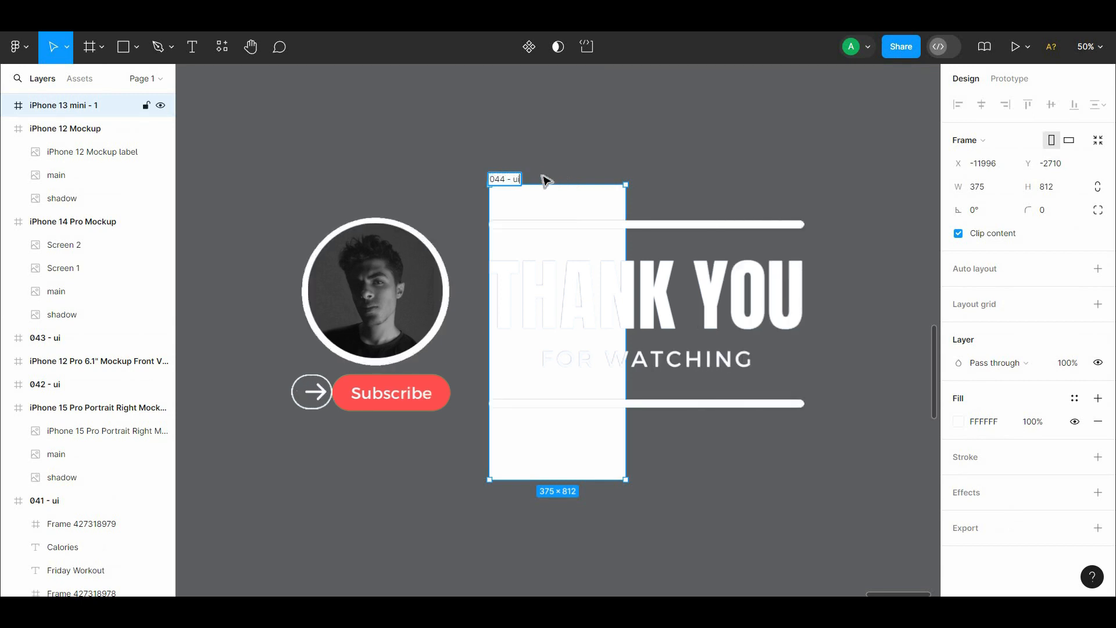
click(538, 179)
click(509, 179)
Step: Darken the frame's fill to 000B11 and change it to a linear gradient with 001820 as the bottom colour
click(959, 421)
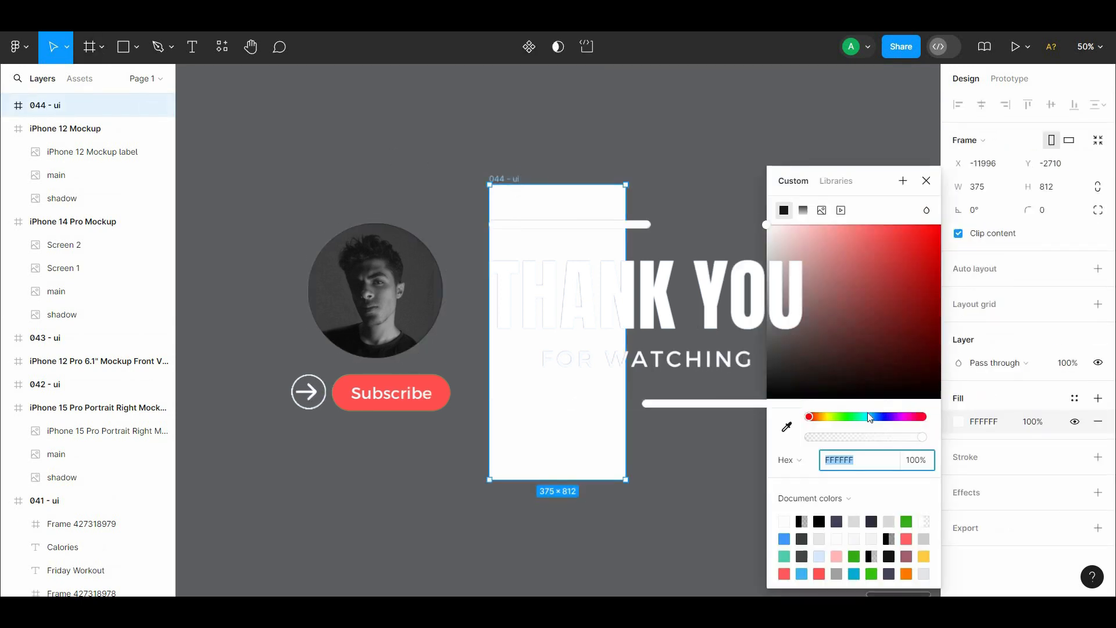
drag(910, 391, 942, 383)
click(872, 417)
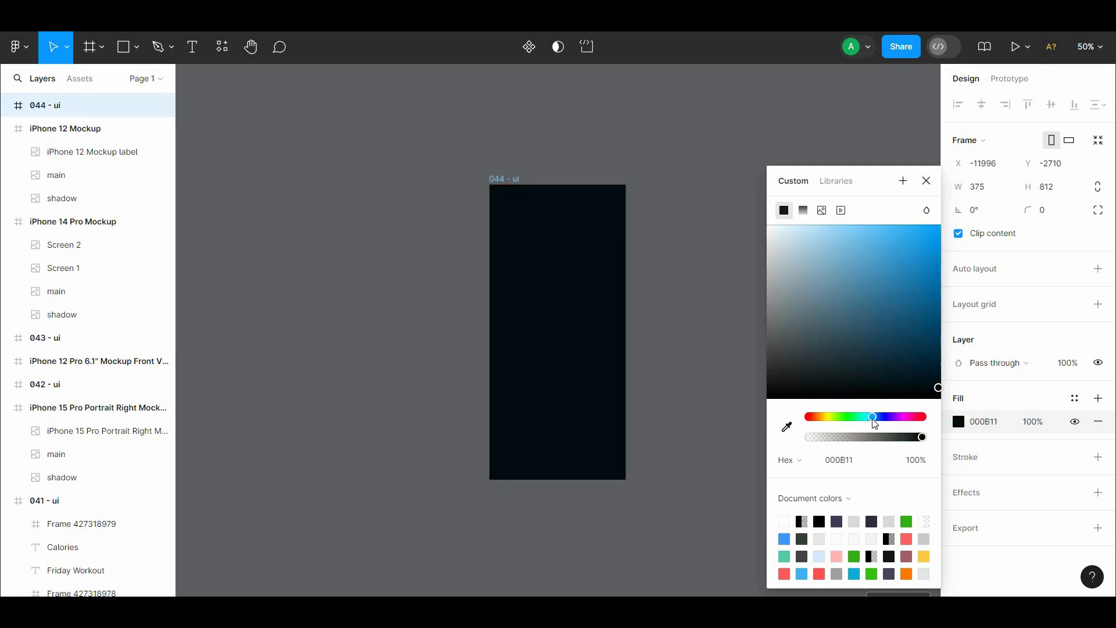
click(804, 211)
click(938, 375)
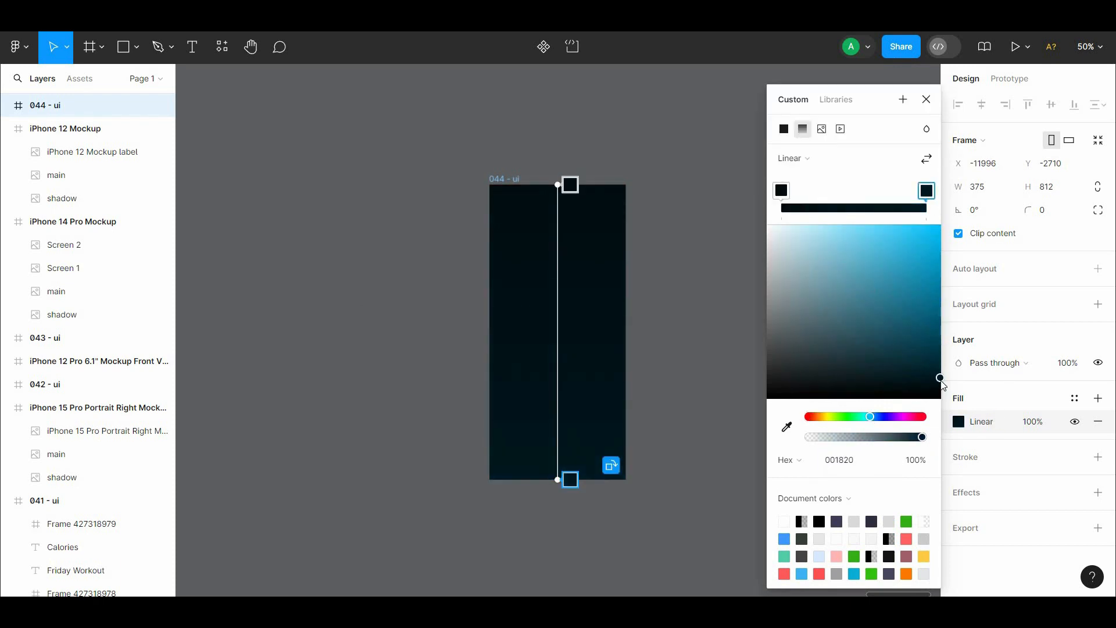
Step: Add a stop at the middle of the frame's gradient and set its colour to 013748
click(891, 314)
drag(895, 314, 948, 329)
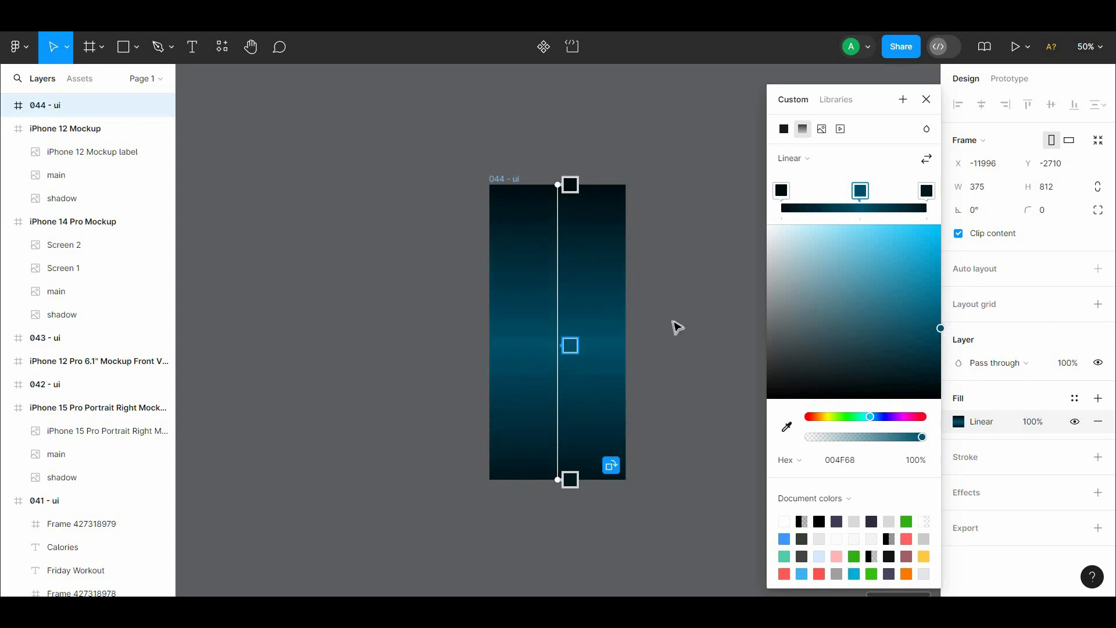
drag(938, 370, 944, 374)
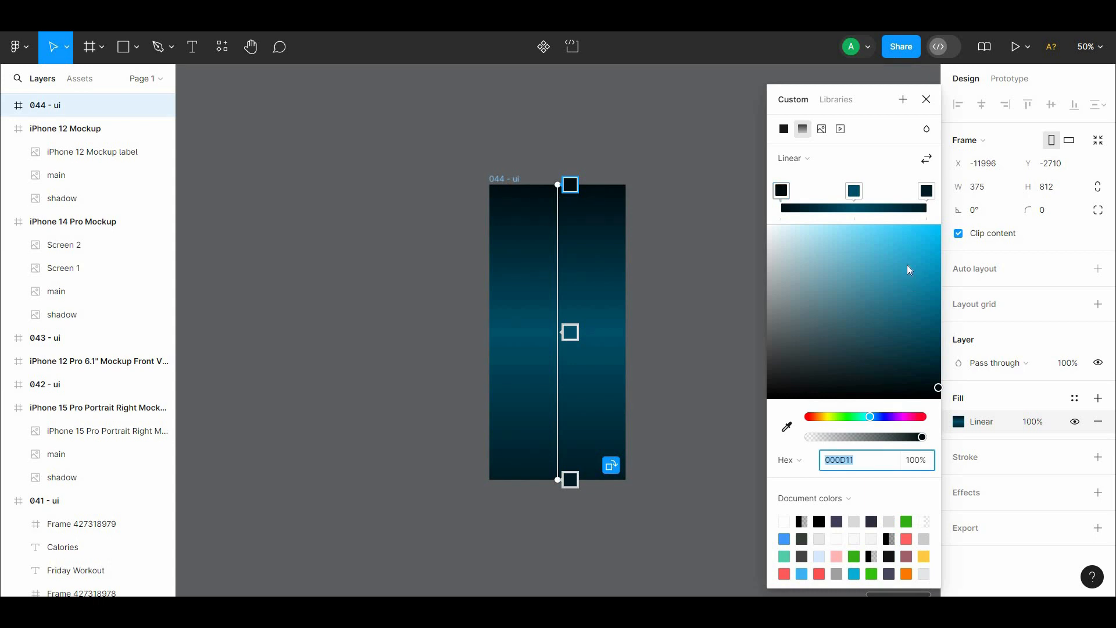
click(855, 190)
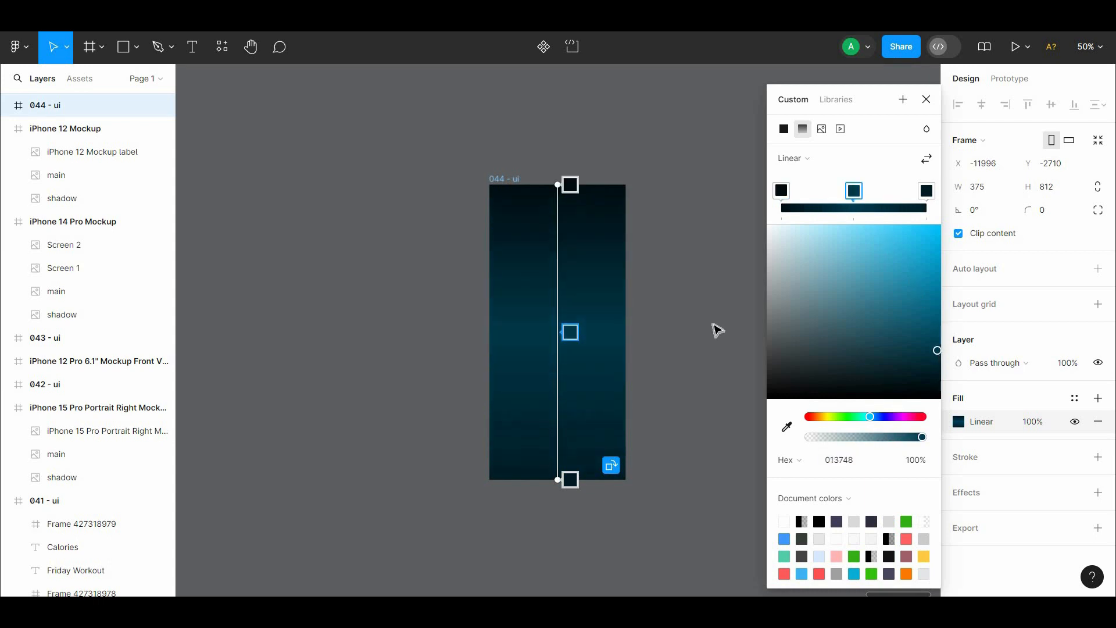
click(704, 310)
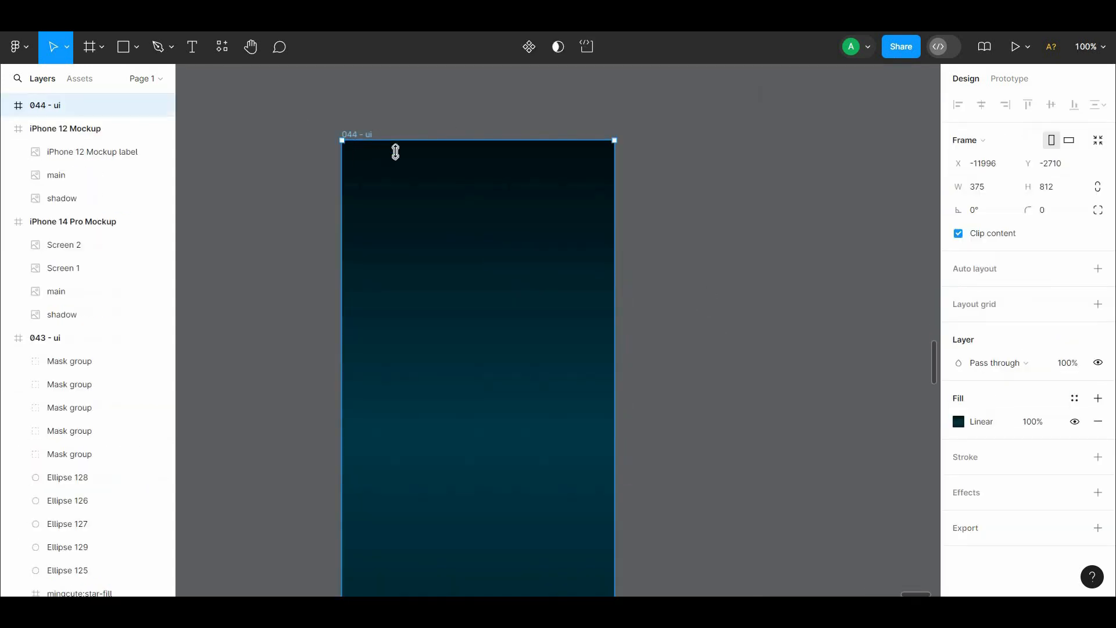
Step: Place the status bar group along the top edge of the 044 - ui frame and colour it white
click(555, 167)
click(961, 588)
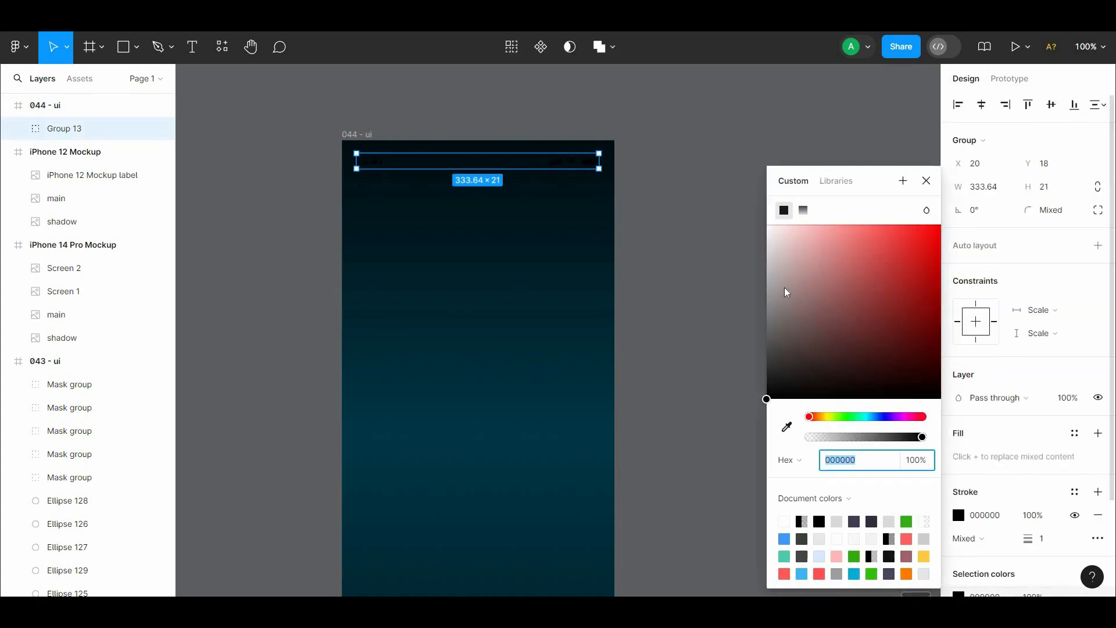
drag(782, 288, 764, 223)
click(662, 147)
drag(559, 170, 581, 131)
click(559, 119)
key(alt)
click(684, 179)
drag(685, 180, 696, 167)
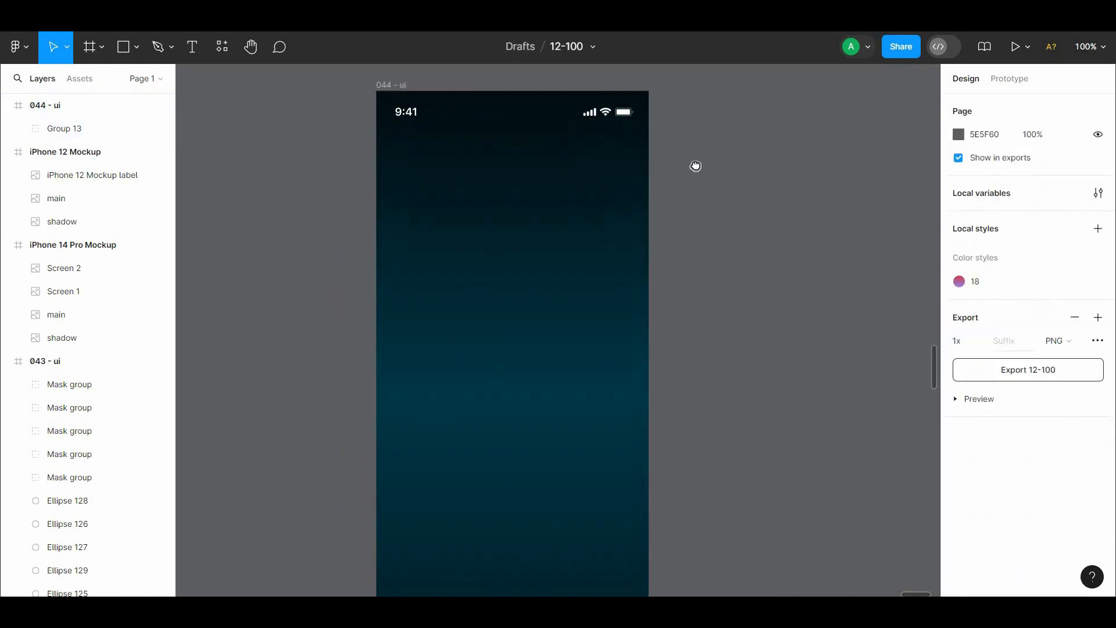
Step: Search the resources for "icon" among the plugins and run Iconify
drag(683, 321, 676, 349)
right_click(333, 132)
key(shift+i)
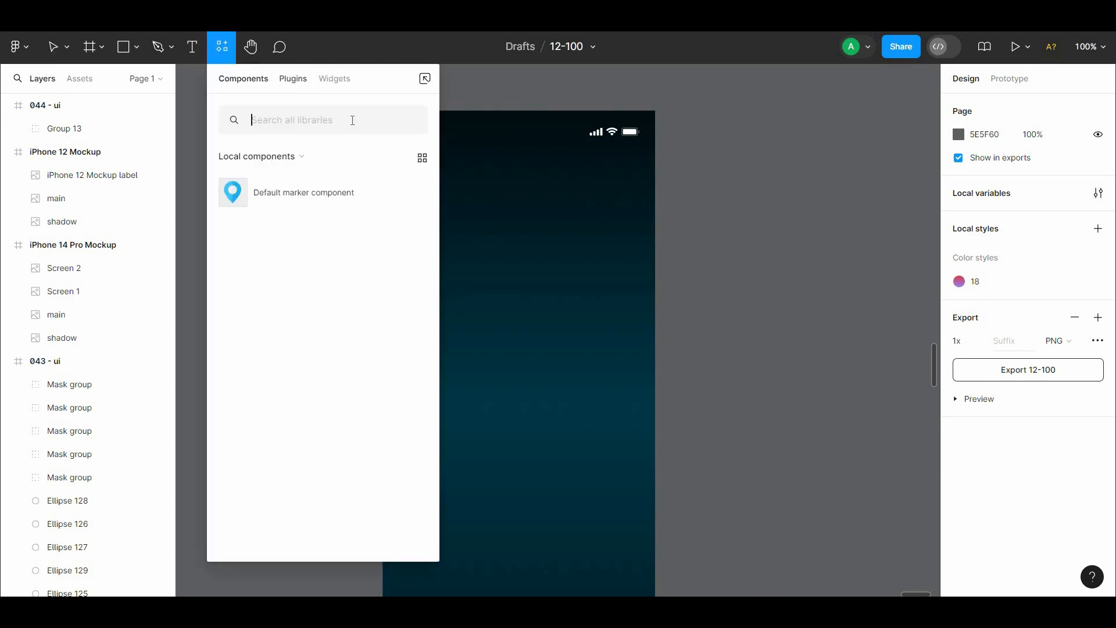
text(icon)
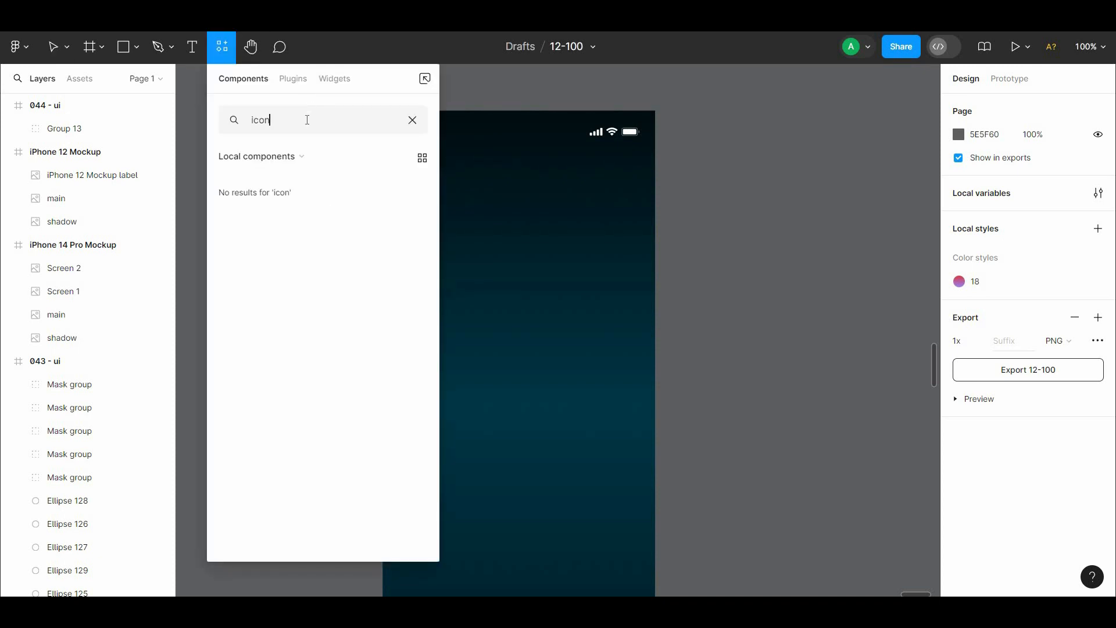
click(294, 80)
click(303, 175)
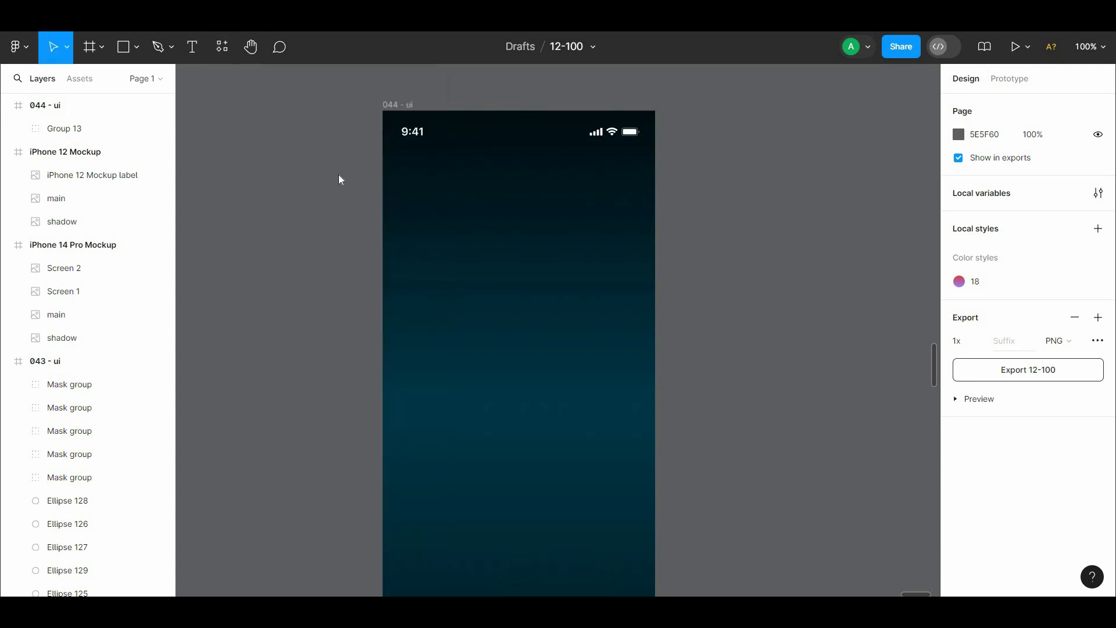
Step: Search Iconify for "back" and import the ep:back arrow icon
text(k)
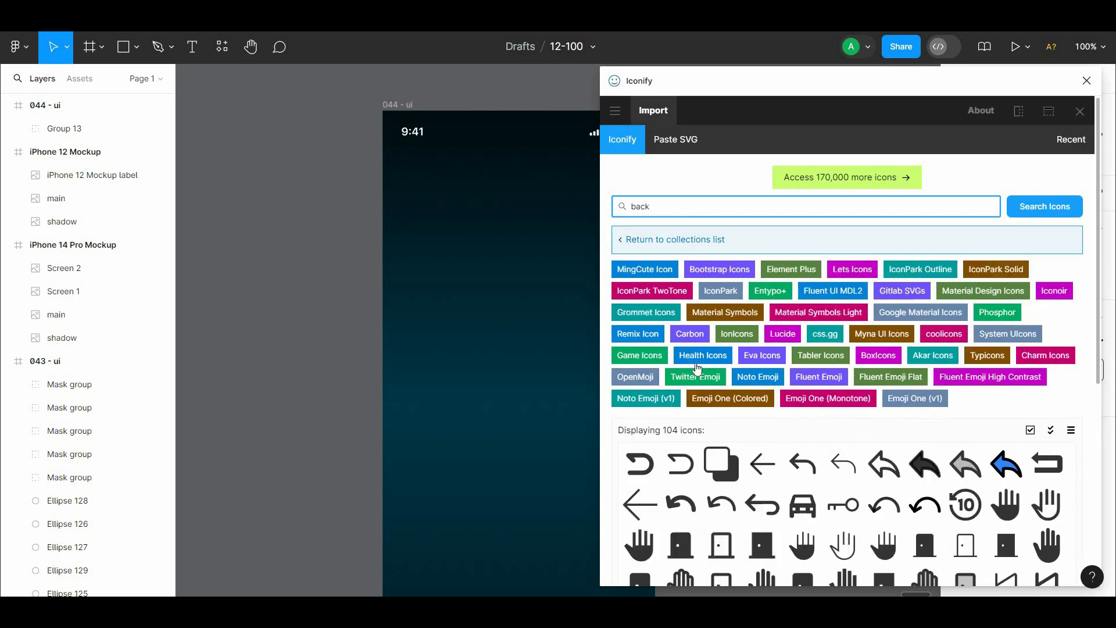
scroll(919, 322, down, 3)
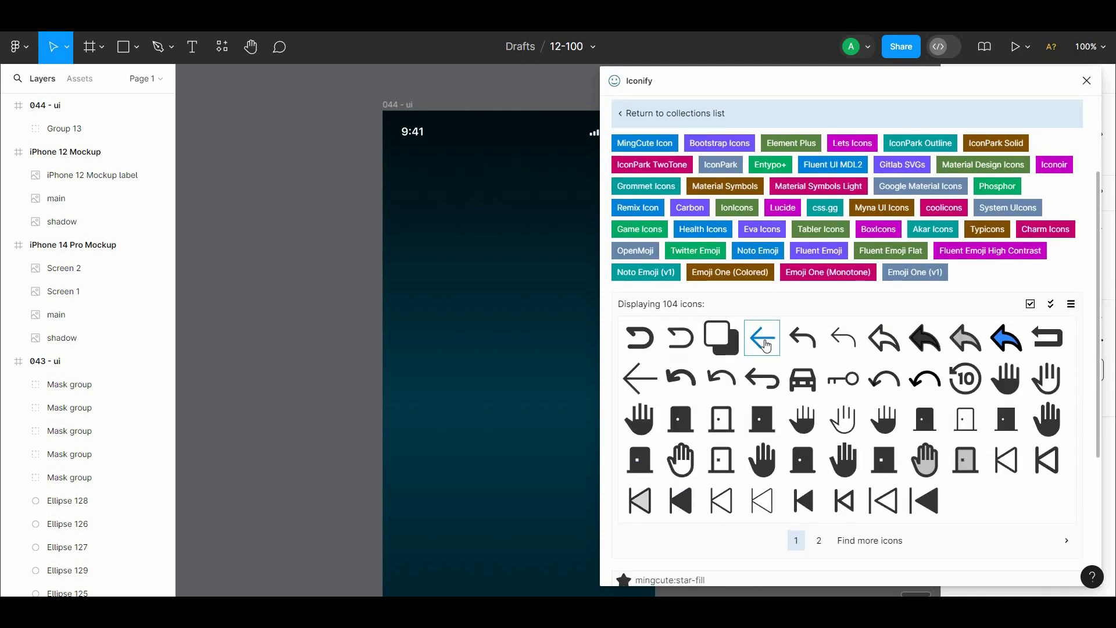
click(766, 345)
click(864, 563)
Step: Search Iconify for "more" and import the mingcute:more-2-fill three-dot icon
scroll(797, 390, up, 5)
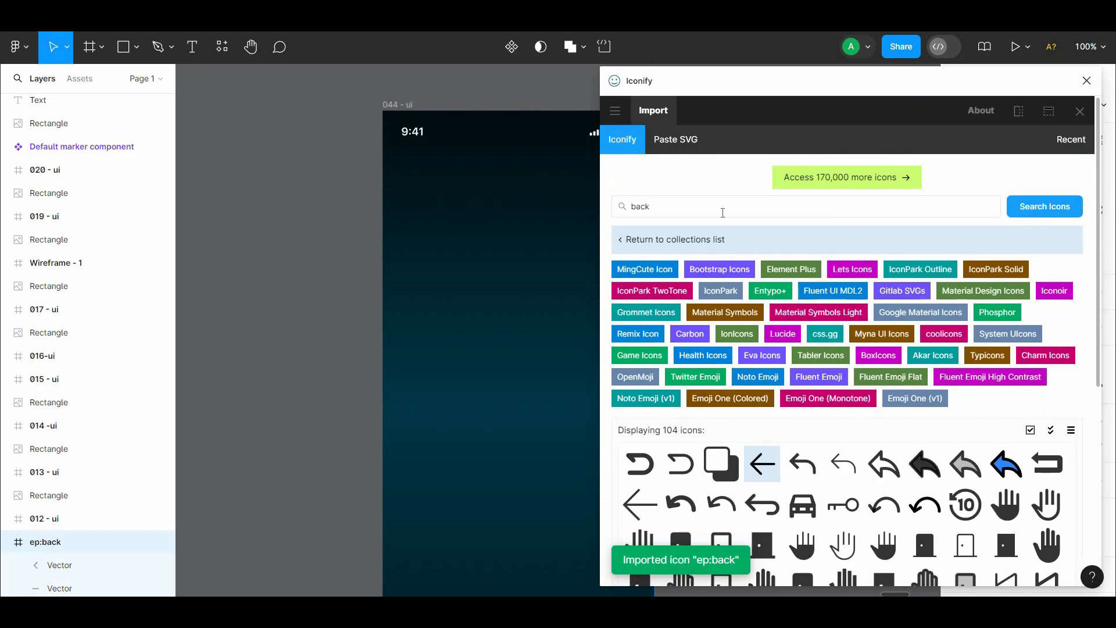
key(Return)
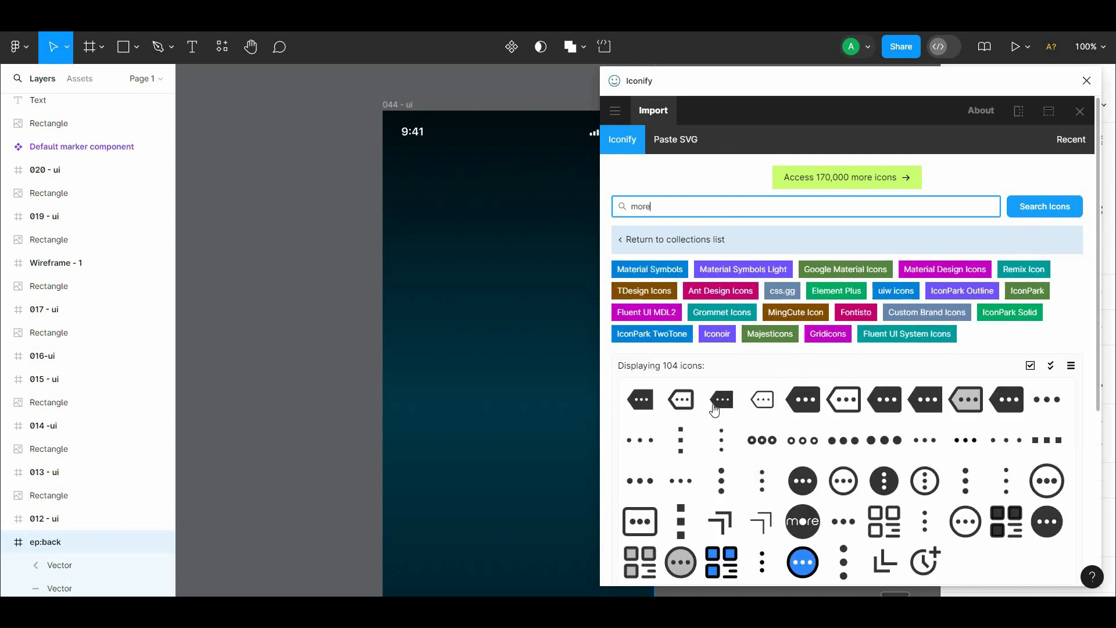
click(721, 480)
click(864, 563)
Step: Search Iconify for "menu" and import the pepicons-pop:menu and ep:menu icons
scroll(740, 324, up, 5)
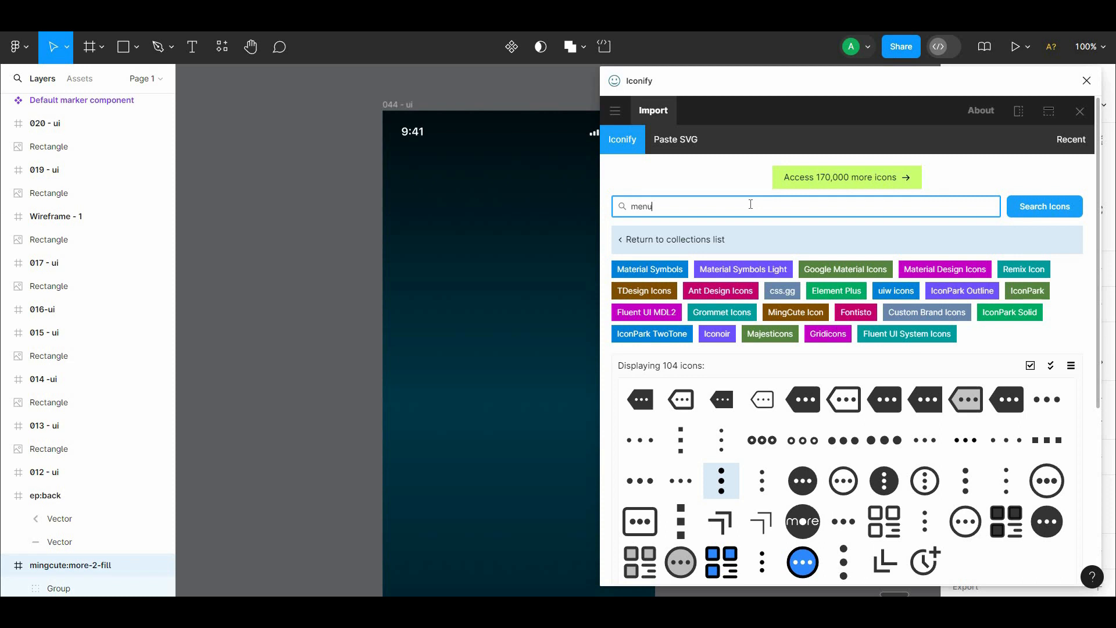
key(Return)
scroll(1100, 284, down, 3)
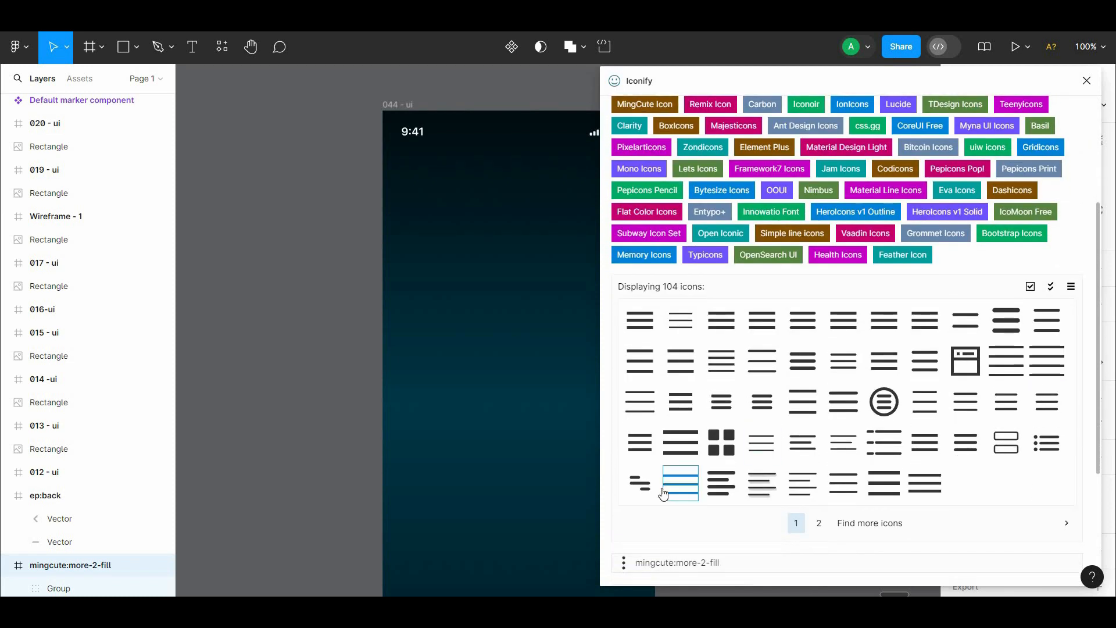
click(681, 483)
scroll(740, 506, down, 3)
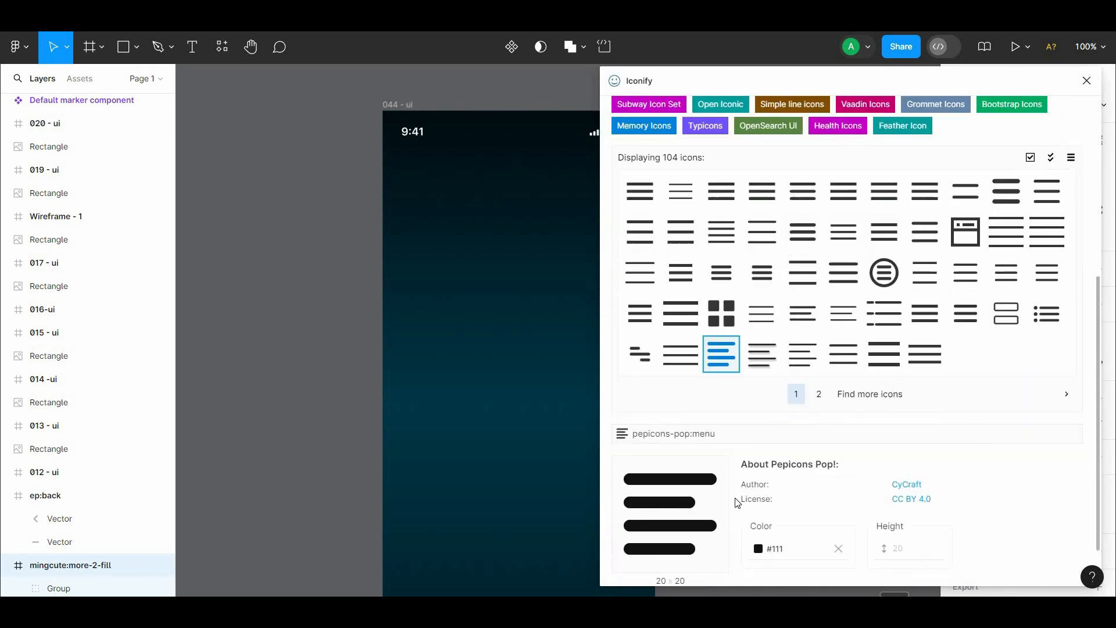
click(864, 563)
click(722, 254)
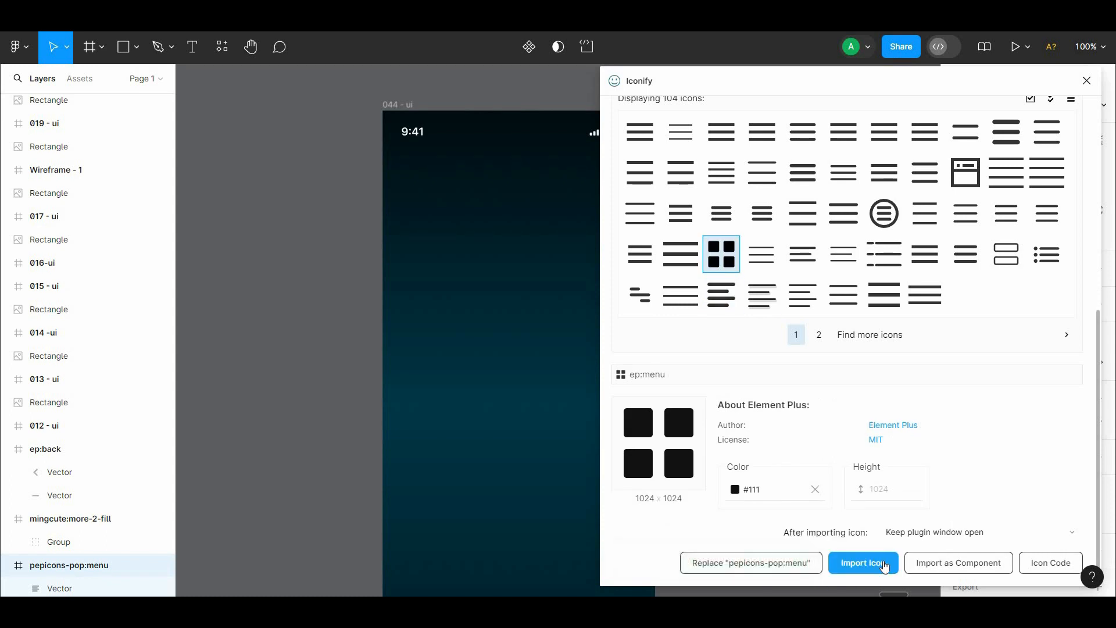
click(862, 562)
Step: Search Iconify for "heart", import the gravity-ui:heart-fill icon and close the plugin
scroll(1079, 332, up, 6)
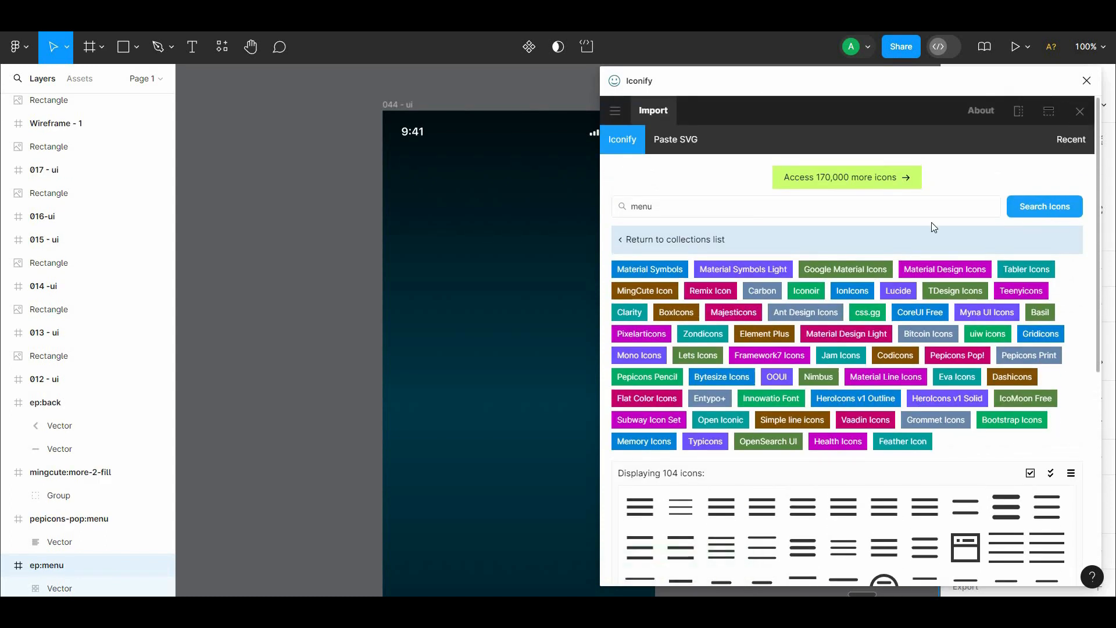
double_click(898, 213)
text(heart)
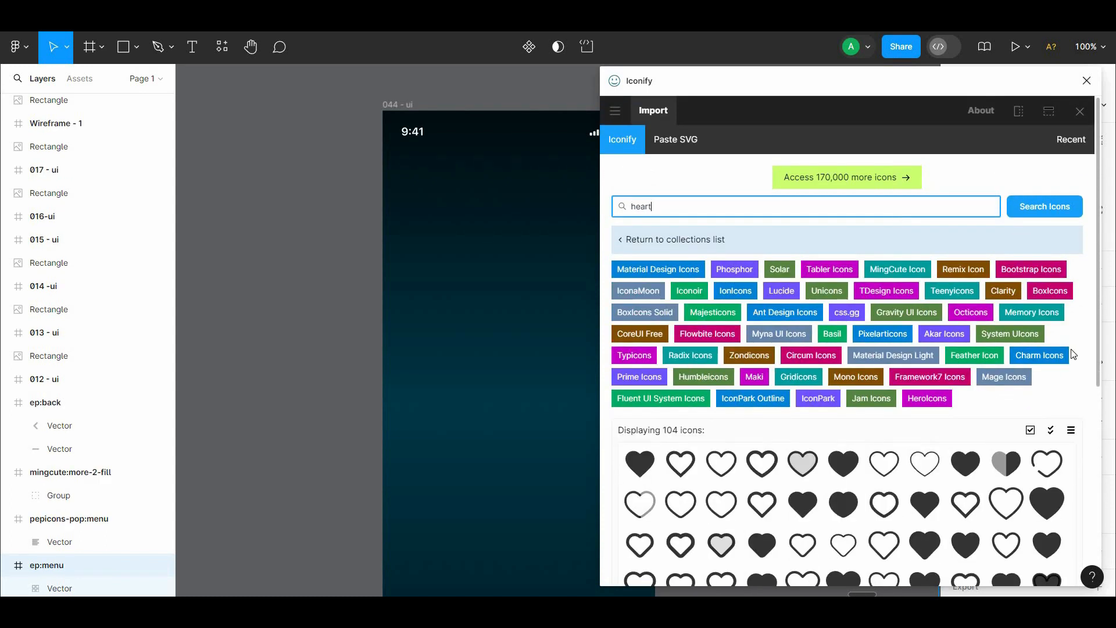
scroll(634, 290, down, 6)
click(635, 276)
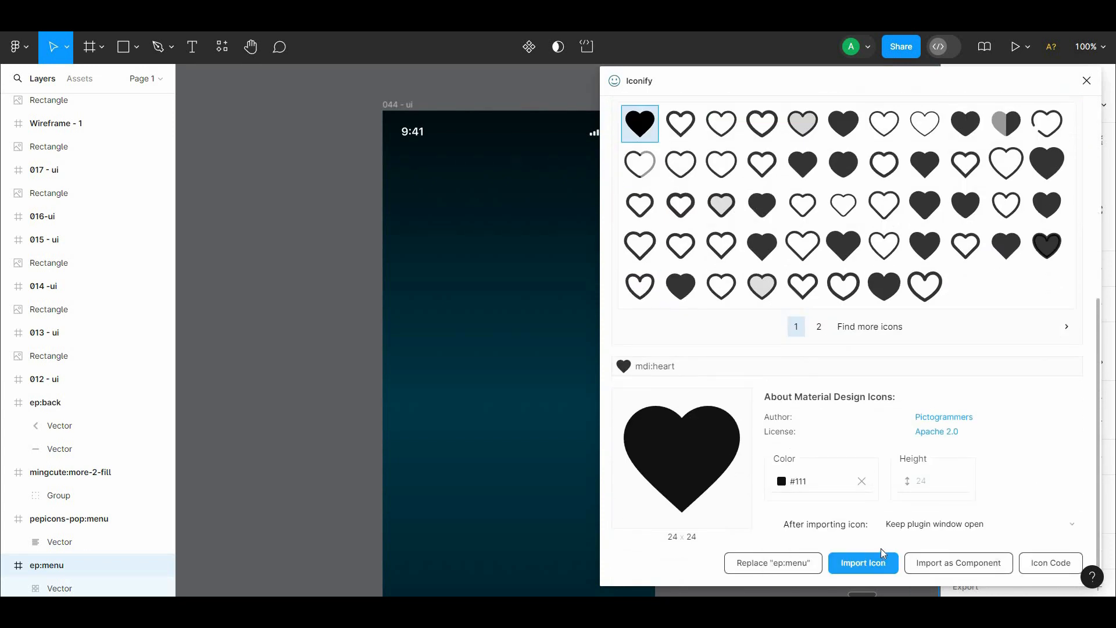
click(883, 294)
click(863, 563)
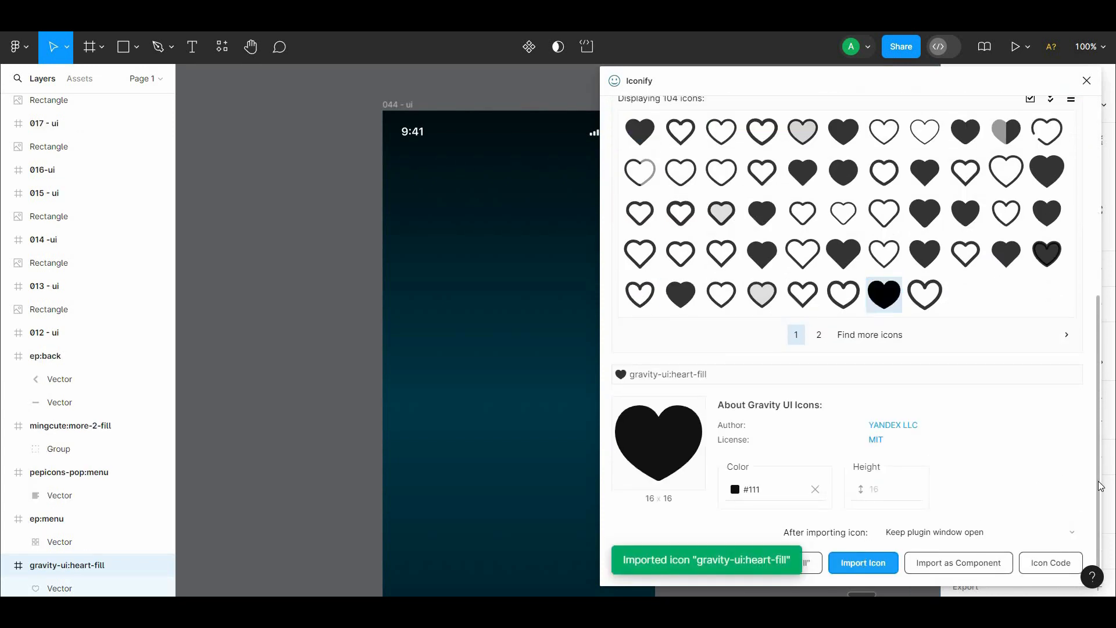
scroll(1039, 281, up, 6)
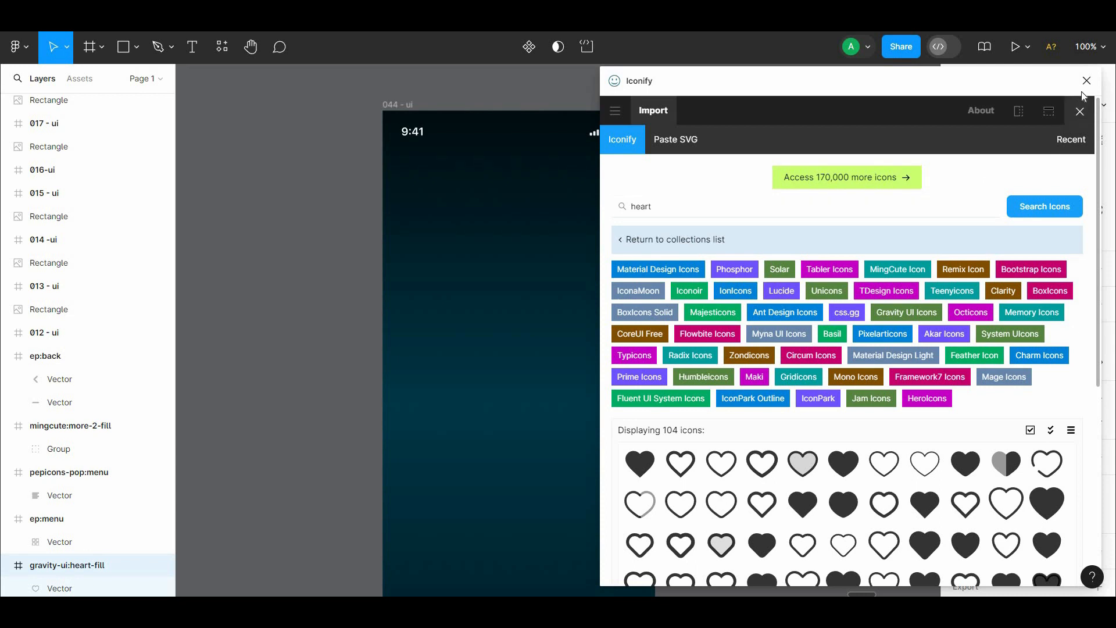
click(1086, 81)
Step: Resize the ep:back and ep:menu icons together to 24 × 24 with locked proportions
click(857, 184)
scroll(857, 184, right, 8)
click(481, 211)
click(602, 205)
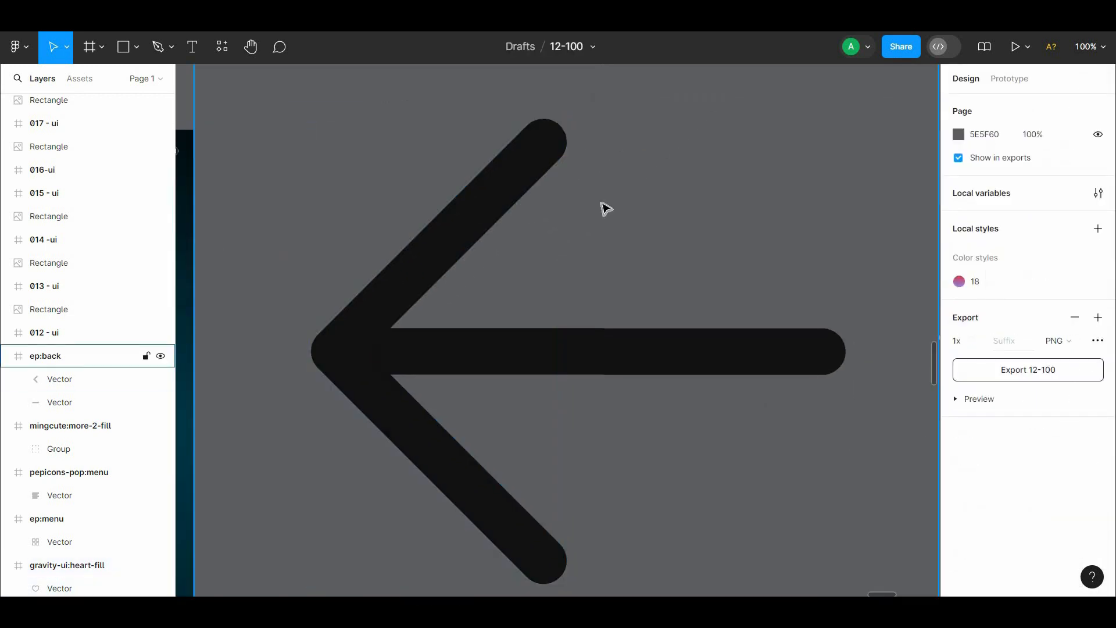
key(ctrl+minus)
click(374, 159)
shift+click(775, 160)
drag(779, 206, 510, 162)
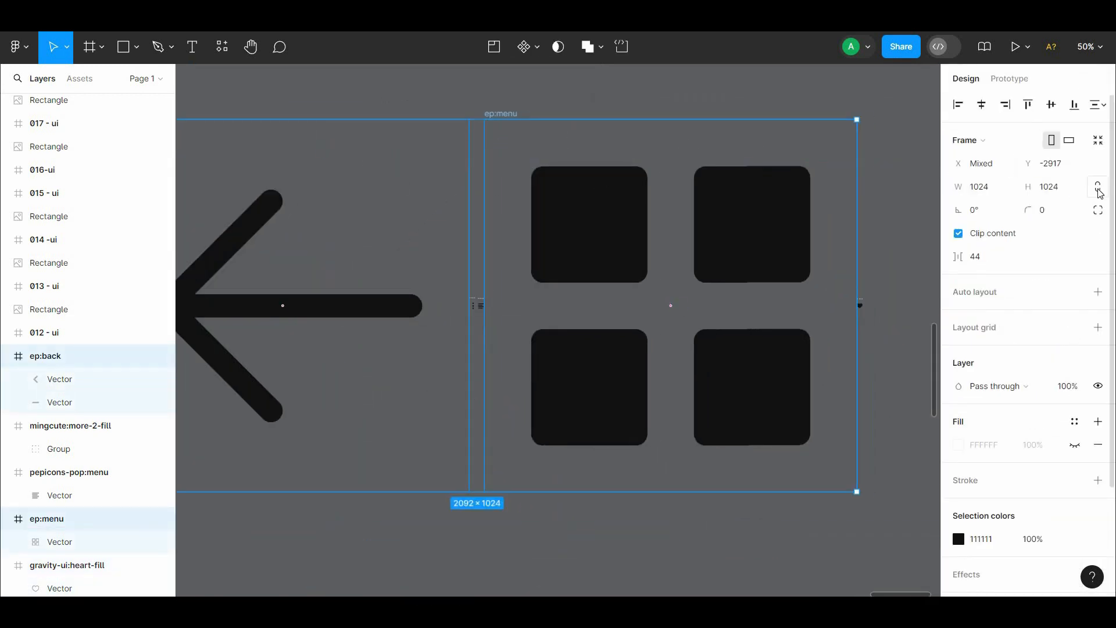
text(24)
click(873, 166)
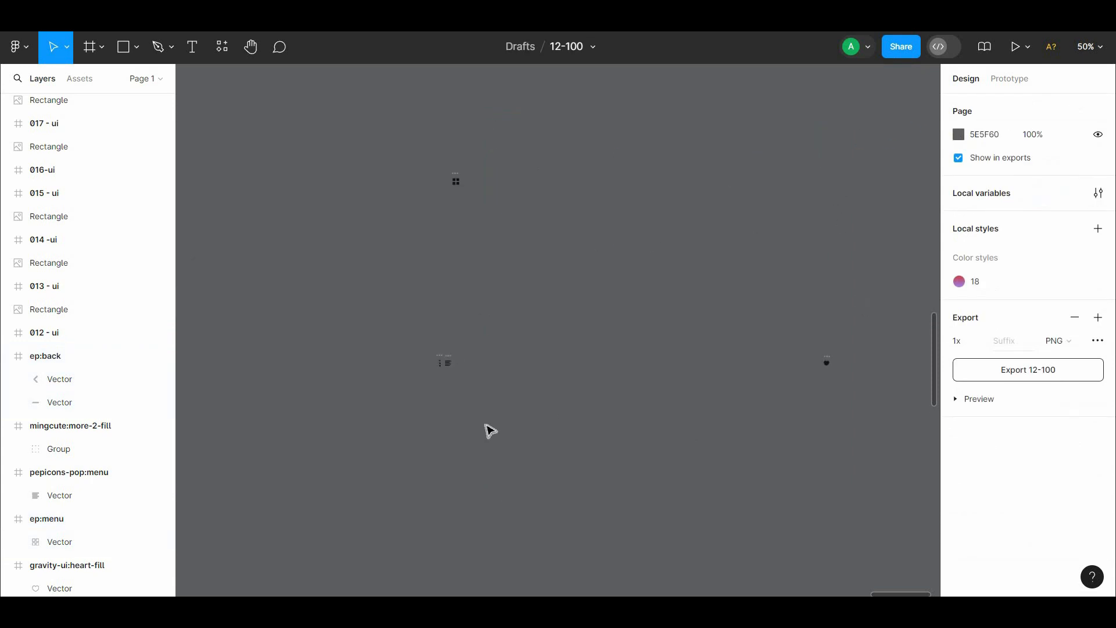
Step: Move the imported icons over to the 044 - ui frame and drop the heart icon inside it
drag(217, 104, 909, 487)
drag(306, 376, 501, 380)
drag(677, 211, 372, 276)
click(692, 406)
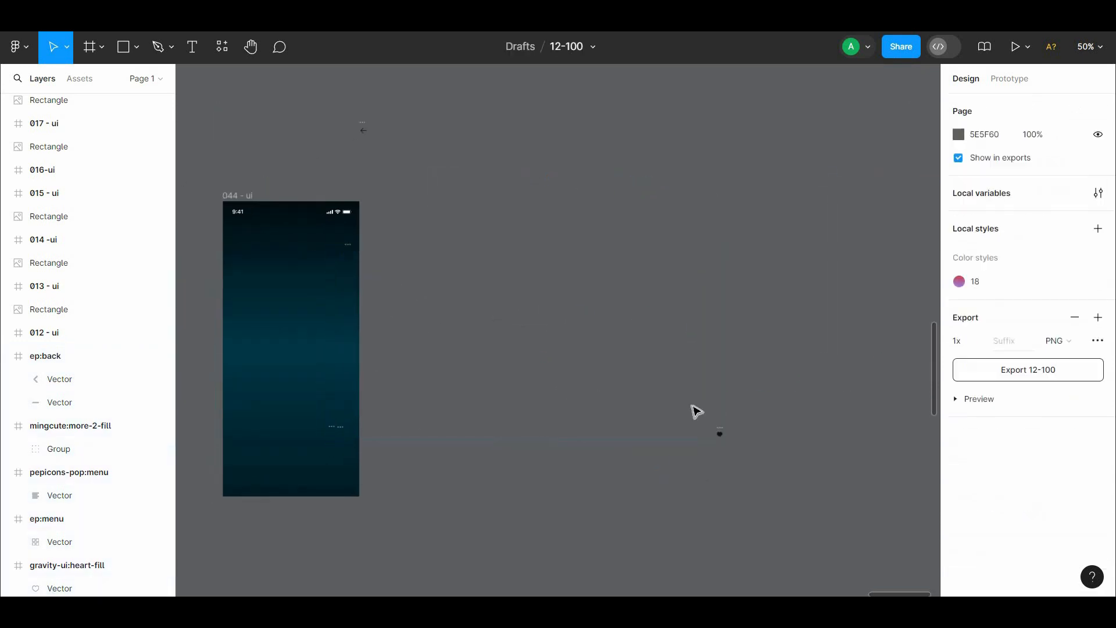
click(713, 446)
drag(355, 389, 329, 379)
Step: Colour the three-dot and pepicons-pop:menu icons FFFFFF and bring them in front of the frame
drag(394, 335, 376, 454)
click(959, 539)
drag(819, 349, 763, 221)
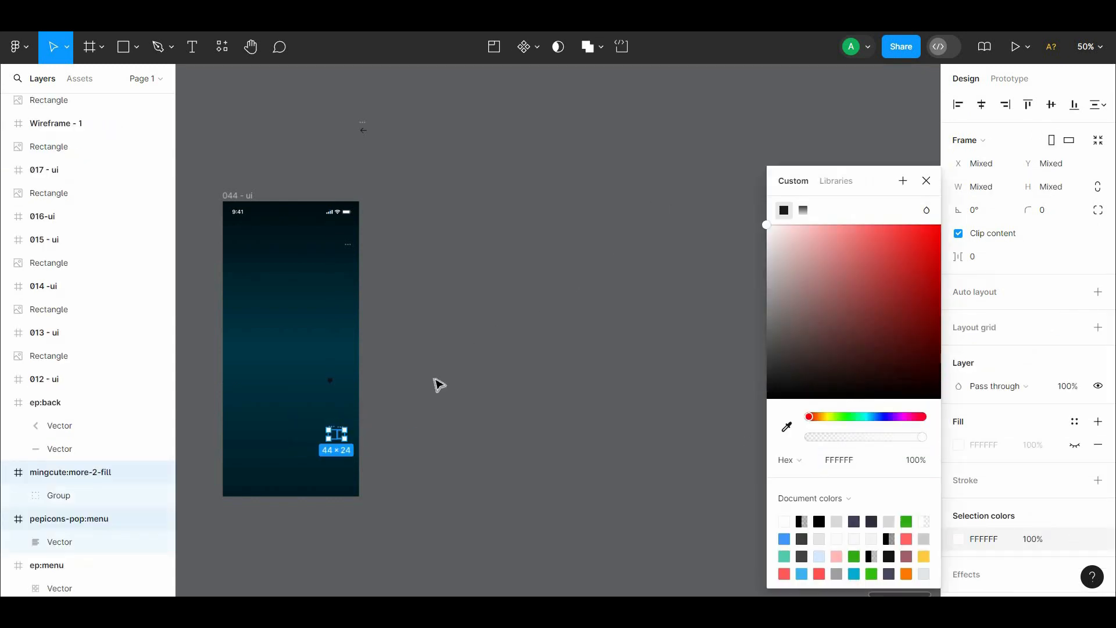
right_click(338, 433)
click(359, 233)
Step: Move the ep:back arrow icon from above the frame into the upper part of the 044 - ui frame
click(362, 114)
drag(364, 110, 518, 257)
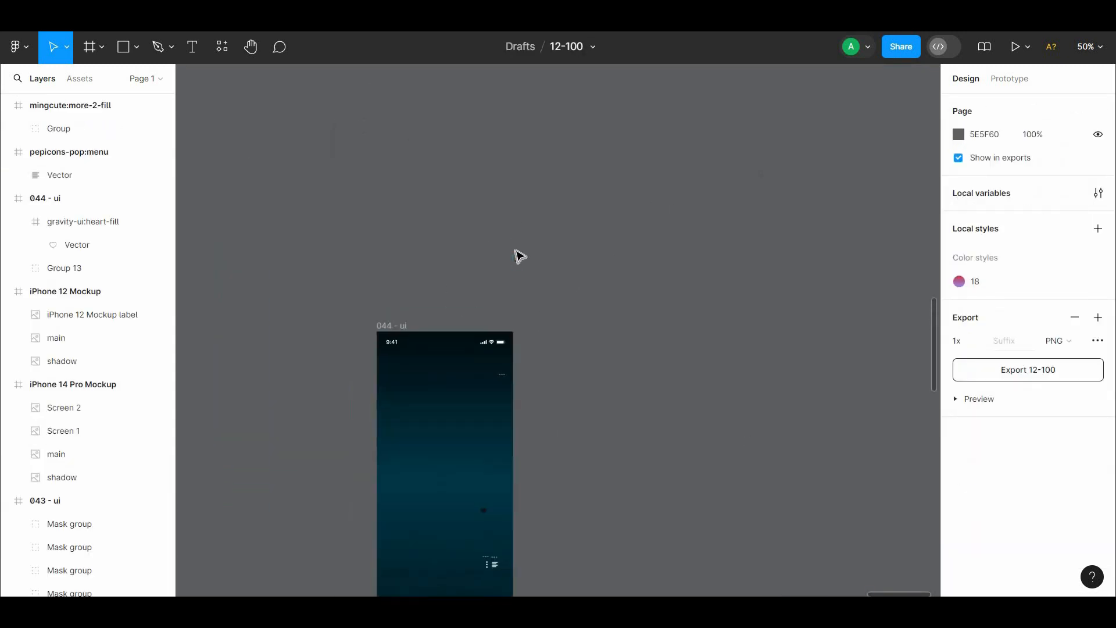
click(481, 419)
key(plus)
drag(516, 446, 598, 335)
Step: Colour the ep:menu grid icon FFFFFF, bring it to the front and reposition it in the frame's upper area
click(646, 169)
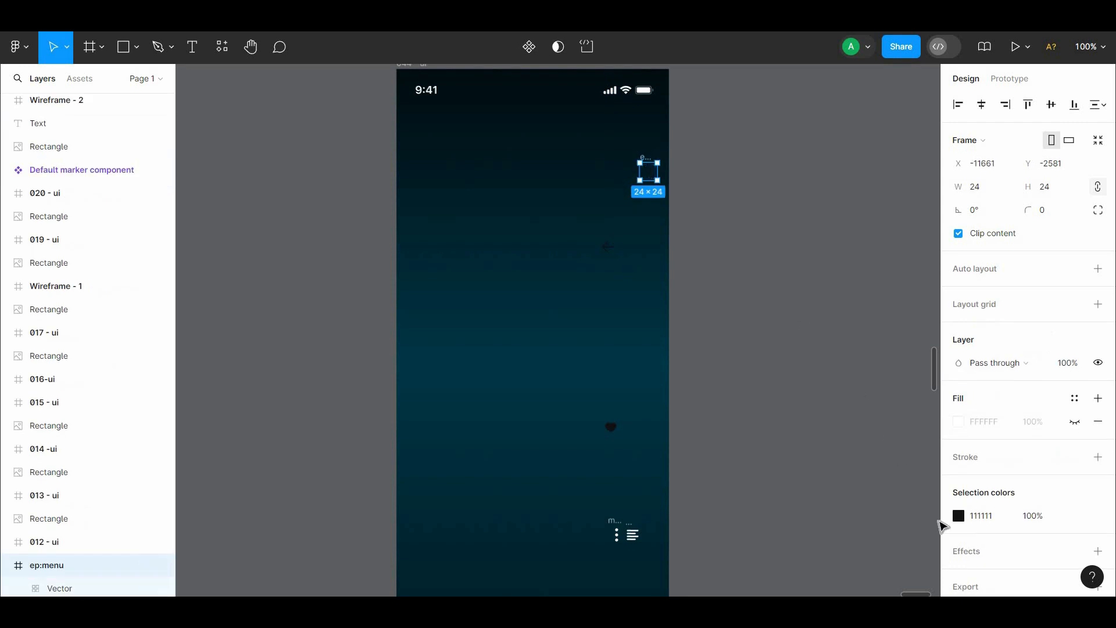
click(959, 516)
drag(640, 172, 618, 190)
key(ctrl+z)
key(ctrl+z)
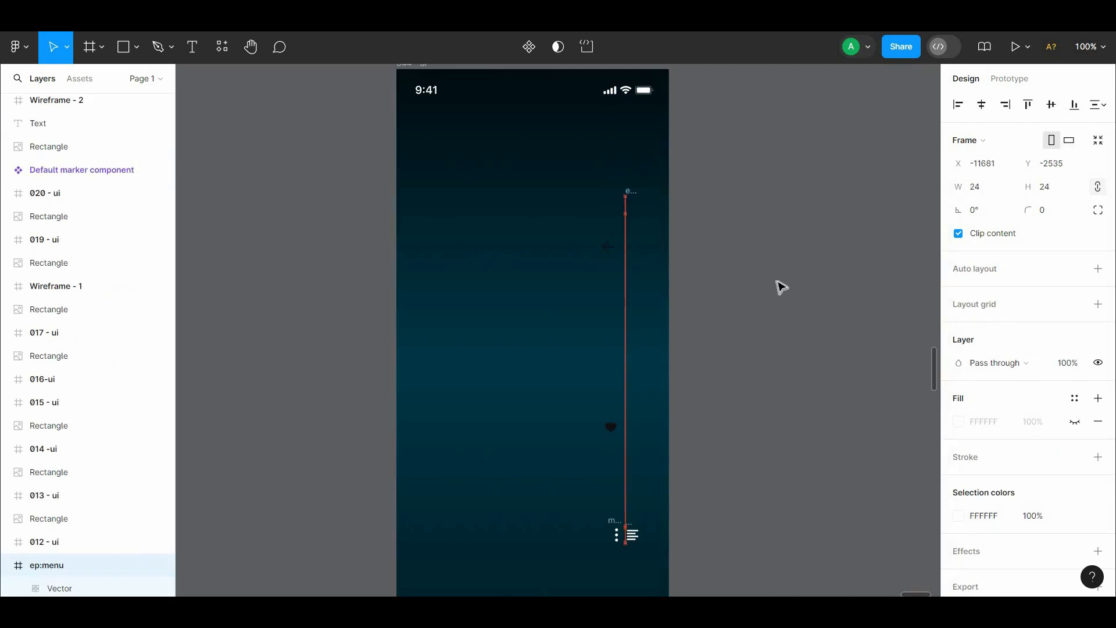
right_click(565, 256)
drag(571, 259, 563, 217)
click(697, 234)
click(589, 243)
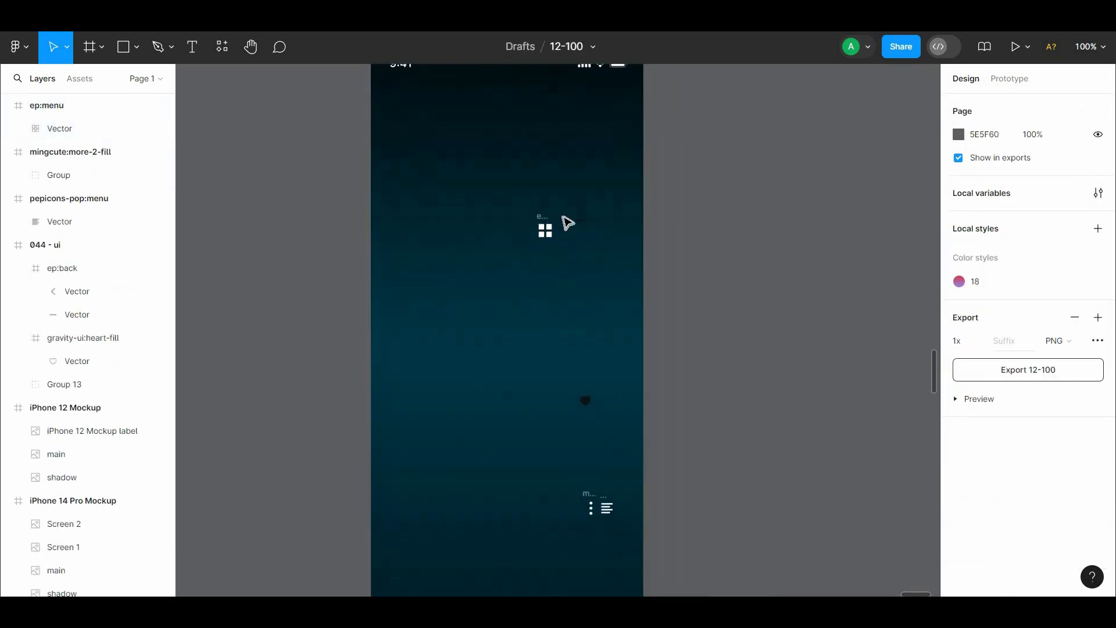
Step: Colour the ep:back arrow and the heart icon in the 044 - ui frame white
click(582, 221)
shift+click(591, 398)
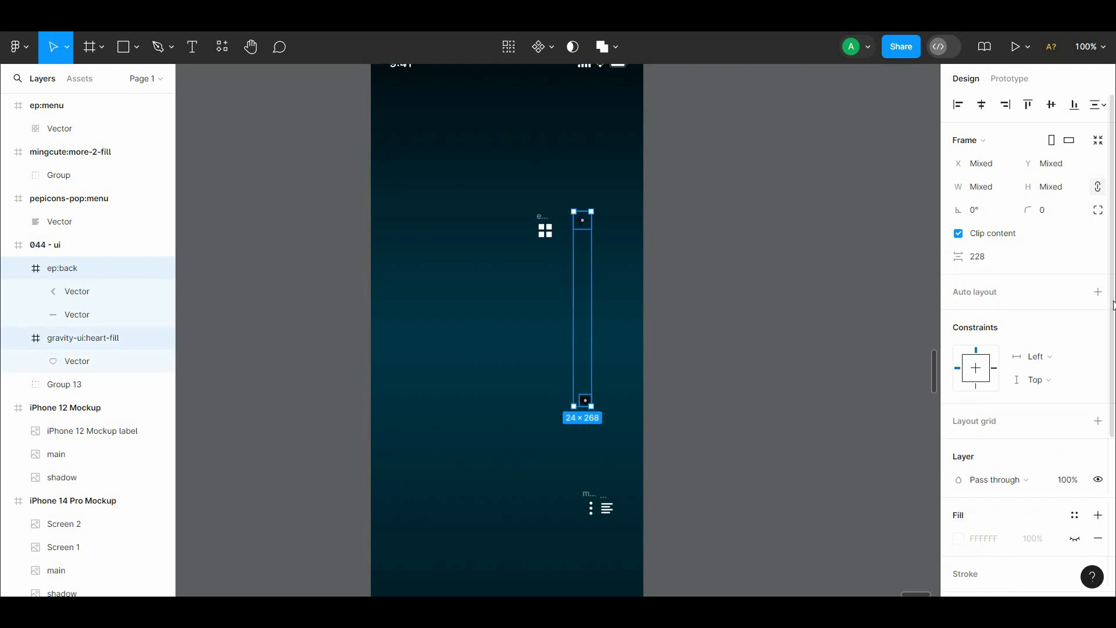
drag(1114, 305, 1114, 443)
click(959, 433)
drag(862, 347, 727, 164)
click(699, 261)
Step: Move the back arrow beneath the status bar's time, to X 24 and Y 57 in the frame
drag(699, 262, 749, 349)
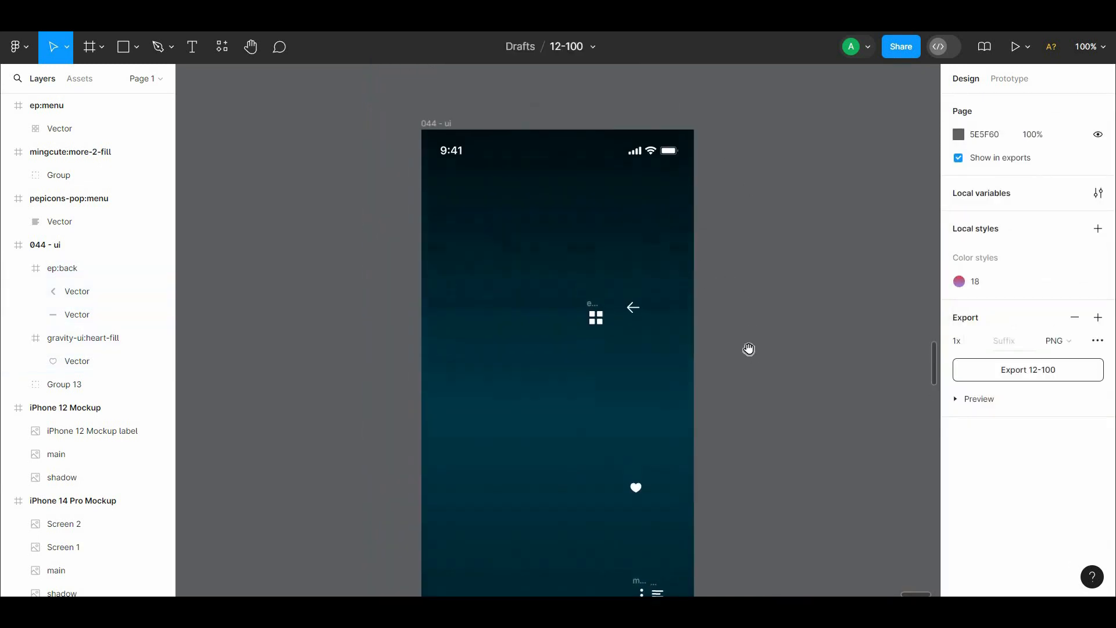
drag(637, 316, 543, 230)
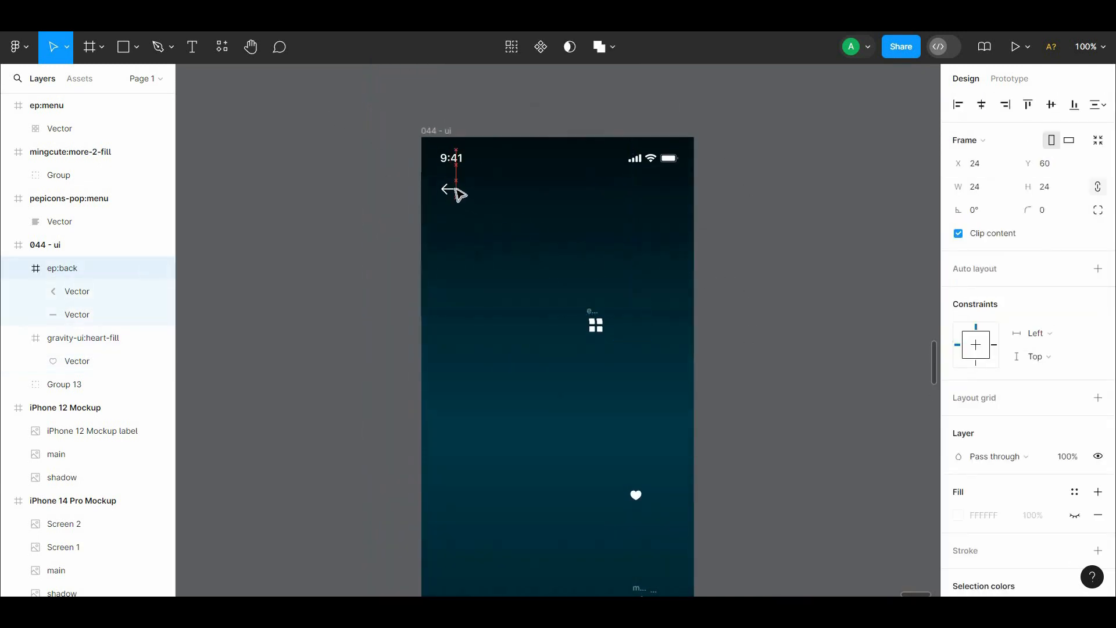
drag(456, 189, 458, 188)
key(alt)
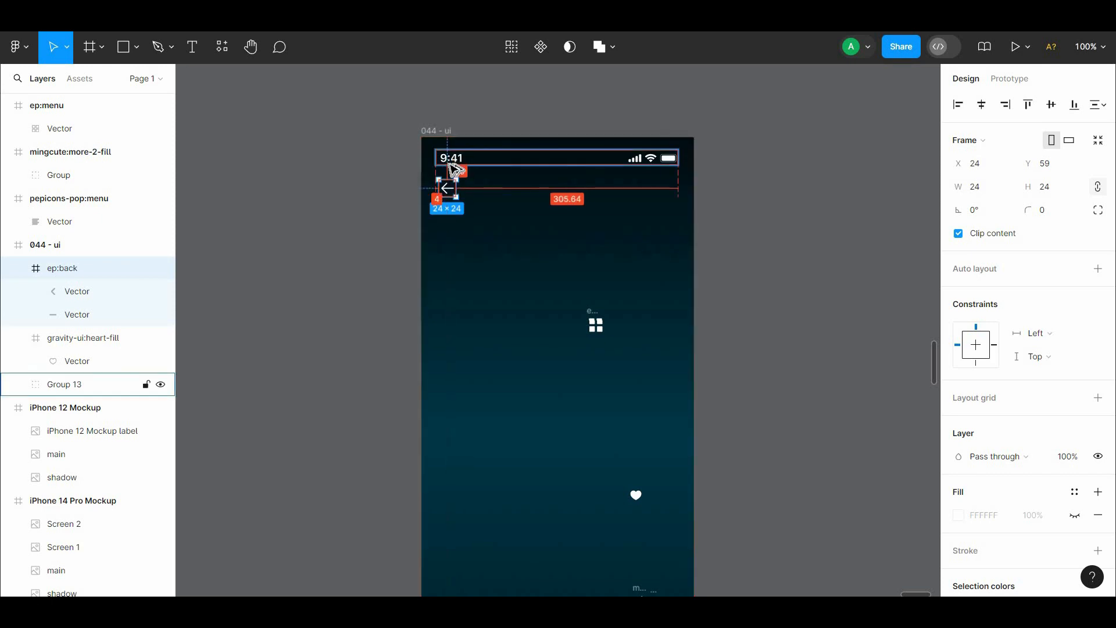
key(alt+Up)
key(alt+Up)
click(543, 212)
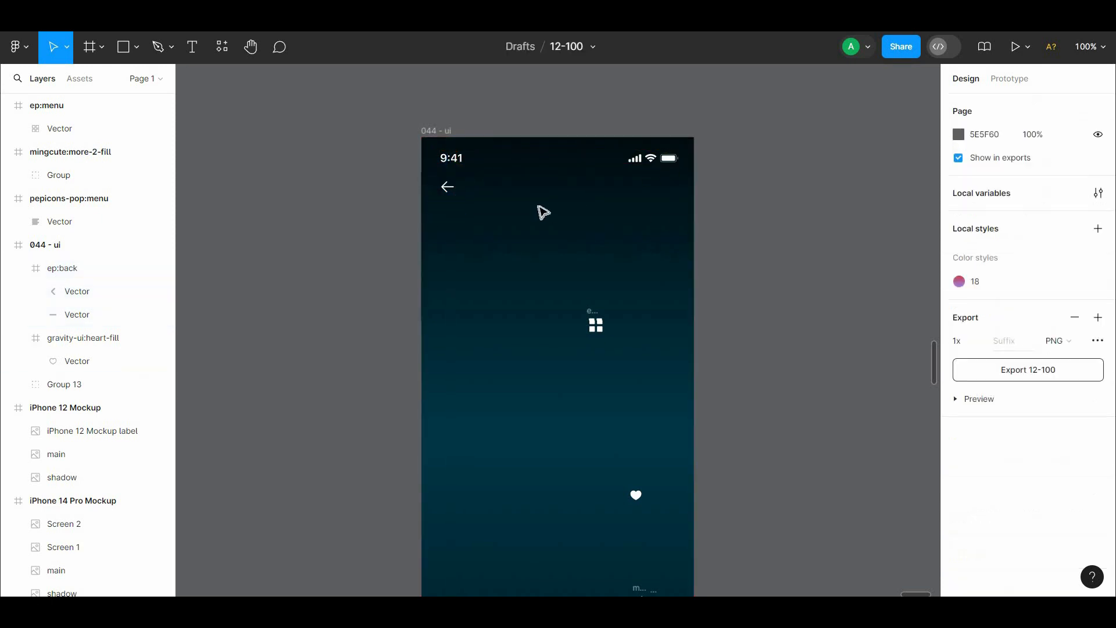
Step: Move the three-dot icon up beneath the battery indicator, roughly level with the back arrow
drag(666, 303, 666, 187)
drag(640, 489, 633, 107)
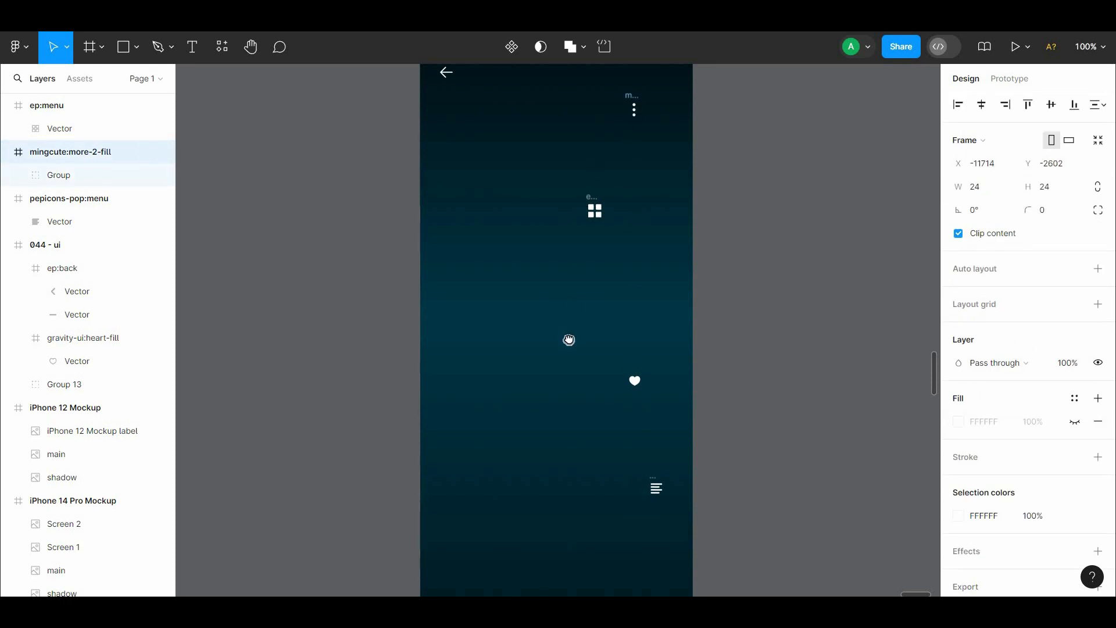
drag(569, 340, 543, 513)
key(plus)
drag(688, 229, 269, 199)
key(Up)
key(Up)
Step: Try to align the back arrow and the three-dot icon on their vertical centres, and undo the alignment
click(269, 196)
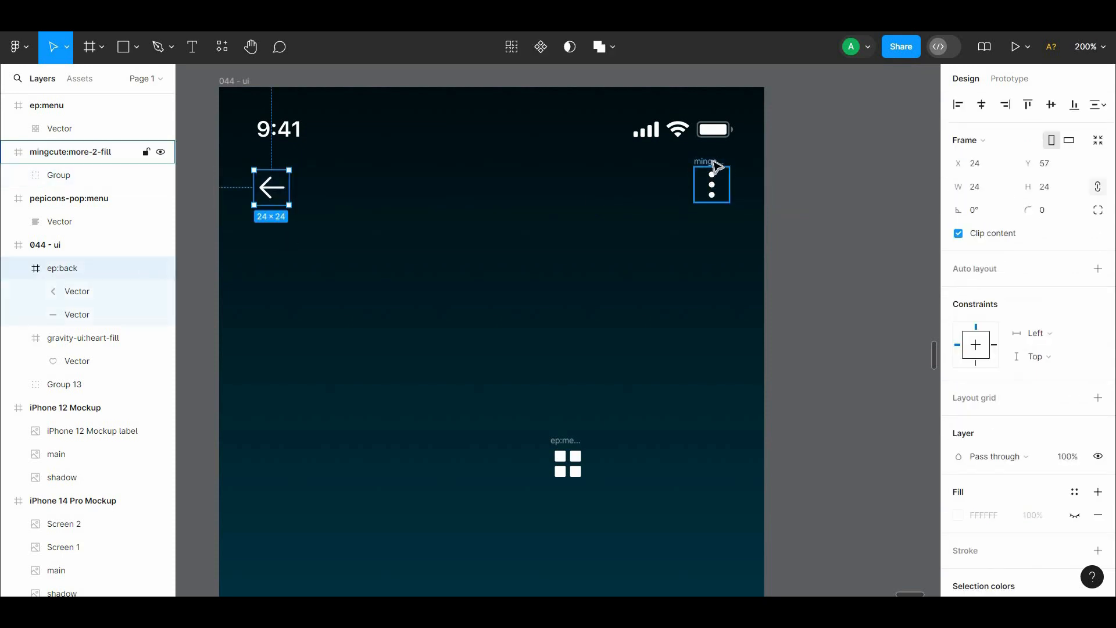
click(713, 163)
drag(763, 198, 225, 172)
click(1050, 104)
key(alt)
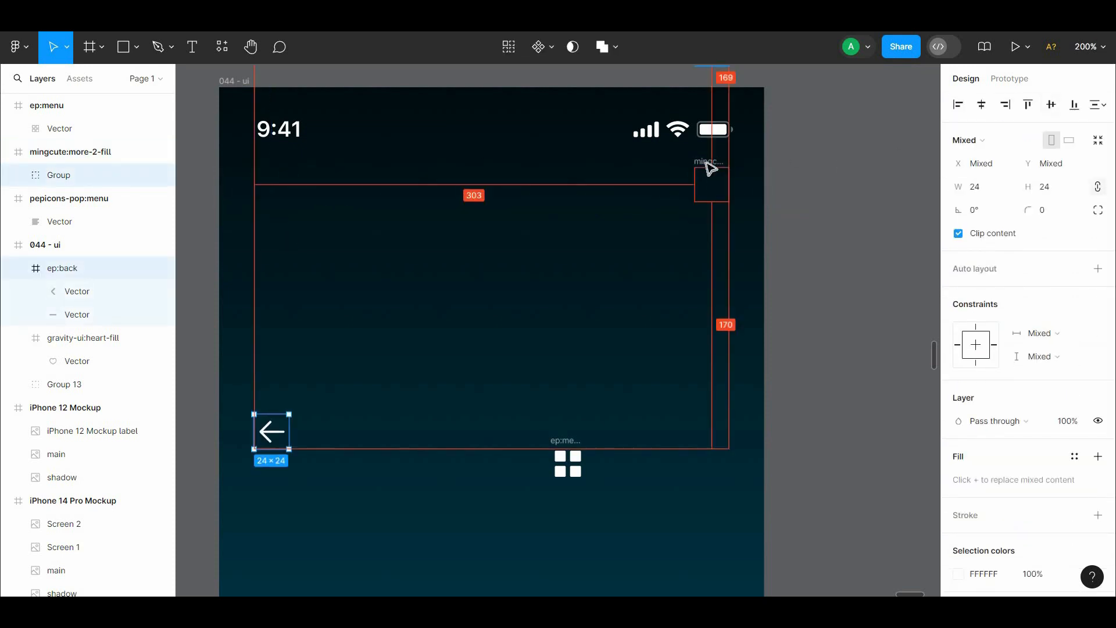
key(ctrl+z)
click(797, 122)
drag(797, 123, 826, 243)
click(741, 292)
click(300, 308)
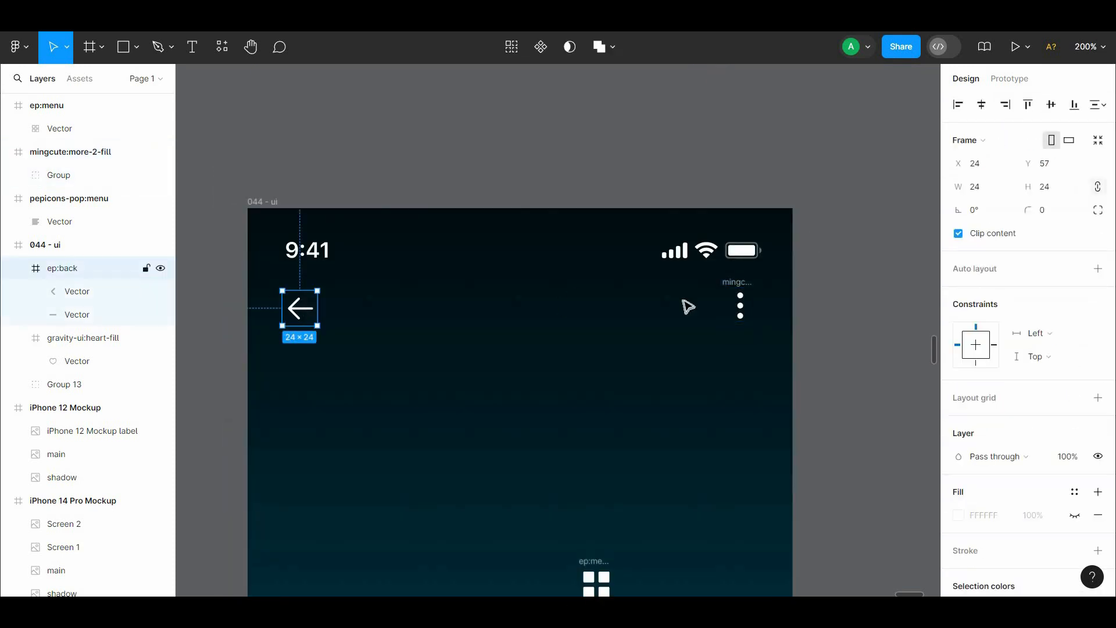
shift+click(739, 289)
key(Escape)
click(738, 288)
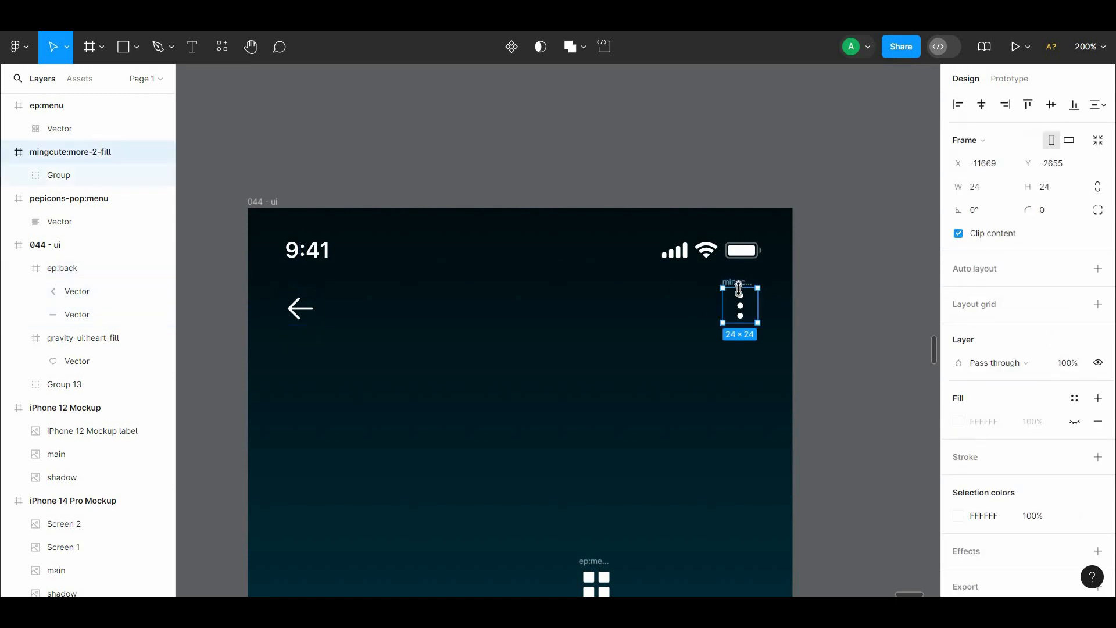
drag(249, 350, 773, 281)
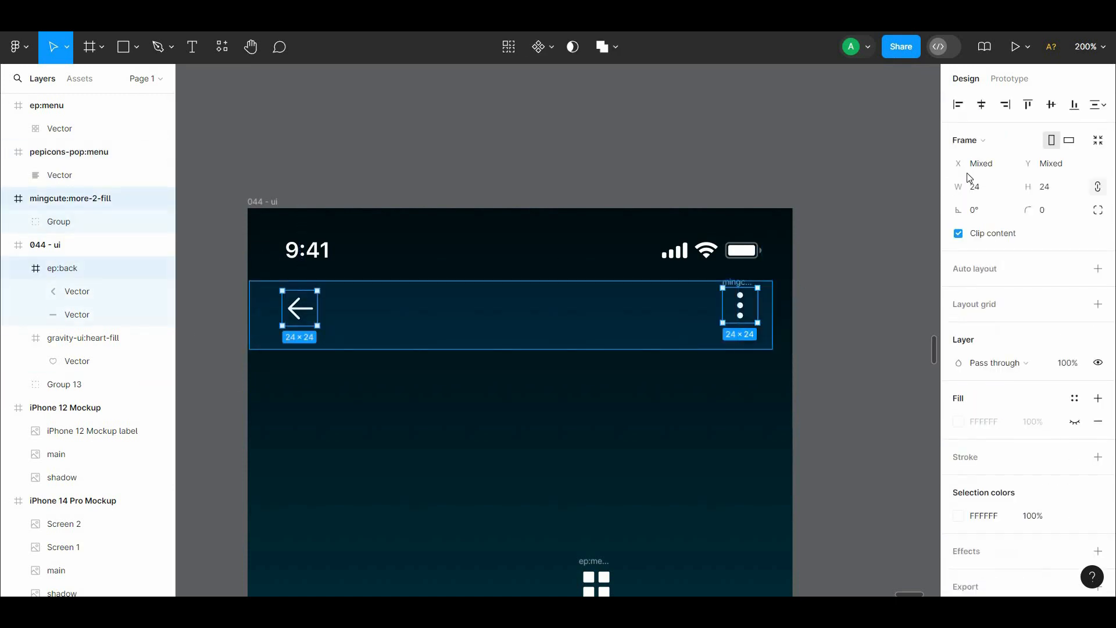
click(1050, 105)
key(ctrl+z)
click(229, 289)
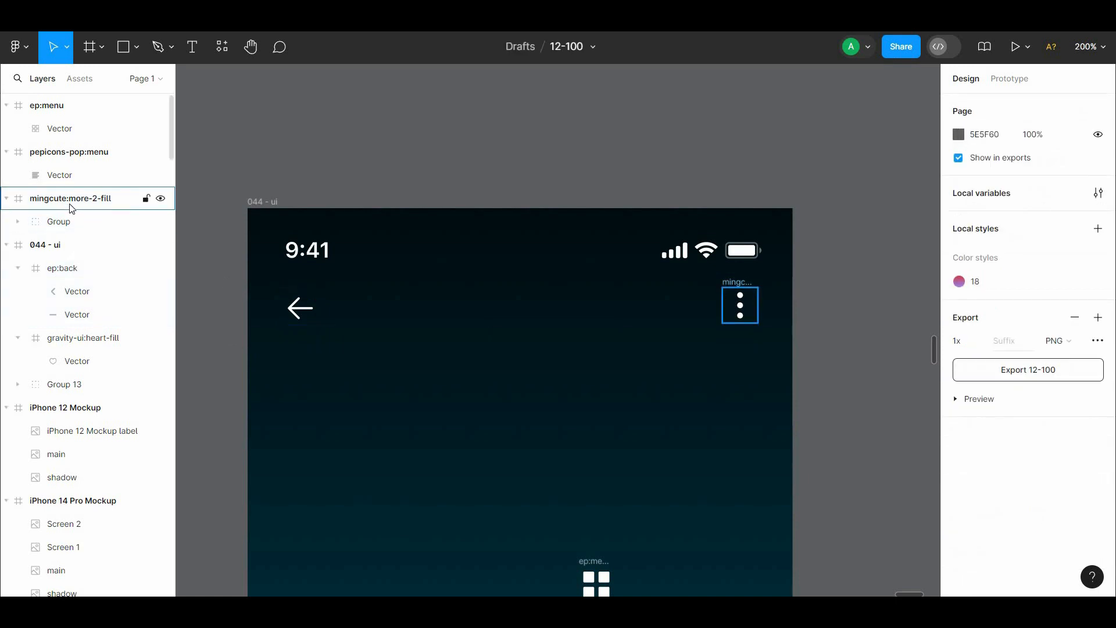
Step: Nest the mingcute:more-2-fill icon in the 044 - ui frame and shift it slightly inward from the frame's edge
drag(70, 201, 87, 268)
click(52, 198)
drag(510, 373, 467, 377)
click(824, 319)
click(708, 307)
mouse_move(712, 313)
mouse_down()
mouse_move(866, 256)
mouse_move(613, 321)
mouse_move(600, 301)
mouse_move(710, 313)
mouse_up()
key(shift+Left)
Step: Align the back arrow and the three-dot icon on their vertical centres and move both to Y 57
shift+click(246, 320)
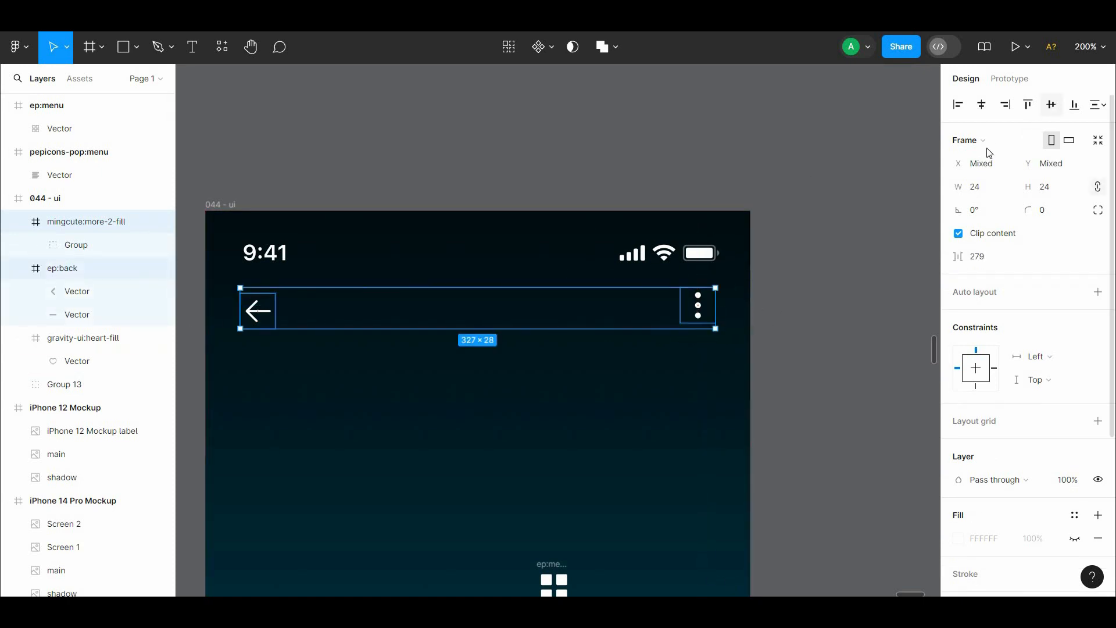
key(alt+v)
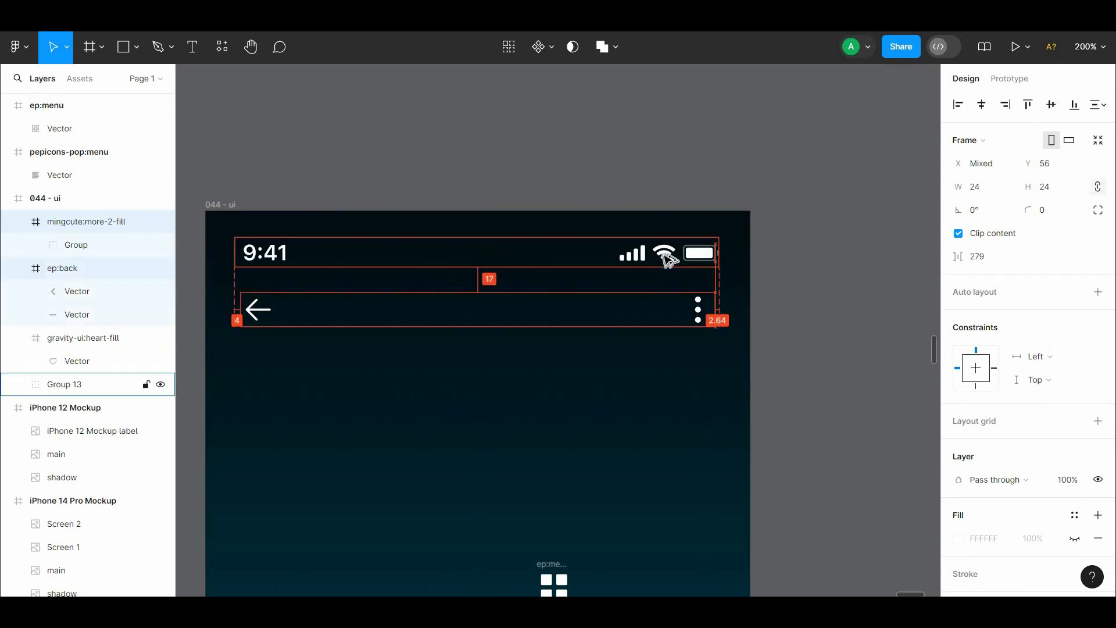
key(Down)
click(692, 355)
drag(692, 355, 716, 272)
Step: Adjust the three-dot icon's horizontal position in the header row and check its distance from the frame's edge
click(721, 232)
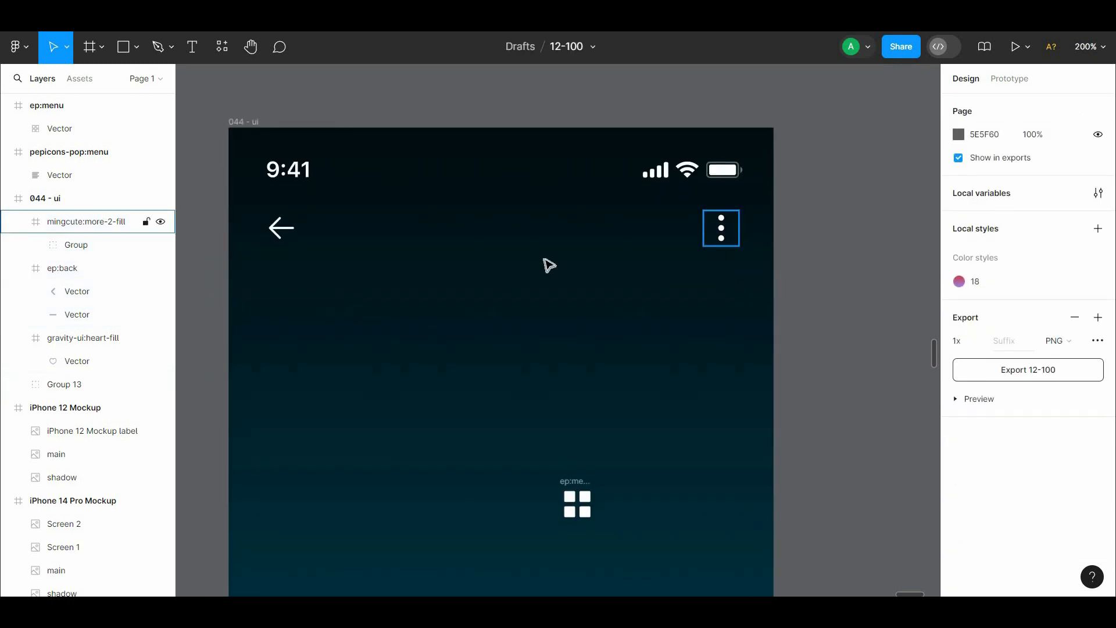
shift+click(296, 237)
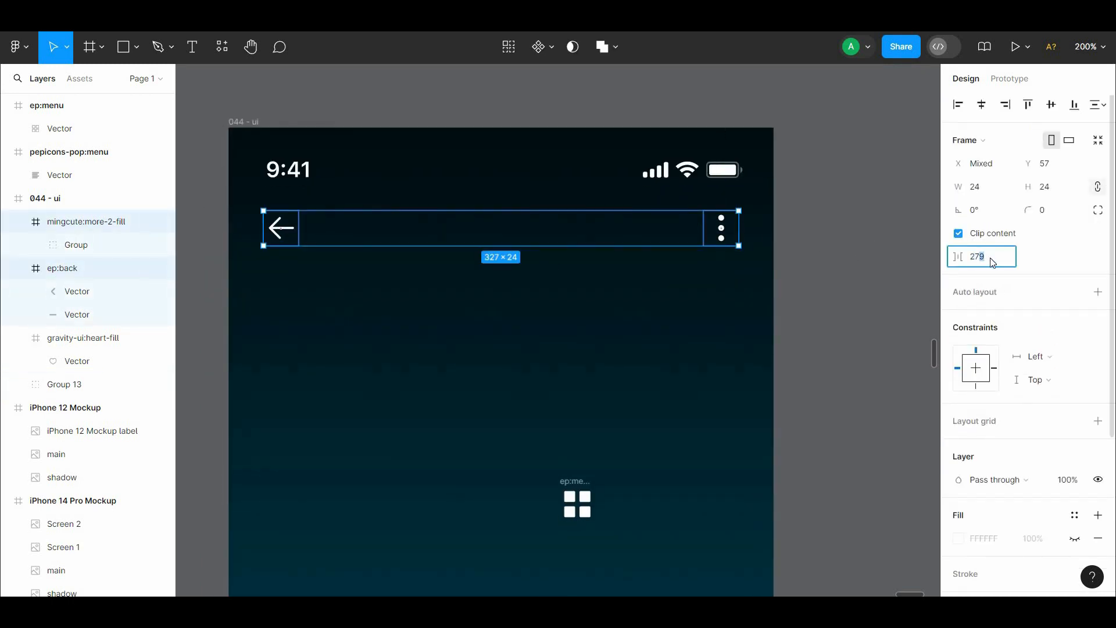
click(881, 284)
click(718, 232)
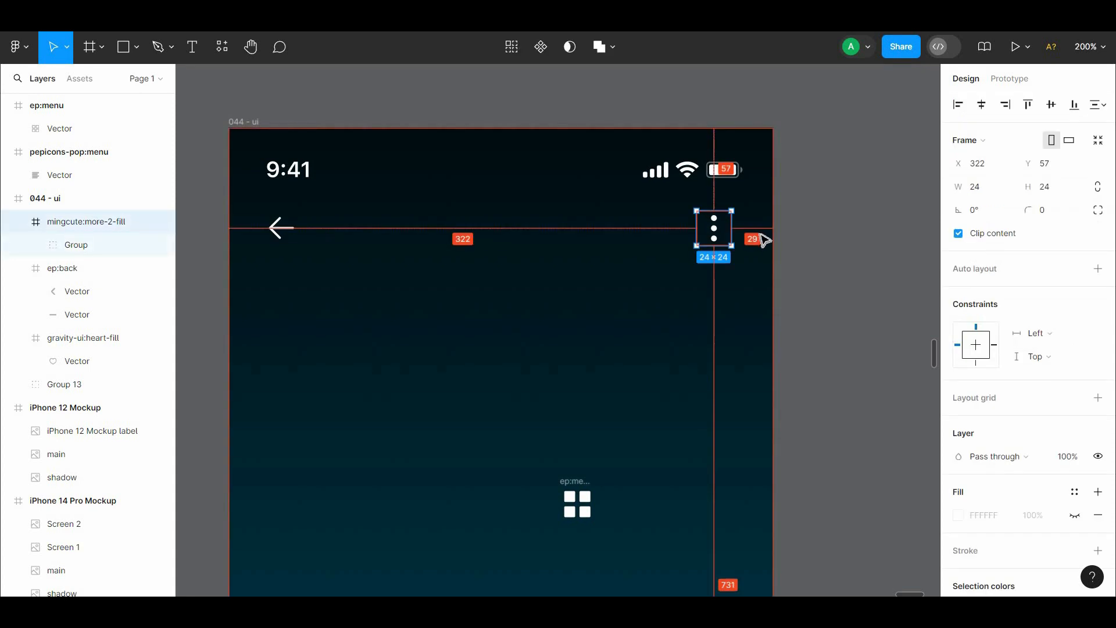
Step: Move the back arrow to X 20, flush with the edge of the status bar group
click(284, 227)
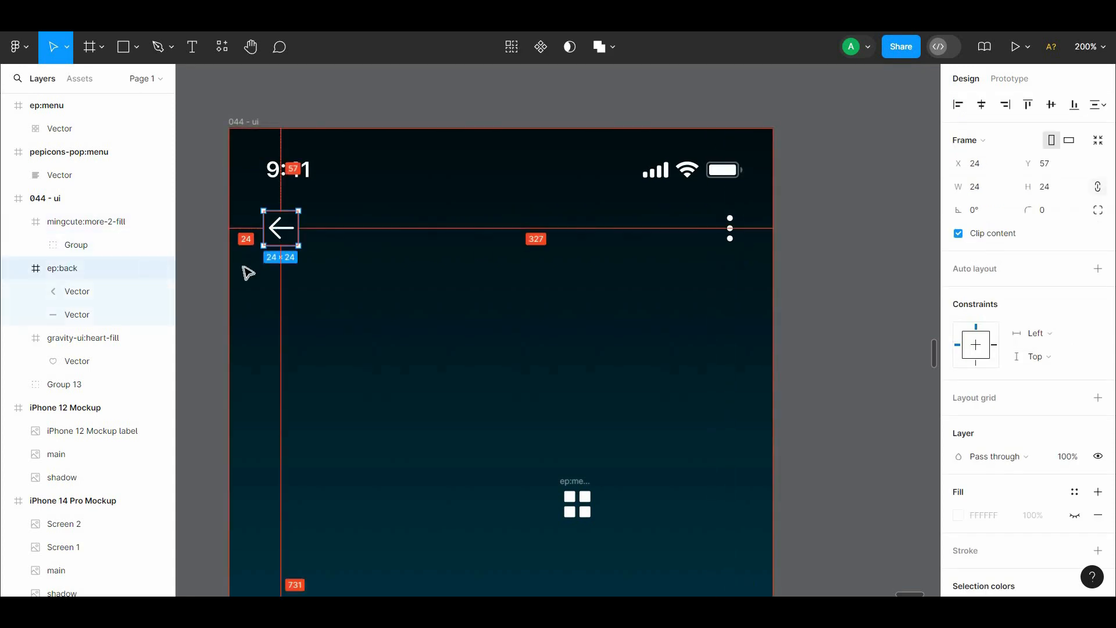
click(278, 140)
double_click(287, 166)
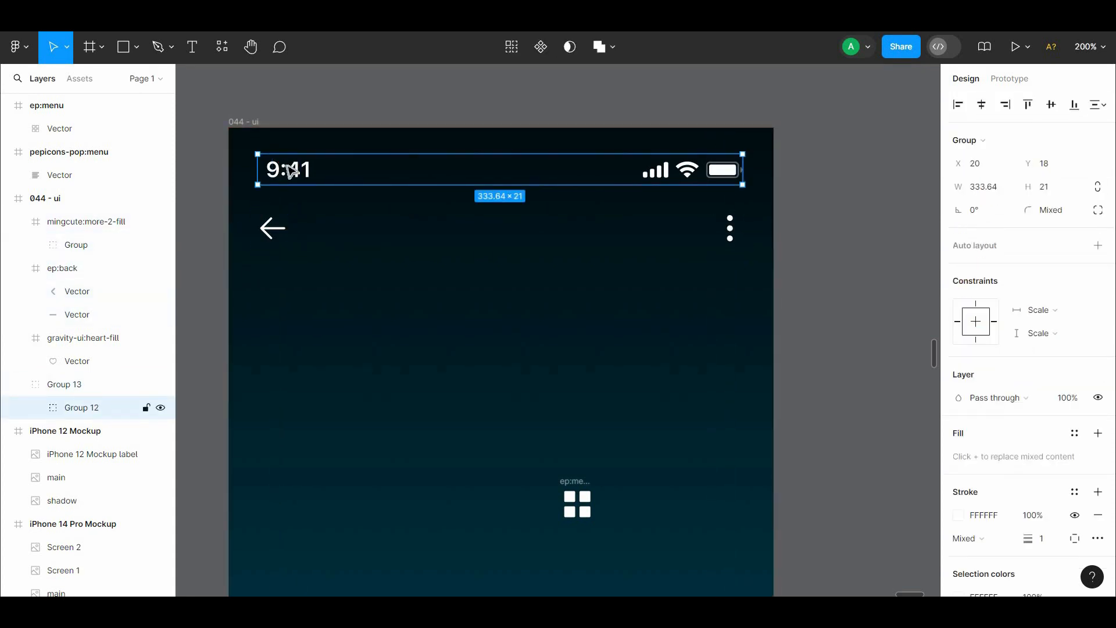
double_click(287, 166)
double_click(287, 165)
click(332, 231)
click(286, 229)
key(Right)
key(Right)
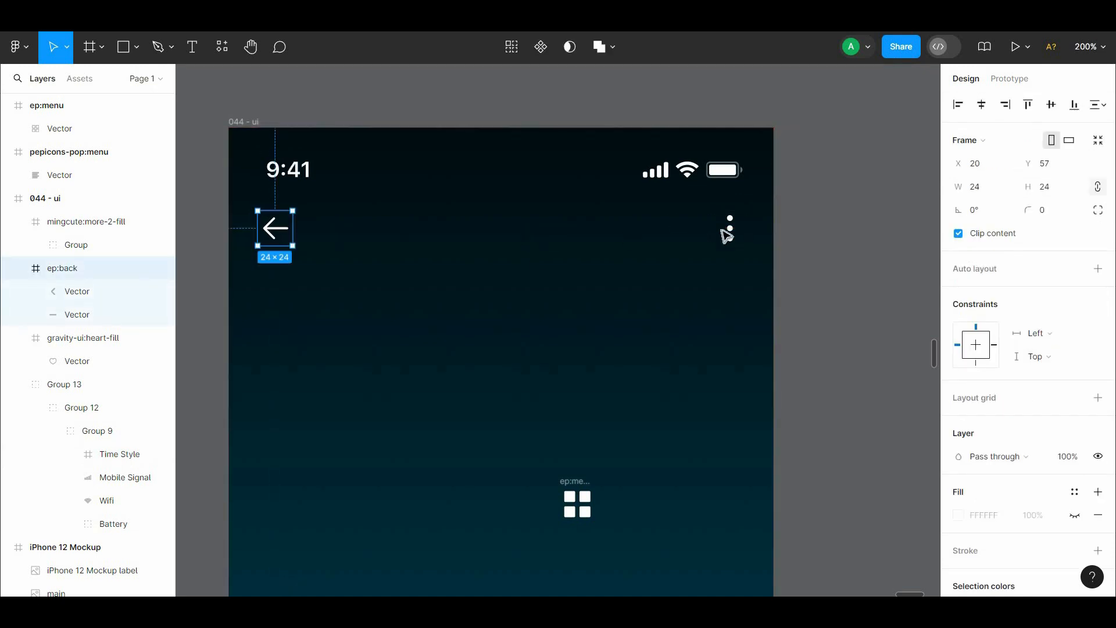
Step: Nudge the three-dot icon slightly inward so its edge margin matches the back arrow's
click(727, 231)
key(Left)
key(Left)
click(809, 317)
Step: Add the title "Favorites" in white Cairo Bold, size 24, centred between the back arrow and the three-dot icon
drag(809, 317, 834, 275)
click(192, 46)
click(553, 236)
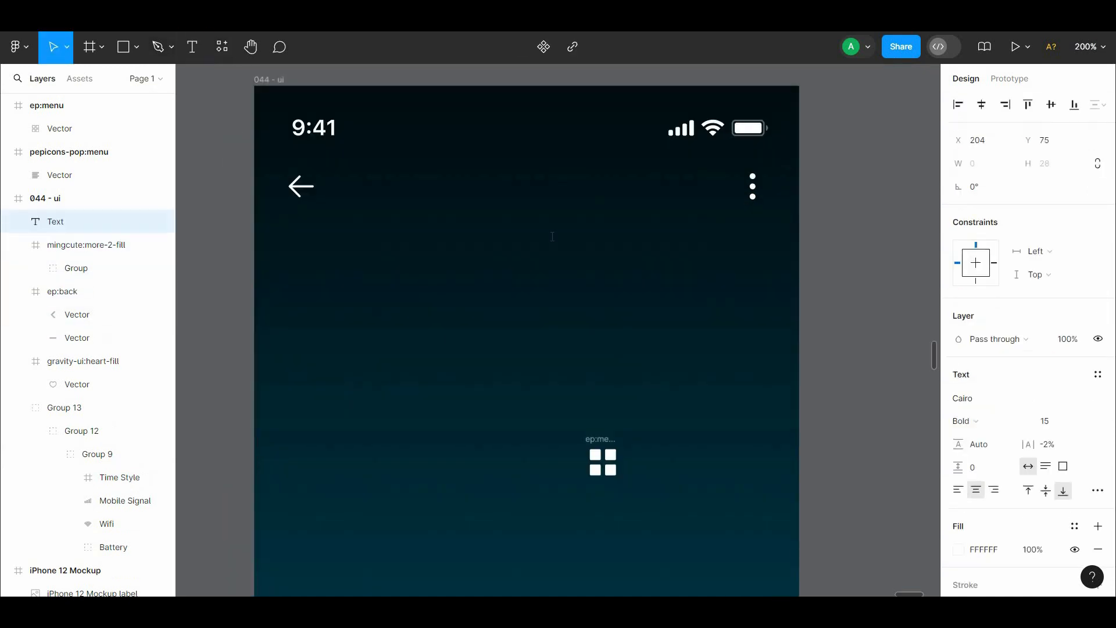
double_click(557, 232)
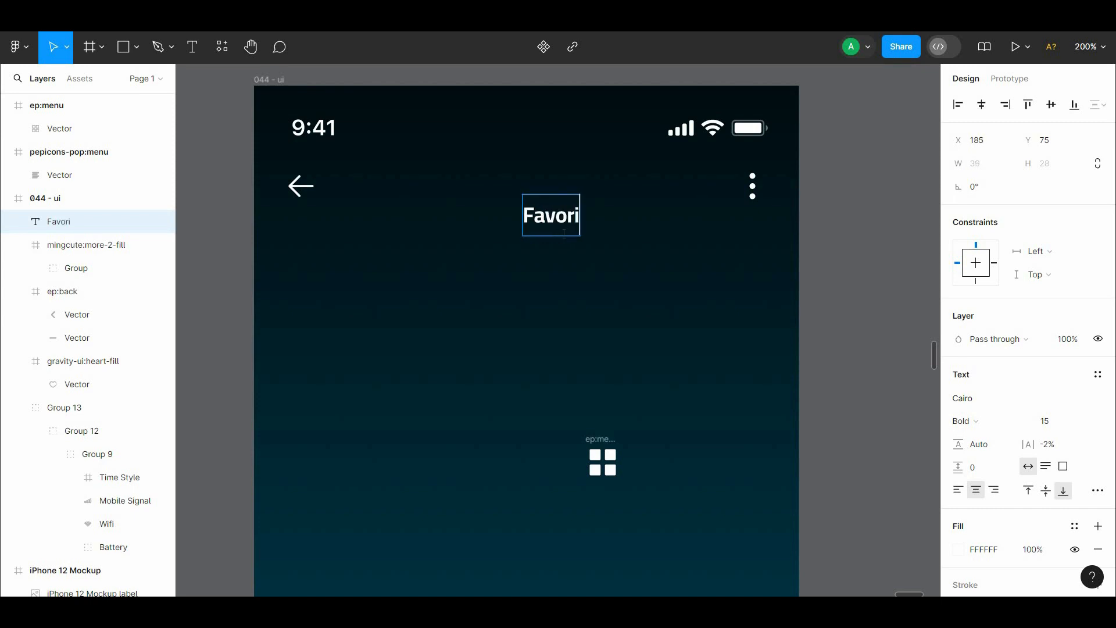
click(1076, 422)
click(1076, 436)
drag(586, 201, 563, 191)
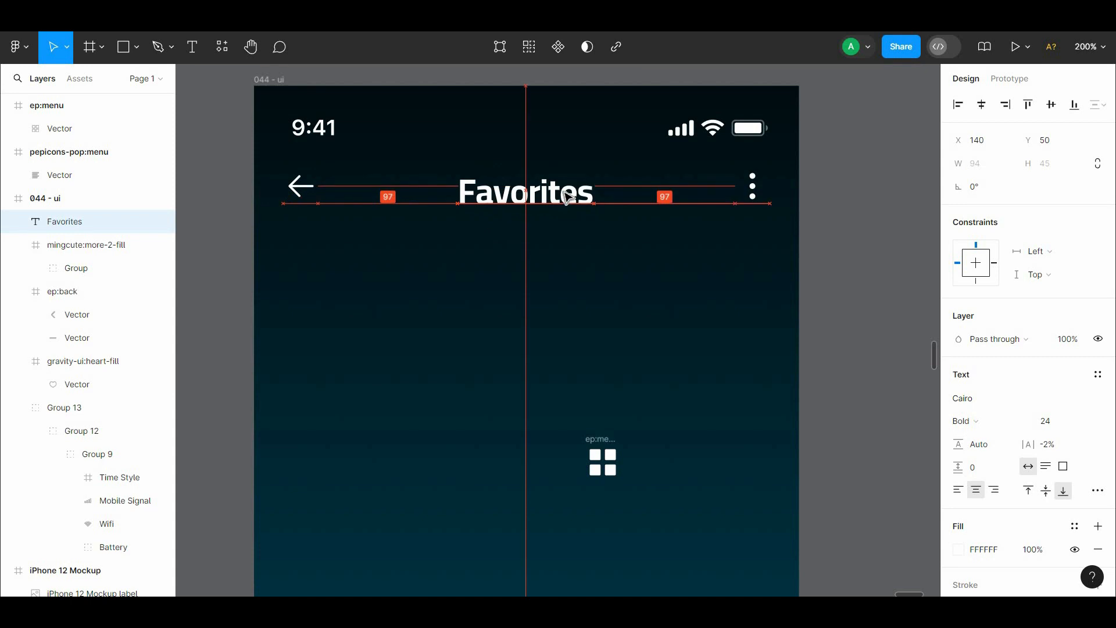
click(584, 244)
Step: Colour only the letters "Fav" of the Favorites title bright green, 06FFB4
drag(585, 272, 610, 221)
drag(587, 299, 565, 333)
double_click(543, 175)
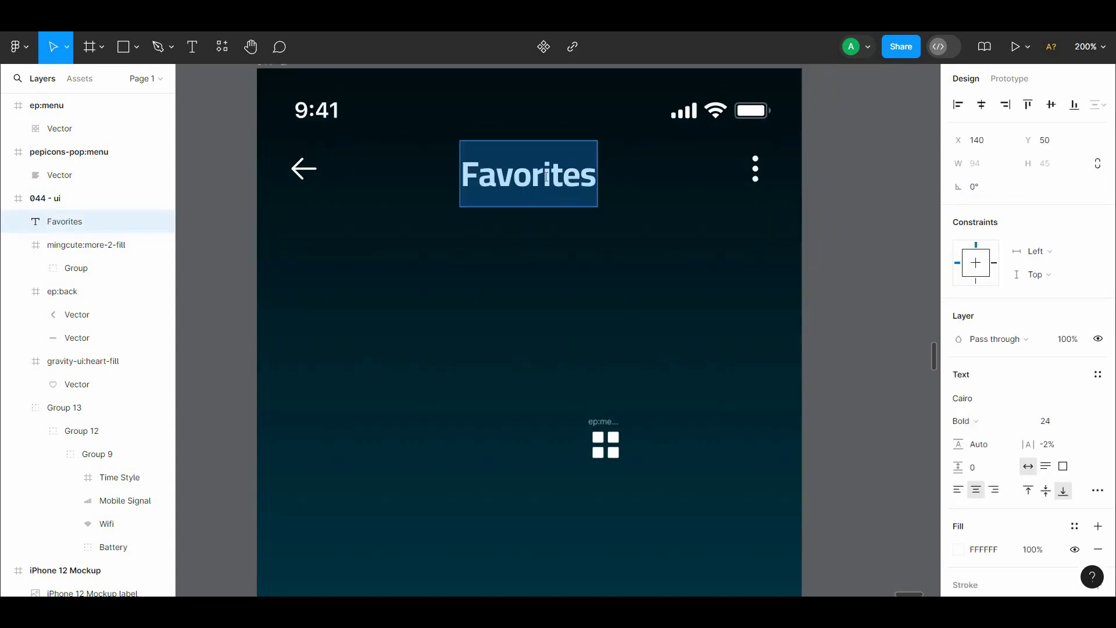
click(544, 175)
drag(513, 175, 462, 174)
scroll(1105, 478, down, 3)
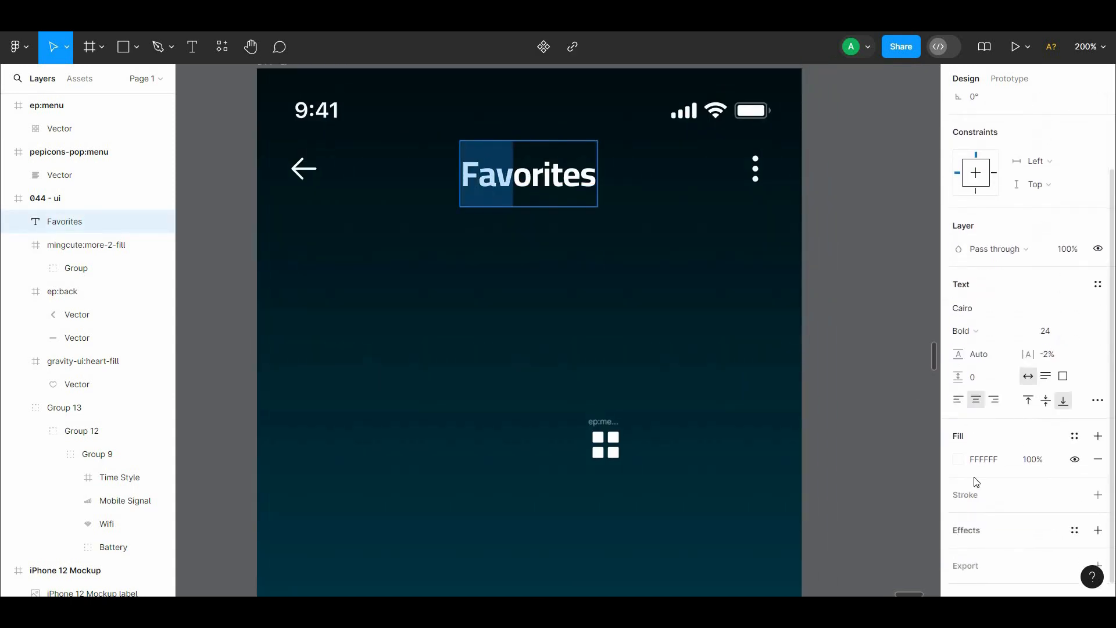
click(958, 460)
drag(905, 330, 937, 225)
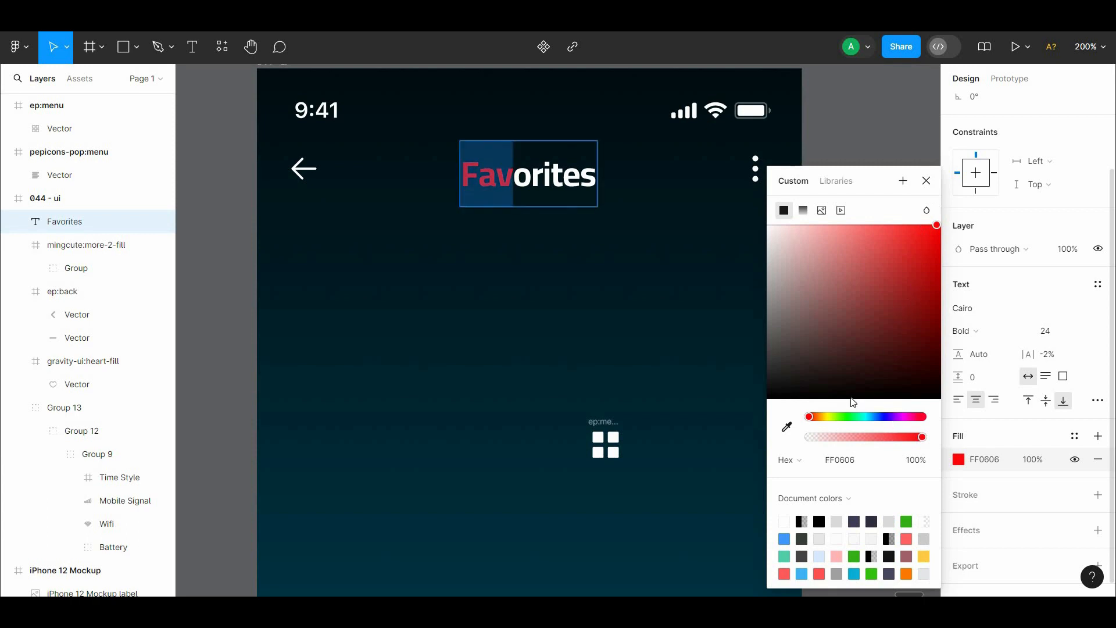
drag(816, 416, 861, 409)
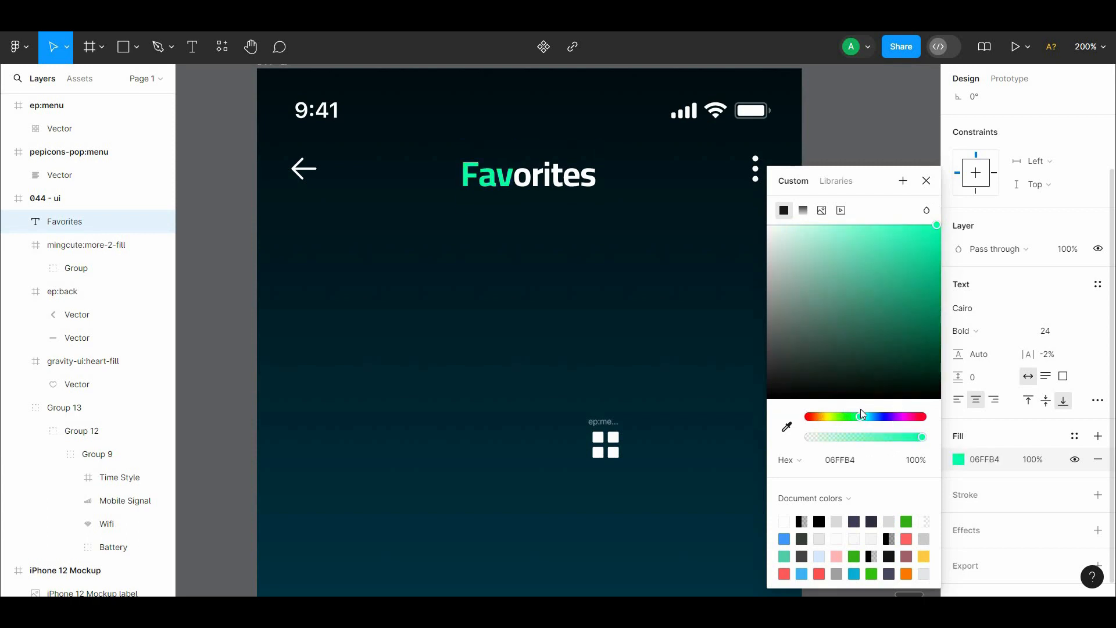
click(861, 124)
scroll(832, 239, down, 2)
scroll(244, 117, up, 3)
right_click(361, 251)
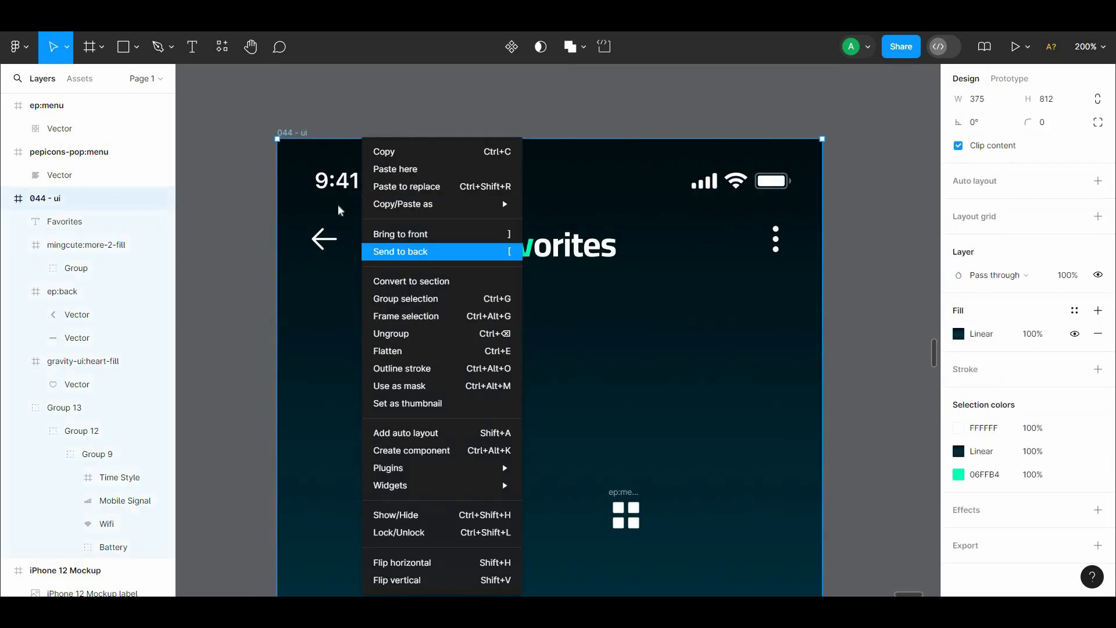
click(260, 117)
scroll(260, 116, down, 3)
scroll(394, 207, up, 4)
scroll(394, 207, down, 1)
scroll(207, 88, up, 1)
Step: Open the Iconify plugin to find another icon
click(222, 47)
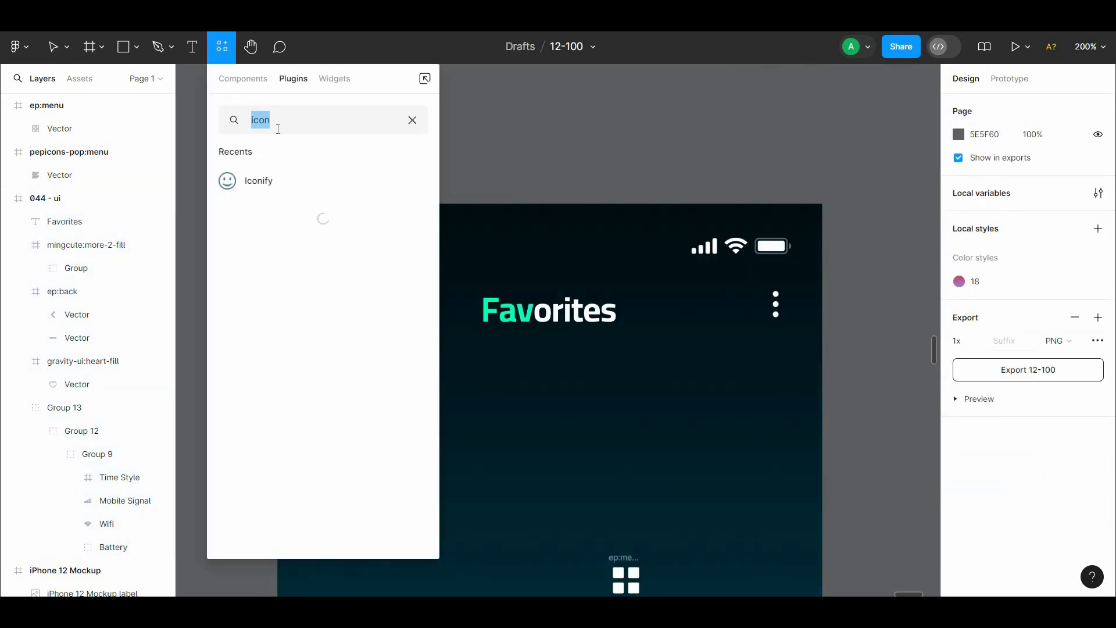
scroll(285, 181, down, 1)
click(287, 184)
click(225, 79)
double_click(286, 183)
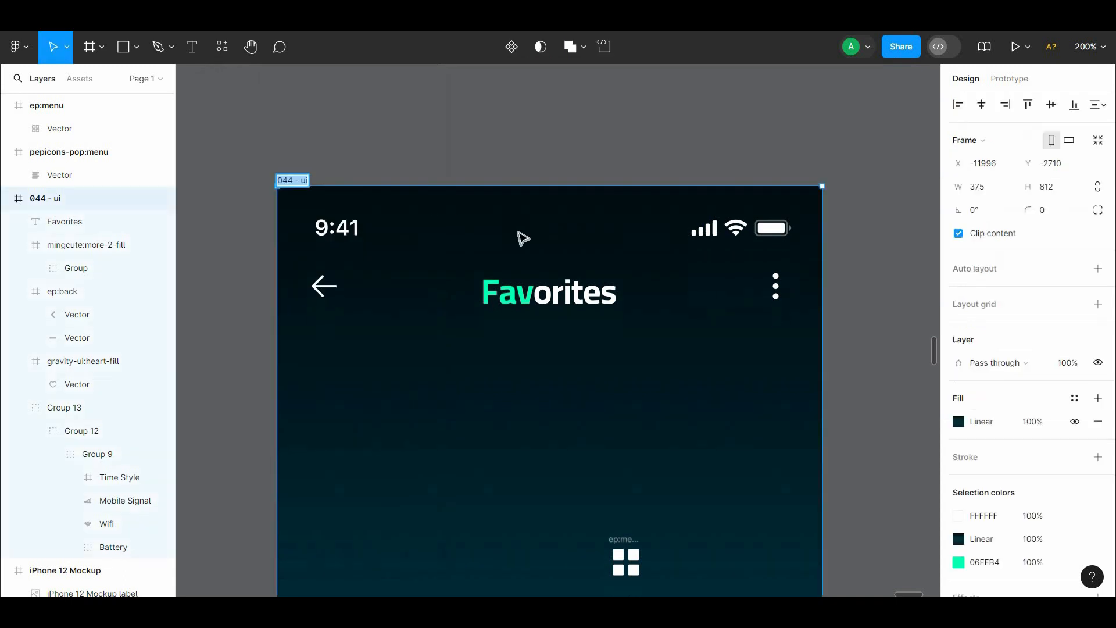
scroll(244, 204, down, 5)
click(244, 205)
scroll(244, 204, up, 6)
scroll(750, 219, down, 4)
scroll(1074, 204, up, 4)
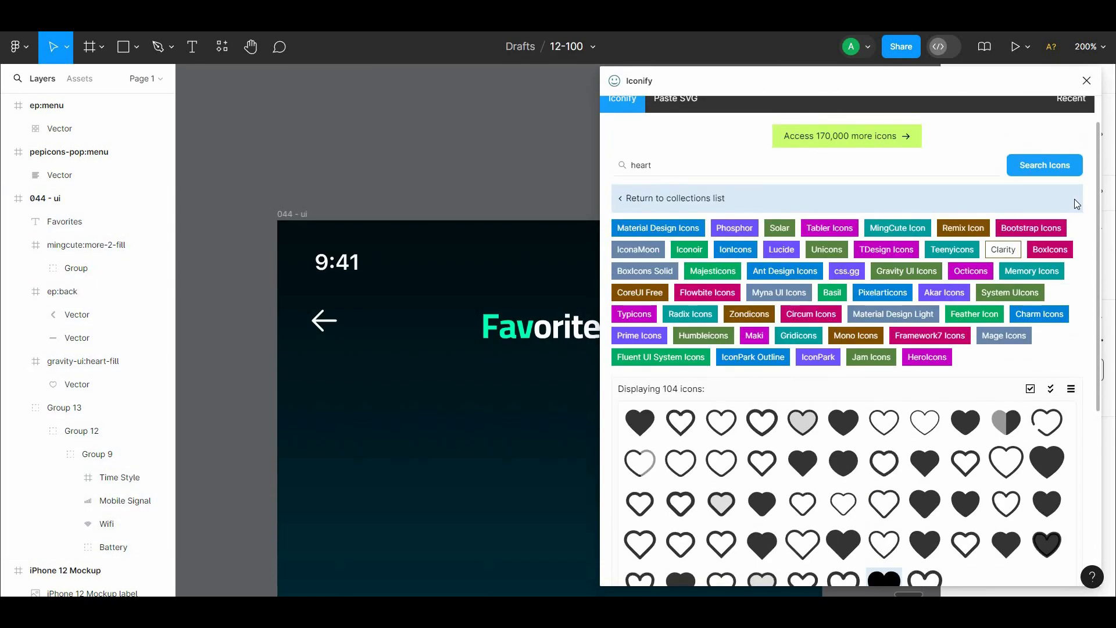
Step: Find icons for "search", import the lucide:search icon and close the plugin
click(901, 166)
text(sear)
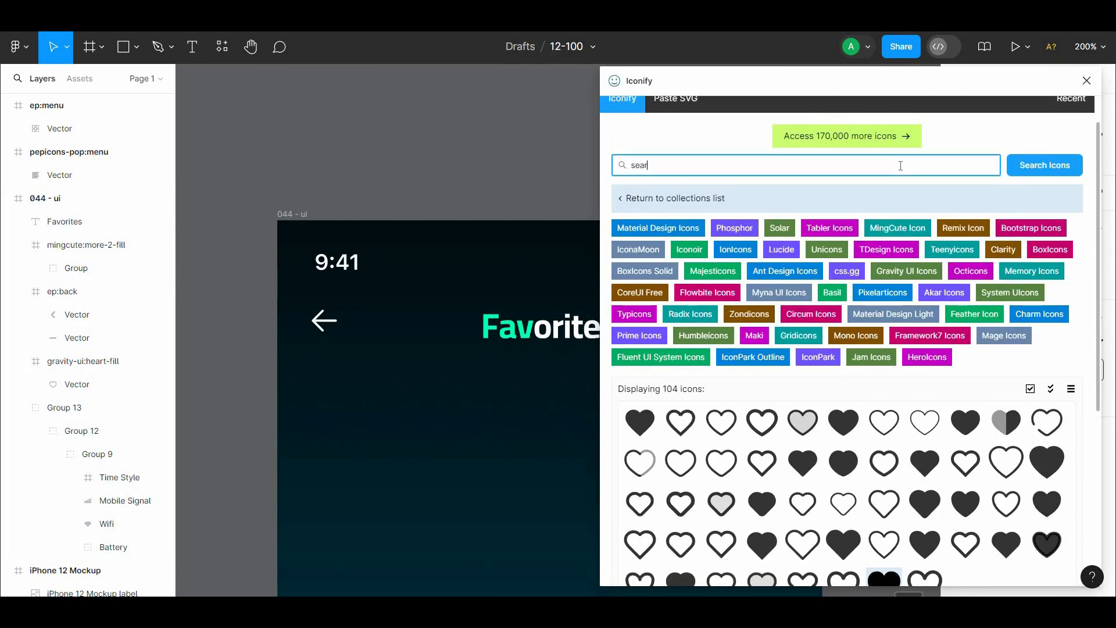
text(ch)
key(Return)
drag(1080, 336, 1111, 460)
click(1103, 404)
click(763, 411)
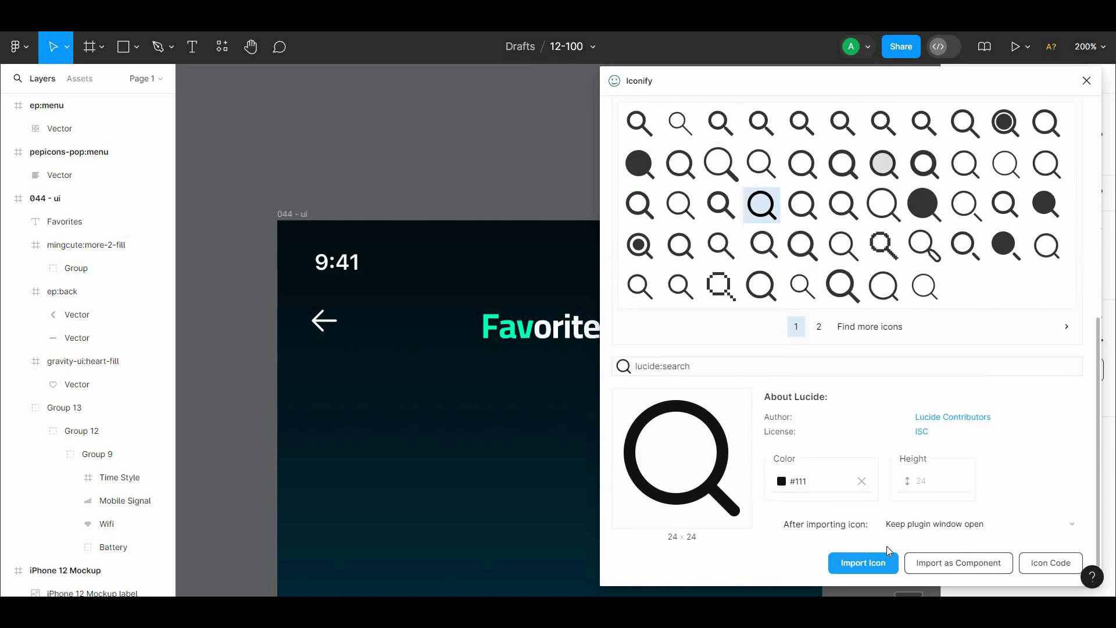
click(883, 561)
click(1087, 81)
Step: Place the lucide:search icon in the 044 - ui frame below the Favorites title and colour it white
drag(838, 332, 629, 427)
click(958, 538)
scroll(1112, 414, down, 3)
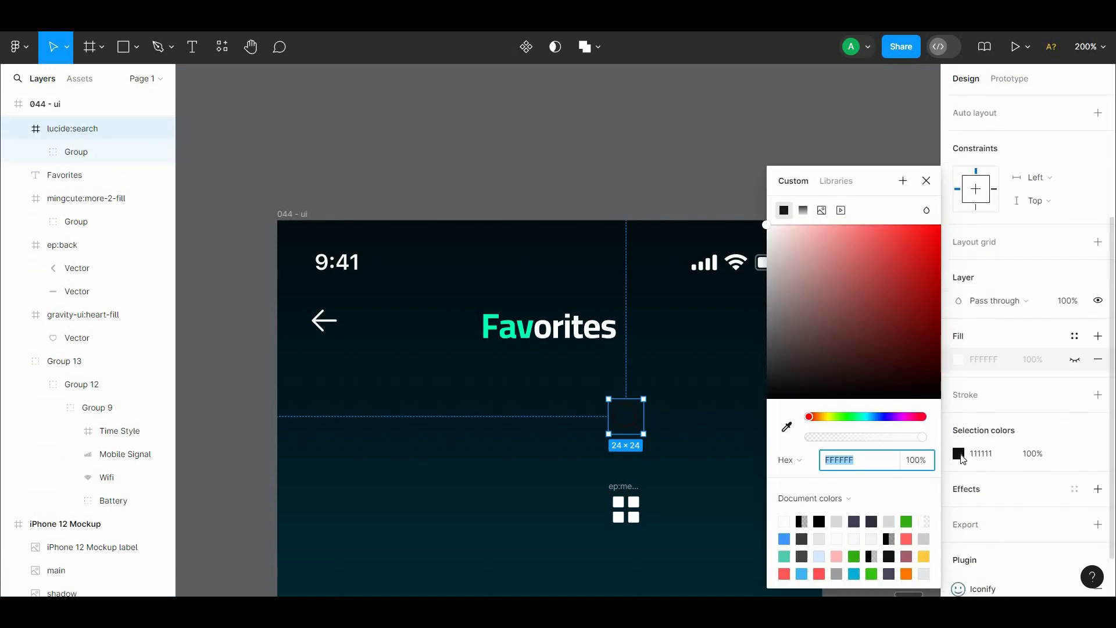
click(959, 456)
drag(834, 333, 716, 164)
click(715, 164)
Step: Move the ep:menu and lucide:search icons further down to free the space below the Favorites title
scroll(653, 261, down, 3)
click(655, 350)
drag(655, 326, 684, 510)
drag(655, 257, 664, 354)
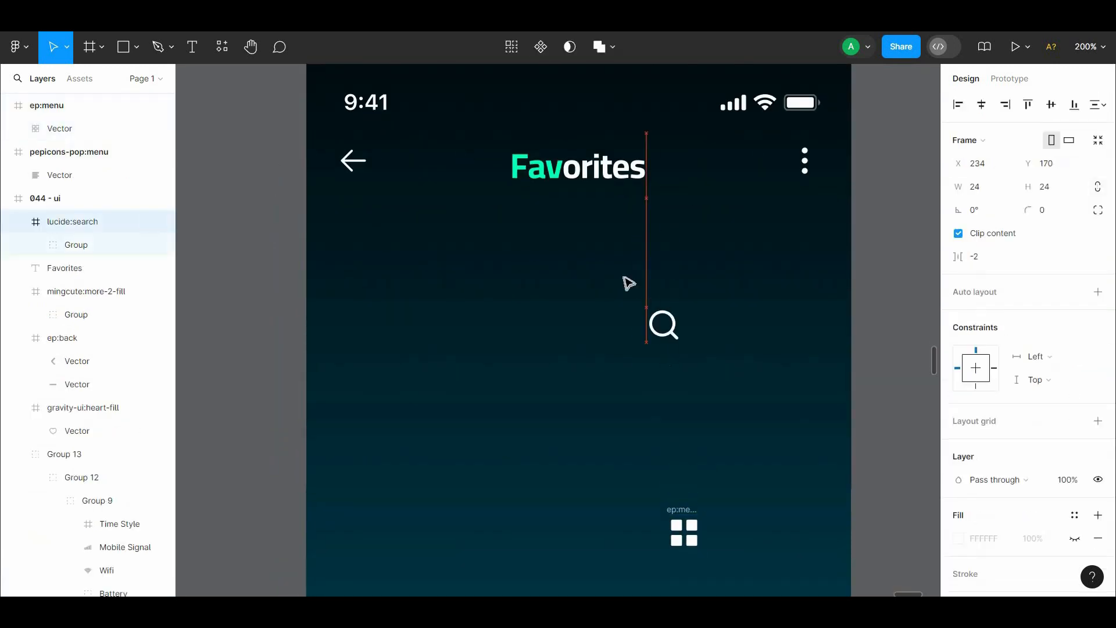
Step: Duplicate the Favorites title just below itself and change the copy's text to "Search"
drag(603, 163, 603, 265)
double_click(604, 268)
text(a)
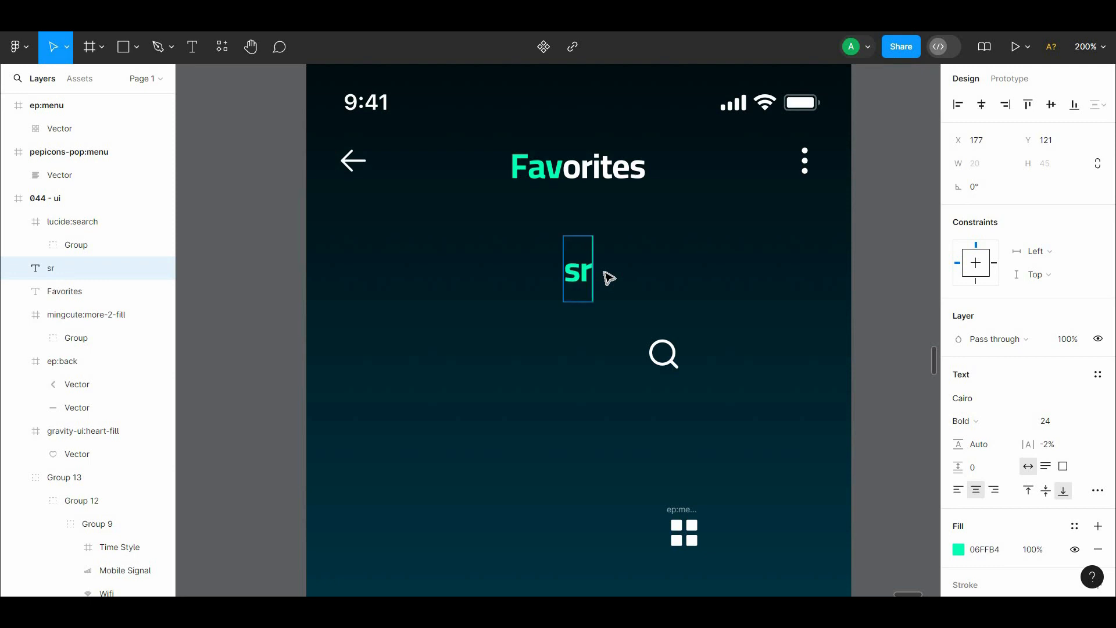
text(Search)
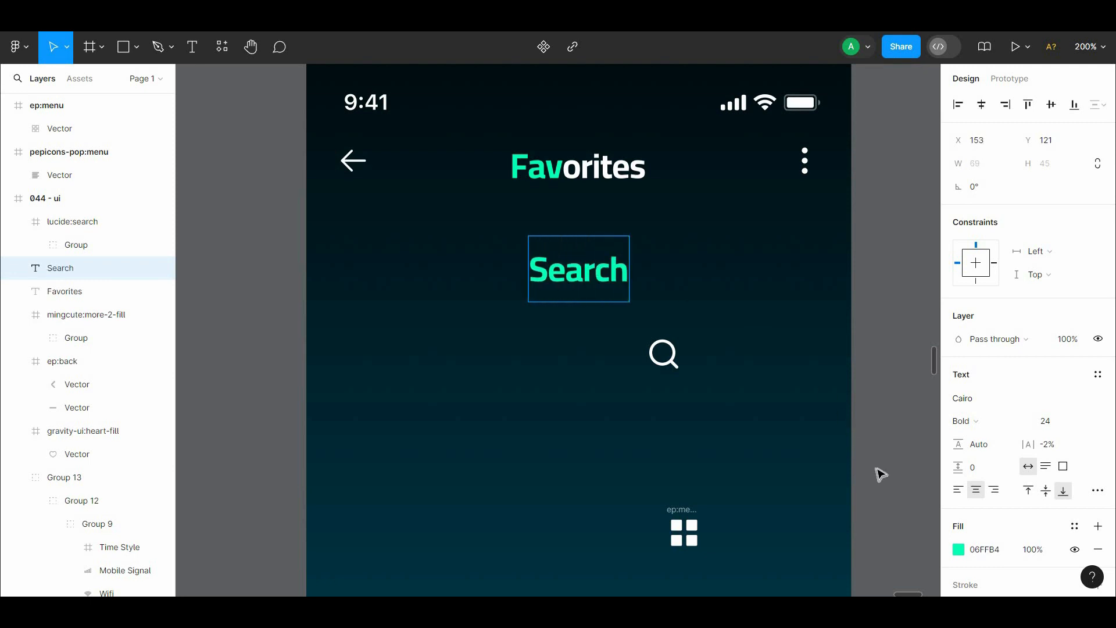
key(Escape)
Step: Colour the Search text white, FFFFFF, and set its font size to 16
click(958, 549)
drag(843, 351, 693, 262)
click(693, 262)
scroll(661, 256, down, 1)
click(604, 236)
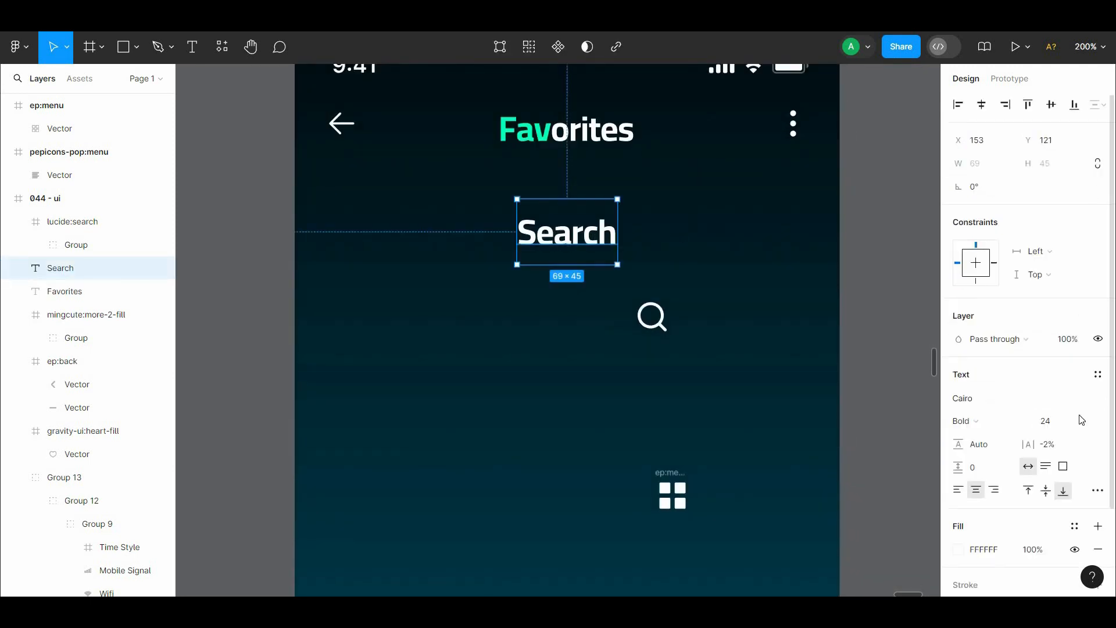
click(1082, 418)
click(1064, 382)
Step: Place the lucide:search icon just before the Search text and resize it to 16 × 16
click(652, 317)
drag(499, 265, 517, 233)
text(16)
click(747, 249)
double_click(497, 232)
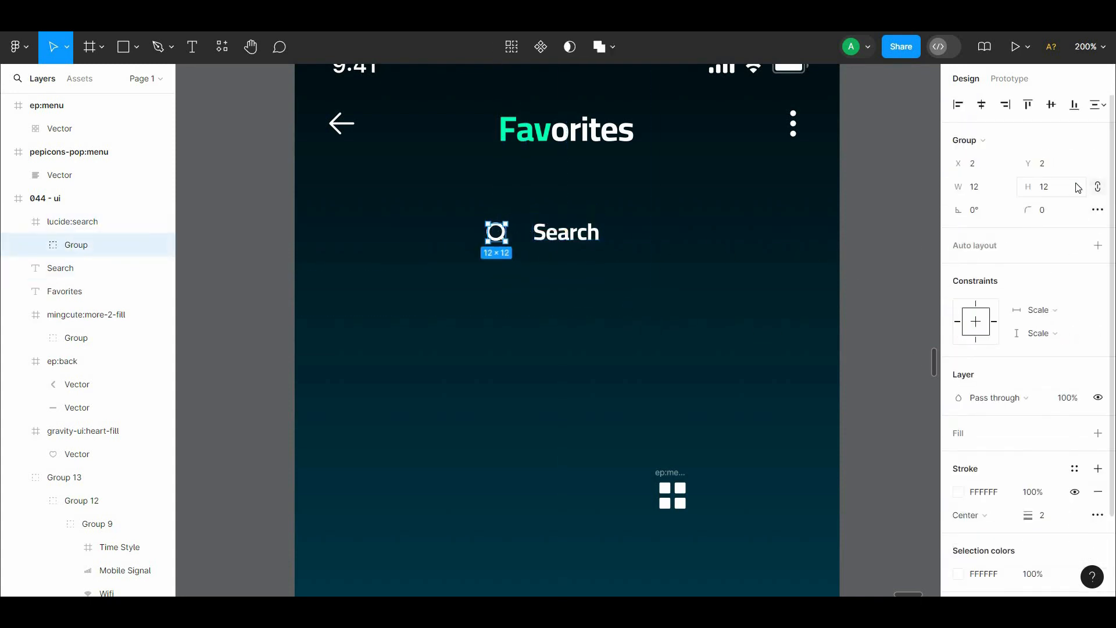
text(16)
click(833, 234)
key(ctrl+z)
key(ctrl+z)
Step: Resize the lucide:search icon frame to 20 × 20 and align the Search text vertically with it
click(810, 281)
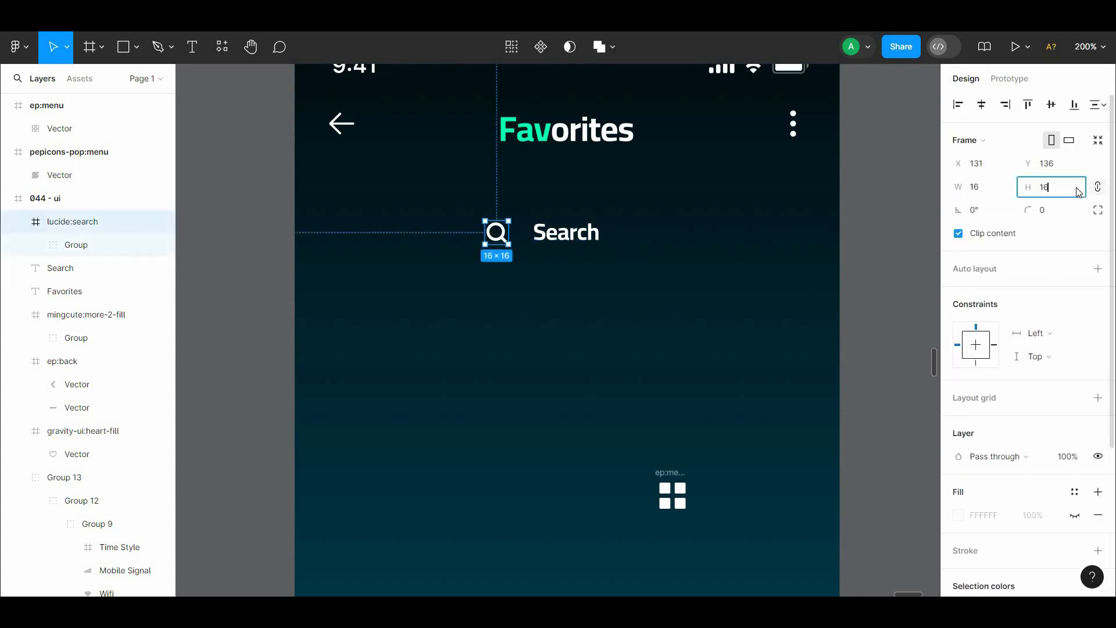
text(20)
key(Return)
drag(588, 232, 588, 237)
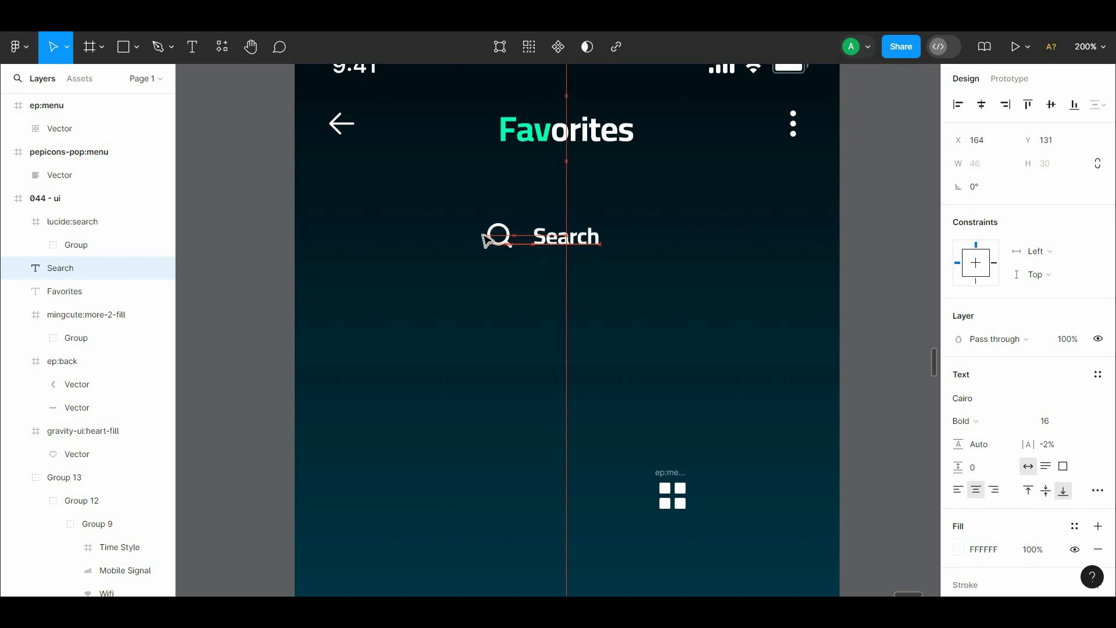
Step: Wrap the search icon and Search text together in a frame and add auto layout to it
drag(425, 210, 695, 269)
drag(558, 240, 544, 265)
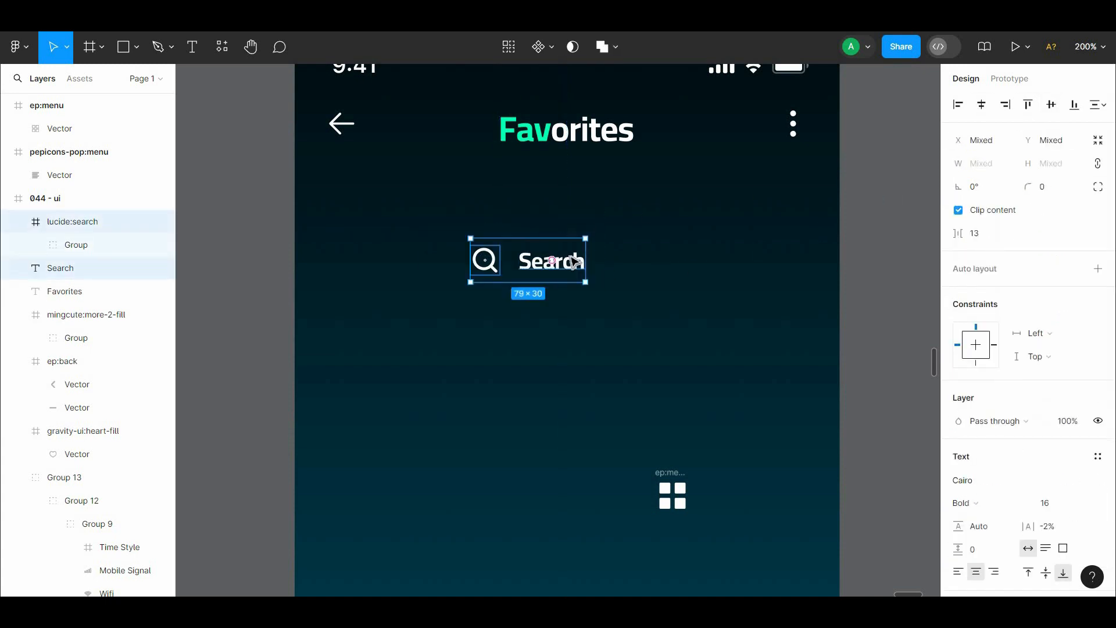
right_click(568, 263)
click(578, 330)
right_click(580, 260)
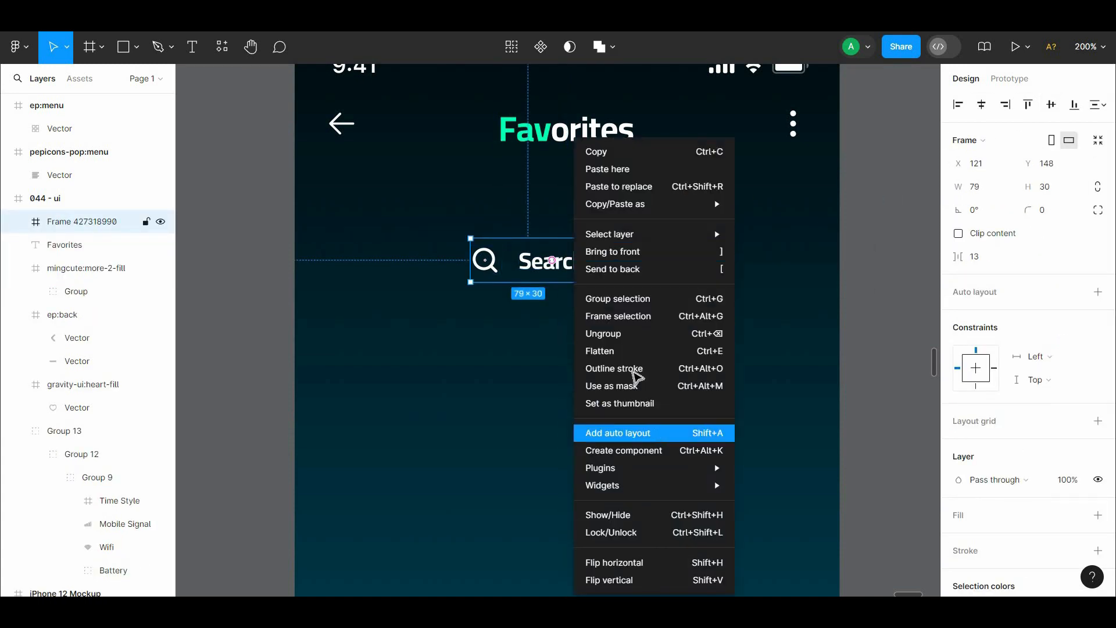
click(608, 433)
Step: Widen the search frame to 319 across the screen and set its horizontal and vertical padding to 12
drag(586, 261, 796, 273)
drag(469, 268, 334, 276)
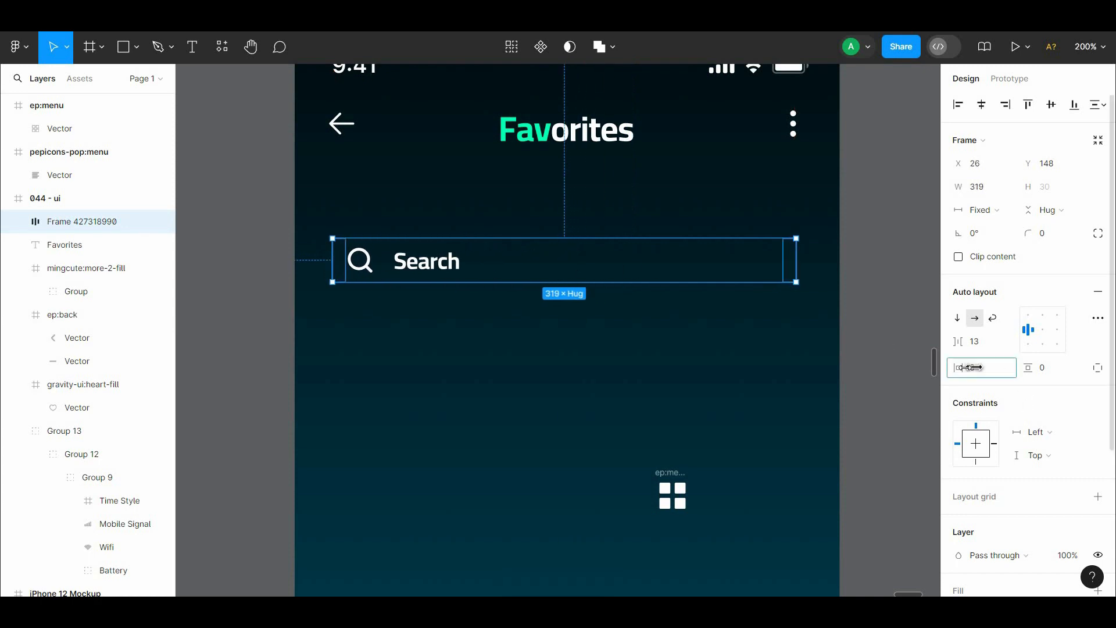
click(1050, 374)
text(12)
Step: Set the search frame's item spacing to 12 and move the frame up to Y 124
click(978, 343)
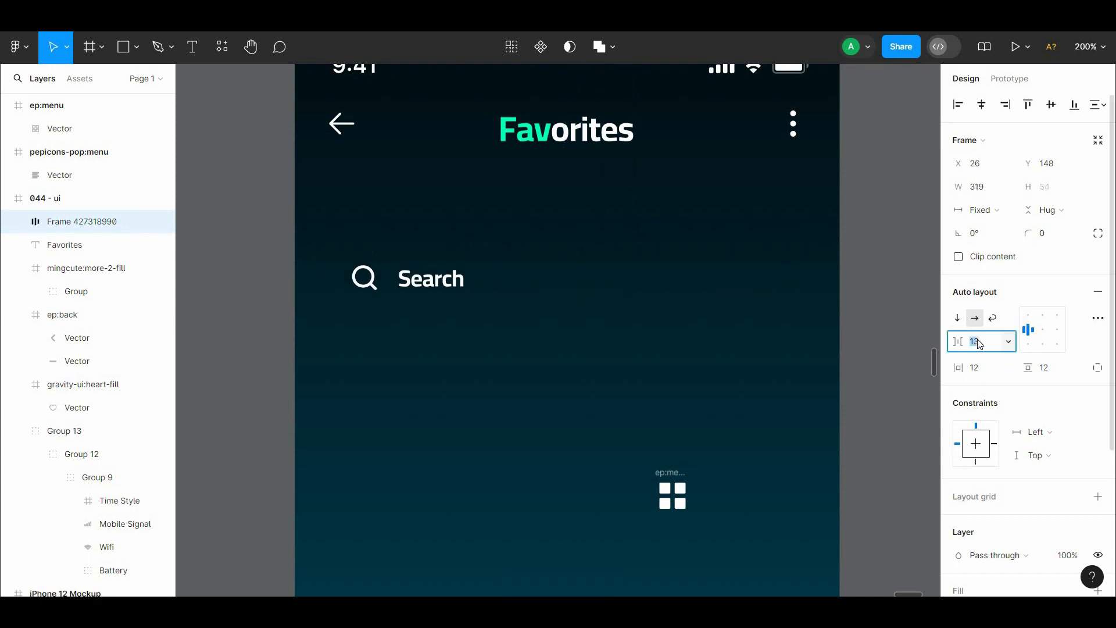
text(12)
click(742, 322)
click(532, 301)
drag(530, 295, 531, 261)
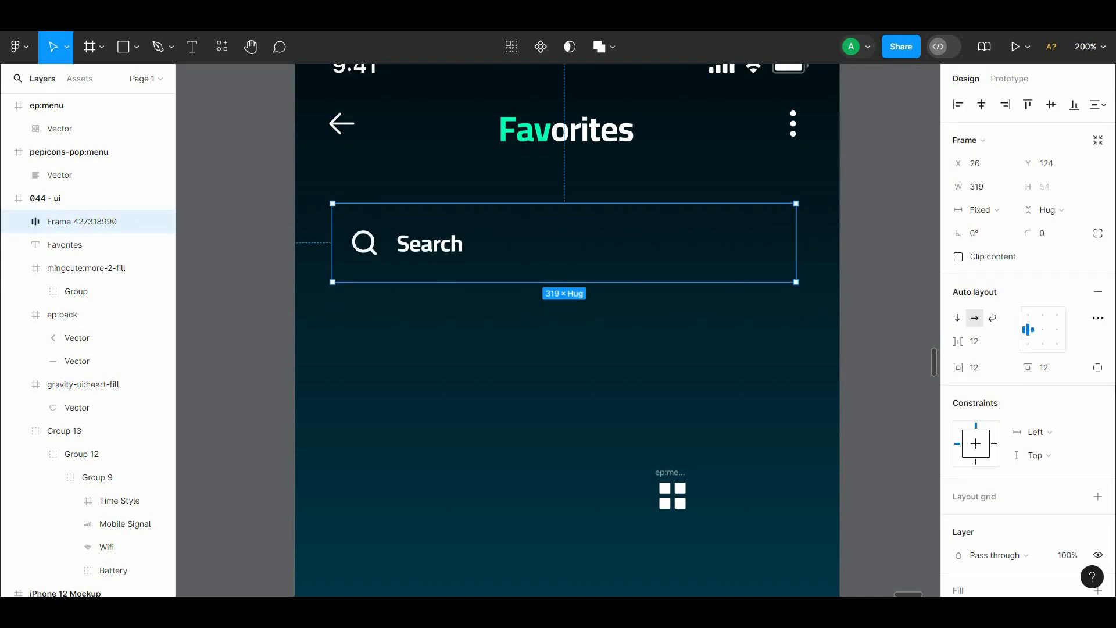
Step: Add a fill to the search frame and colour it near-black blue, 00030E
scroll(1107, 472, down, 2)
click(1097, 463)
click(958, 486)
click(787, 358)
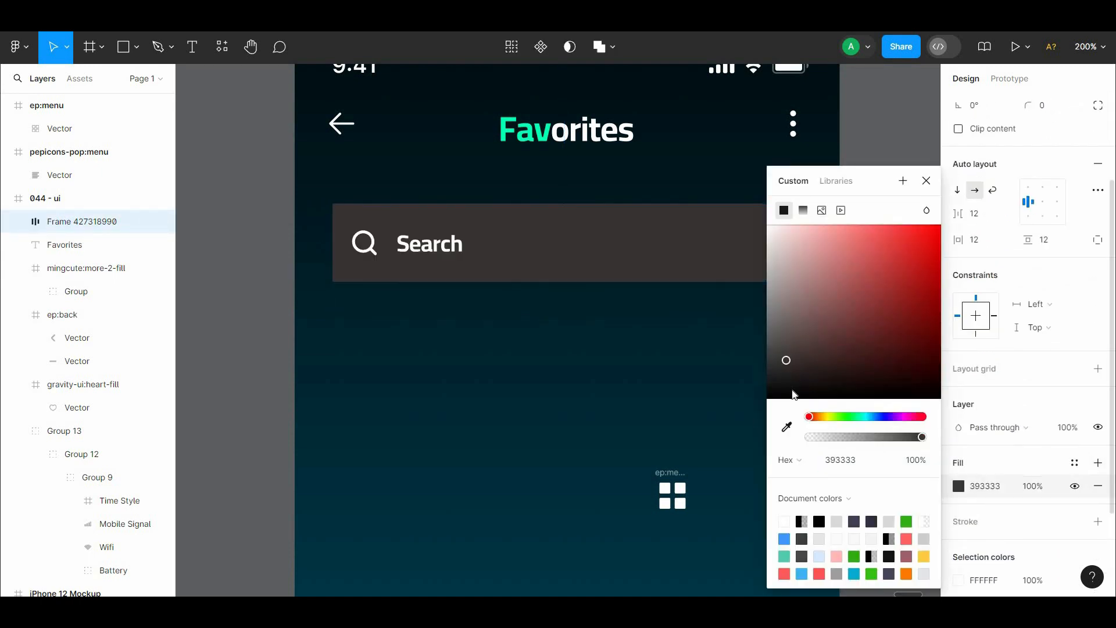
click(878, 416)
drag(930, 378, 963, 399)
click(692, 352)
Step: Recolour the search frame's fill to dark teal 00141B, based on a colour sampled from the screen background
scroll(693, 364, up, 2)
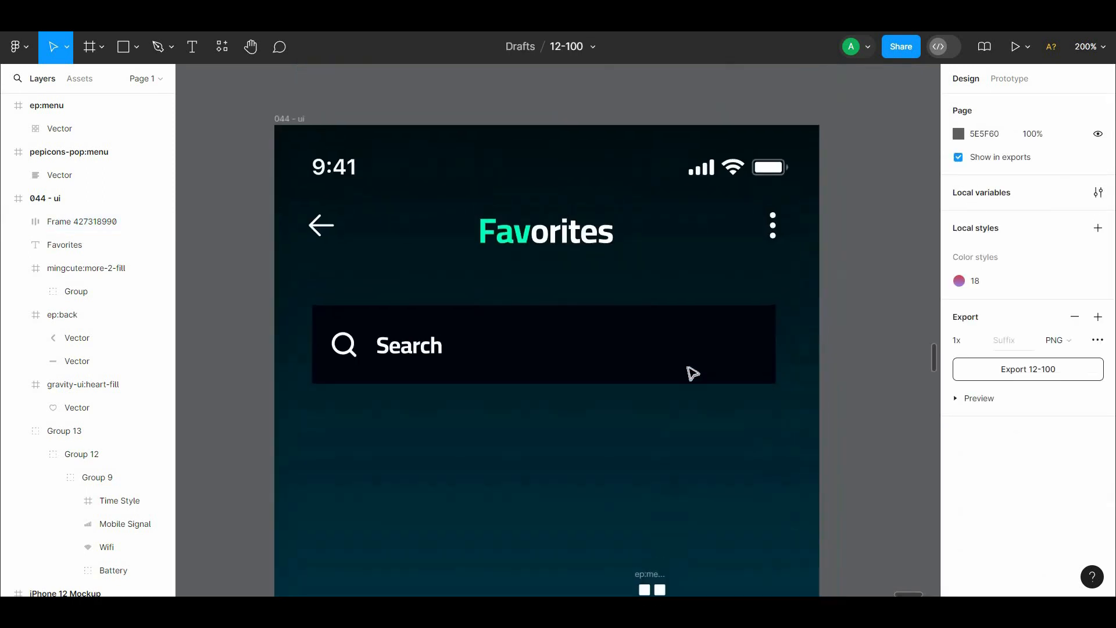
click(692, 371)
scroll(1046, 278, down, 2)
click(958, 475)
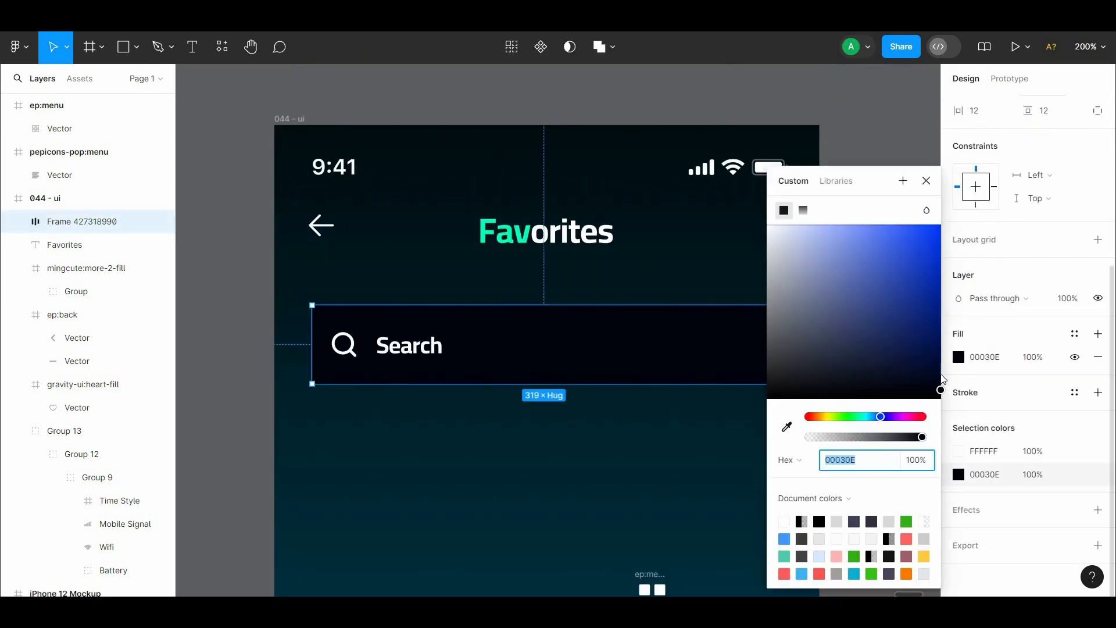
click(877, 417)
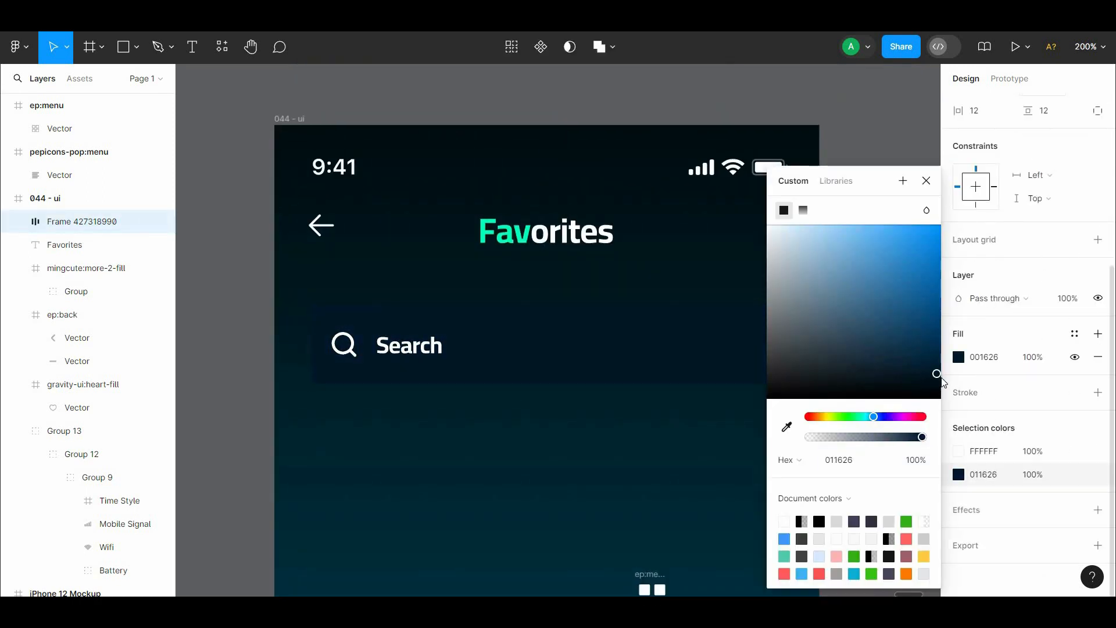
click(787, 427)
click(654, 403)
drag(935, 373, 955, 389)
Step: Set the search frame's corner radius to 16
click(703, 408)
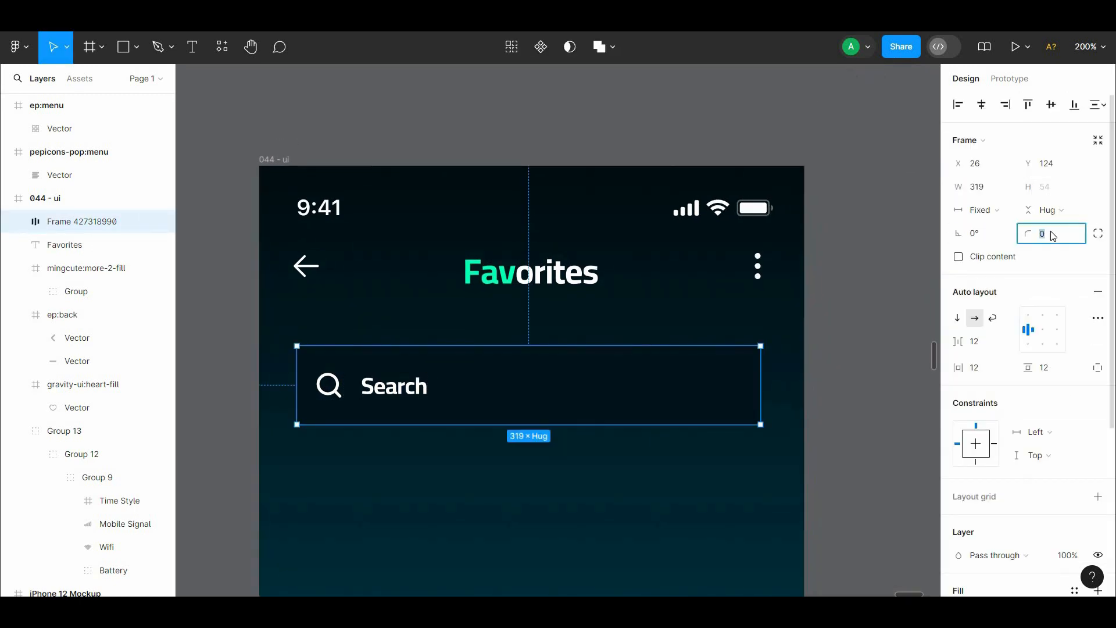
text(12)
key(Return)
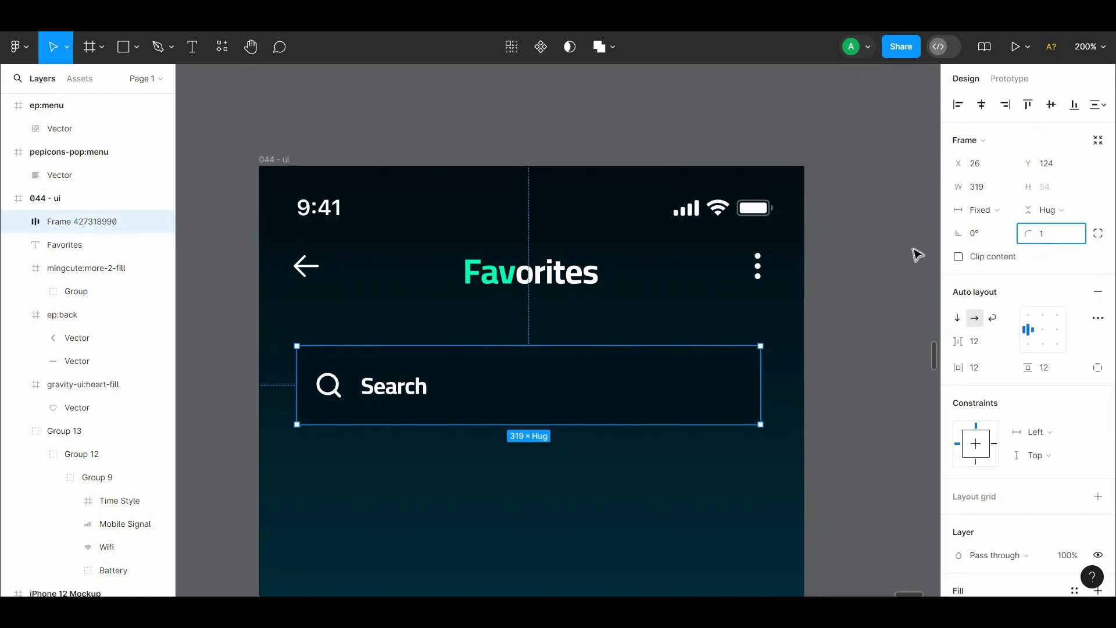
text(6)
click(882, 147)
Step: Colour the search icon and Search text muted grey, 6D7A7E
scroll(692, 217, down, 3)
click(457, 212)
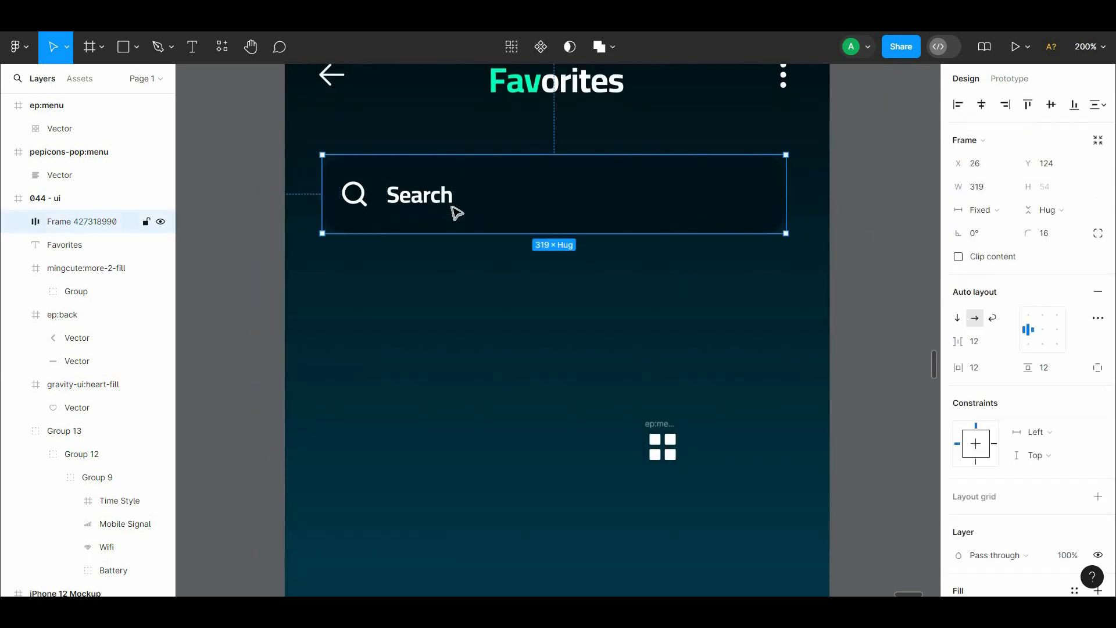
scroll(1024, 349, down, 3)
click(959, 564)
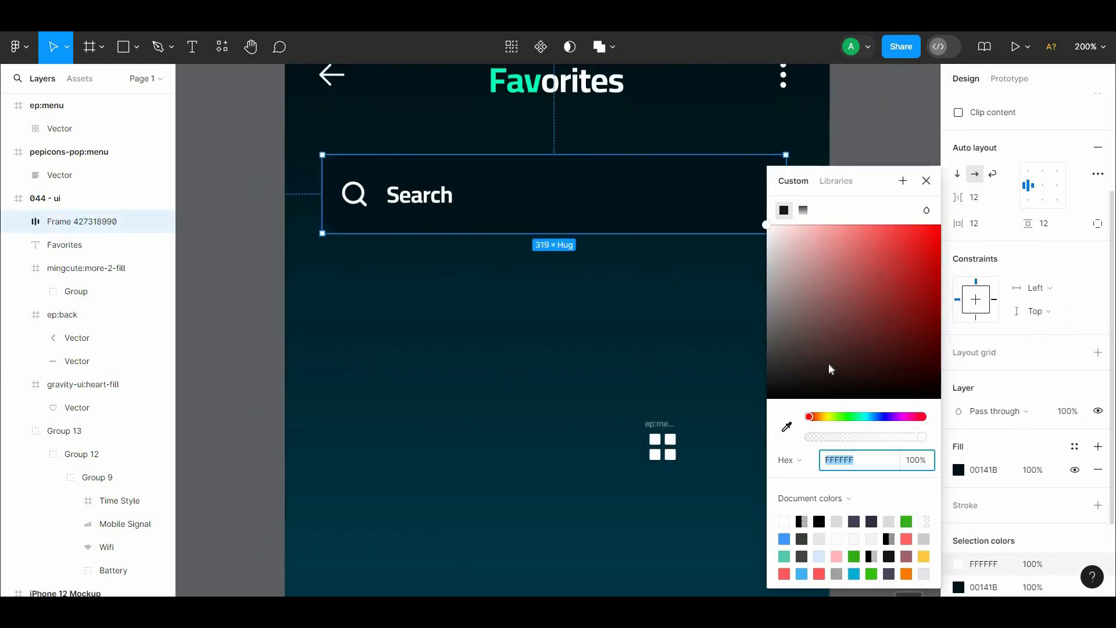
click(787, 428)
click(809, 159)
click(896, 335)
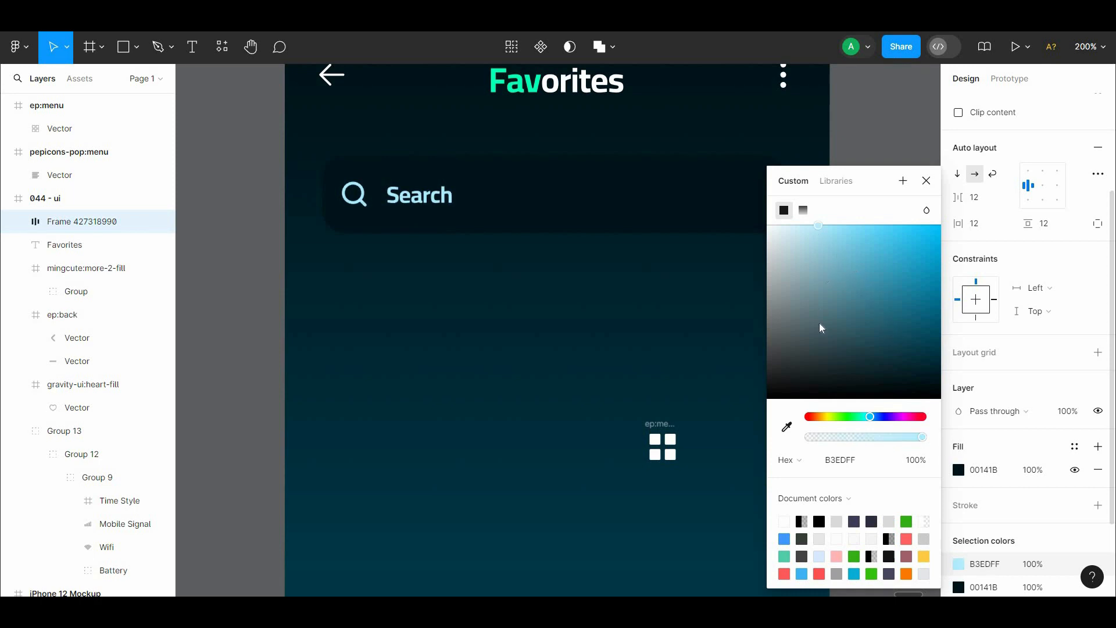
click(656, 282)
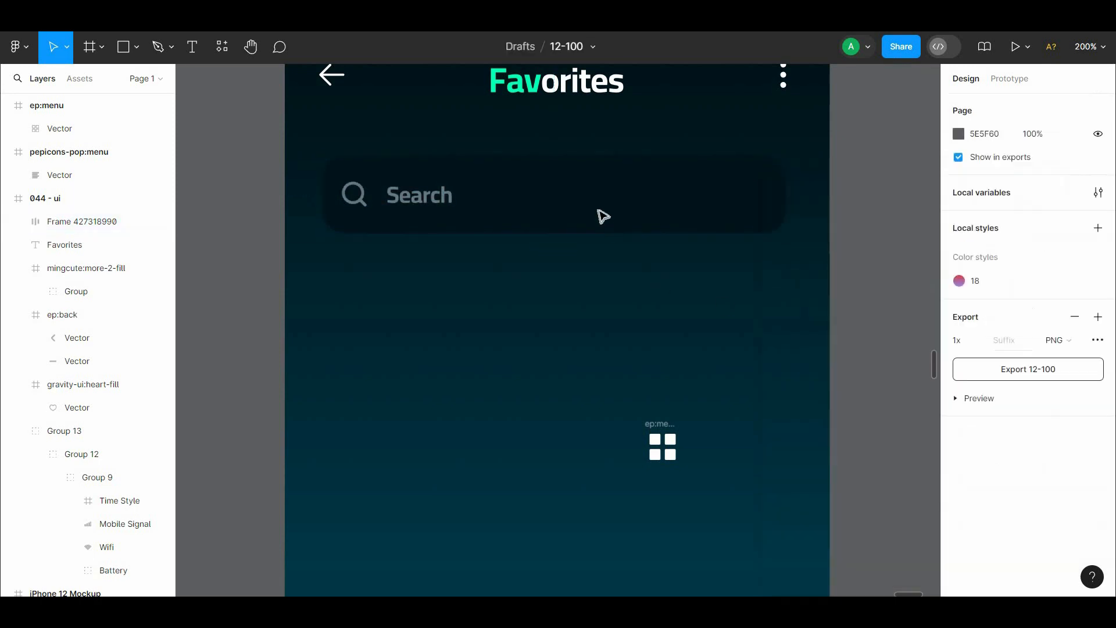
Step: Set the search bar's horizontal padding to 16
click(599, 213)
scroll(1046, 380, up, 2)
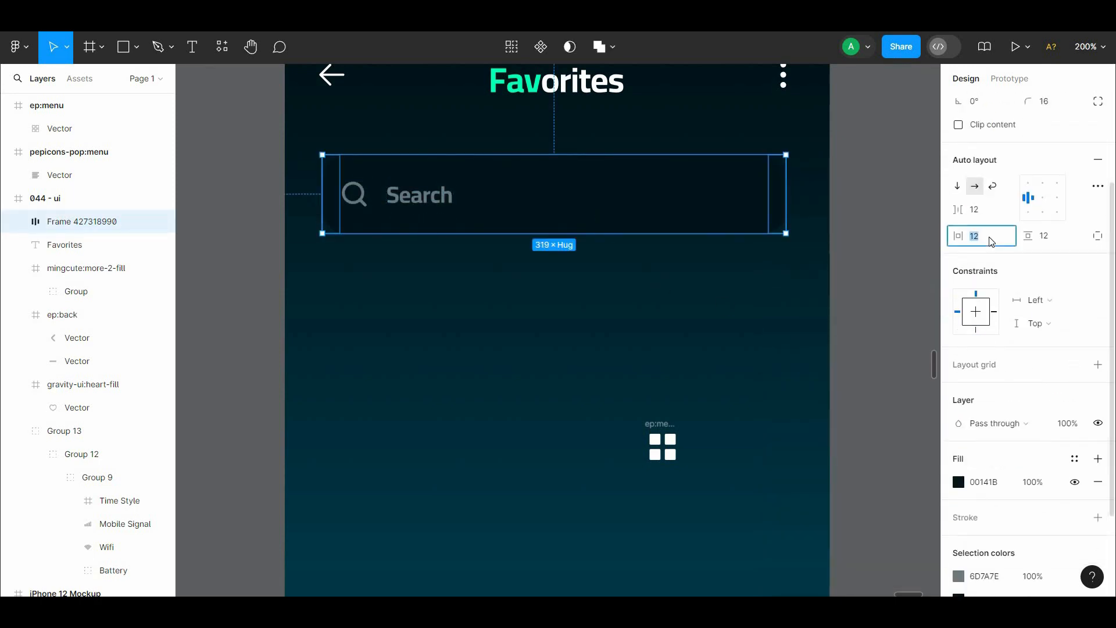
text(16)
click(771, 309)
scroll(750, 256, down, 1)
Step: Check the search bar's spacing to the Favorites title and move the bar up to Y 119
click(724, 197)
click(718, 279)
key(ctrl+minus)
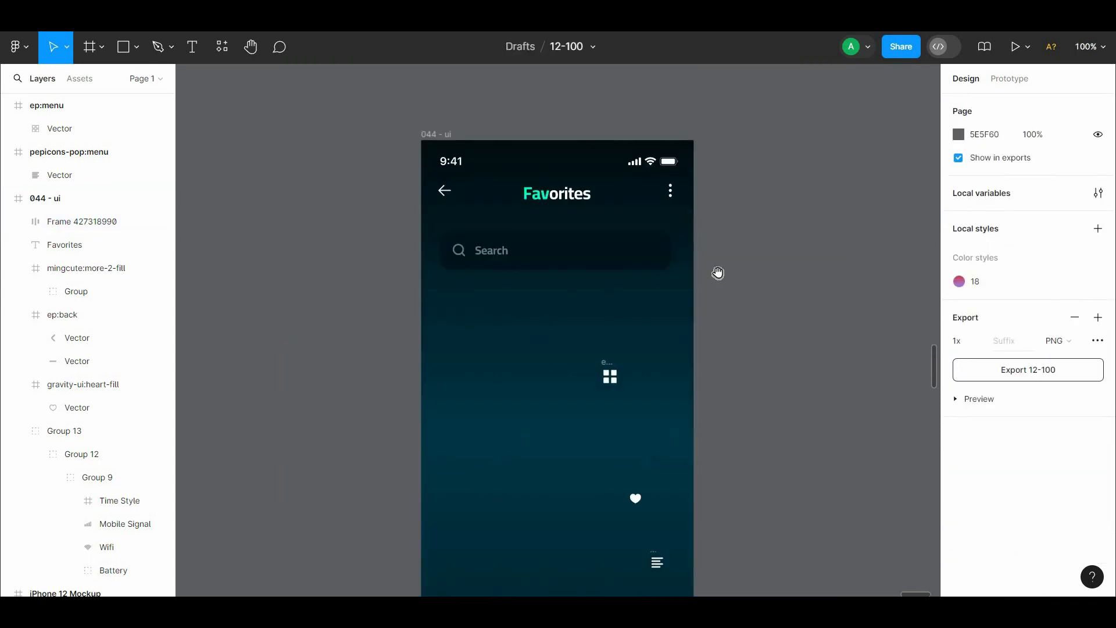
scroll(717, 228, down, 1)
click(646, 192)
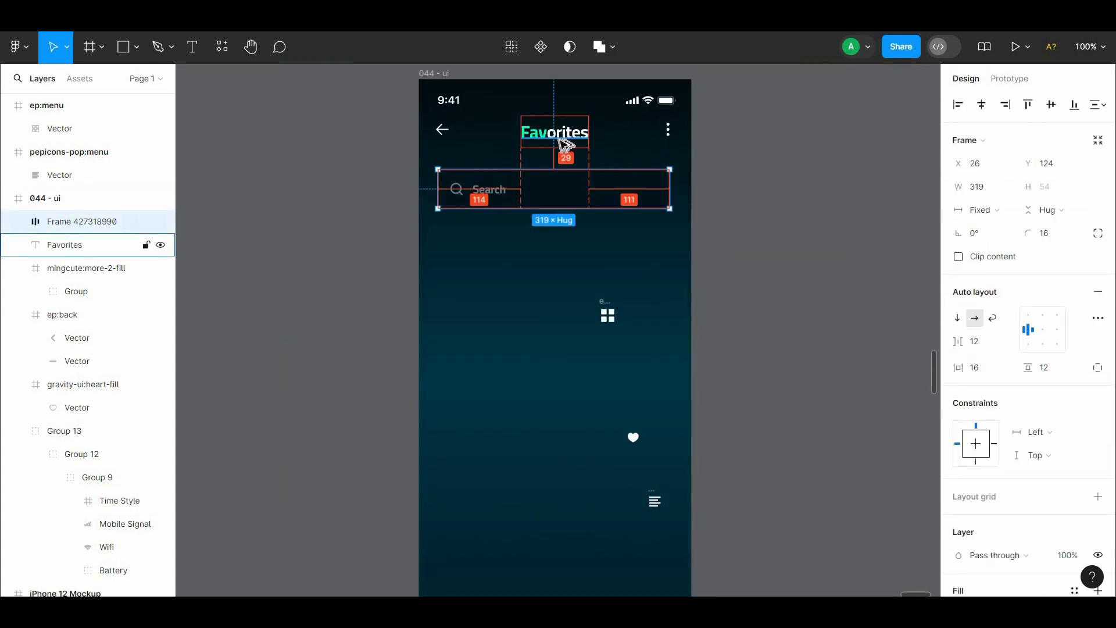
click(705, 285)
drag(705, 284, 728, 342)
Step: Reduce the search bar's vertical padding to 8
click(617, 250)
key(ctrl+plus)
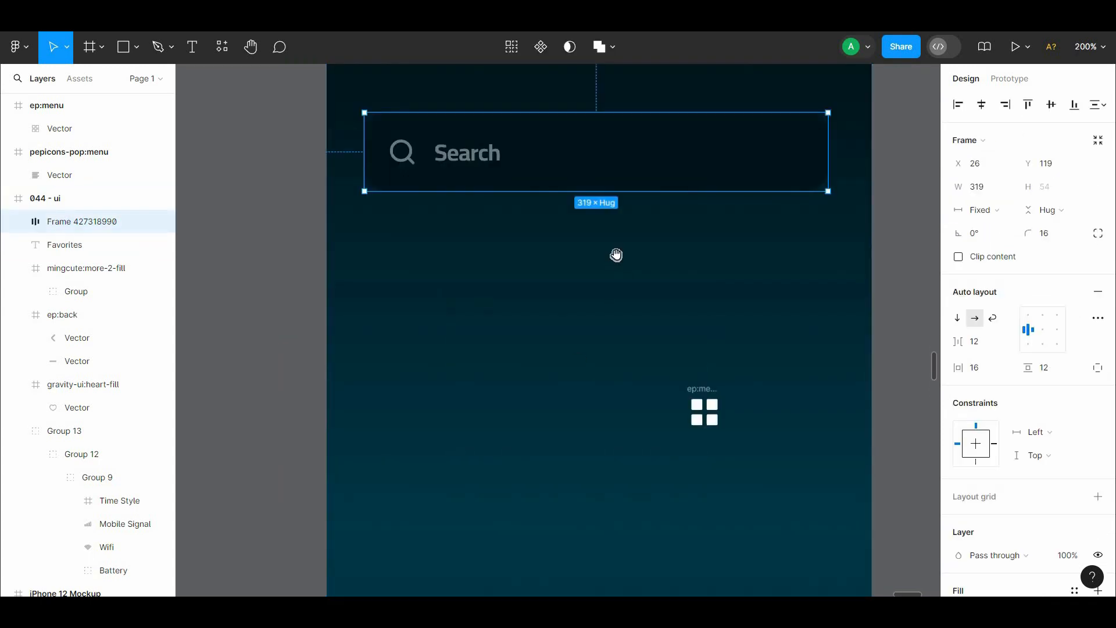
scroll(616, 254, up, 2)
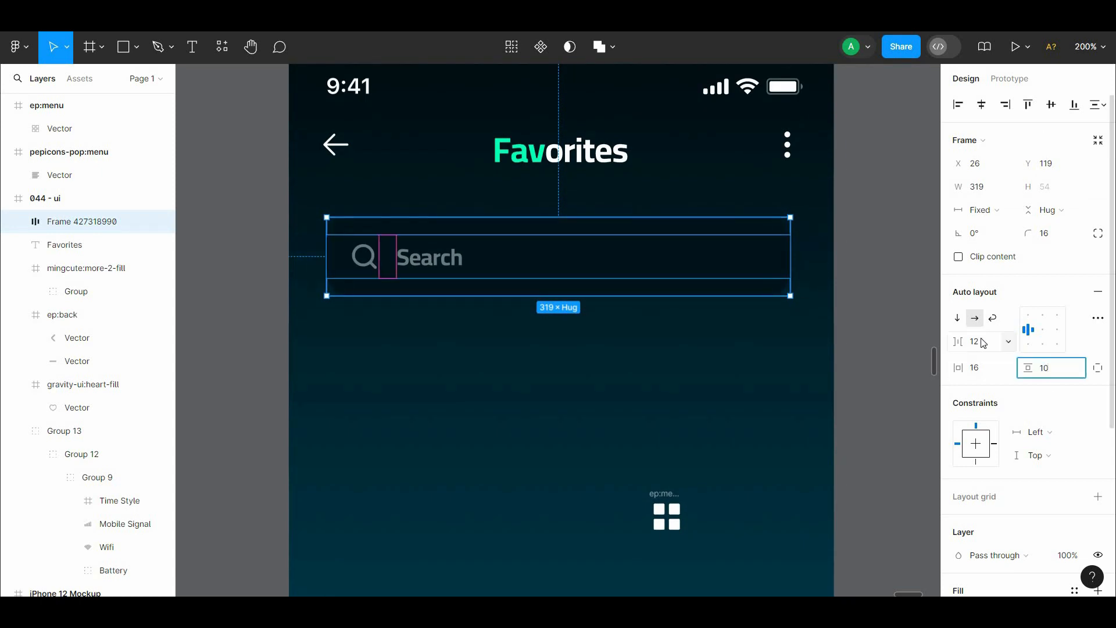
click(889, 346)
click(744, 274)
click(1054, 371)
text(8)
click(877, 371)
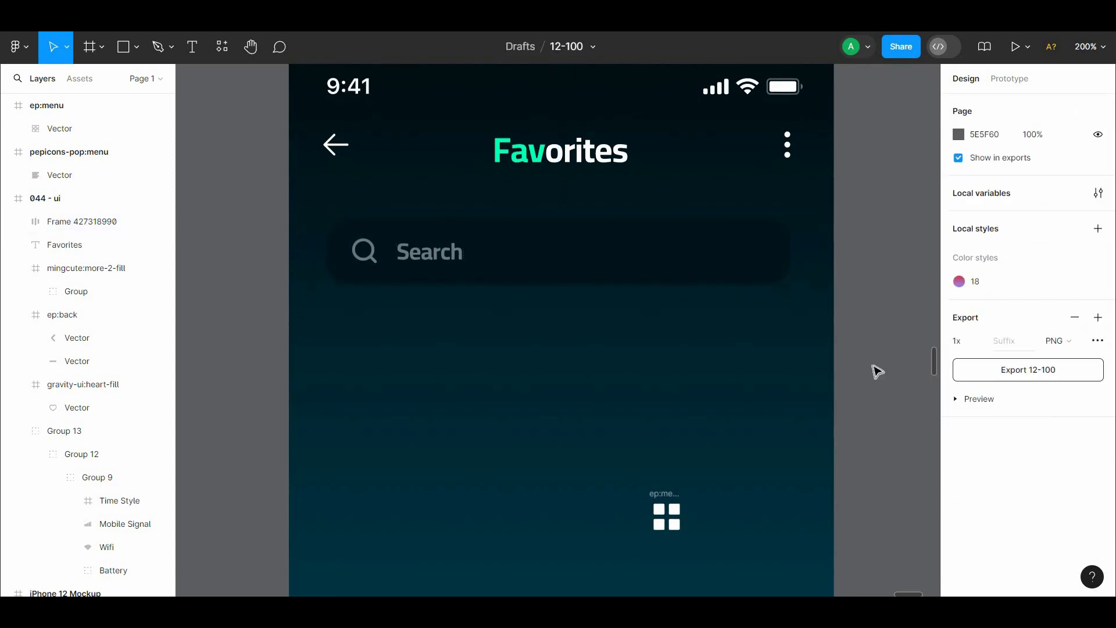
Step: Add an inner shadow effect to the search bar
scroll(825, 302, down, 2)
scroll(740, 279, up, 3)
click(740, 279)
scroll(1109, 521, down, 5)
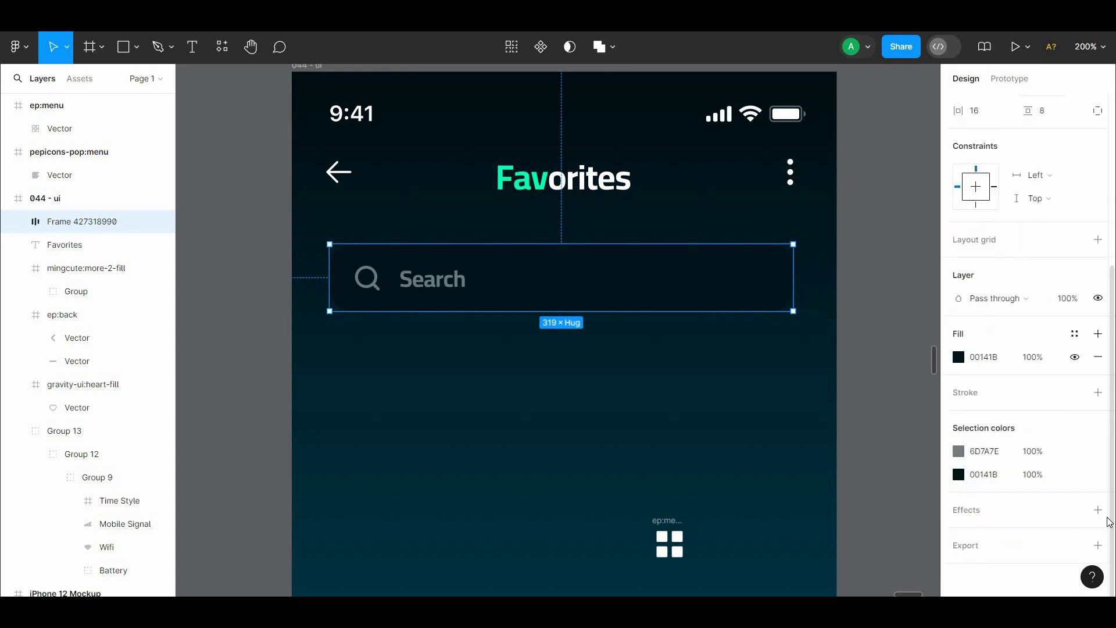
click(1097, 510)
click(1001, 533)
click(1012, 511)
Step: Set the search bar's inner shadow to colour 0C495D at 36% opacity, X 1, Y 2 and blur 7.3
click(959, 533)
click(784, 571)
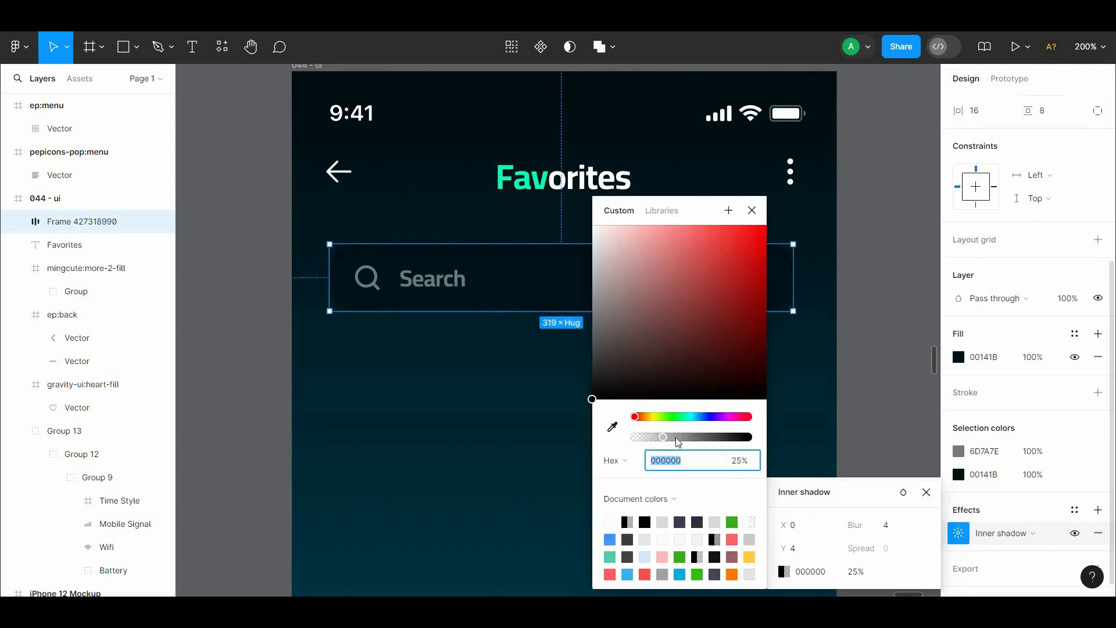
click(612, 426)
click(553, 498)
drag(716, 437, 680, 440)
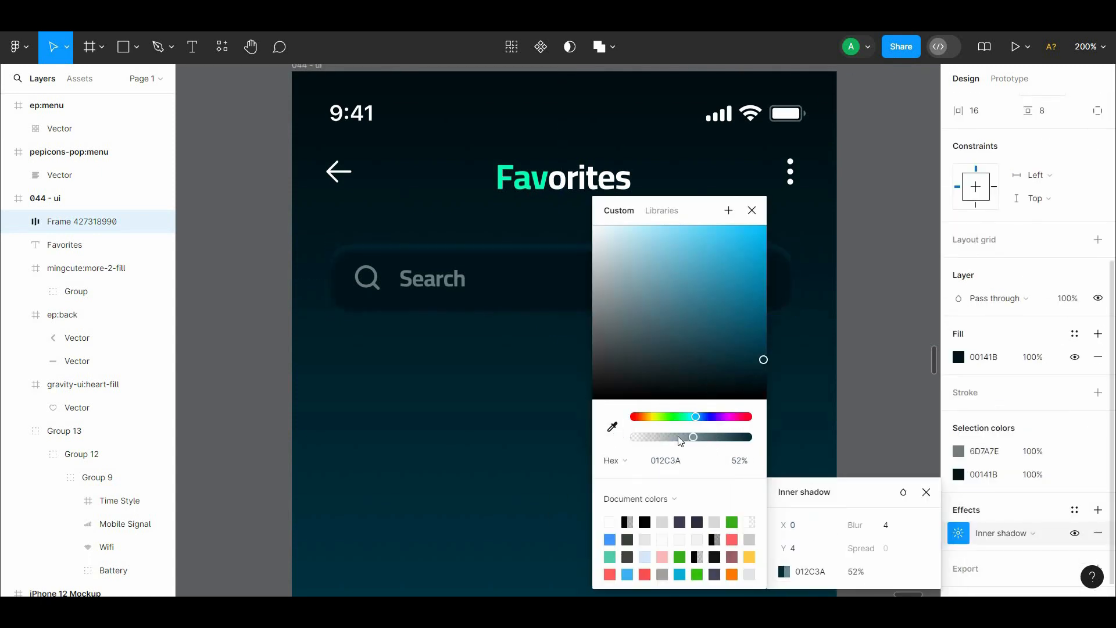
drag(782, 544, 771, 542)
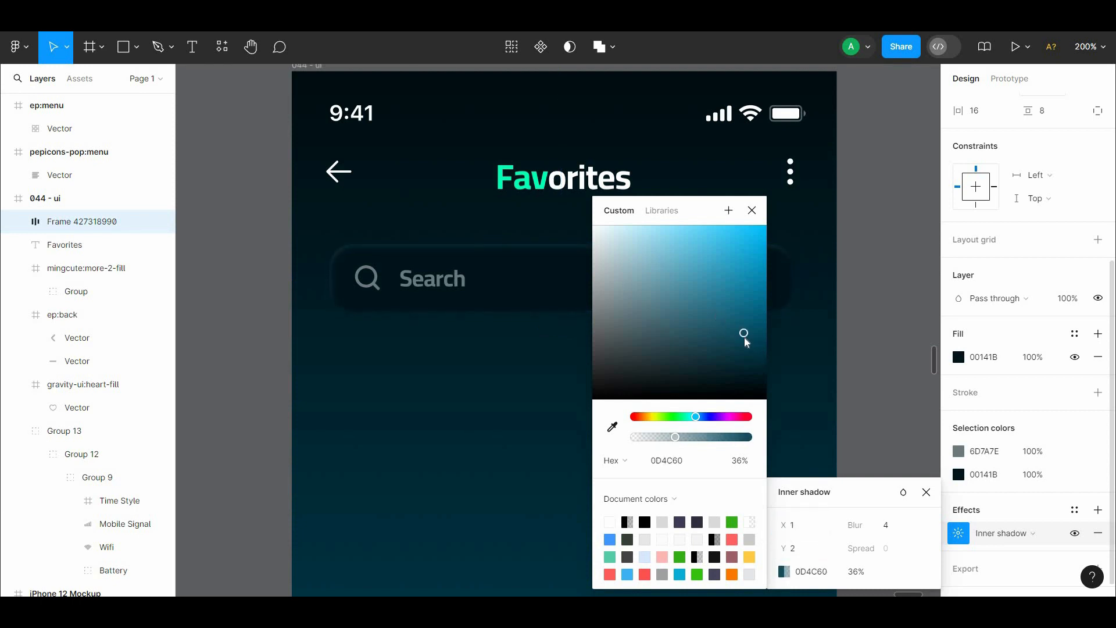
drag(849, 527, 864, 525)
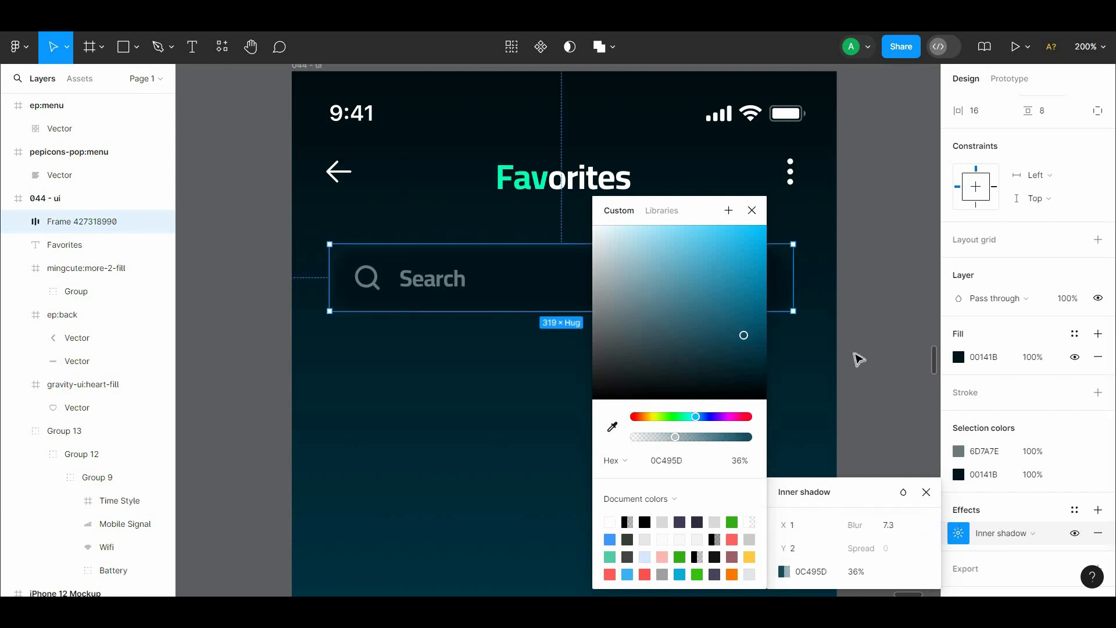
click(854, 356)
Step: Add an inner shadow effect to the Favorites title
scroll(847, 277, down, 3)
mouse_move(822, 305)
mouse_down()
mouse_move(822, 334)
mouse_move(817, 307)
mouse_up()
key(ctrl+minus)
click(554, 197)
scroll(1035, 442, down, 3)
click(1097, 510)
click(1001, 533)
click(1015, 531)
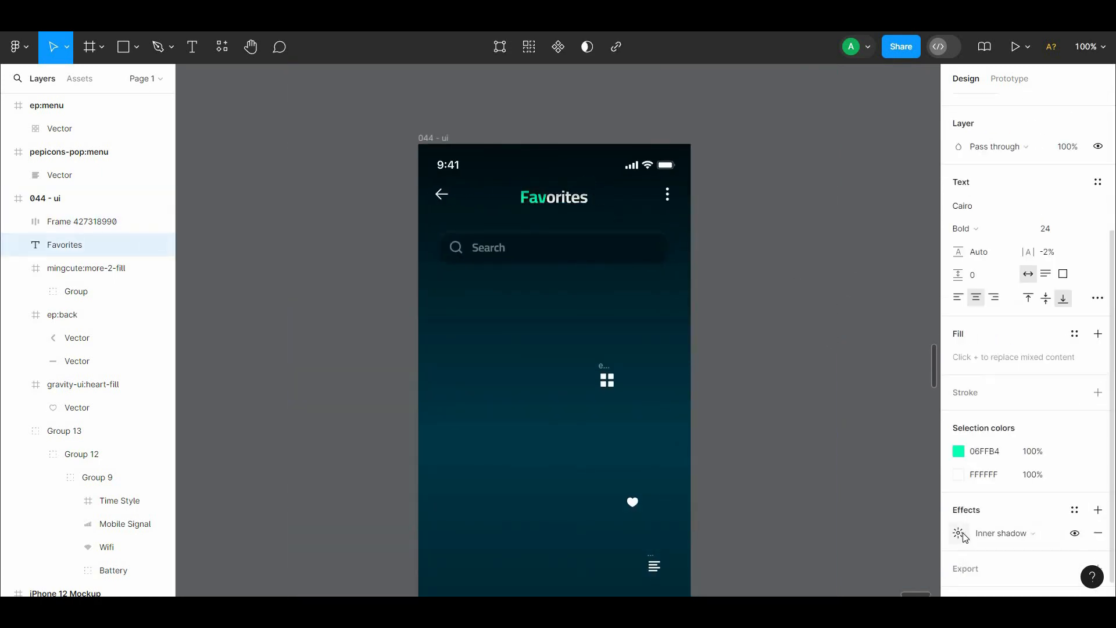
click(959, 533)
click(752, 389)
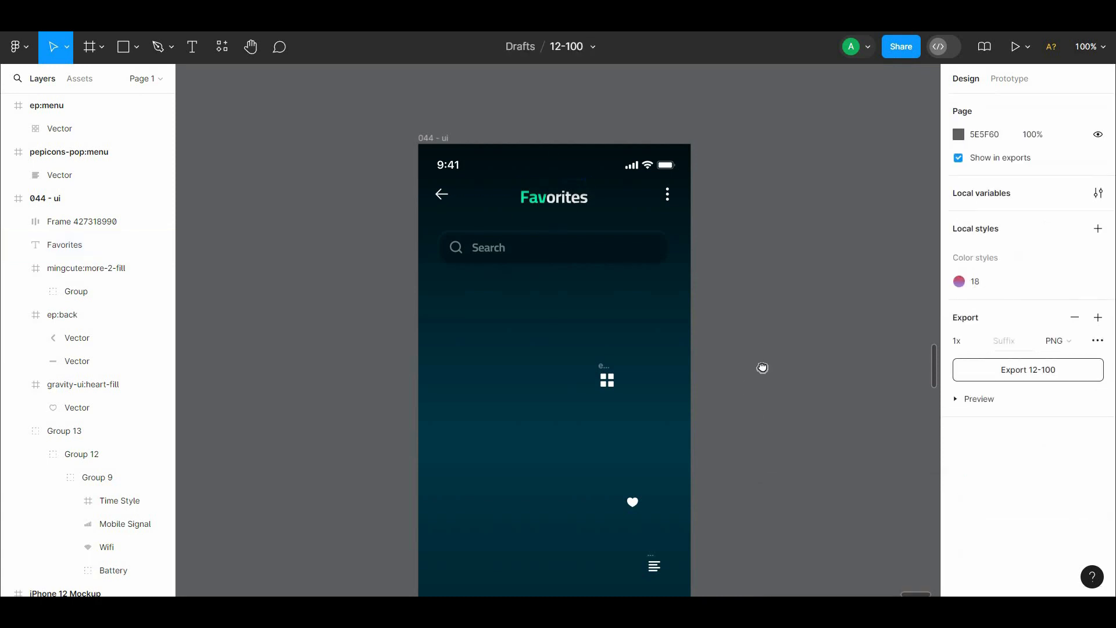
Step: Widen the search bar evenly on both sides to 335 so it starts at X 20
drag(762, 369, 793, 286)
click(686, 132)
key(alt)
key(alt)
click(800, 282)
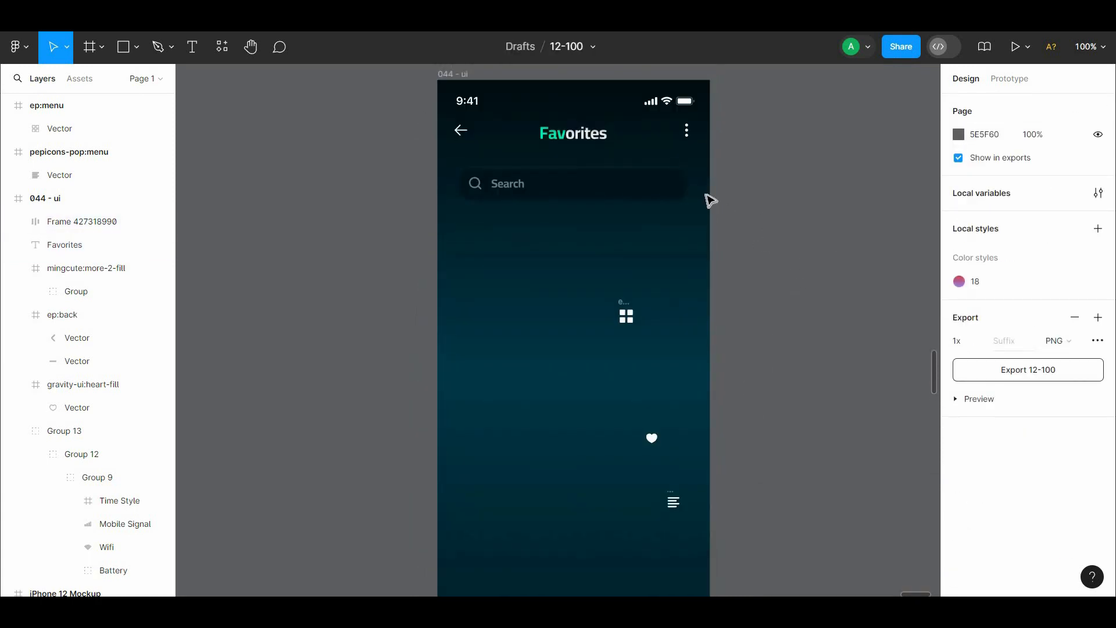
click(686, 188)
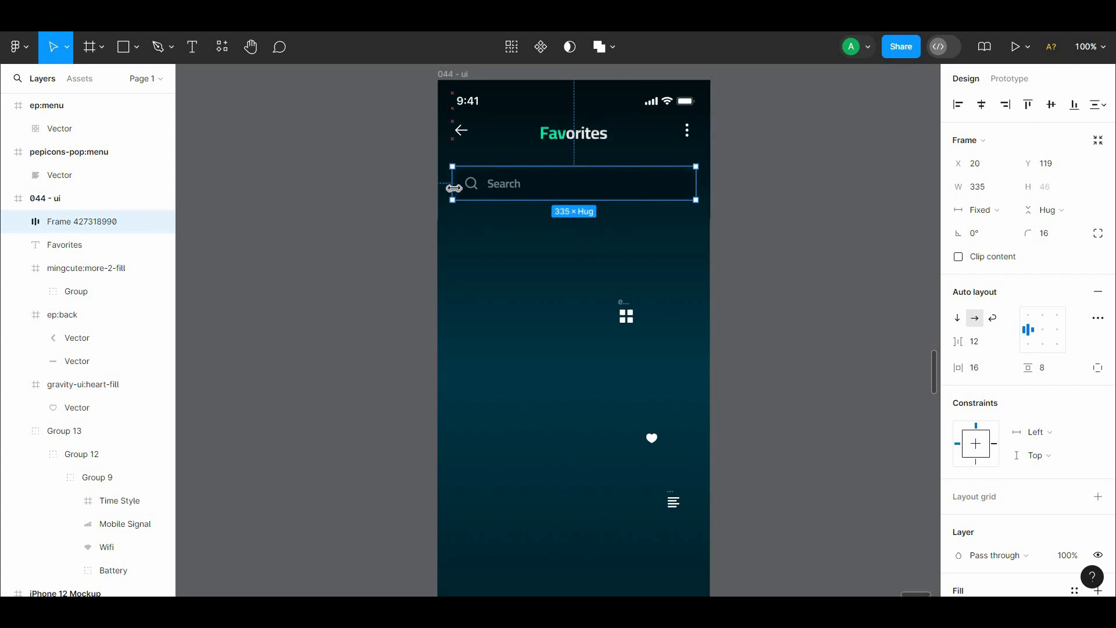
click(486, 279)
drag(488, 284, 483, 268)
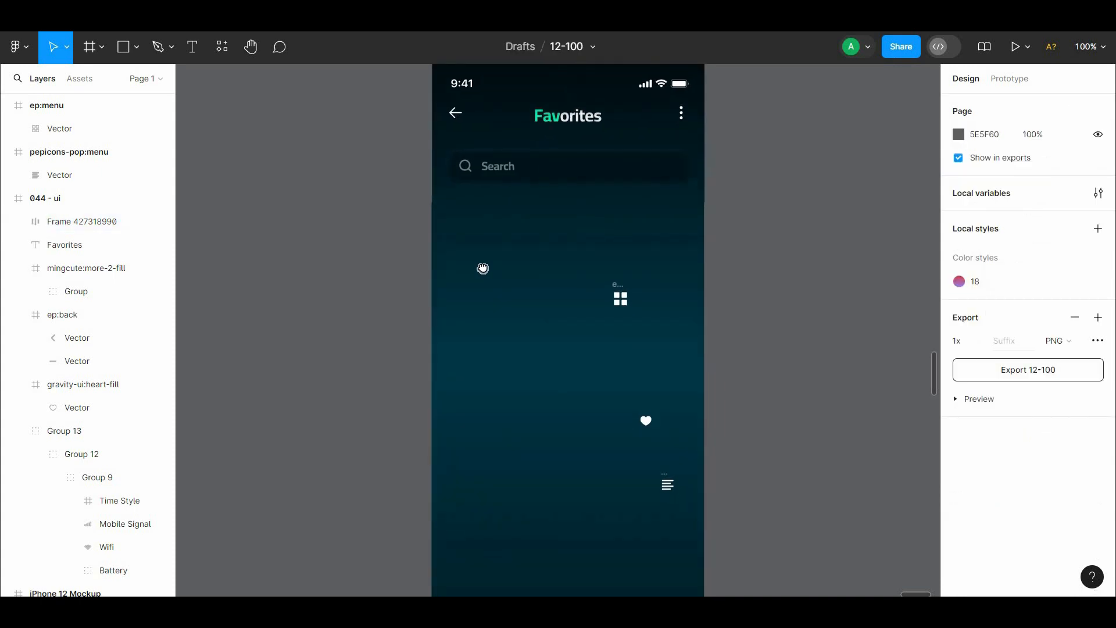
Step: Move the list-style menu icon up beneath the search bar, level with the grid icon
key(plus)
drag(675, 585, 605, 545)
drag(705, 379, 377, 111)
drag(562, 104, 582, 509)
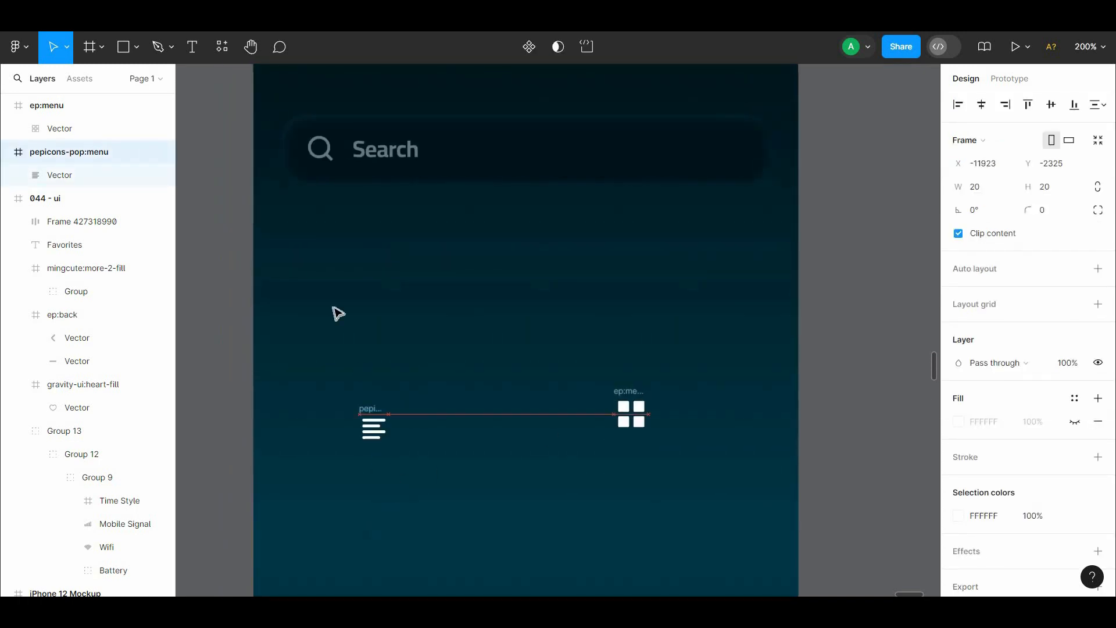
Step: Draw a rectangle about 79 × 34 under the start of the search bar
key(plus)
drag(314, 246, 576, 358)
click(473, 384)
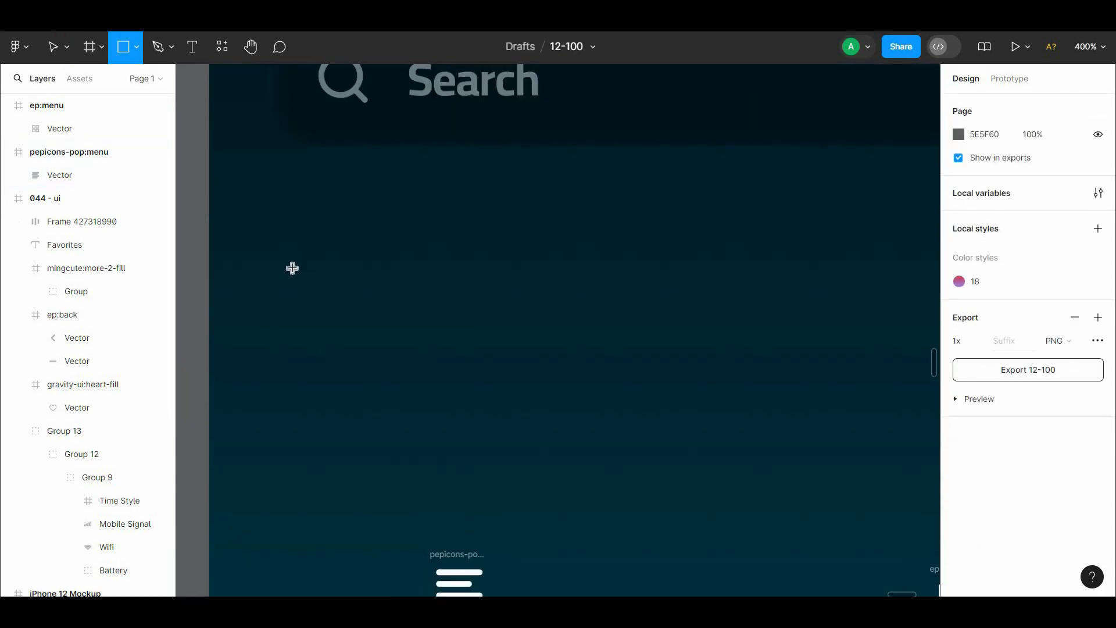
drag(292, 268, 522, 367)
key(minus)
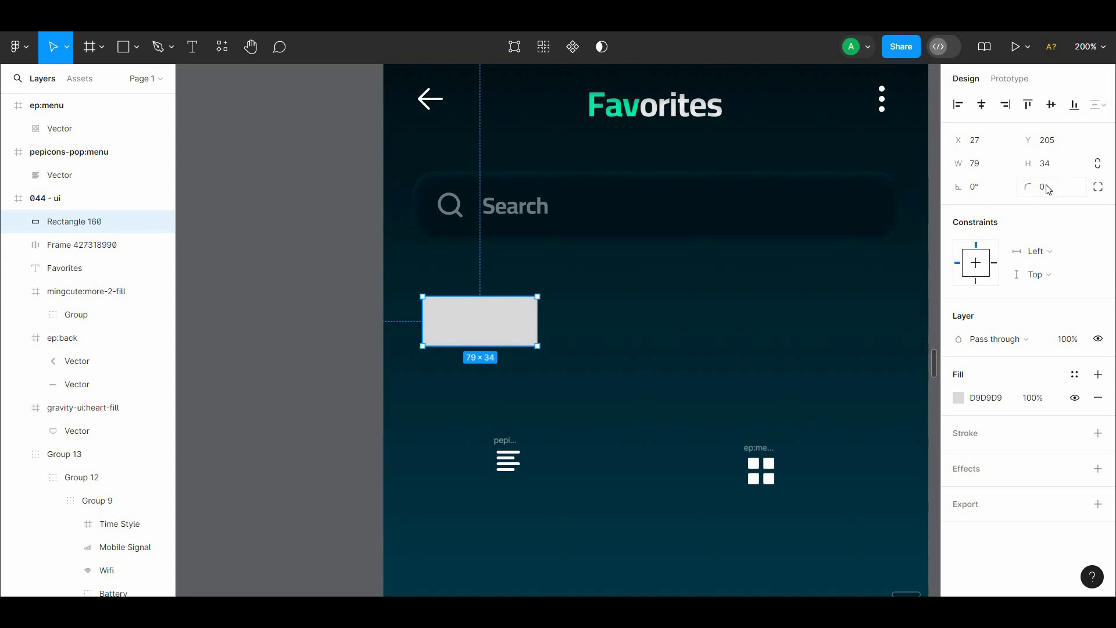
Step: Give the new rectangle a corner radius of 12 and a 00141B fill
key(Return)
click(958, 399)
text(00141B)
key(Return)
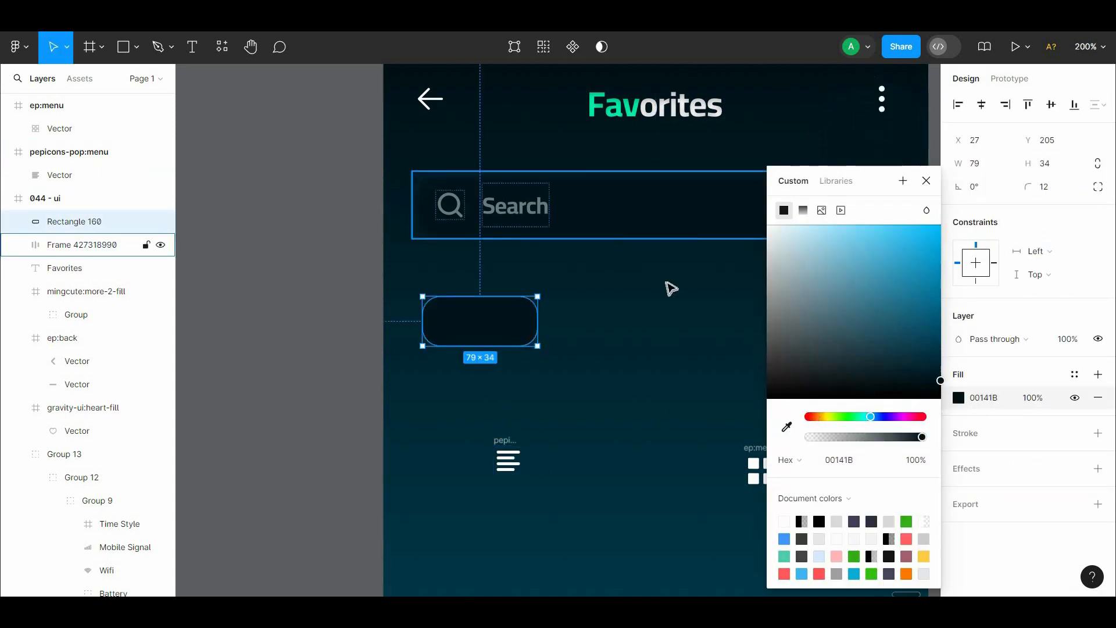
key(Escape)
Step: Place the list icon inside the dark rectangle and make the rectangle slightly taller to fit it
click(504, 459)
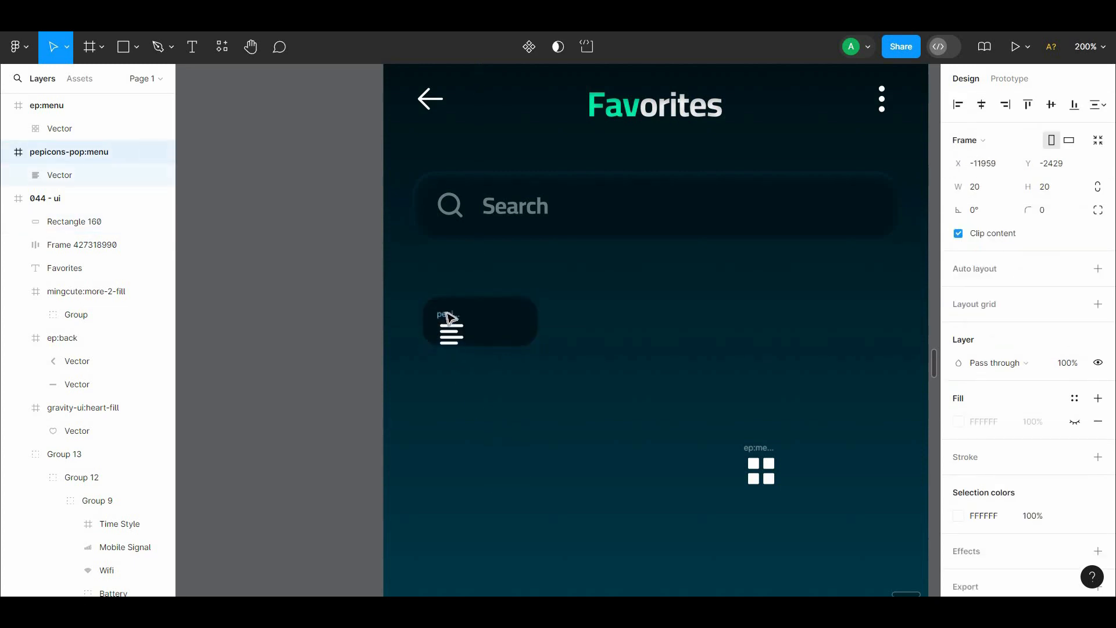
key(plus)
drag(533, 409, 578, 486)
click(496, 424)
drag(496, 440, 496, 455)
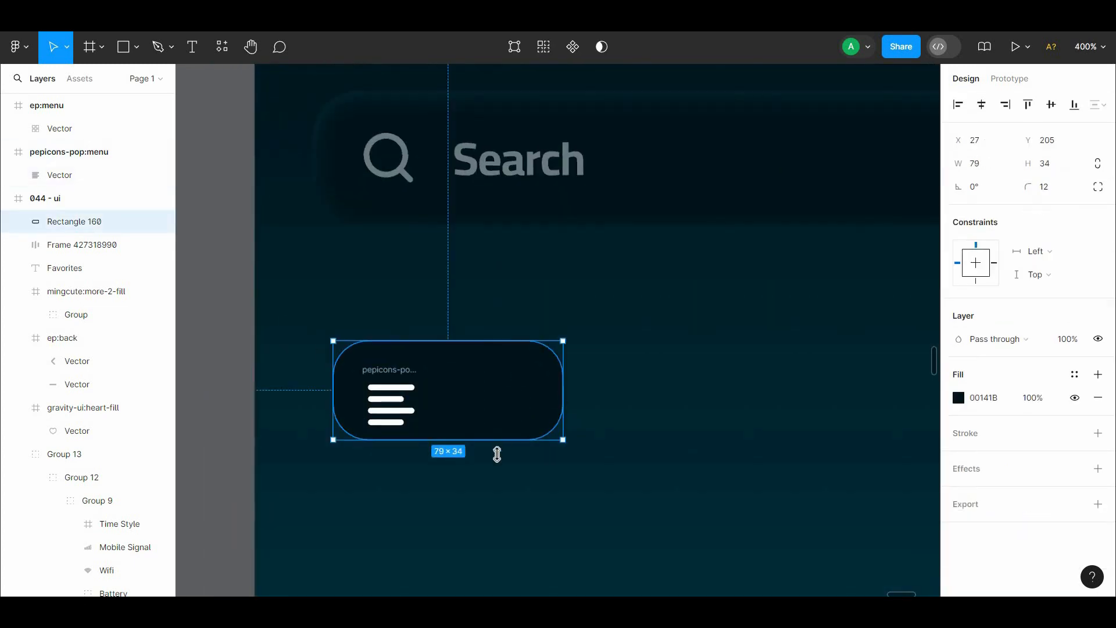
key(Escape)
click(378, 368)
key(Up)
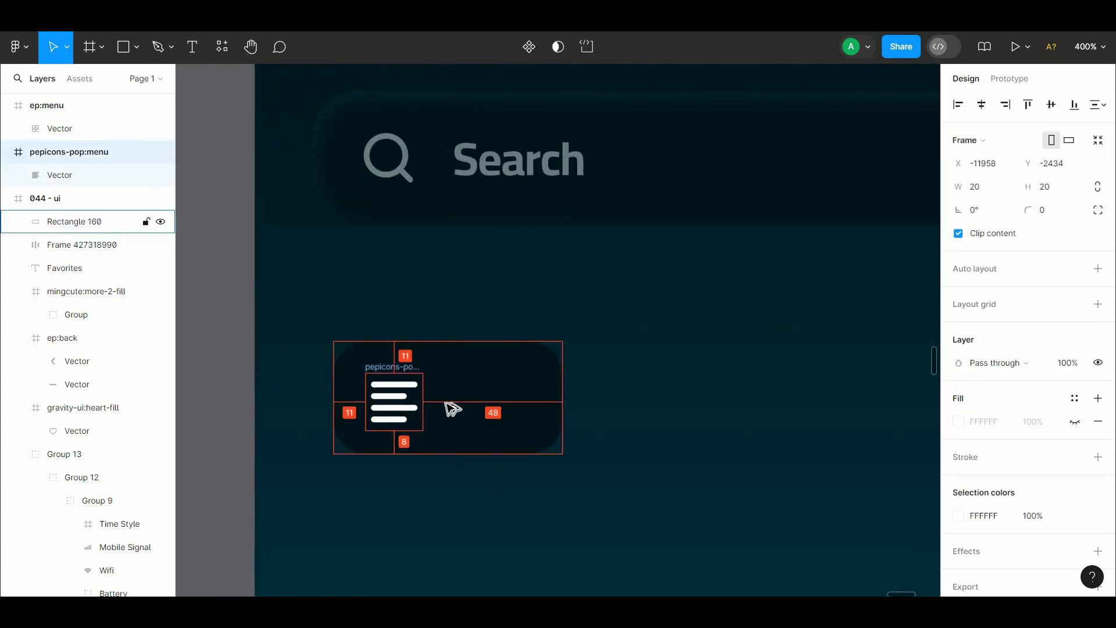
Step: Delete the dark rounded rectangle behind the list icon
click(453, 442)
drag(407, 401, 459, 593)
drag(525, 469, 492, 355)
key(Delete)
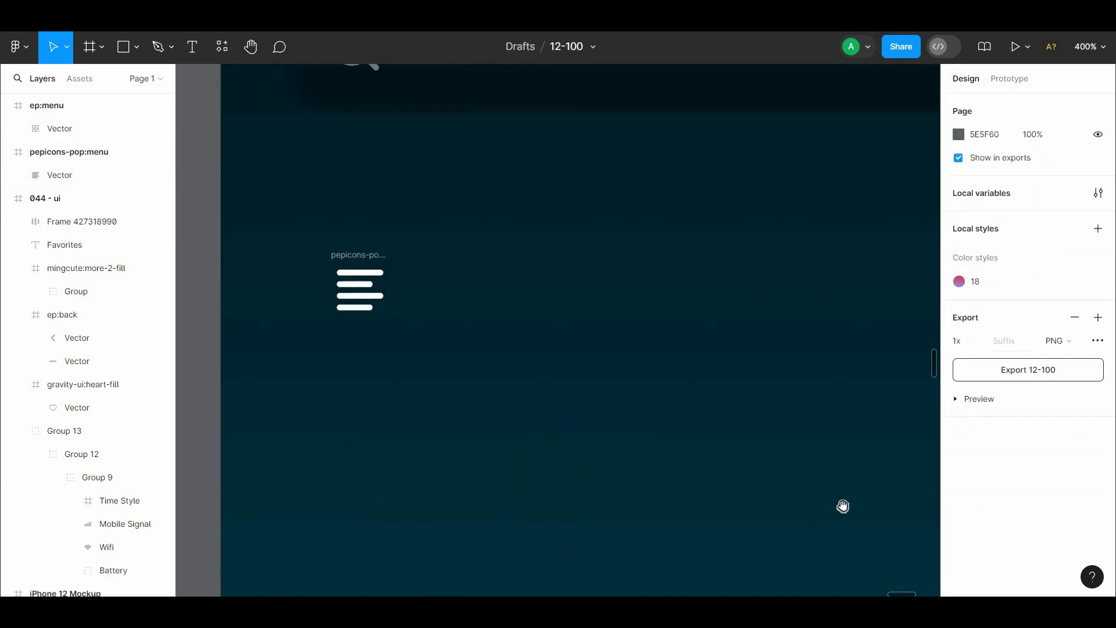
Step: Move the grid menu icon next to the list icon below the search bar
drag(842, 505, 471, 349)
drag(620, 261, 337, 291)
drag(343, 436, 697, 608)
drag(716, 493, 488, 337)
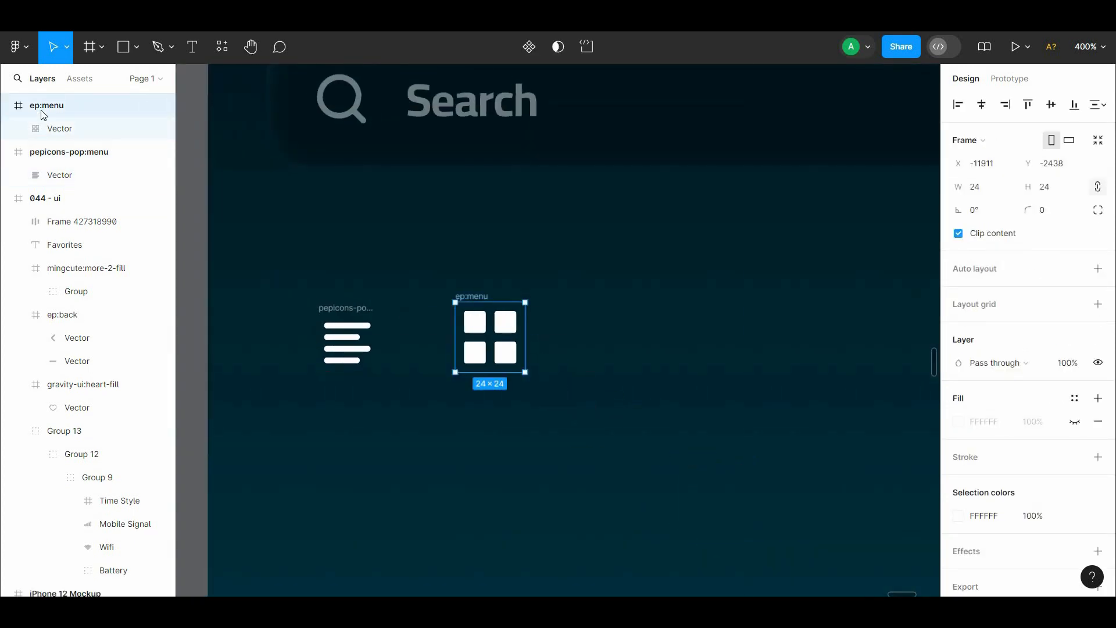
scroll(321, 190, down, 1)
drag(471, 283, 491, 294)
click(475, 253)
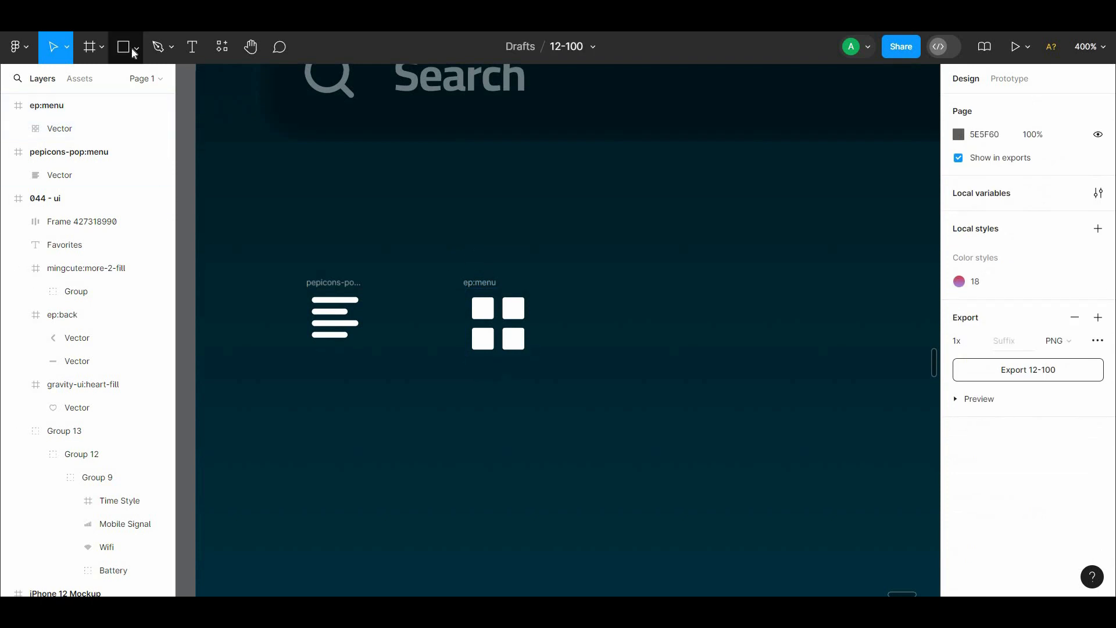
Step: Add a rectangle, resize it to 44 × 44 and place it at X 104, Y 210
click(671, 317)
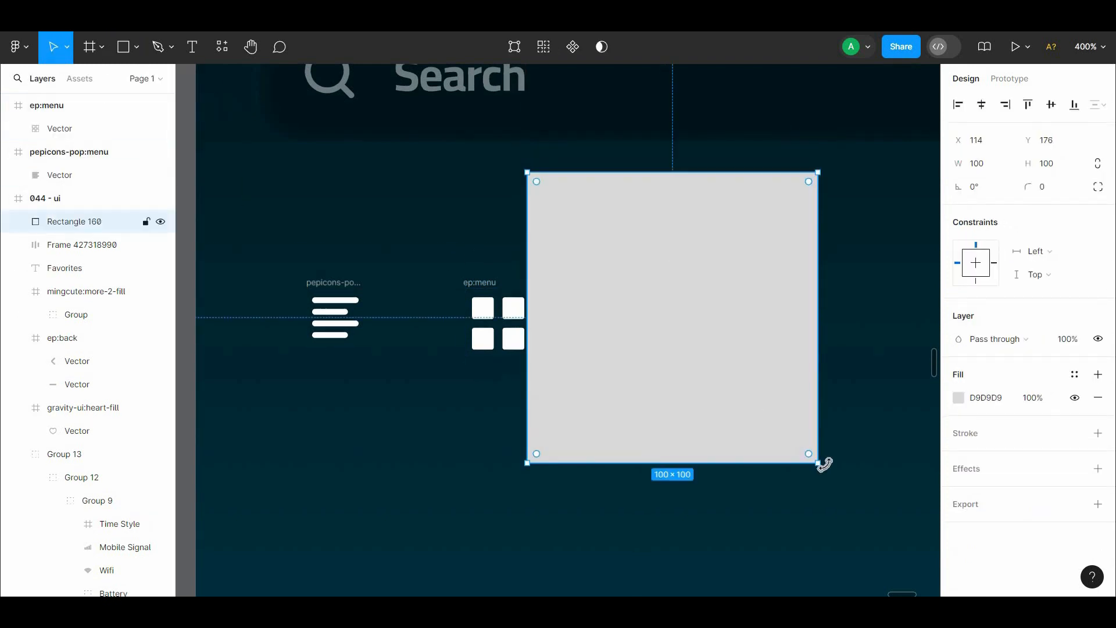
drag(817, 462, 735, 381)
drag(675, 306, 562, 326)
Step: Send the square to the back and place the grid icon on it
right_click(604, 336)
click(626, 305)
drag(466, 287, 531, 302)
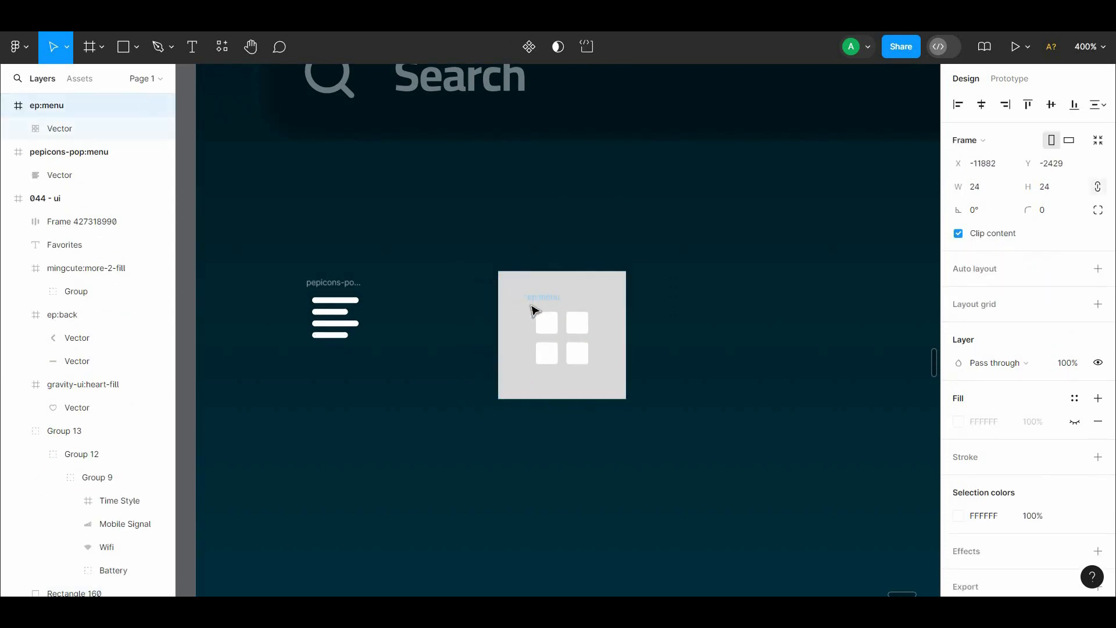
Step: Round the square's two right corners to 16 and fill it with 00141B
click(604, 314)
click(1098, 187)
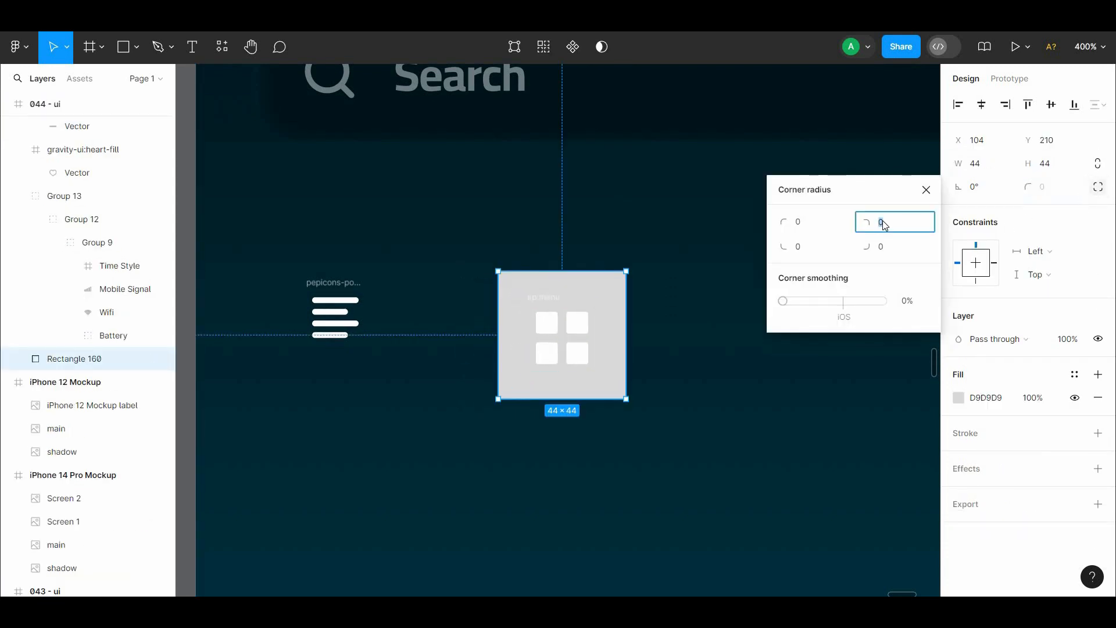
text(16)
click(888, 249)
text(16)
click(696, 233)
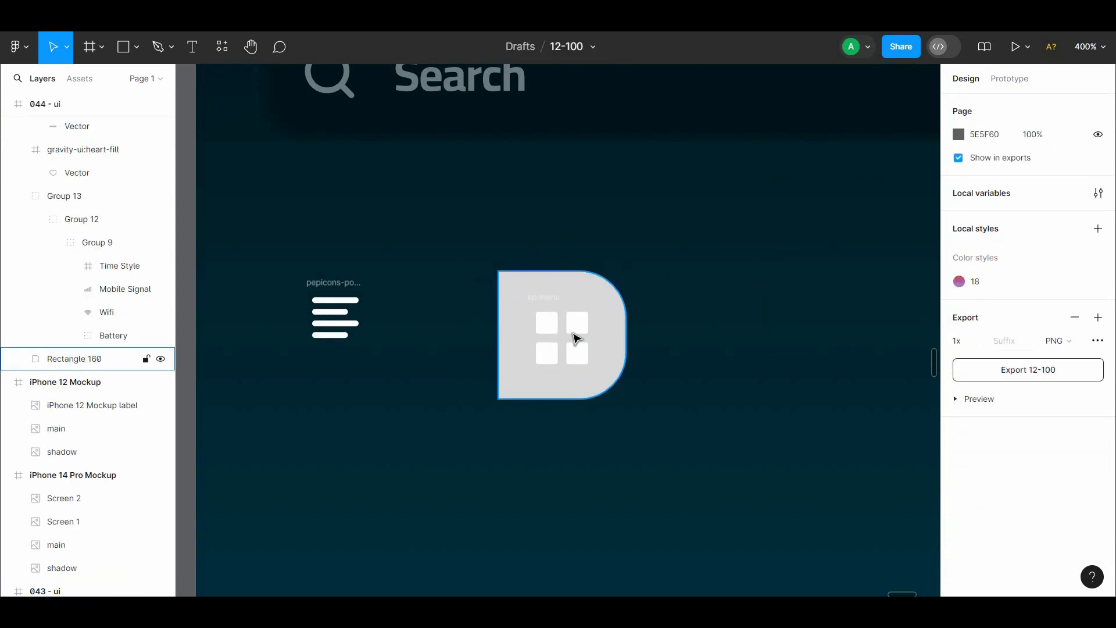
click(605, 324)
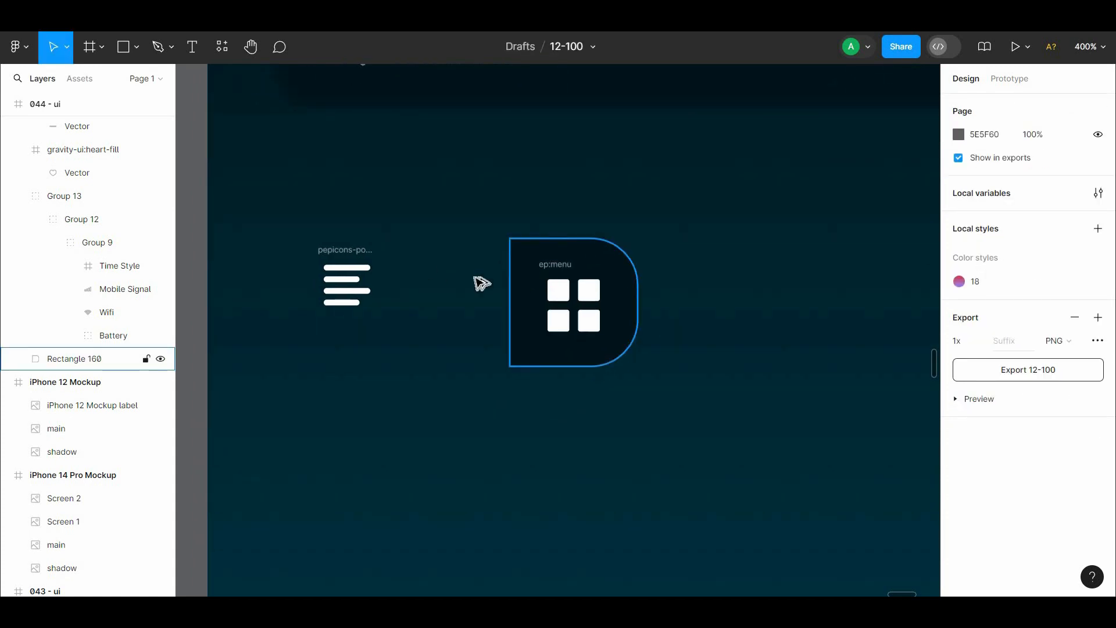
Step: Duplicate the half-pill directly to its left and rotate the copy by 180°
drag(541, 284, 413, 281)
text(18)
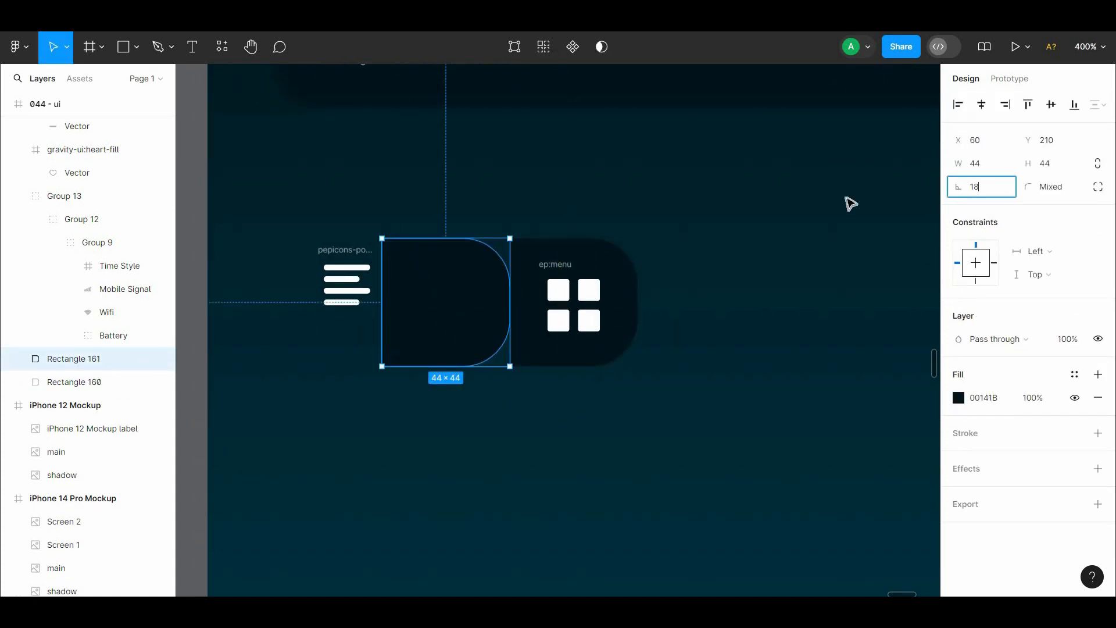
text(0)
key(Return)
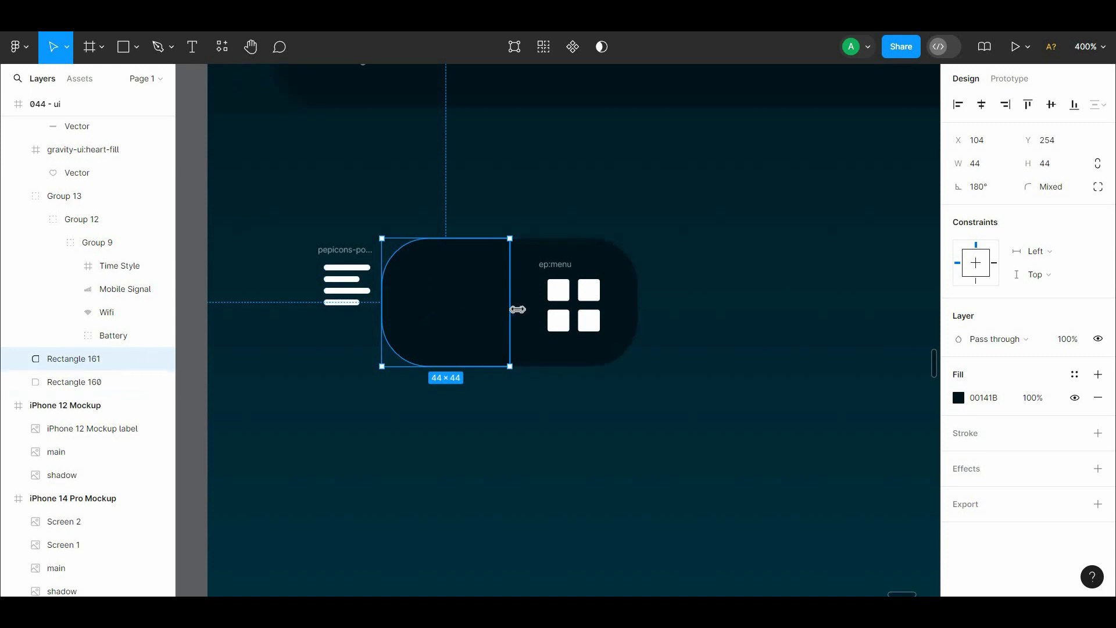
Step: Move the list icon onto the left half of the pill
drag(518, 309, 635, 318)
key(ctrl+z)
click(696, 309)
drag(342, 262, 455, 288)
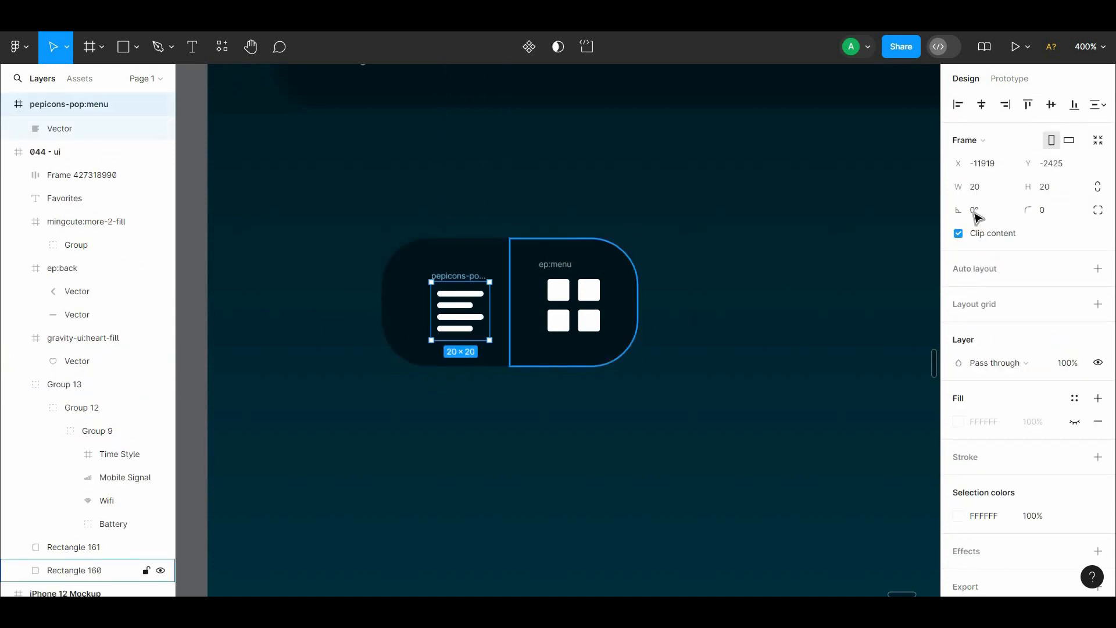
Step: Change the fill of the half behind the grid icon to teal 02455C
click(511, 288)
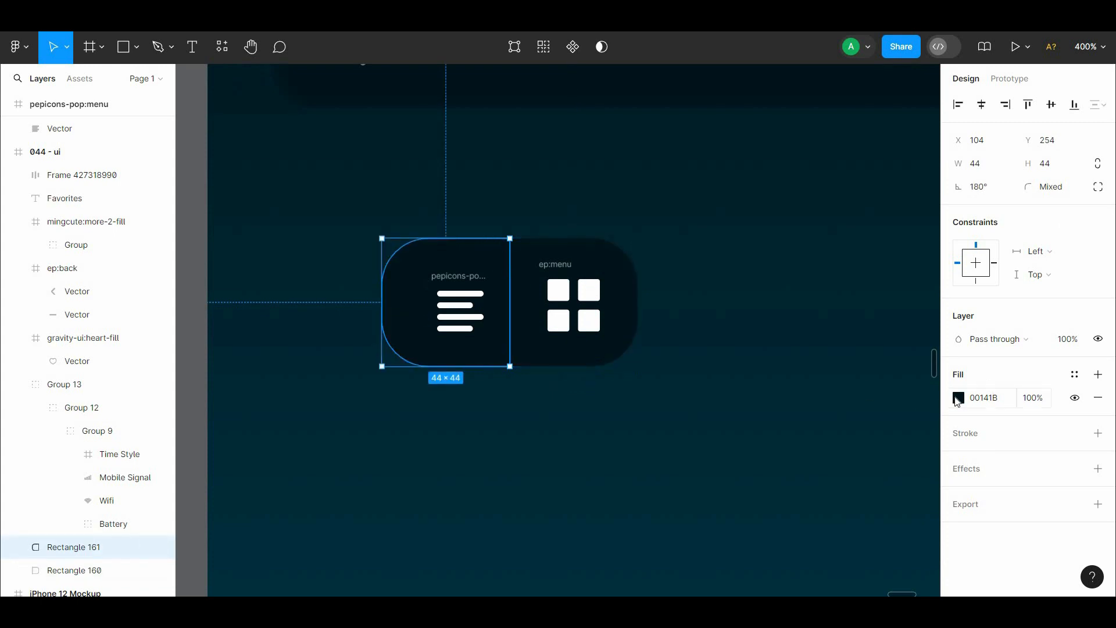
click(635, 300)
click(959, 398)
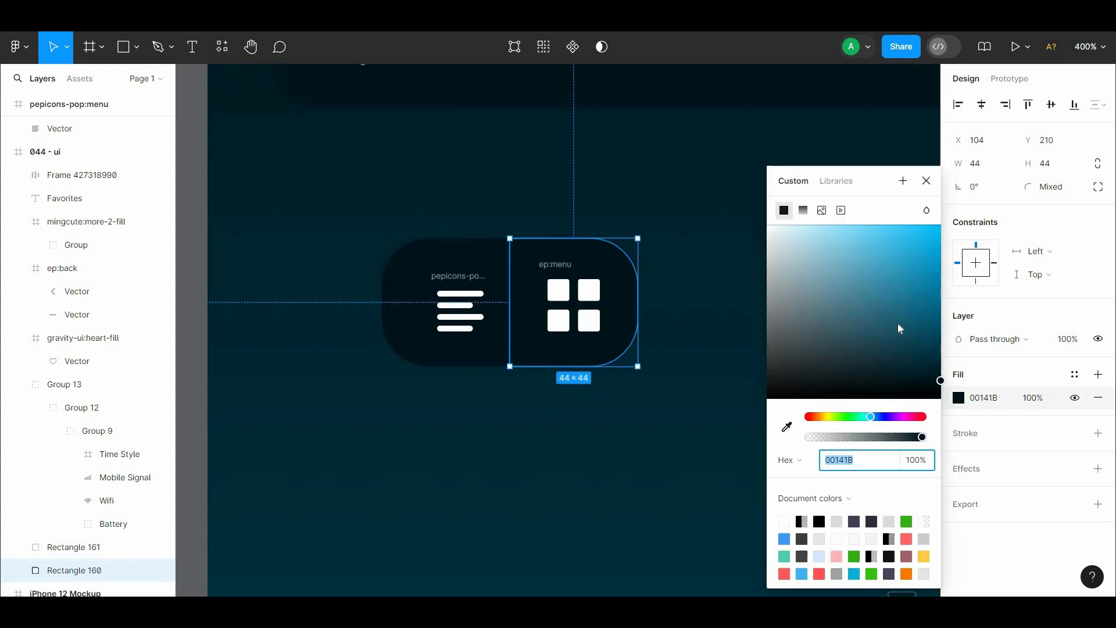
drag(929, 309, 939, 336)
click(700, 234)
drag(697, 239, 644, 341)
key(ctrl+minus)
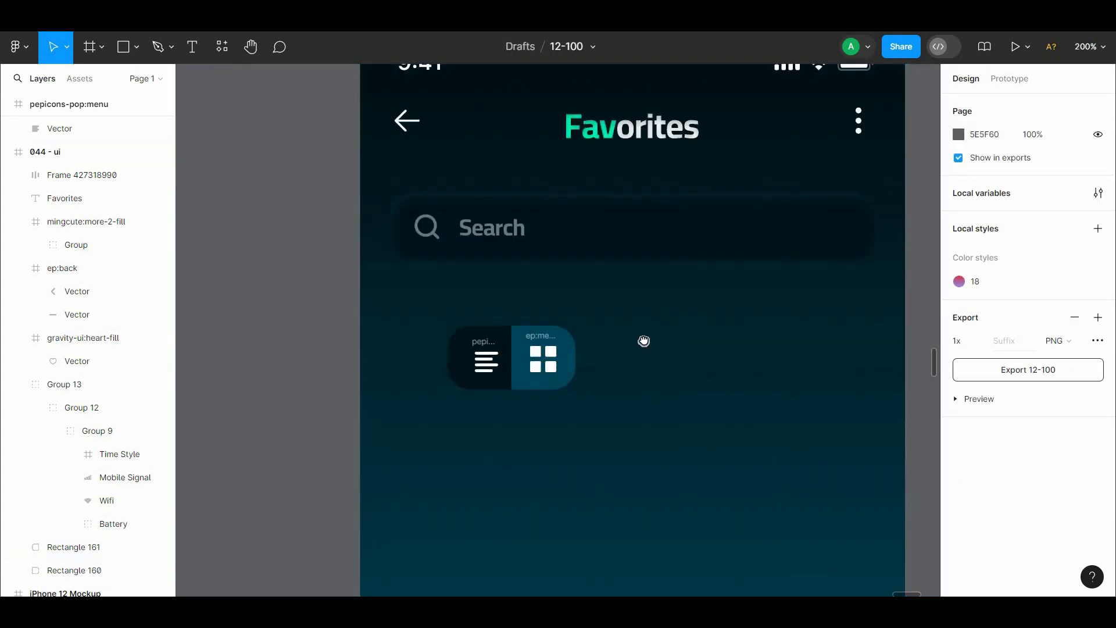
Step: Fill the half behind the grid icon with the green sampled from the Favorites title
click(74, 570)
click(959, 398)
click(787, 427)
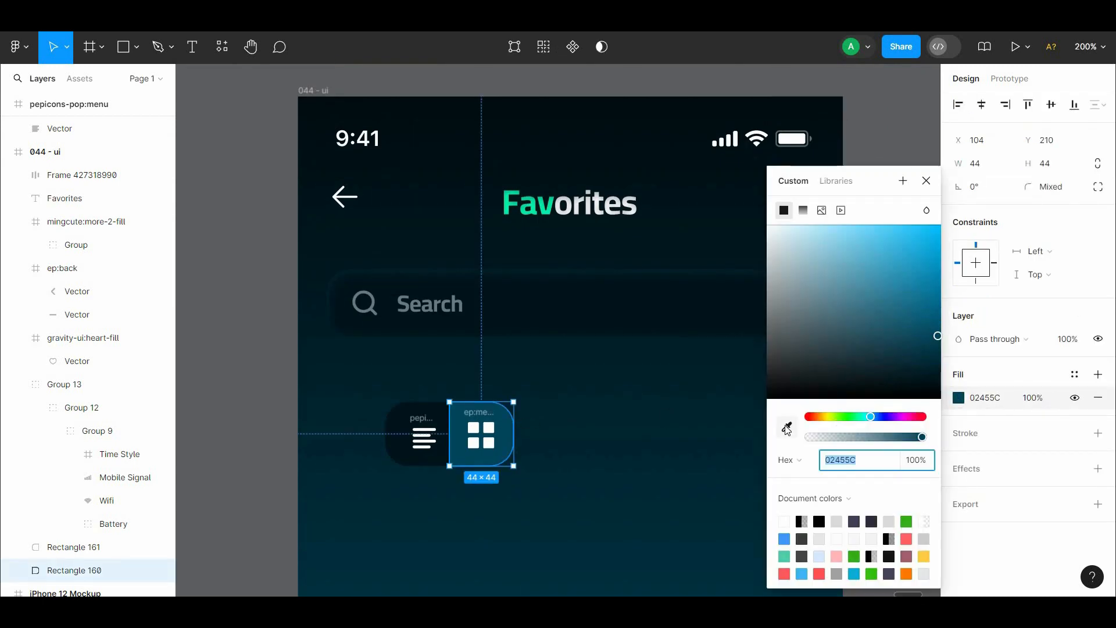
click(534, 213)
click(627, 383)
Step: Stretch the dark left half to 88 wide and round its two square corners to 16
drag(628, 389, 801, 194)
key(ctrl+plus)
click(442, 262)
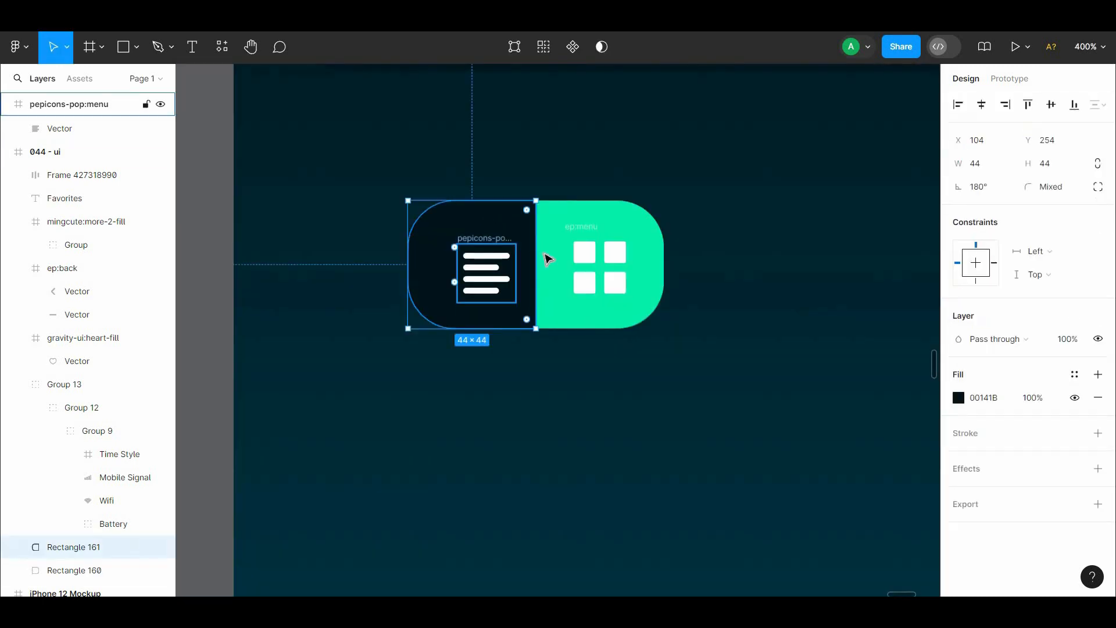
drag(536, 262, 664, 263)
click(1098, 186)
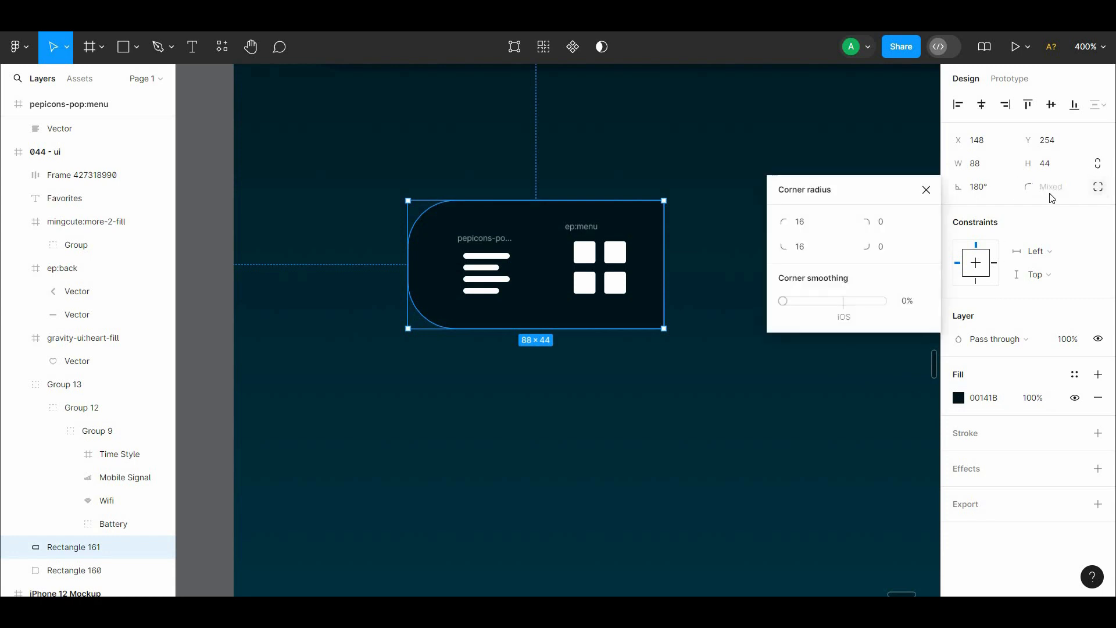
text(16)
click(891, 250)
text(16)
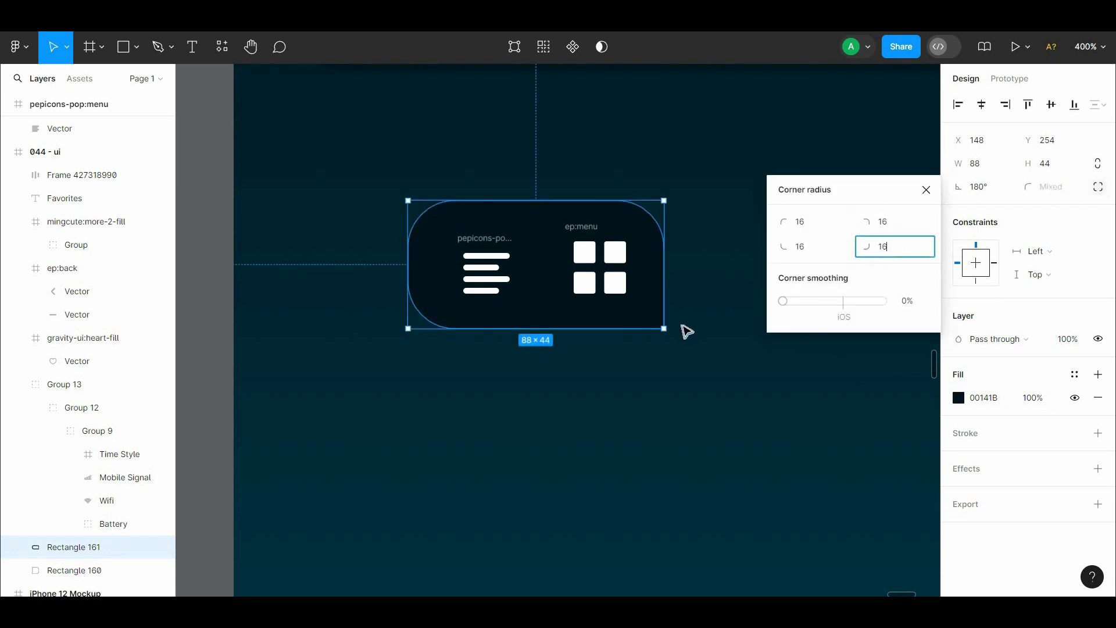
Step: Send the 88 × 44 dark pill behind the green half
click(684, 325)
click(566, 310)
right_click(560, 310)
click(599, 304)
click(569, 373)
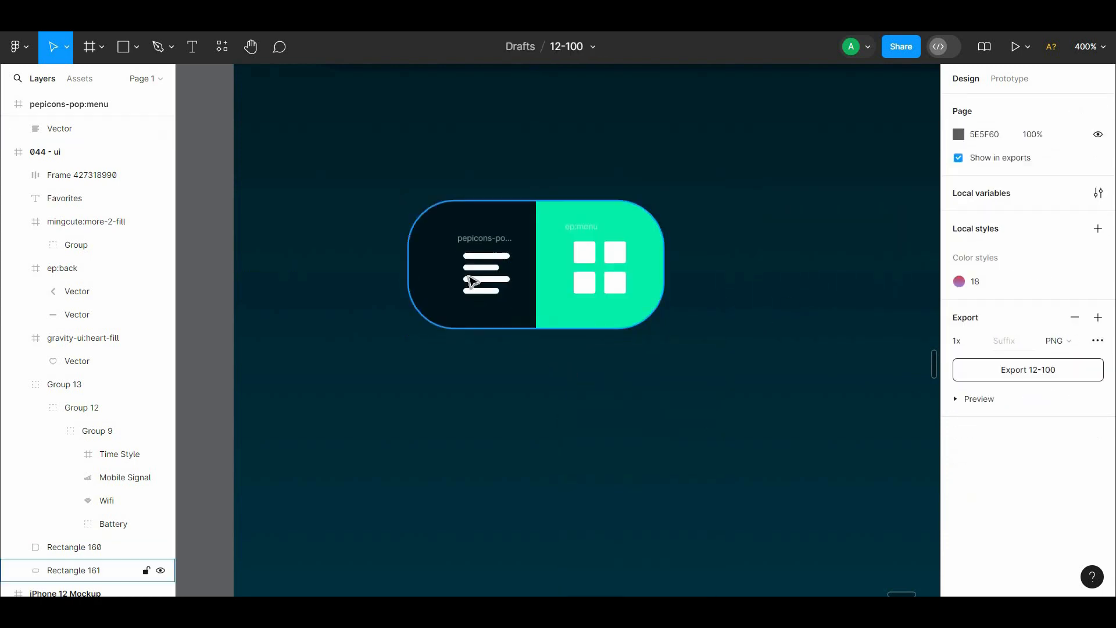
Step: Shift the list icon slightly up and to the left within the dark half
click(469, 233)
drag(466, 231, 463, 231)
Step: Try to align the list icon's vector vertically with the dark pill, and undo the alignment
drag(459, 157, 485, 348)
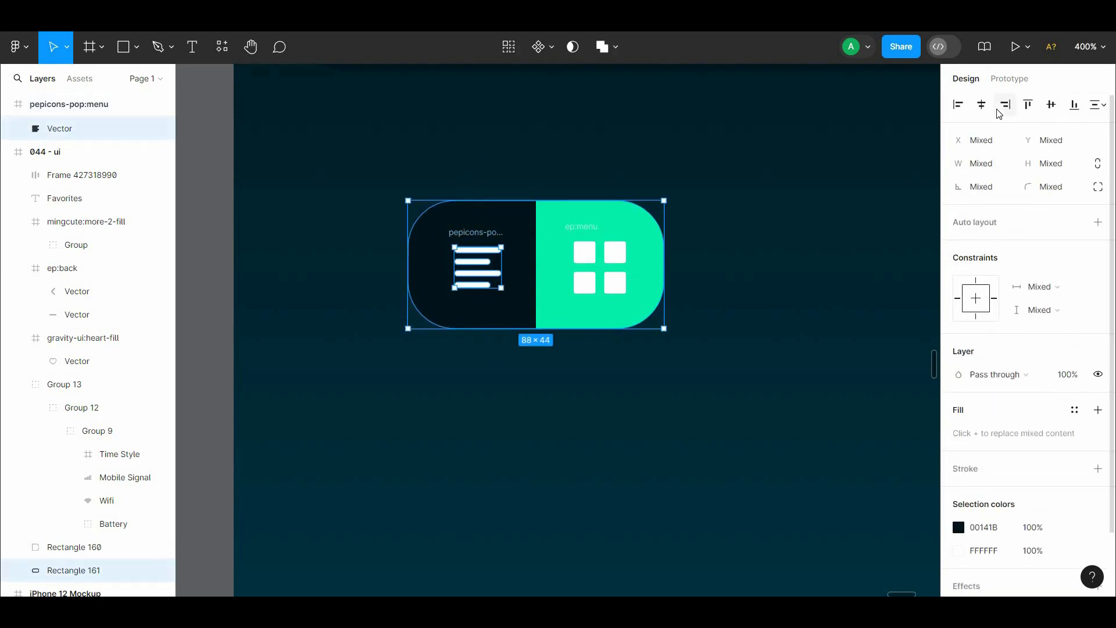
click(1047, 104)
key(ctrl+z)
click(433, 283)
click(463, 262)
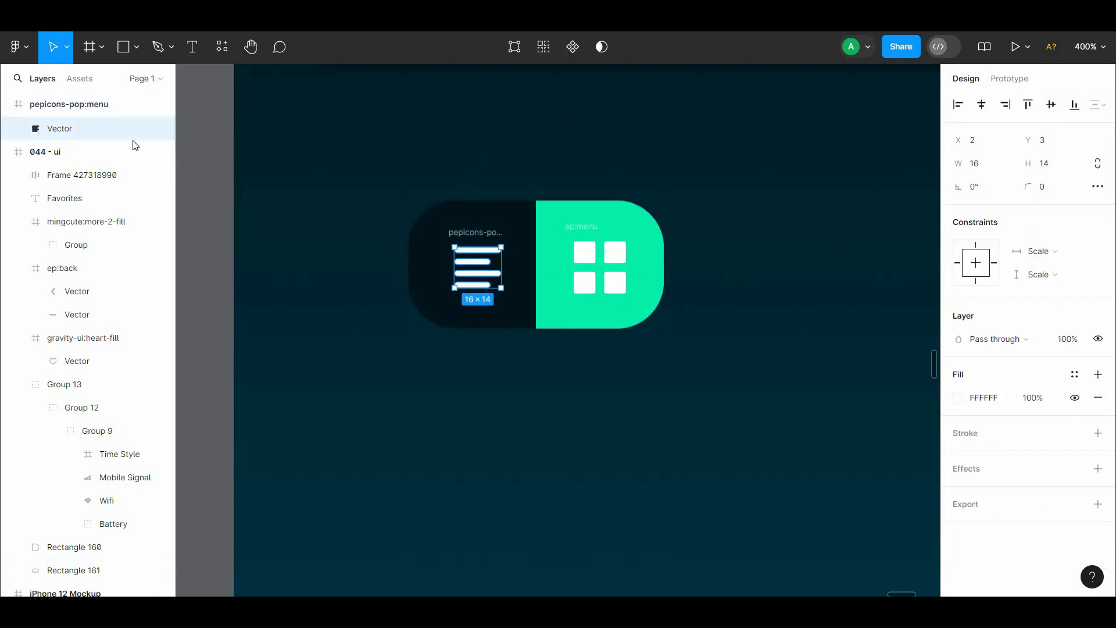
Step: Move the list and grid icon layers into the "044 - ui" frame
click(202, 160)
click(87, 107)
drag(86, 156, 65, 161)
click(582, 227)
click(675, 174)
drag(698, 189, 573, 328)
click(567, 322)
shift+click(419, 326)
key(ctrl+z)
Step: Nudge the grid icon until it is centred on the green half of the pill
click(643, 272)
click(526, 325)
key(alt)
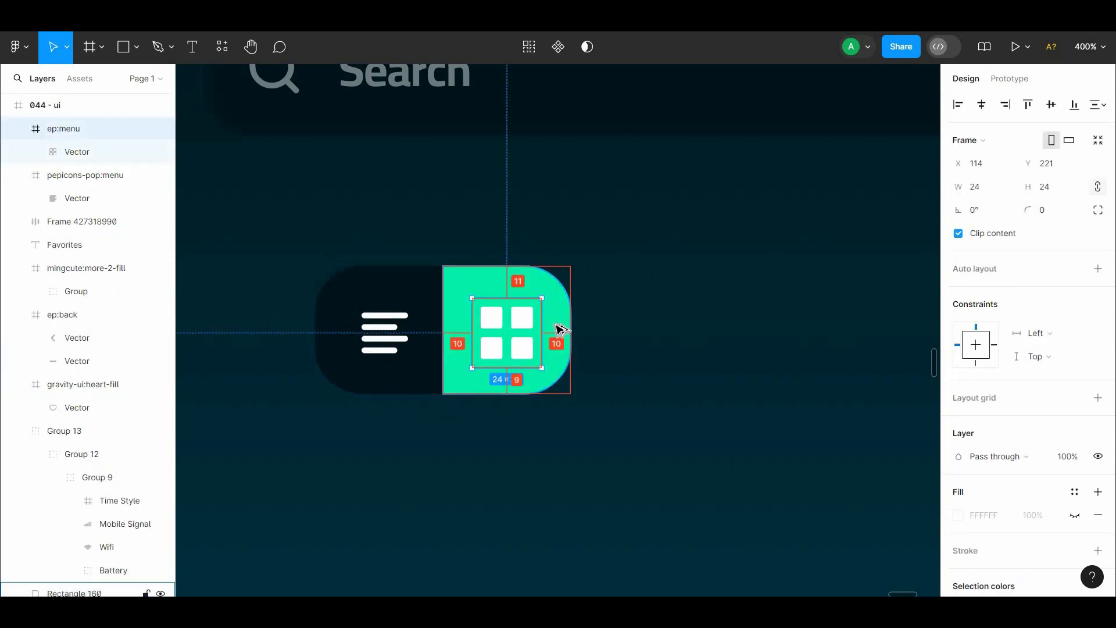
key(Left)
key(Down)
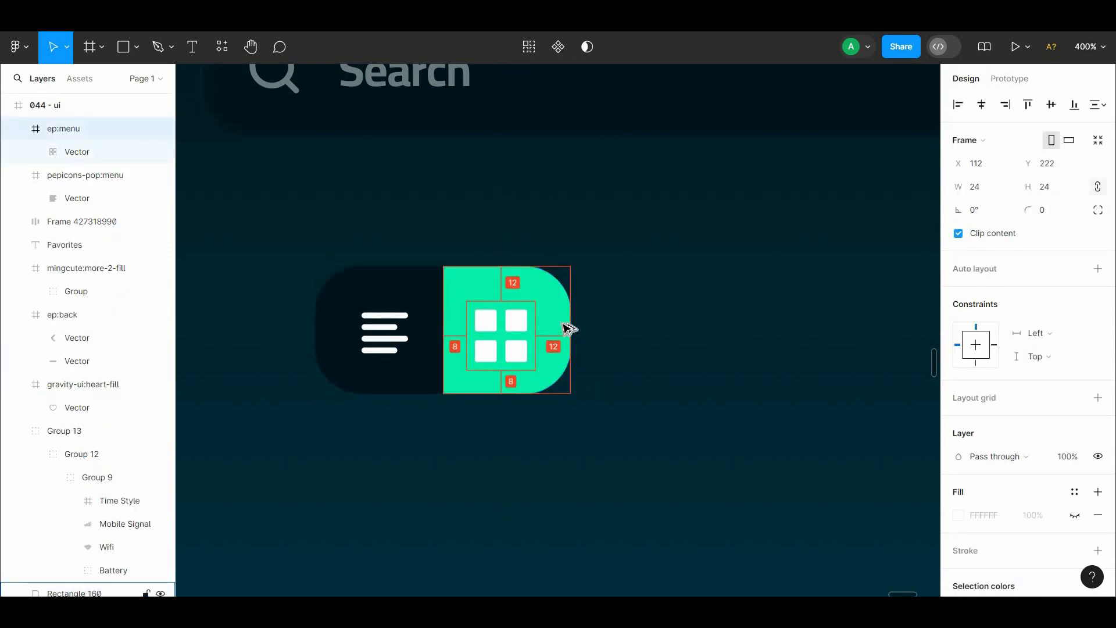
key(Left)
key(Up)
key(Up)
Step: Nudge the list icon up and to the left within the dark half of the pill
click(381, 326)
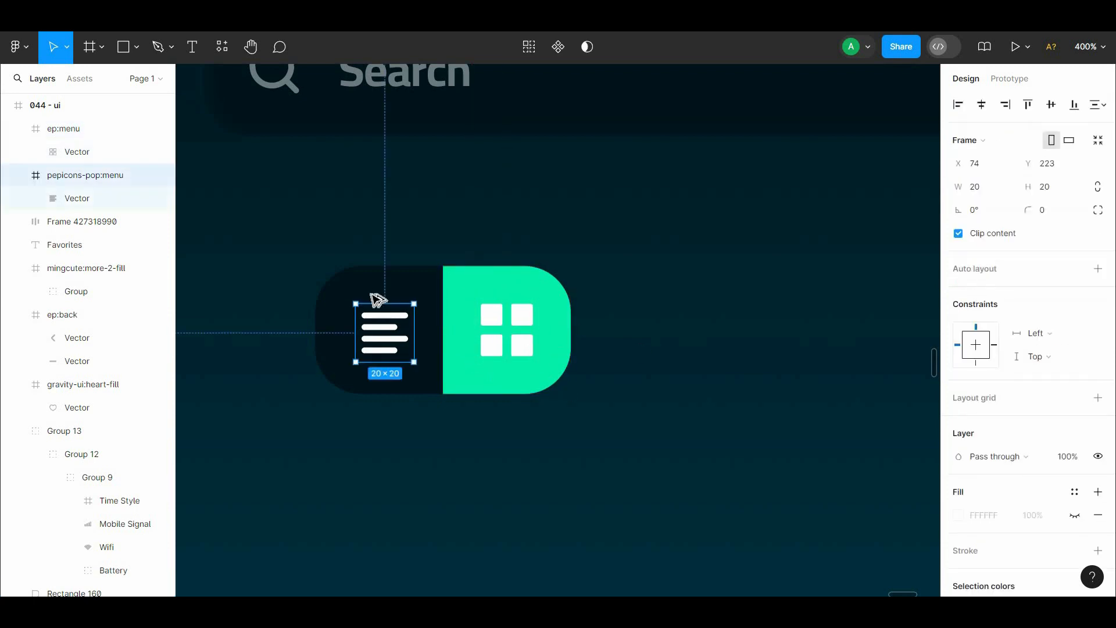
key(alt)
key(Up)
key(Up)
key(Up)
key(Left)
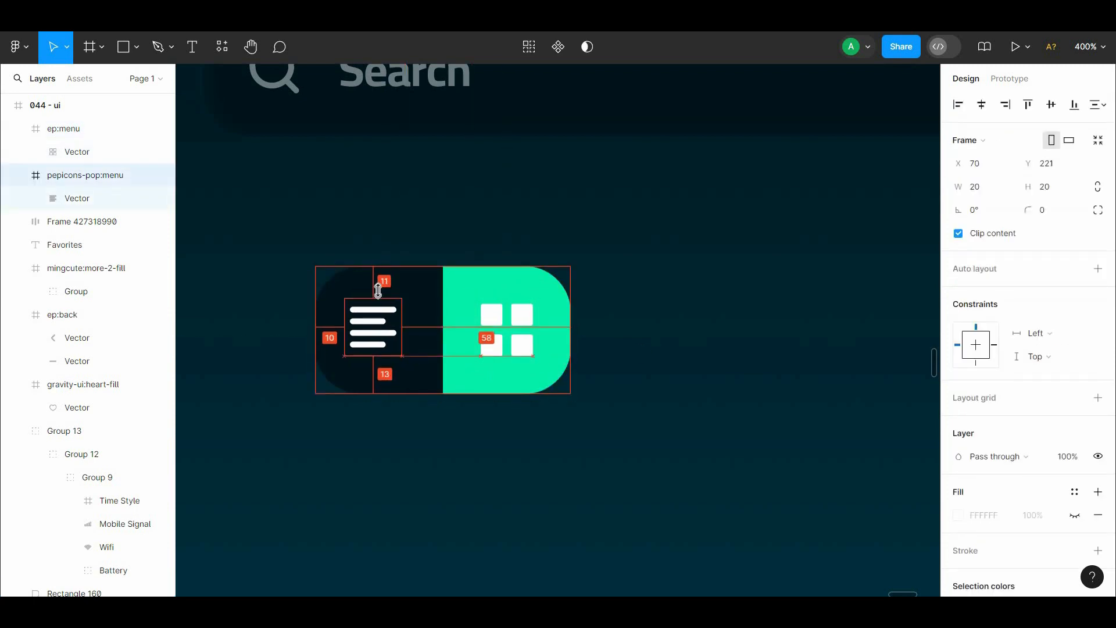
Step: Resize the list icon to 24 × 24 to match the grid icon
click(517, 349)
double_click(486, 336)
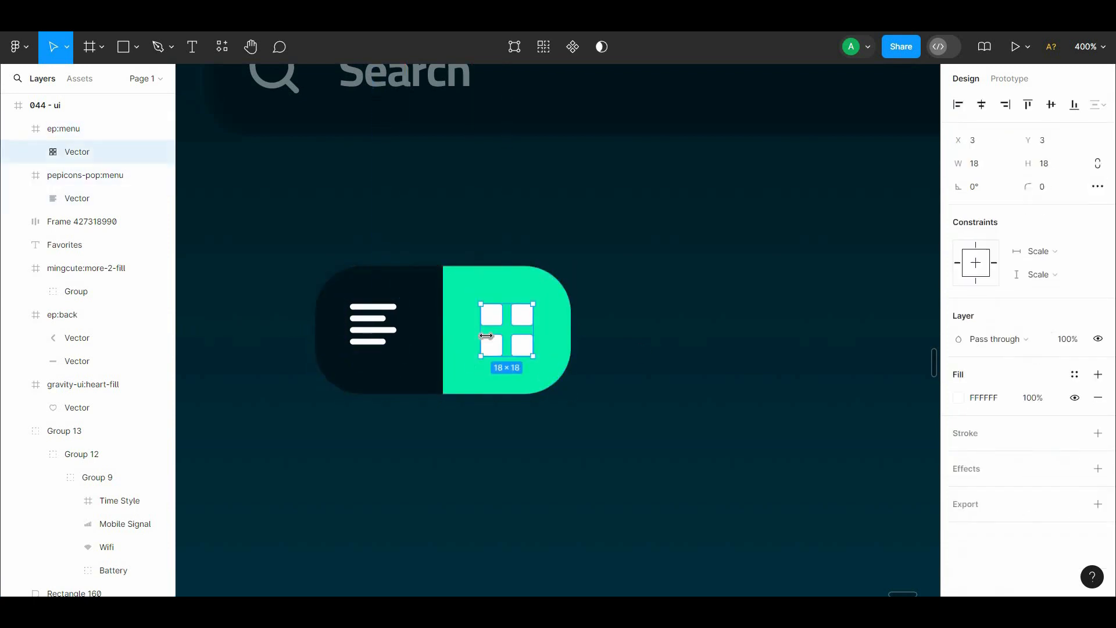
click(378, 324)
click(483, 324)
click(387, 326)
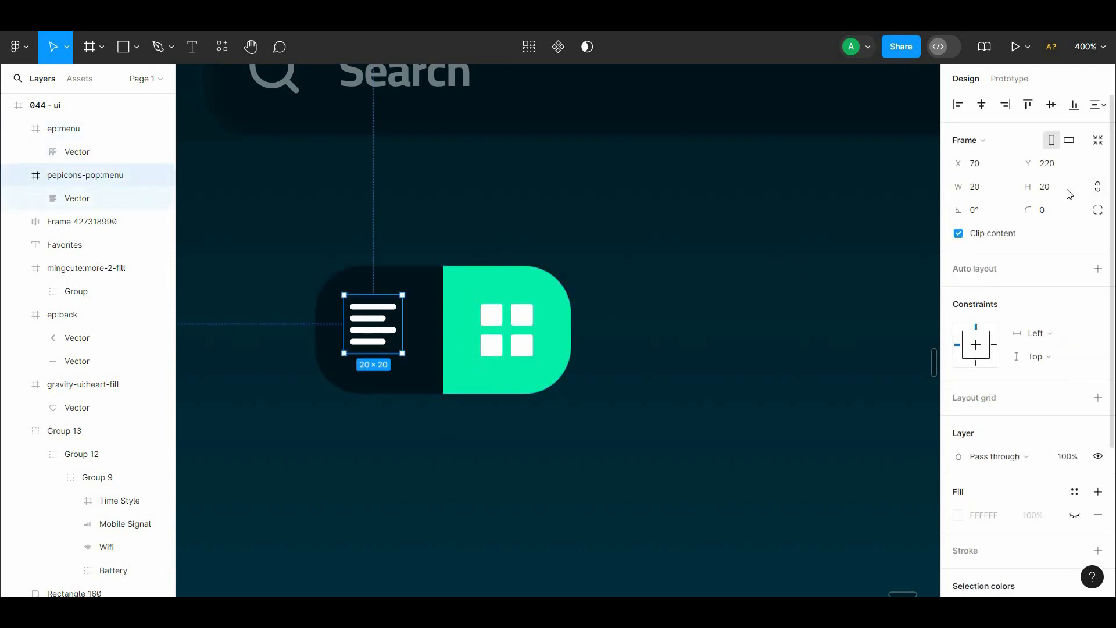
text(24)
key(Return)
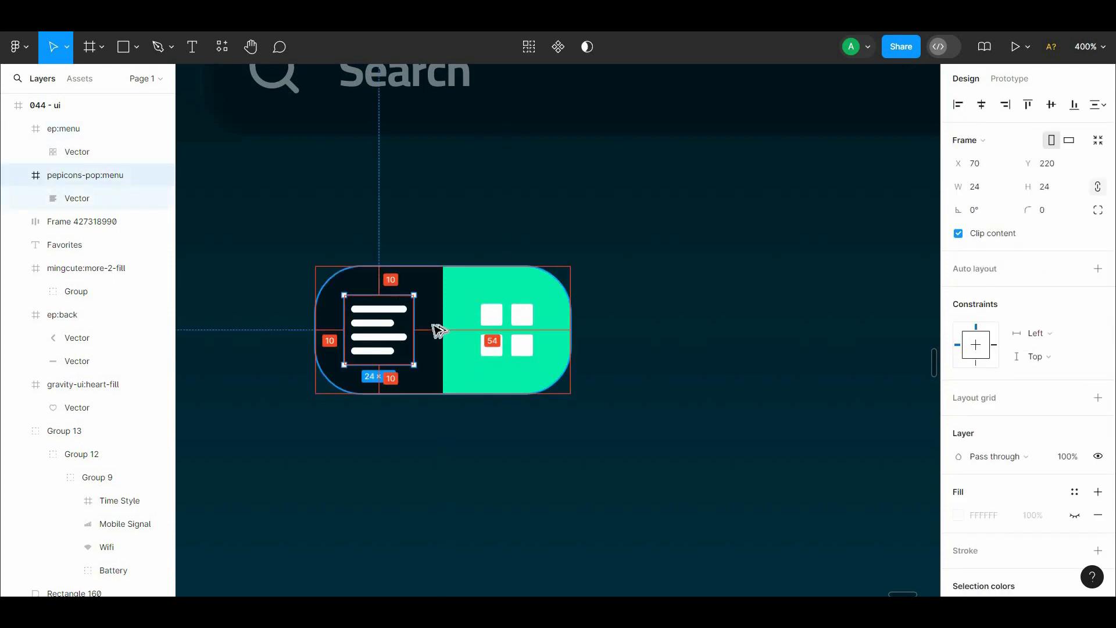
Step: Wrap the toggle's two shapes and both icons in a new frame
click(461, 434)
key(ctrl+minus)
drag(416, 373, 369, 314)
drag(535, 226, 391, 323)
right_click(477, 290)
click(494, 334)
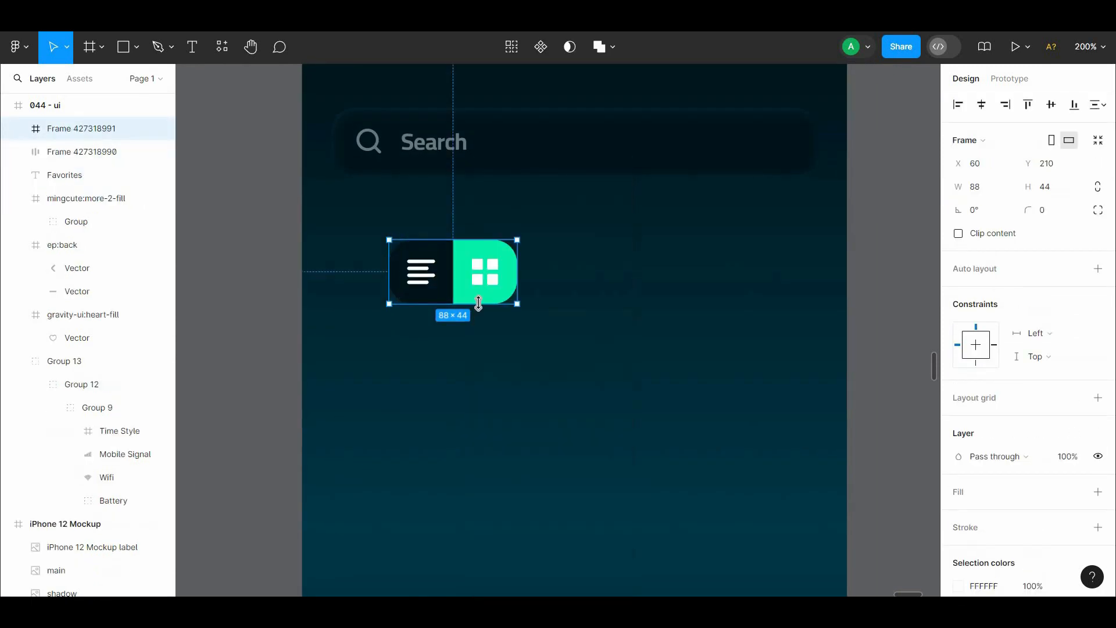
key(ctrl+z)
right_click(478, 289)
click(448, 326)
Step: Try to shrink the framed toggle with the Scale tool, and undo the scaling and the frame
click(67, 46)
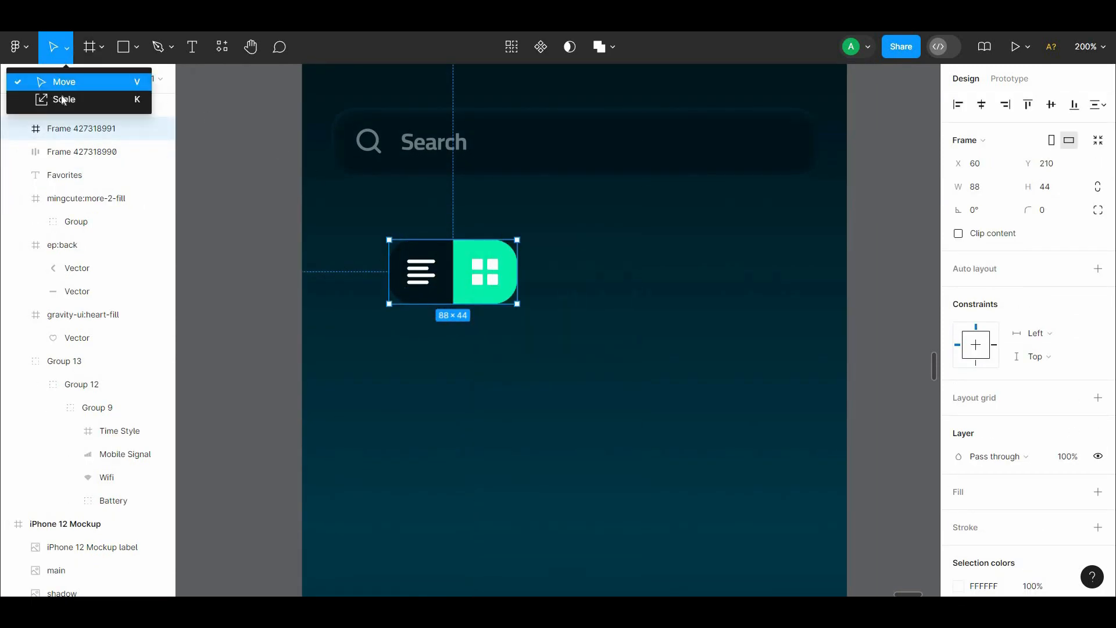
click(63, 100)
drag(483, 289, 481, 287)
key(ctrl+z)
key(v)
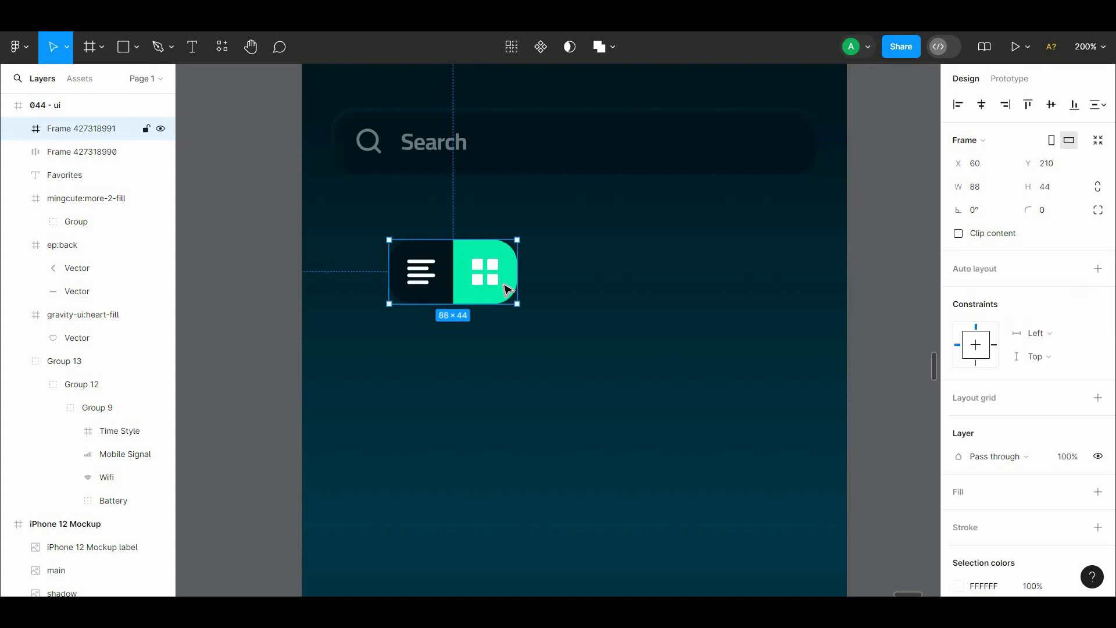
key(ctrl+z)
Step: Try to shrink all the toggle's parts together from a corner, and undo the changes
click(540, 325)
drag(549, 223, 401, 323)
drag(517, 304, 494, 292)
key(ctrl+z)
key(ctrl+z)
key(ctrl+z)
key(ctrl+z)
key(ctrl+z)
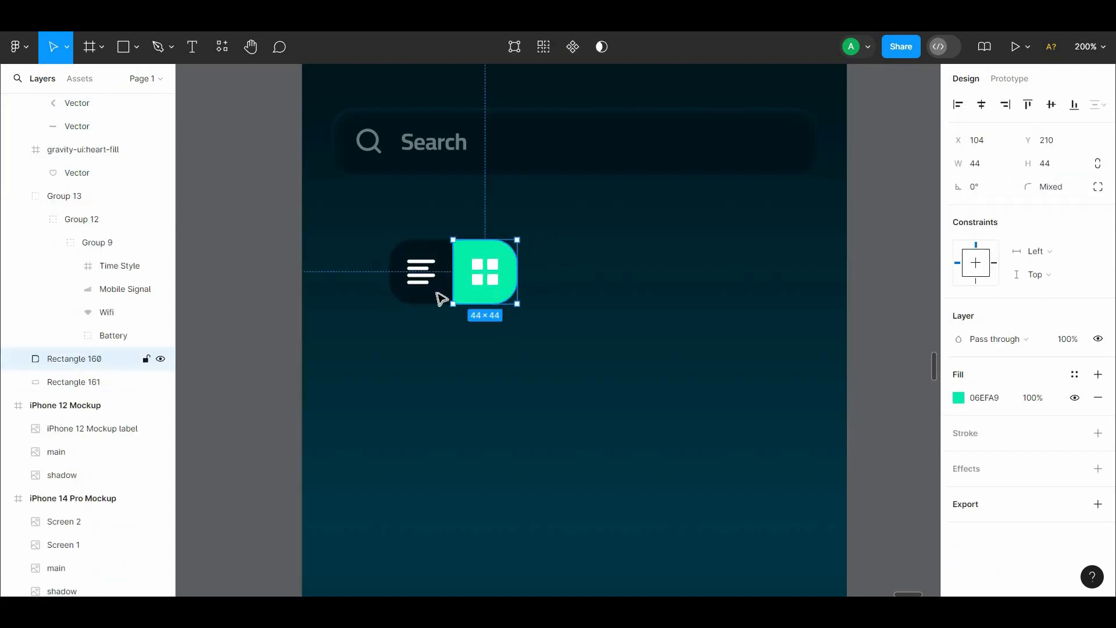
Step: Move the whole toggle up and left to sit just below the search bar's left end
scroll(541, 326, up, 1)
drag(542, 262, 366, 269)
click(491, 346)
scroll(491, 349, down, 3)
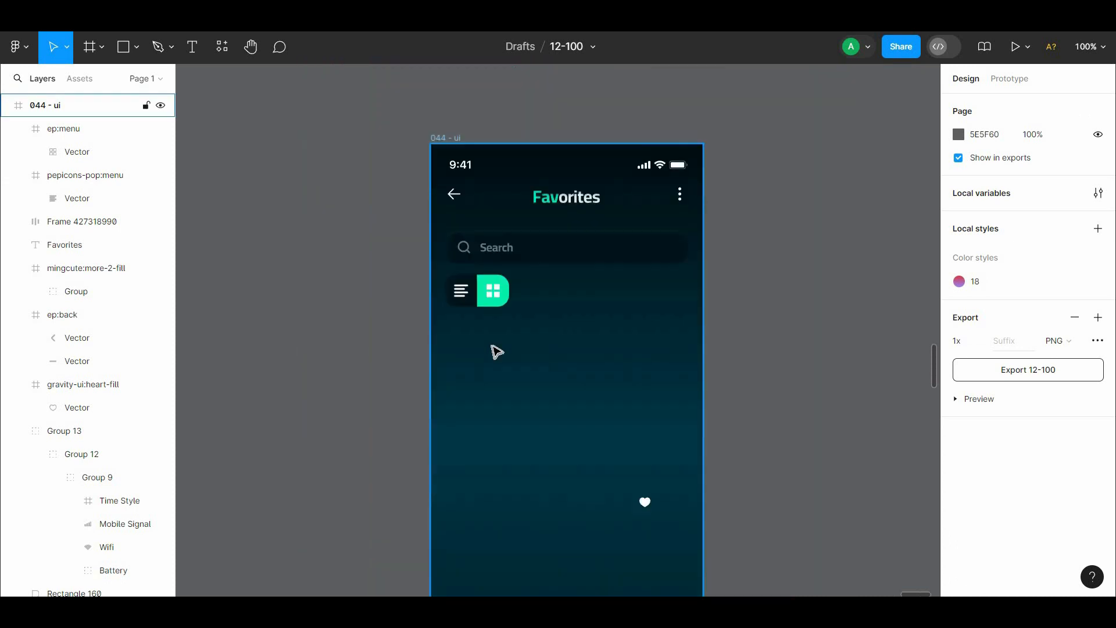
Step: Resize the list and grid icons to 16 × 16
scroll(478, 319, up, 3)
scroll(419, 274, up, 3)
click(488, 269)
shift+click(358, 266)
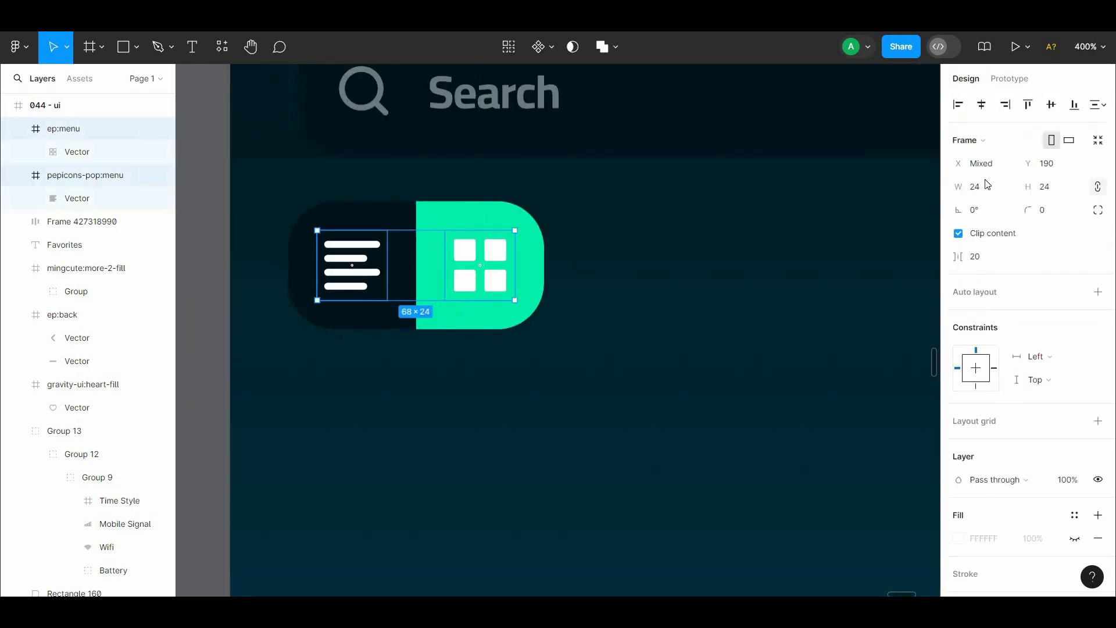
click(742, 239)
Step: Shrink the height of the toggle's dark and green shapes to about 33
scroll(639, 279, up, 1)
click(489, 361)
shift+click(401, 363)
drag(461, 386, 462, 354)
Step: Nudge the grid icon up and right to X 78, Y 188 within the green half
click(488, 314)
shift+click(366, 314)
click(489, 314)
key(alt)
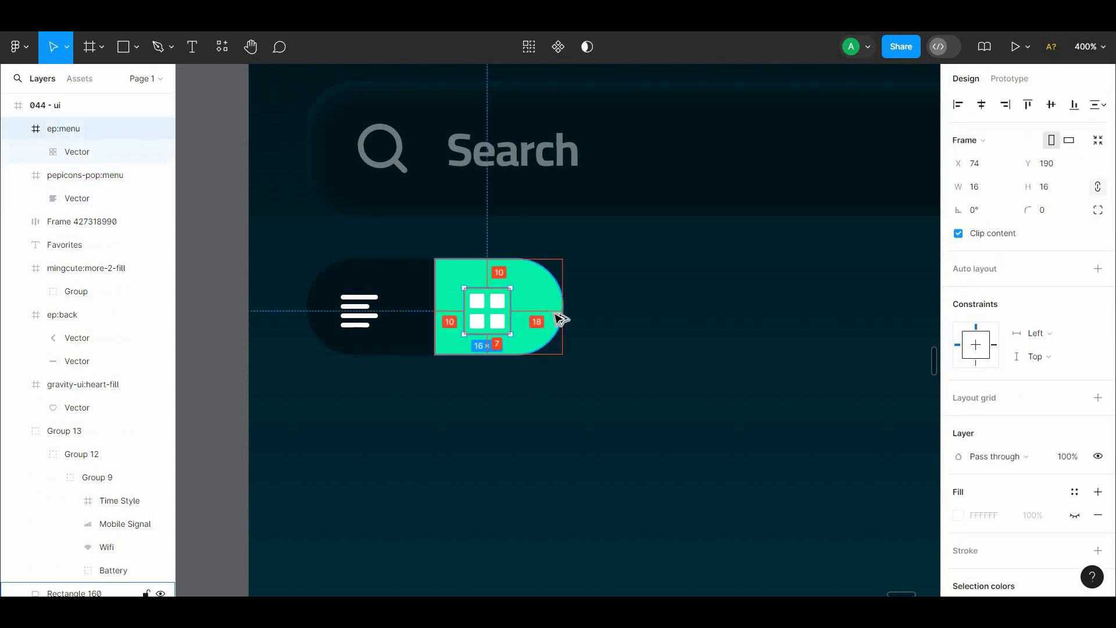
key(Up)
key(Up)
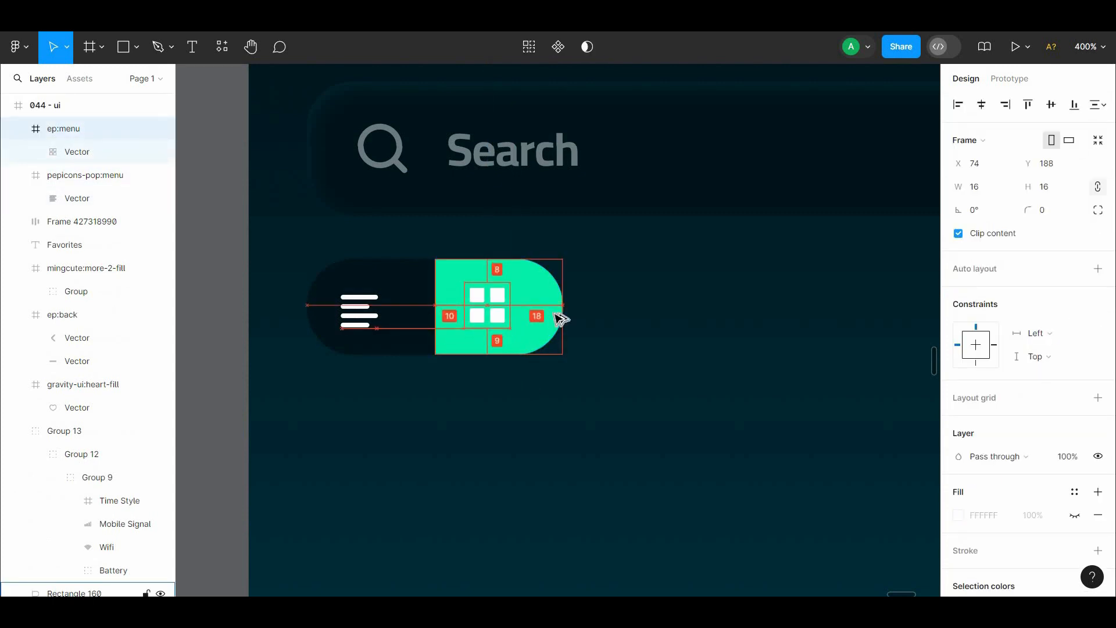
key(Right)
key(Right)
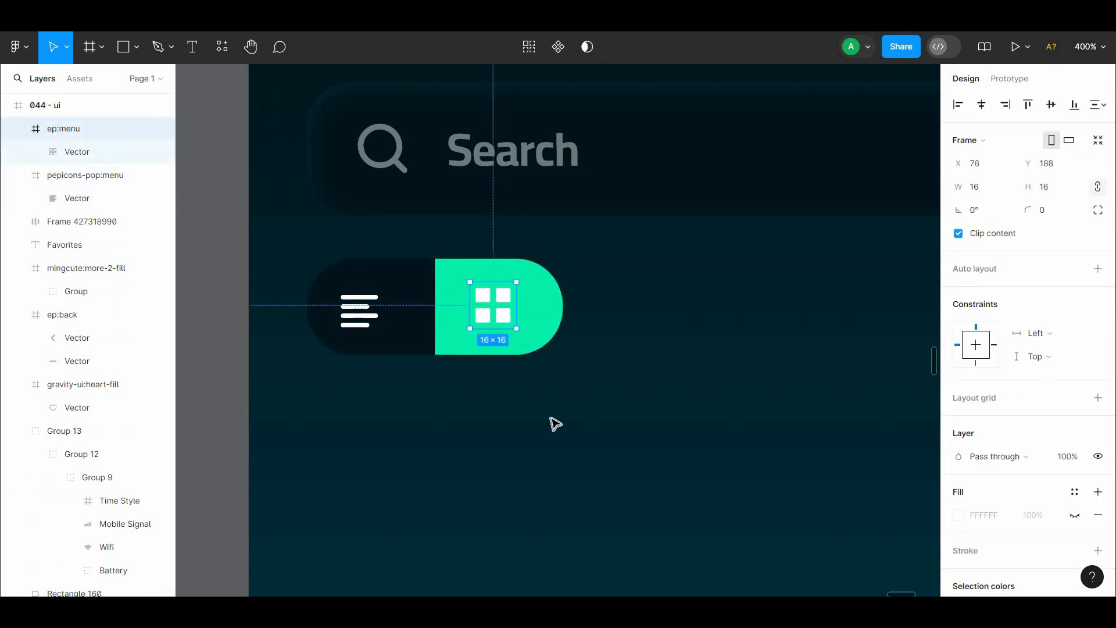
drag(469, 431, 507, 270)
shift+click(407, 279)
shift+click(564, 312)
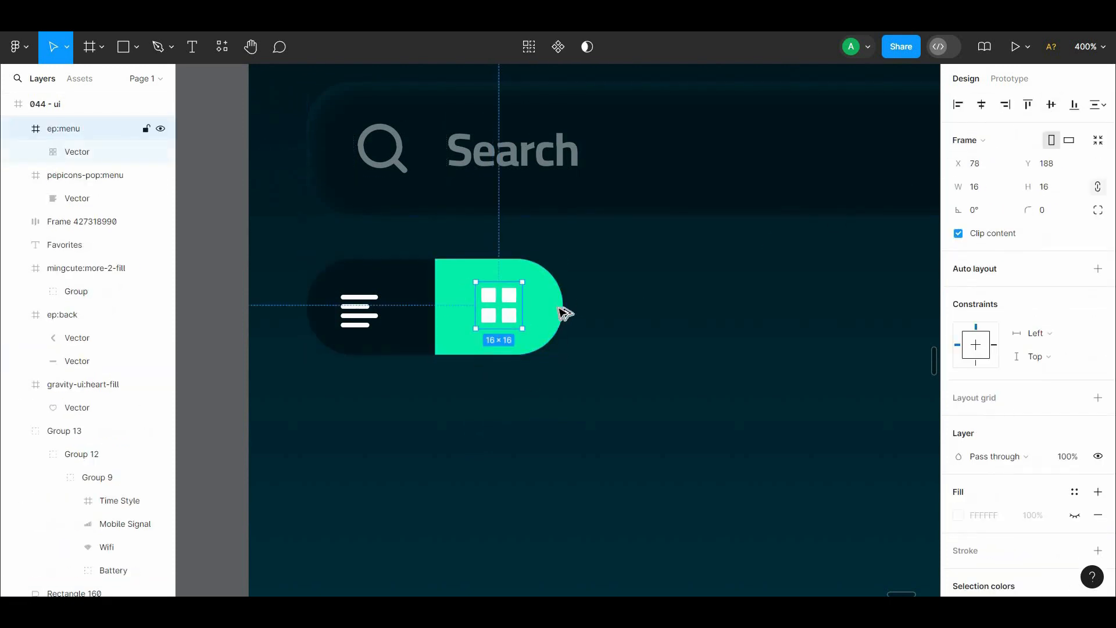
click(575, 379)
Step: Align the list icon vertically to the centre of the dark pill
click(418, 316)
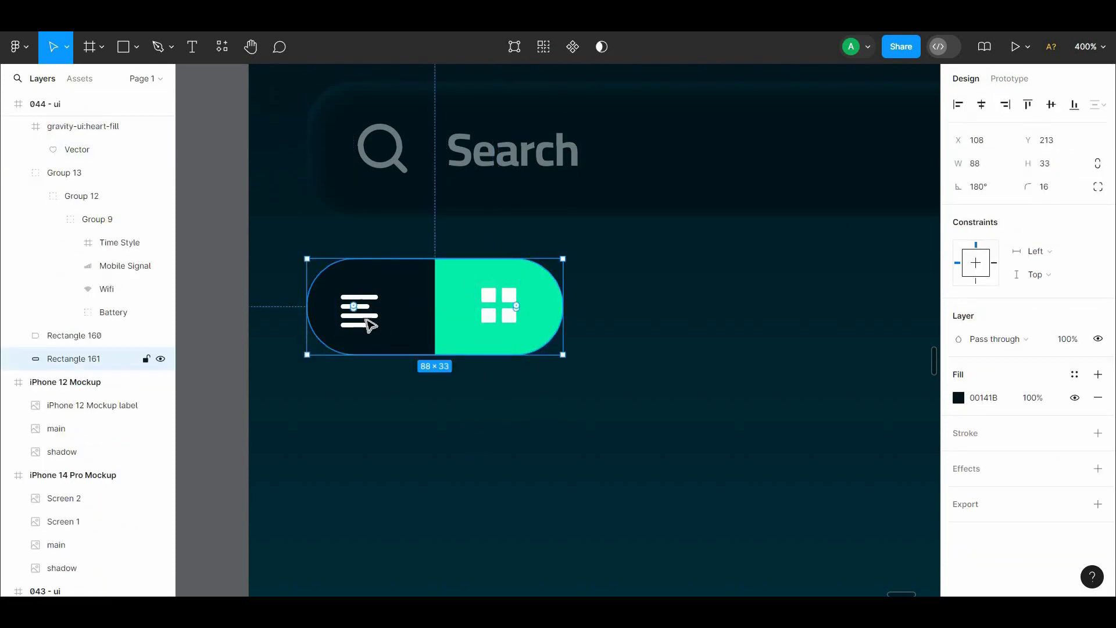
shift+click(361, 317)
click(1051, 105)
click(715, 316)
scroll(716, 316, left, 2)
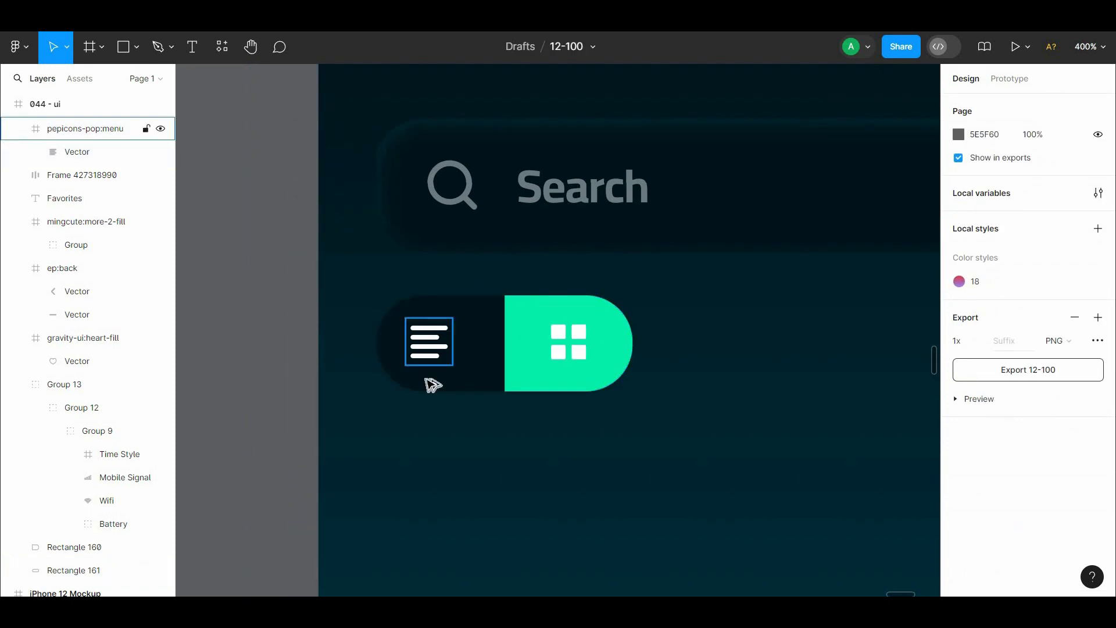
Step: Set the height of the toggle's dark and green shapes to 32
click(429, 360)
click(470, 388)
shift+click(529, 391)
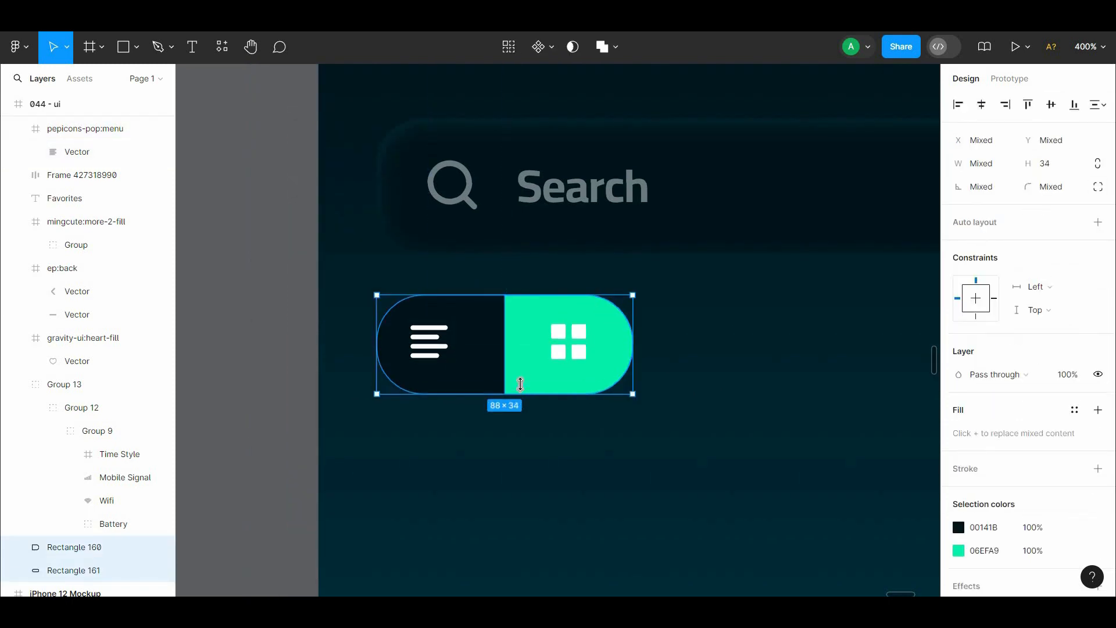
click(1098, 187)
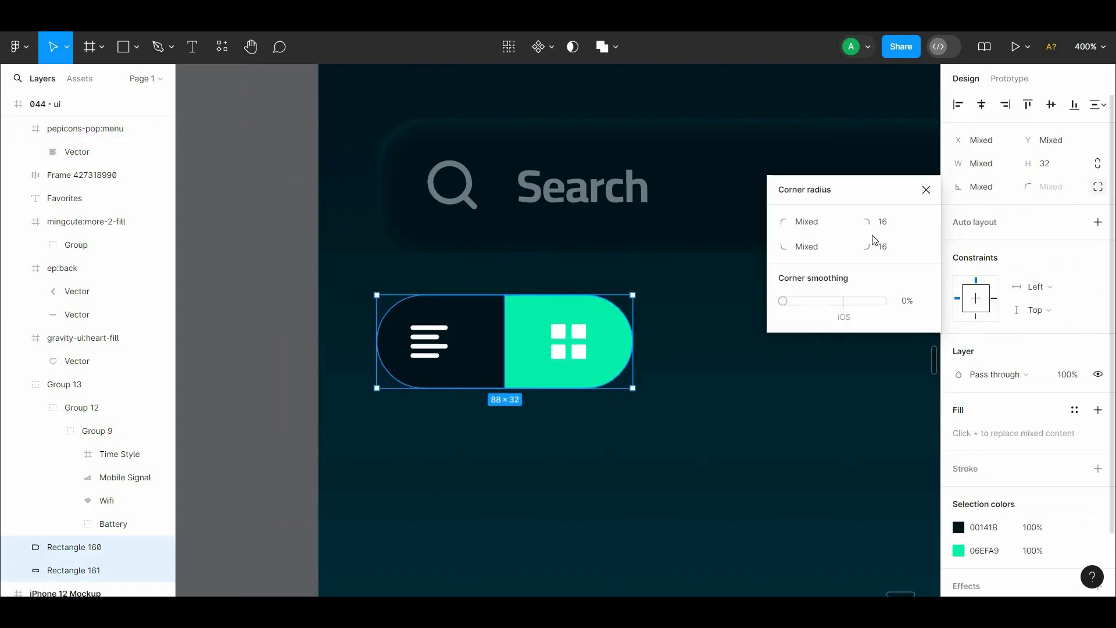
click(668, 412)
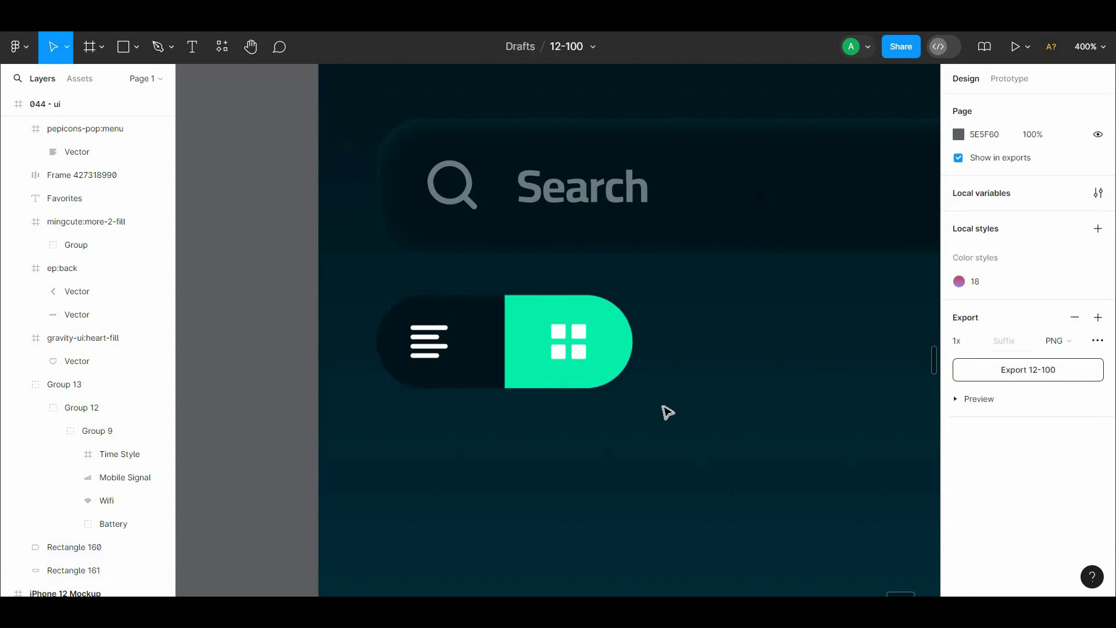
Step: Set the dark pill's corner radius to 12
key(ctrl+minus)
drag(489, 385, 494, 334)
click(482, 340)
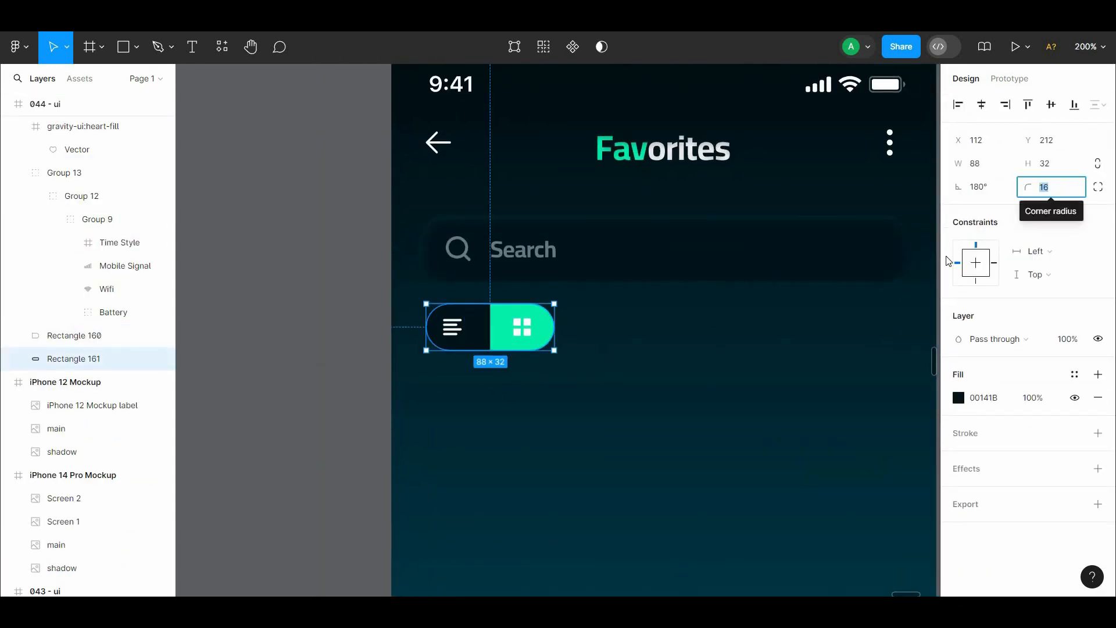
text(12)
click(658, 326)
Step: Undo the rounding of all four corners of the green half and round only its two outer corners
click(538, 327)
click(895, 320)
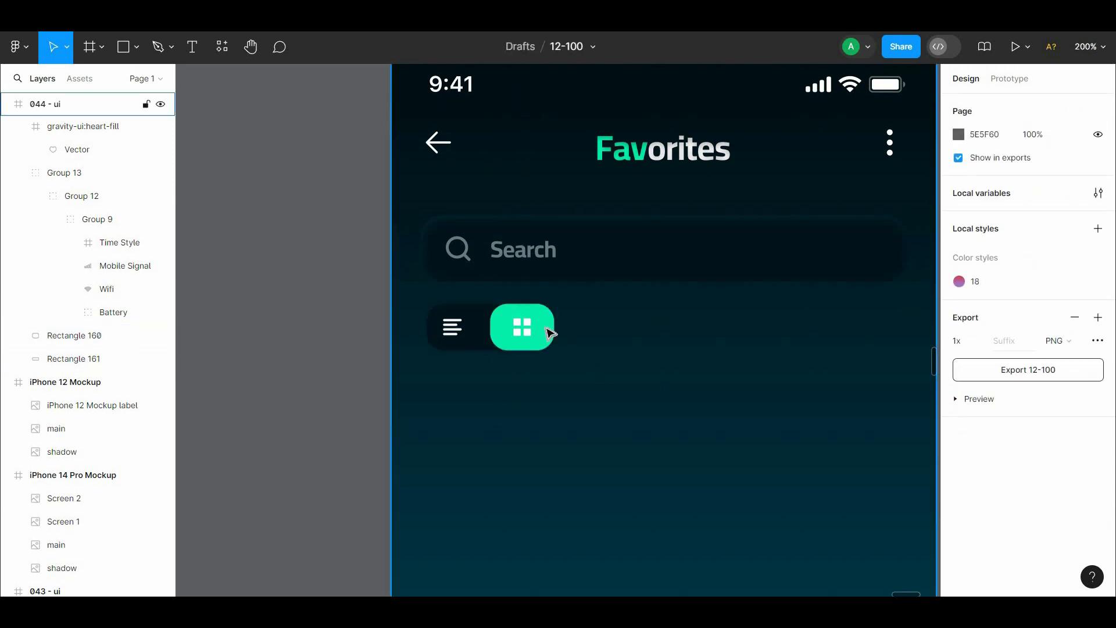
click(544, 333)
key(ctrl+z)
click(1098, 186)
click(792, 386)
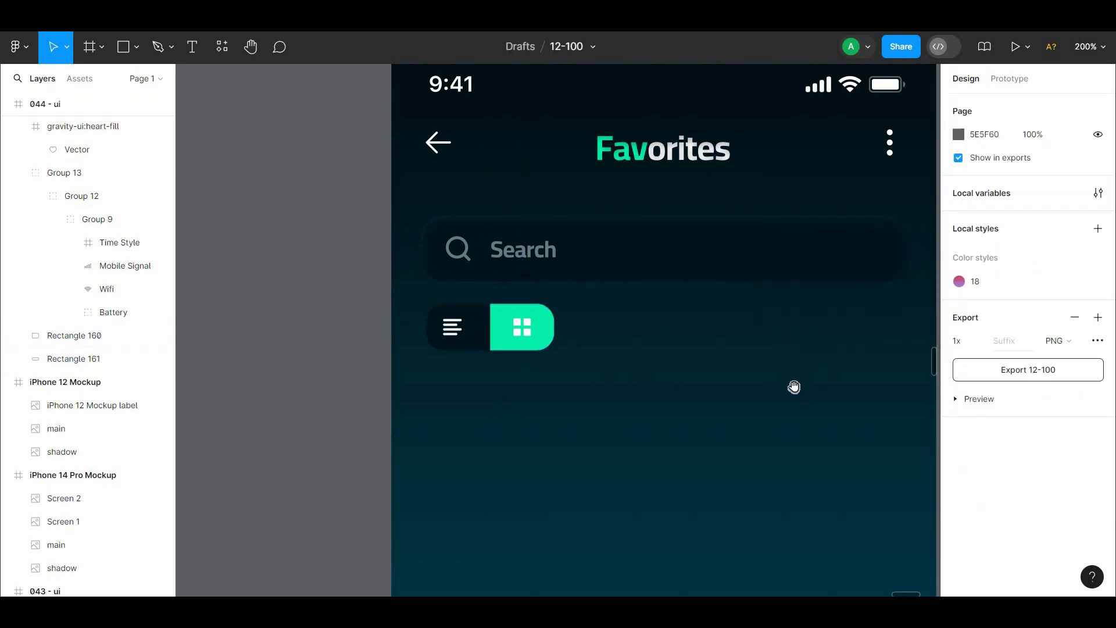
Step: Move the whole toggle slightly up towards the search bar
scroll(535, 349, right, 4)
drag(500, 310, 323, 385)
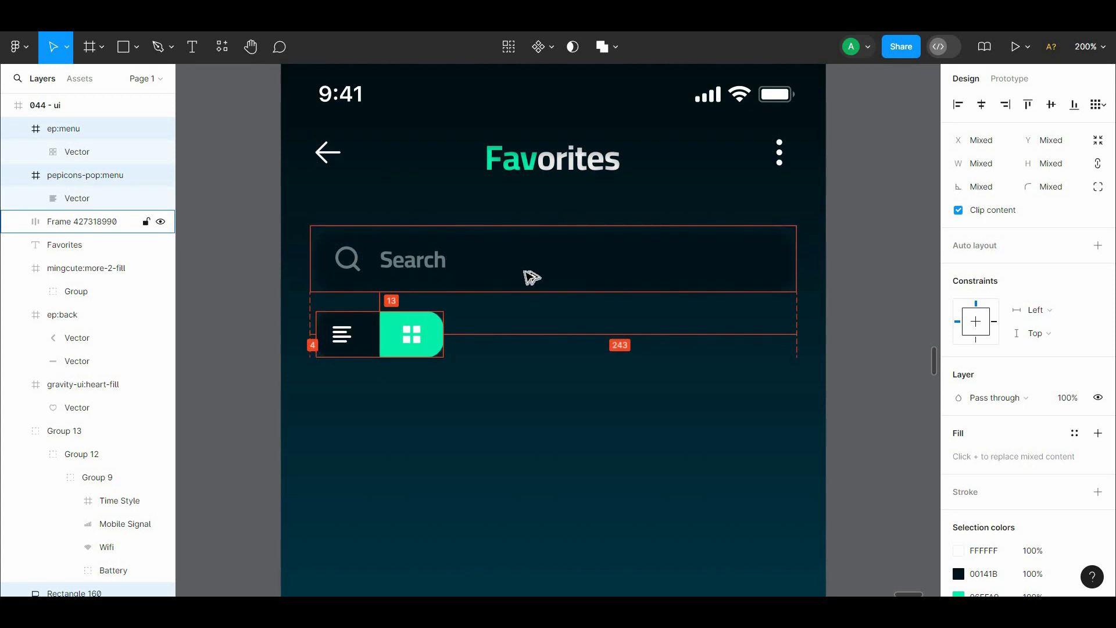
key(Escape)
key(shift+0)
Step: Duplicate the "Favorites" title into the space below the search bar's right end
drag(545, 361, 498, 232)
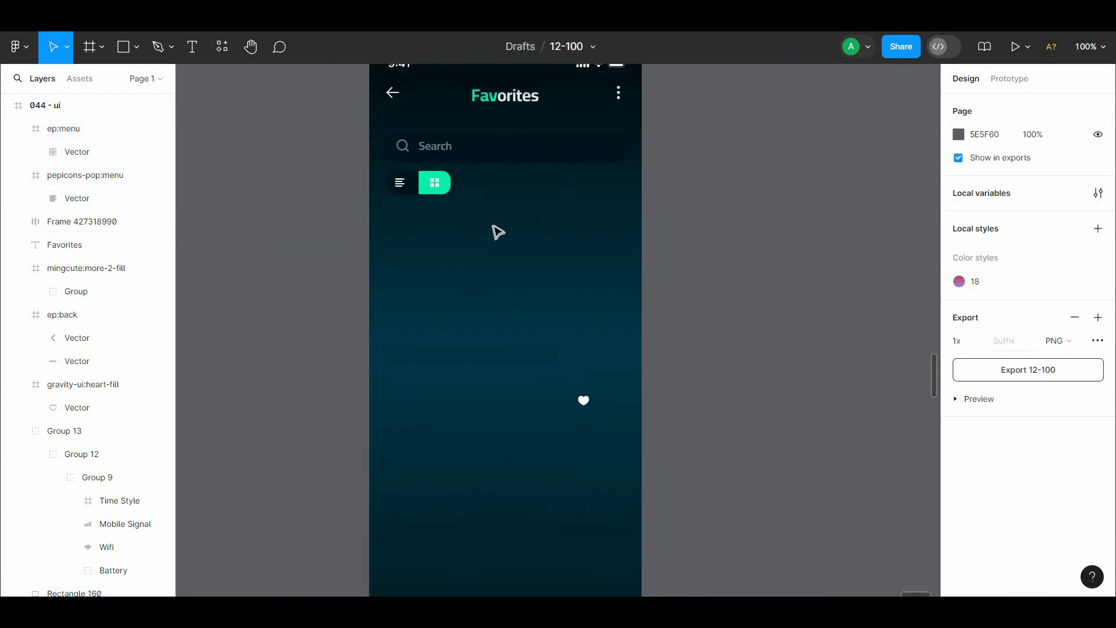
drag(406, 307, 309, 406)
alt+drag(417, 195, 507, 316)
ctrl+scroll(477, 286, up, 3)
Step: Replace the duplicated title's text with "pages" in white
double_click(425, 256)
click(425, 256)
drag(410, 256, 357, 256)
key(BackSpace)
double_click(421, 257)
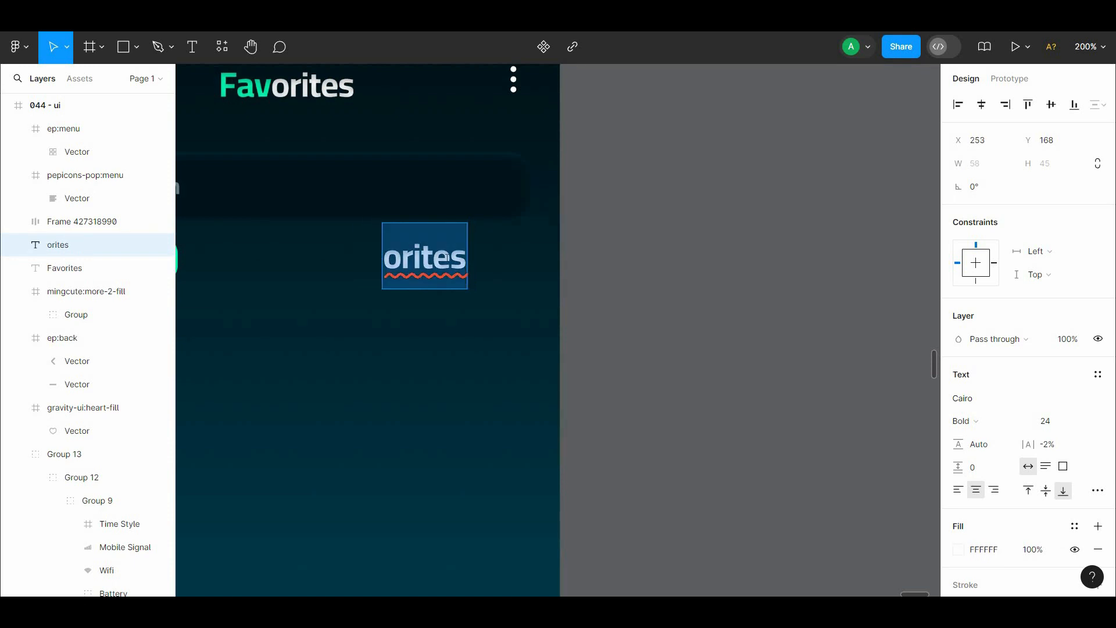
text(pages)
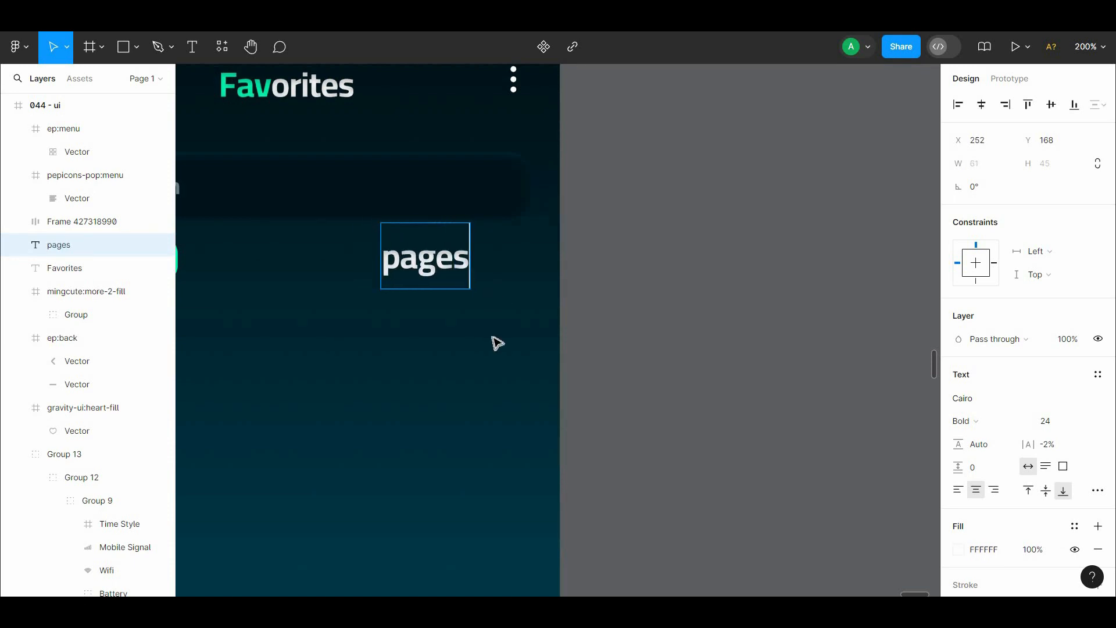
Step: Add an inner shadow to the toggle's green half, black at 25% with a blur of 9.1
scroll(497, 343, left, 6)
click(504, 307)
click(1098, 468)
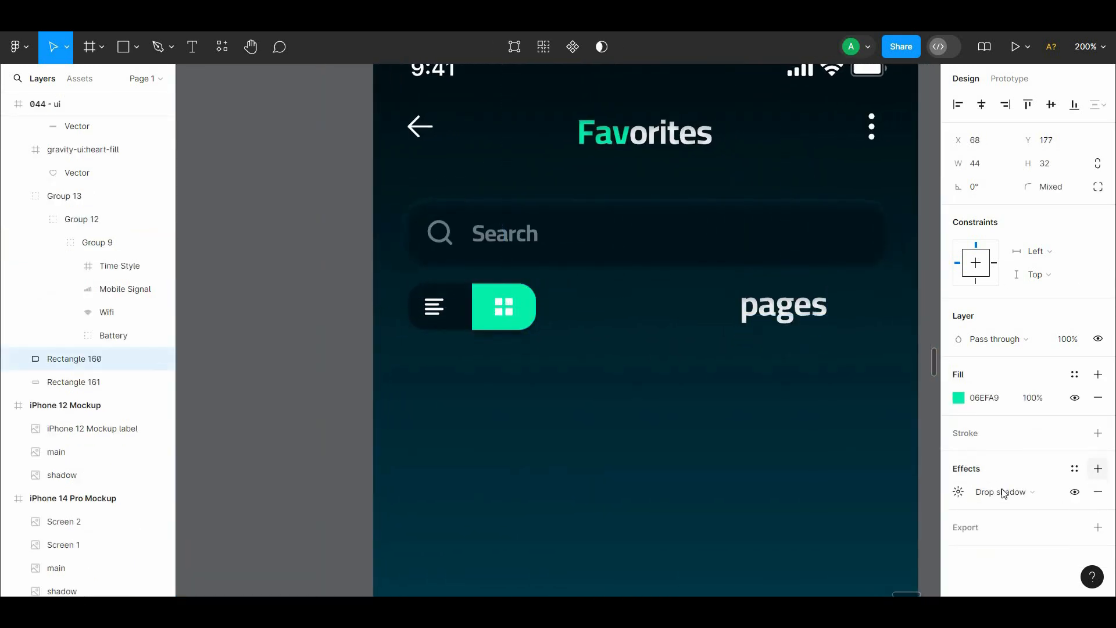
click(1001, 493)
click(1000, 474)
click(958, 492)
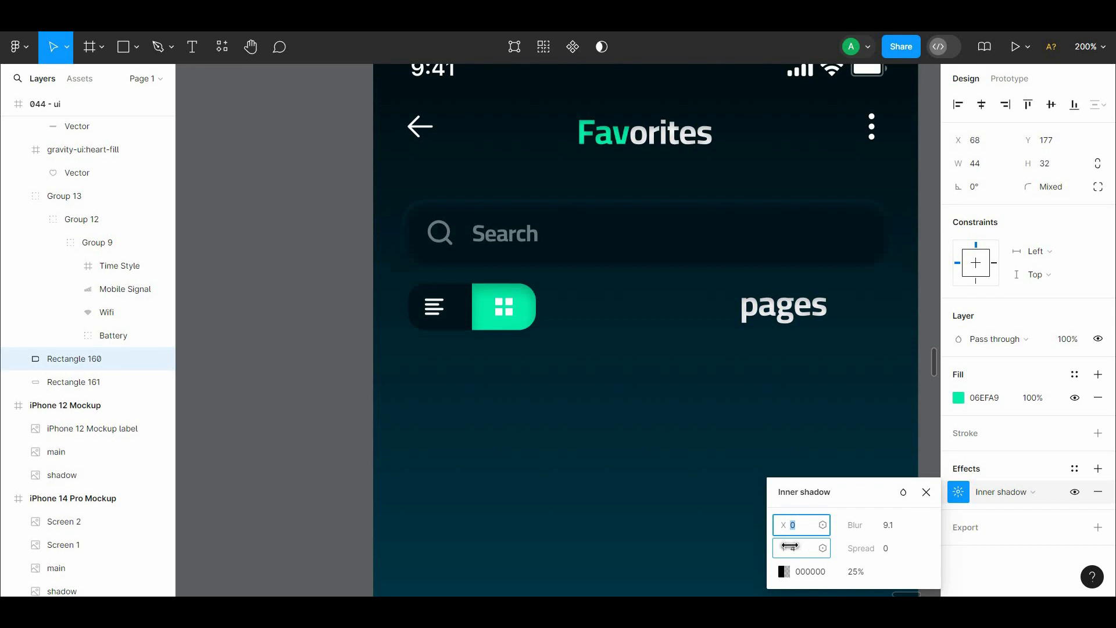
click(681, 475)
Step: Inspect the toggle up close, try to reduce the dark pill's height, and undo the change
drag(680, 476, 675, 441)
key(plus)
key(plus)
drag(421, 169, 712, 395)
click(451, 396)
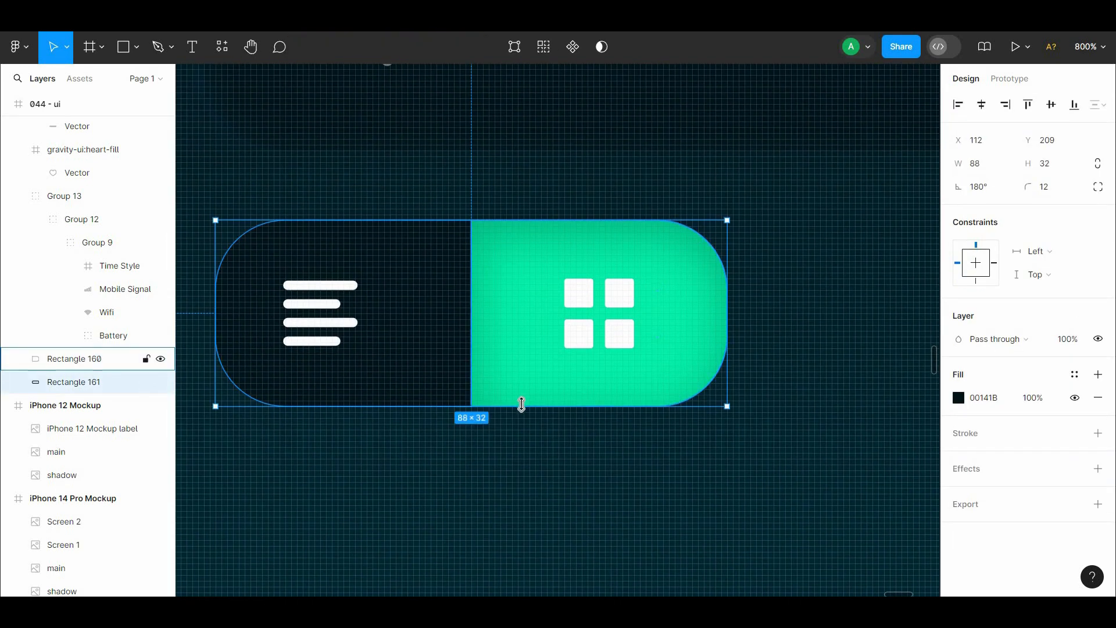
click(520, 402)
drag(520, 401, 520, 399)
key(ctrl+z)
key(Escape)
drag(668, 375, 475, 404)
key(minus)
key(minus)
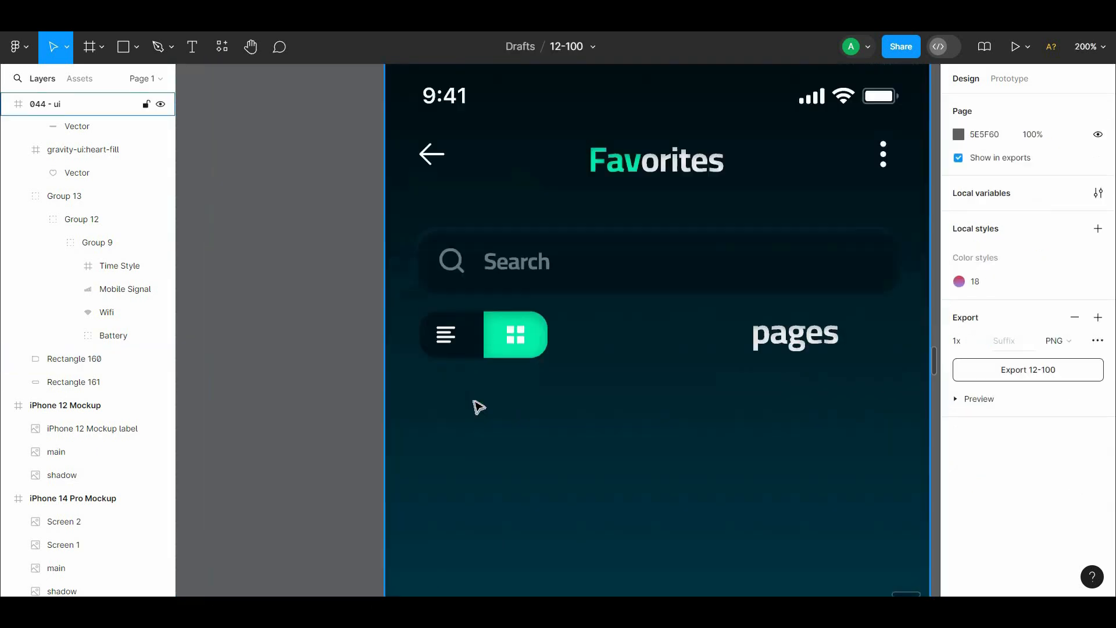
Step: Set the "pages" text size to 16 and place it level with the toggle at X 253, Y 177
drag(789, 340, 514, 301)
click(514, 301)
click(1081, 421)
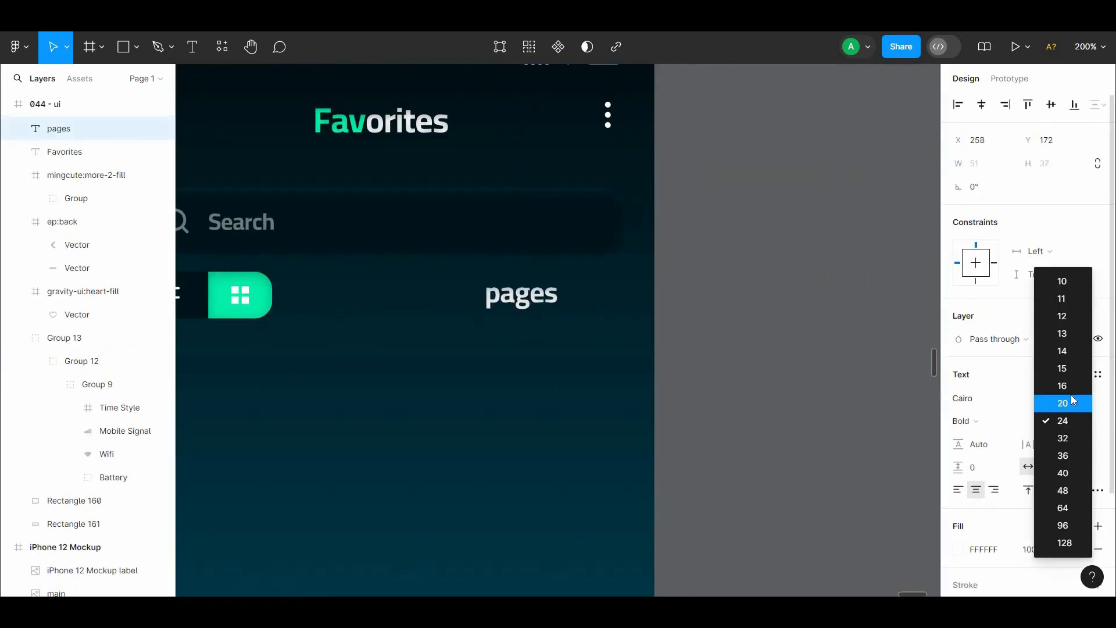
click(1058, 386)
drag(706, 345, 808, 355)
drag(617, 313, 603, 310)
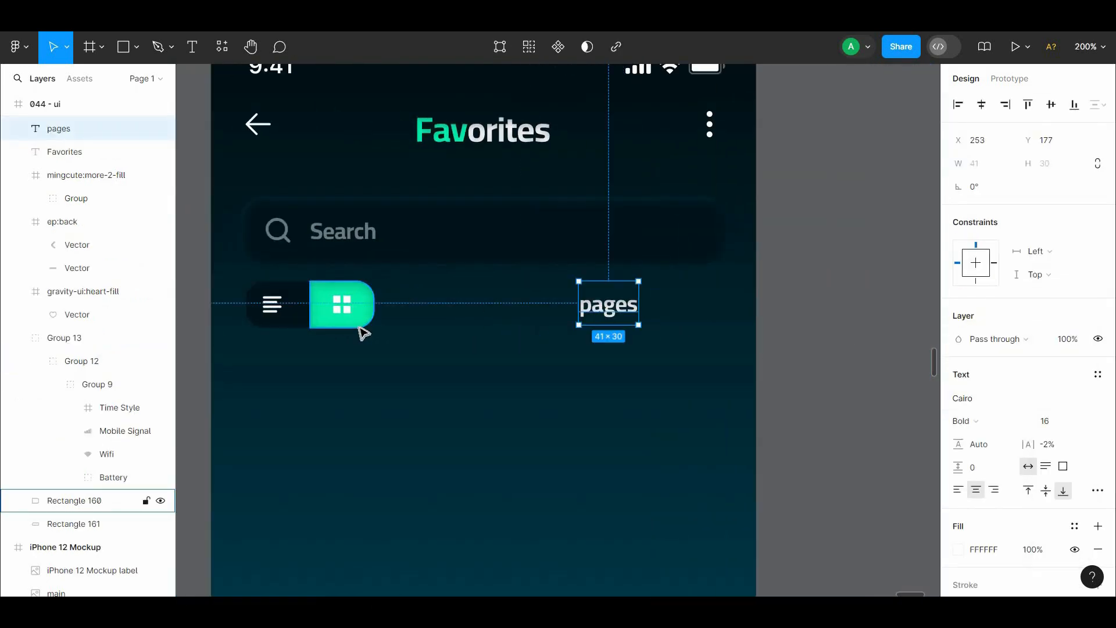
Step: Reduce the height of the toggle's dark and green shapes to 30
click(359, 322)
shift+click(297, 324)
click(456, 358)
Step: Re-centre the list and grid icons vertically within the shortened toggle
drag(372, 336, 447, 310)
click(466, 308)
click(506, 376)
click(471, 310)
click(534, 339)
click(364, 315)
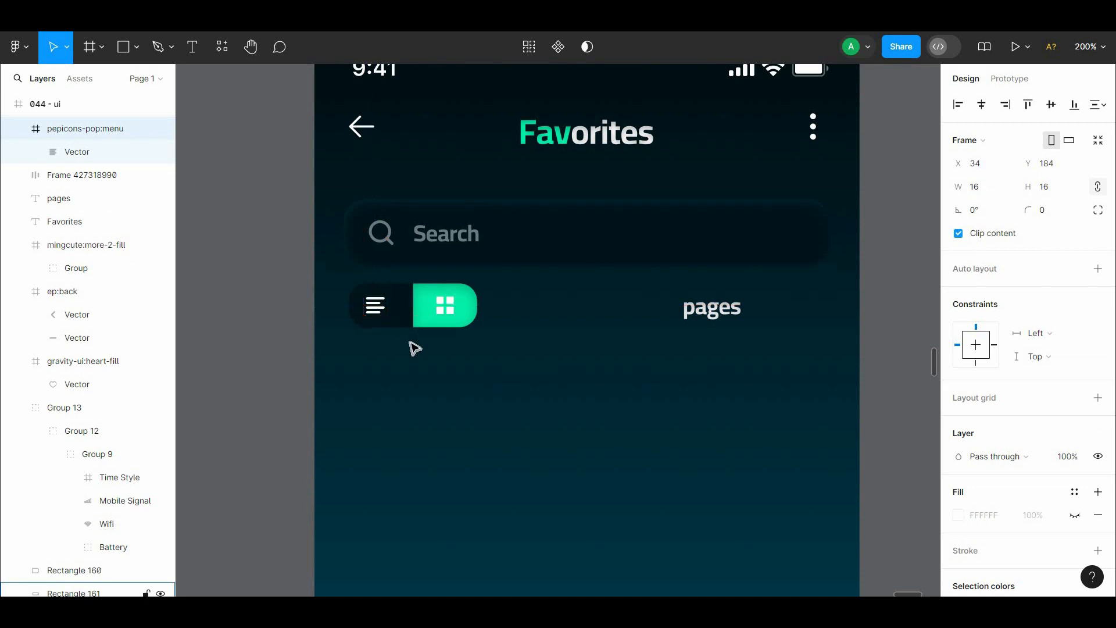
Step: Duplicate the "pages" label beside itself and change the copy's text to "1"
click(419, 343)
drag(531, 339, 348, 308)
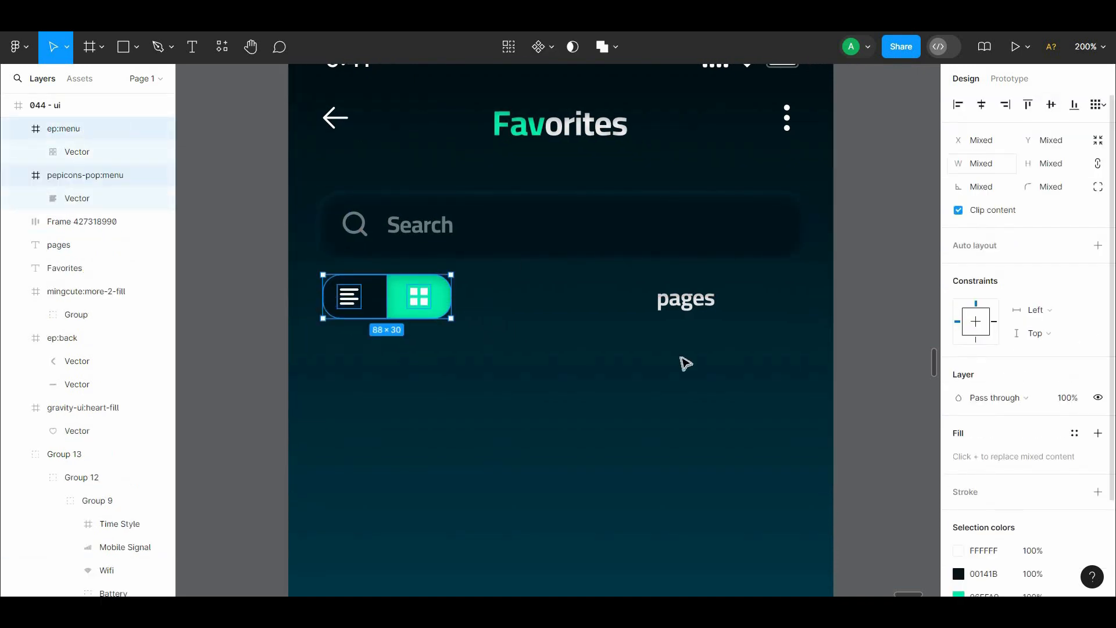
click(681, 358)
drag(691, 348, 625, 331)
alt+drag(619, 286, 703, 289)
double_click(687, 289)
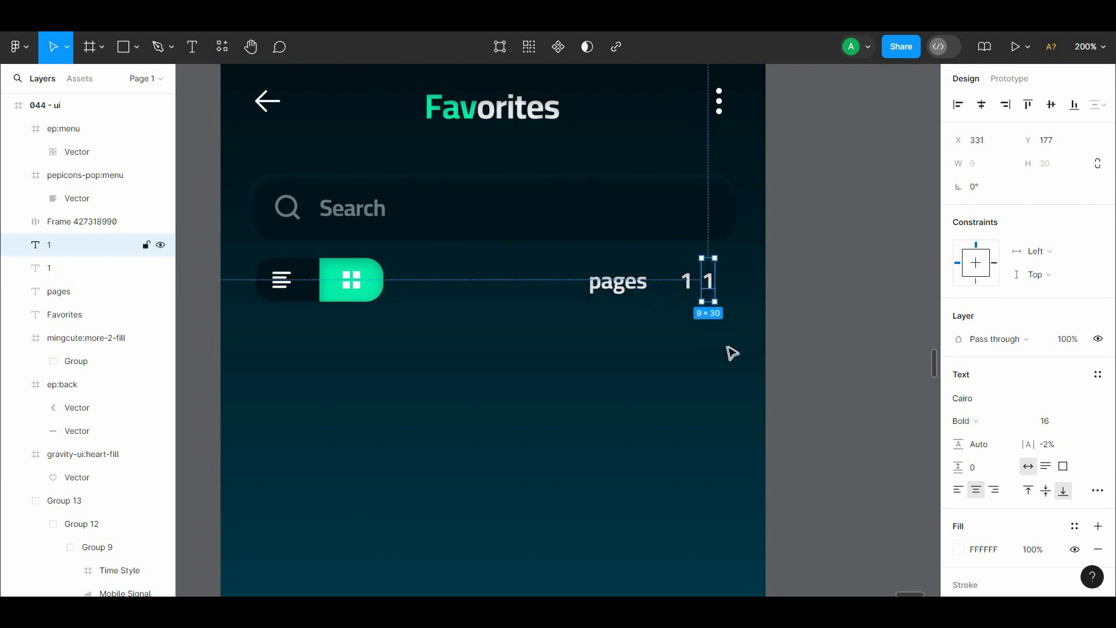
Step: Delete the surplus "1" text and keep a single one beside "pages" at X 316, Y 177
click(727, 347)
key(plus)
drag(723, 346, 359, 479)
click(493, 371)
key(Delete)
click(449, 362)
drag(513, 361, 680, 336)
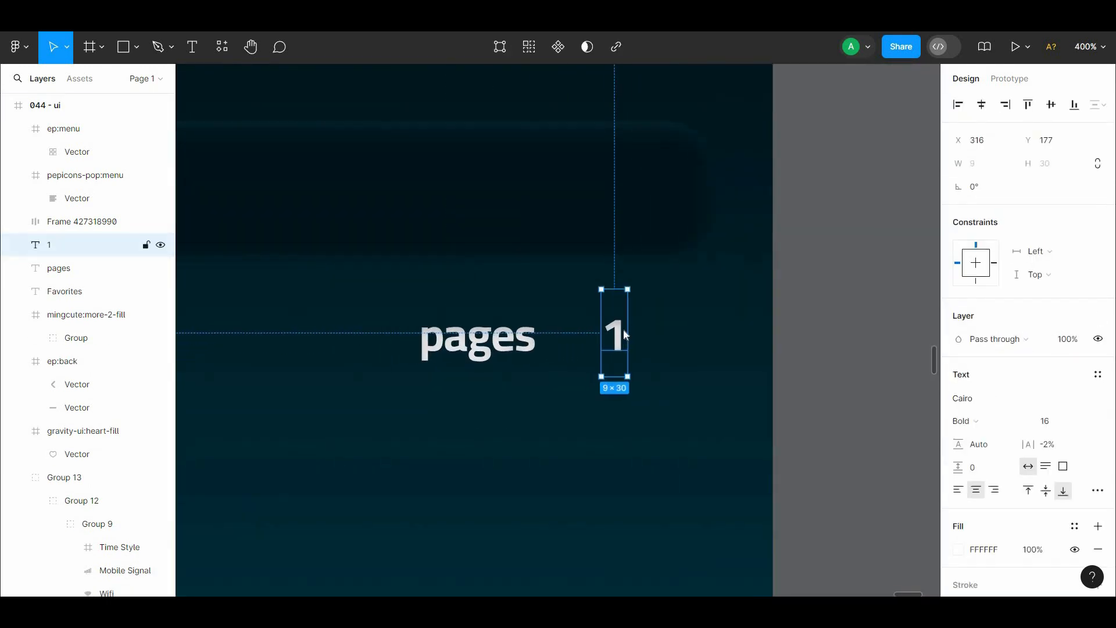
Step: Wrap the "1" text in an auto layout frame and give the frame a green fill from the document colors
right_click(618, 334)
click(666, 431)
scroll(1113, 365, down, 3)
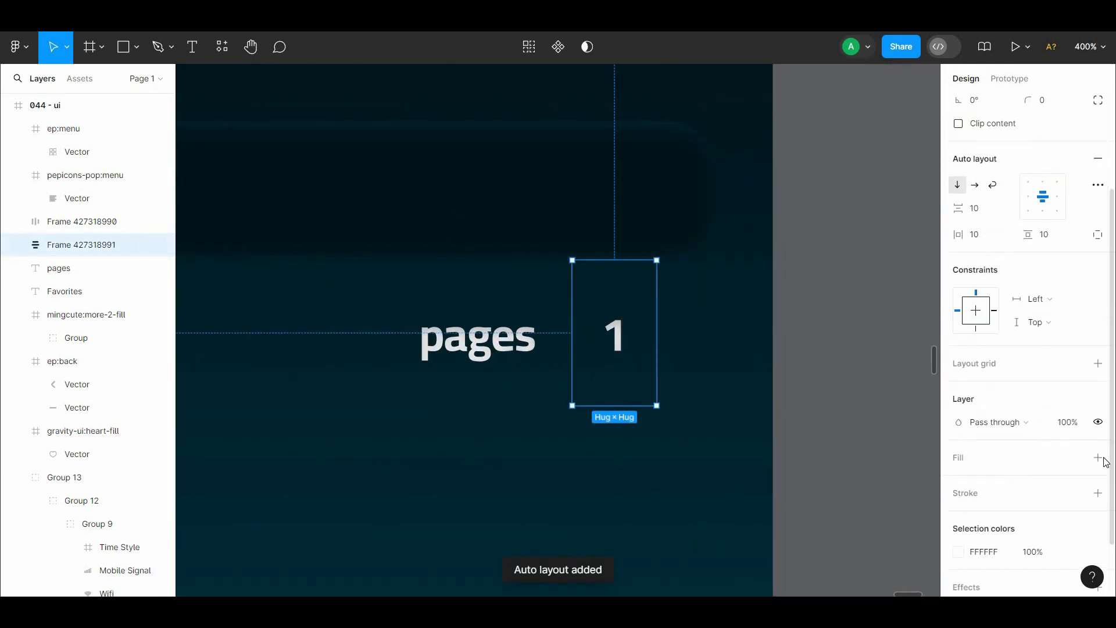
click(1098, 458)
click(959, 480)
click(907, 521)
click(725, 468)
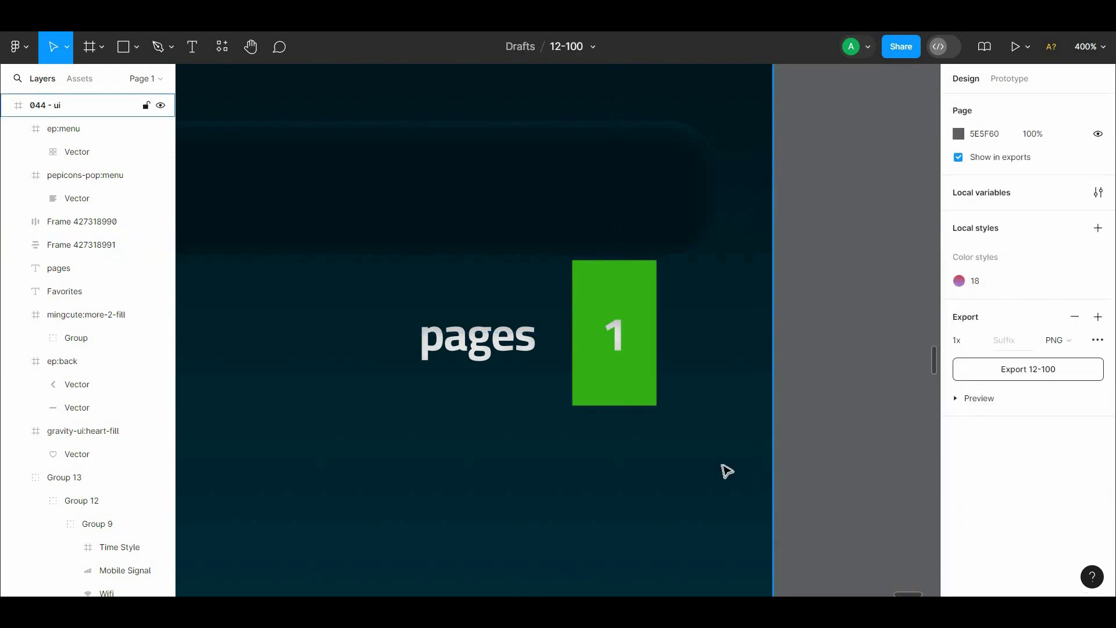
Step: Recolor the number frame's fill to 06E6A3 by sampling the green of the view toggle
key(minus)
click(683, 371)
click(958, 357)
click(788, 426)
click(368, 386)
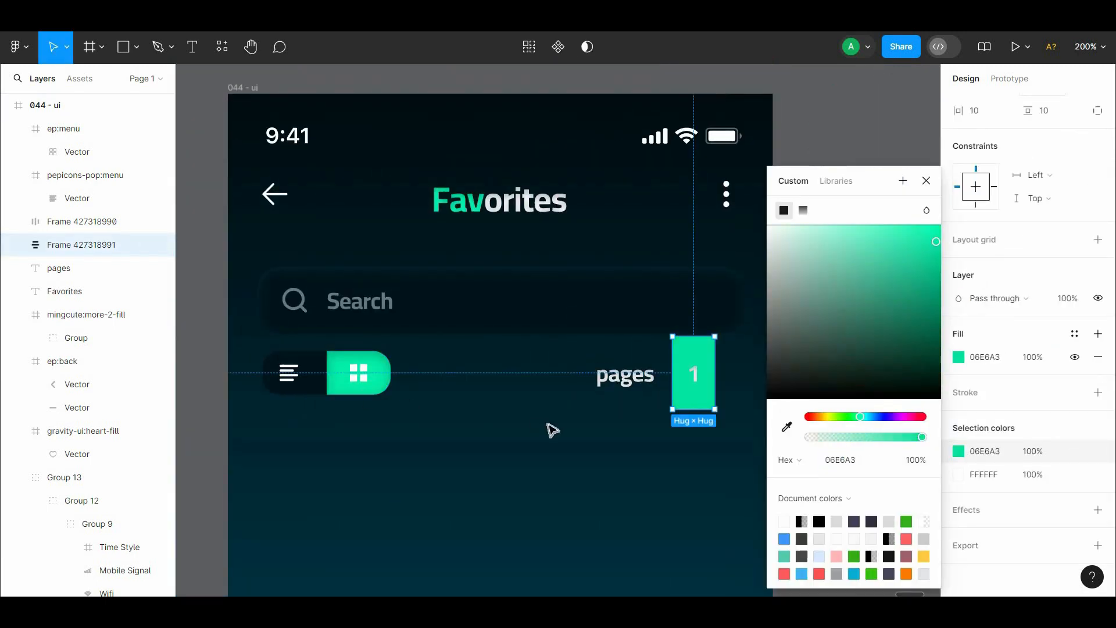
Step: Round the number frame's corners to 36 and resize it to 27 × 25 beside "pages"
click(553, 428)
key(plus)
click(559, 431)
drag(572, 423, 576, 354)
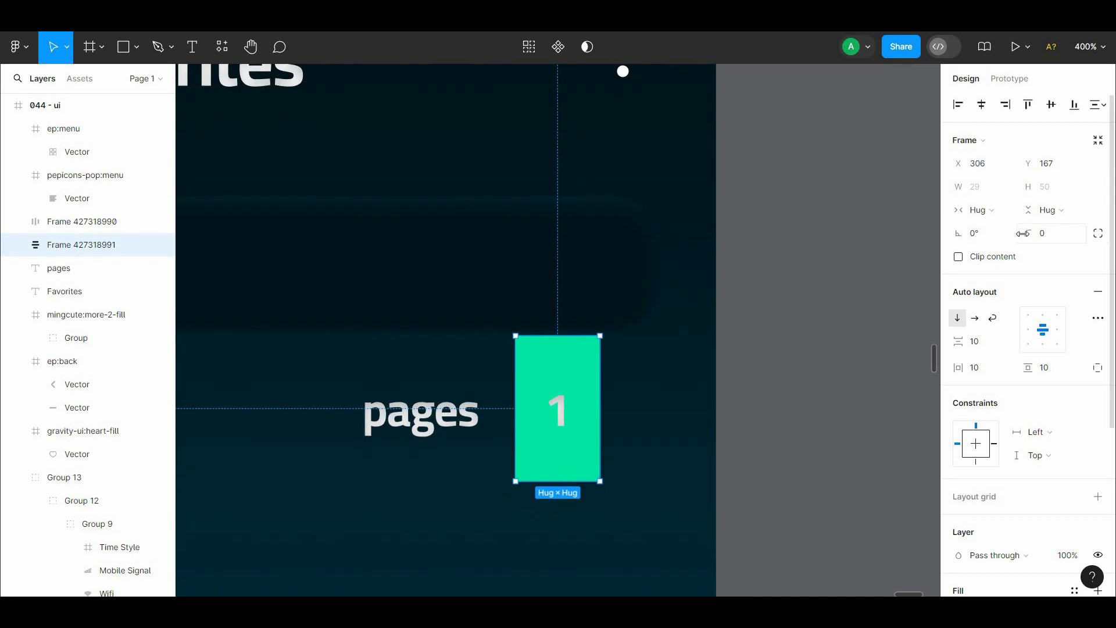
drag(1027, 233, 1047, 233)
drag(602, 414, 652, 413)
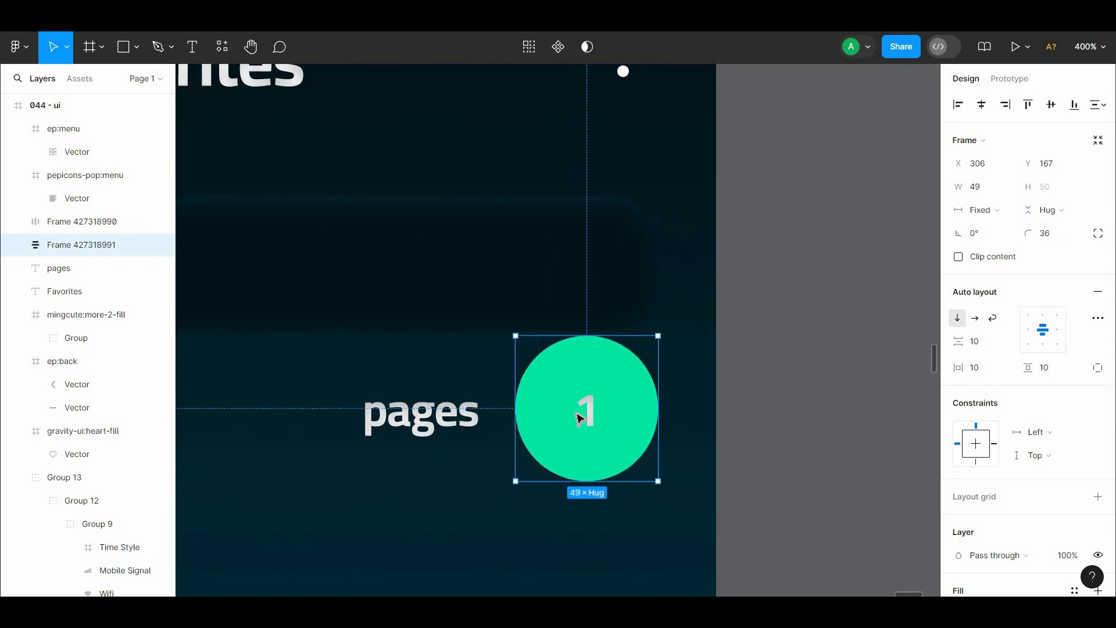
click(580, 417)
key(Escape)
drag(659, 481, 509, 420)
click(818, 391)
click(548, 407)
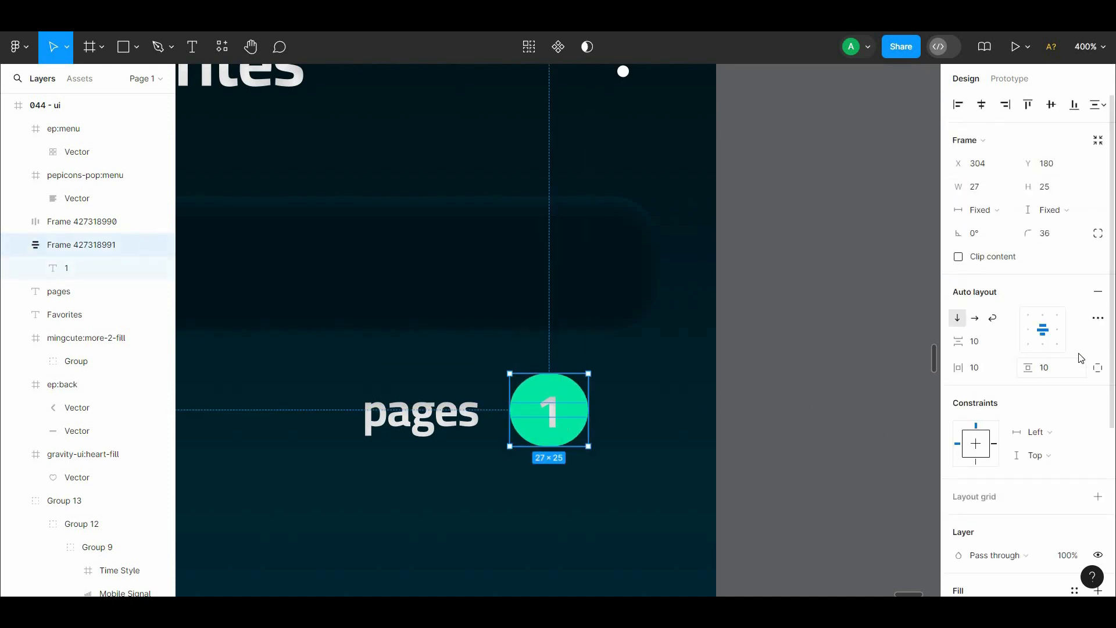
Step: Remove the inner shadow effect from the "1" text inside the green badge
scroll(1110, 478, down, 1)
scroll(1035, 494, down, 2)
scroll(1111, 409, down, 2)
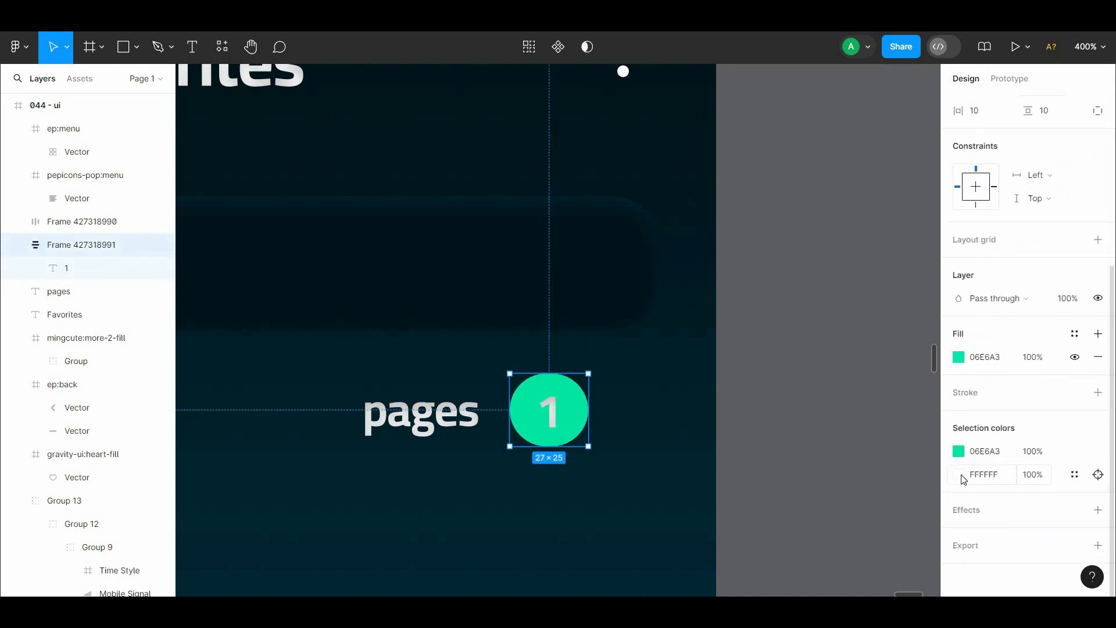
click(958, 475)
click(564, 416)
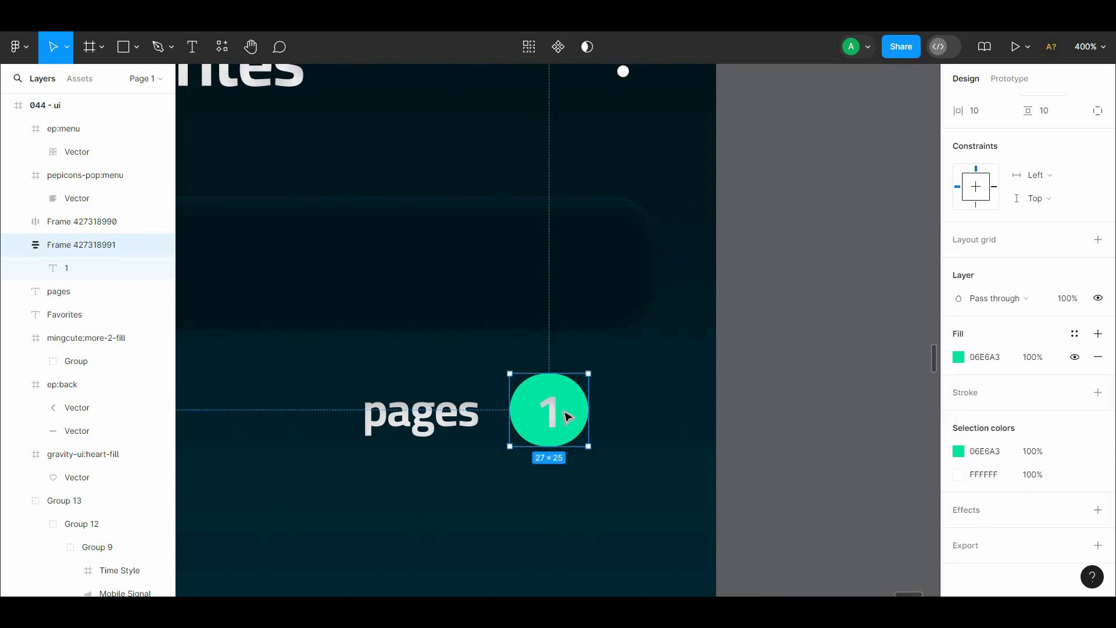
double_click(547, 407)
click(1012, 514)
click(959, 510)
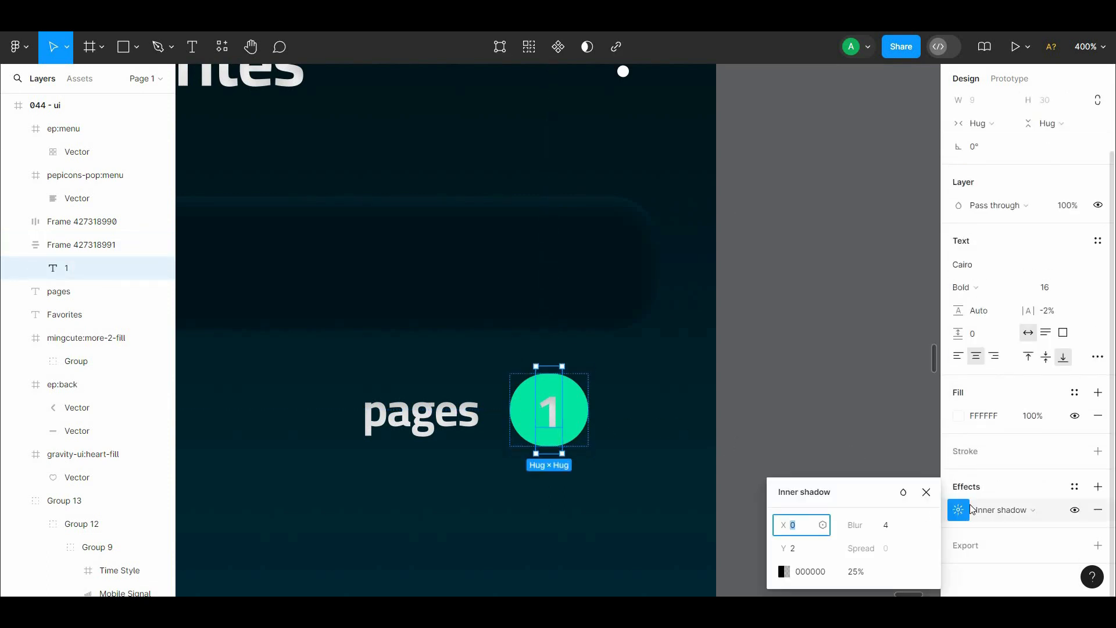
click(1098, 511)
key(Escape)
Step: Resize the green number badge to an even 24 × 24 circle and nudge it to X 303
drag(569, 441, 668, 353)
click(668, 351)
key(plus)
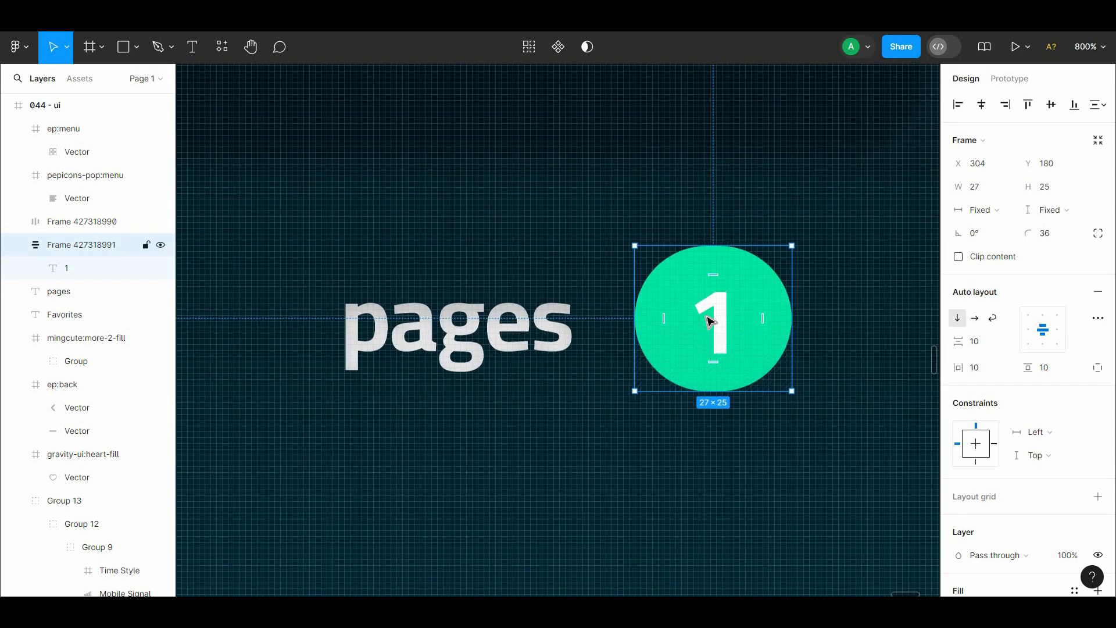
double_click(712, 323)
key(Escape)
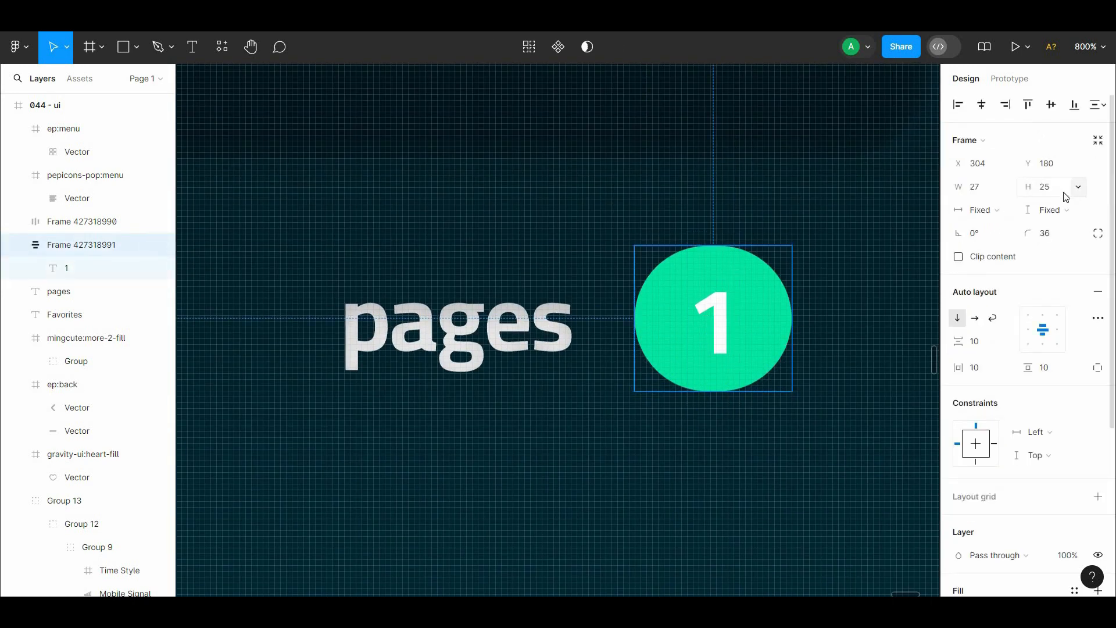
drag(962, 191, 949, 187)
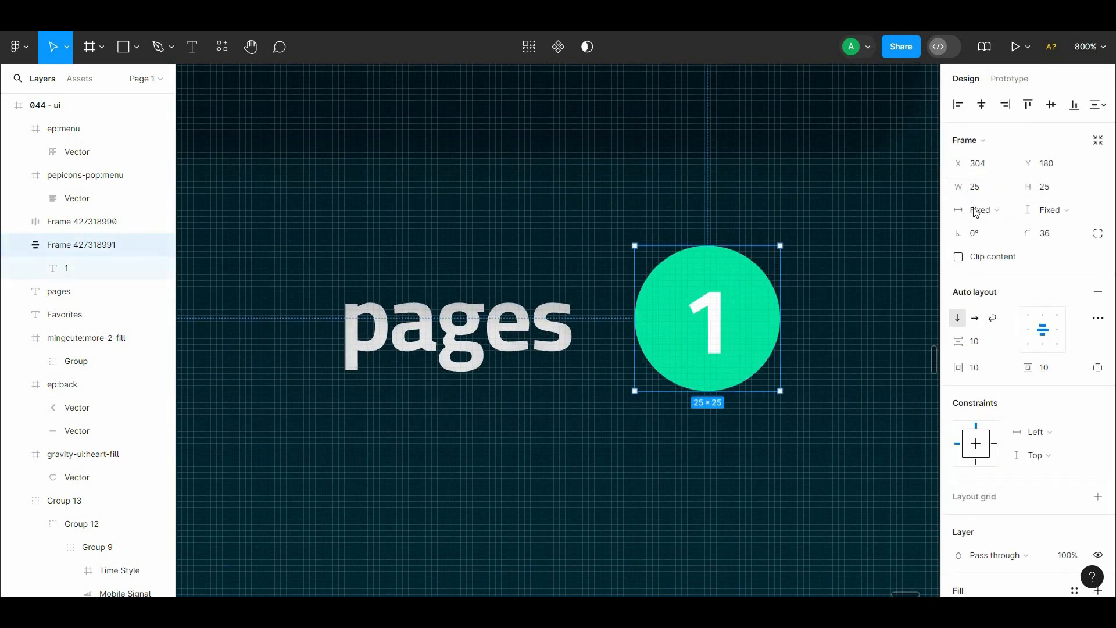
click(1039, 189)
text(24)
key(Return)
key(Escape)
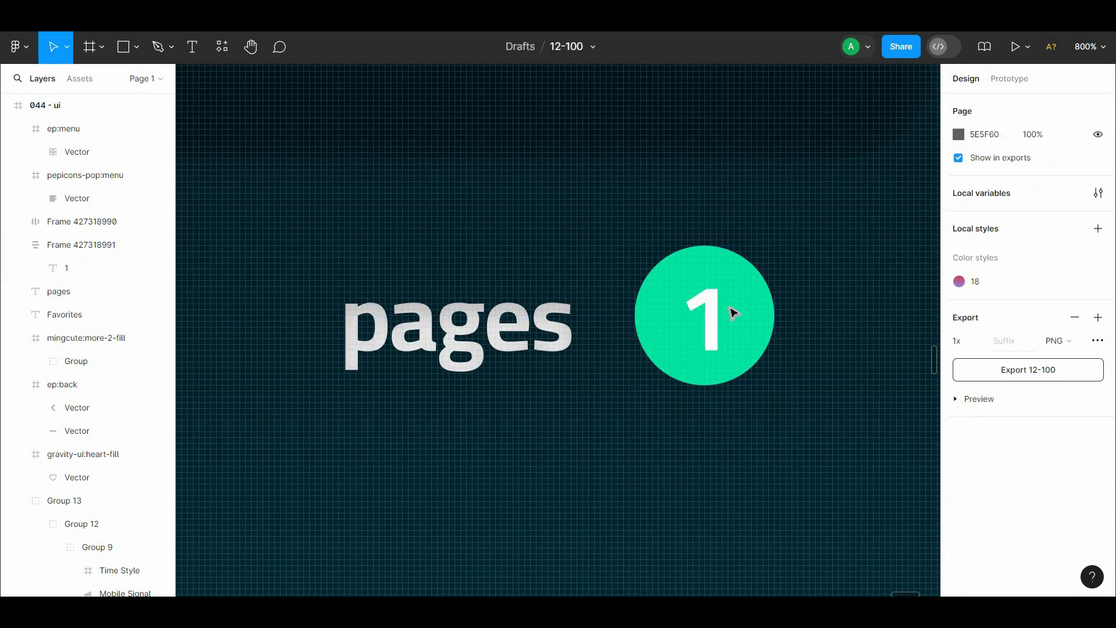
drag(732, 311, 727, 309)
Step: Set the green number badge's width and height to 16
key(minus)
key(minus)
key(Escape)
scroll(733, 308, left, 5)
click(737, 342)
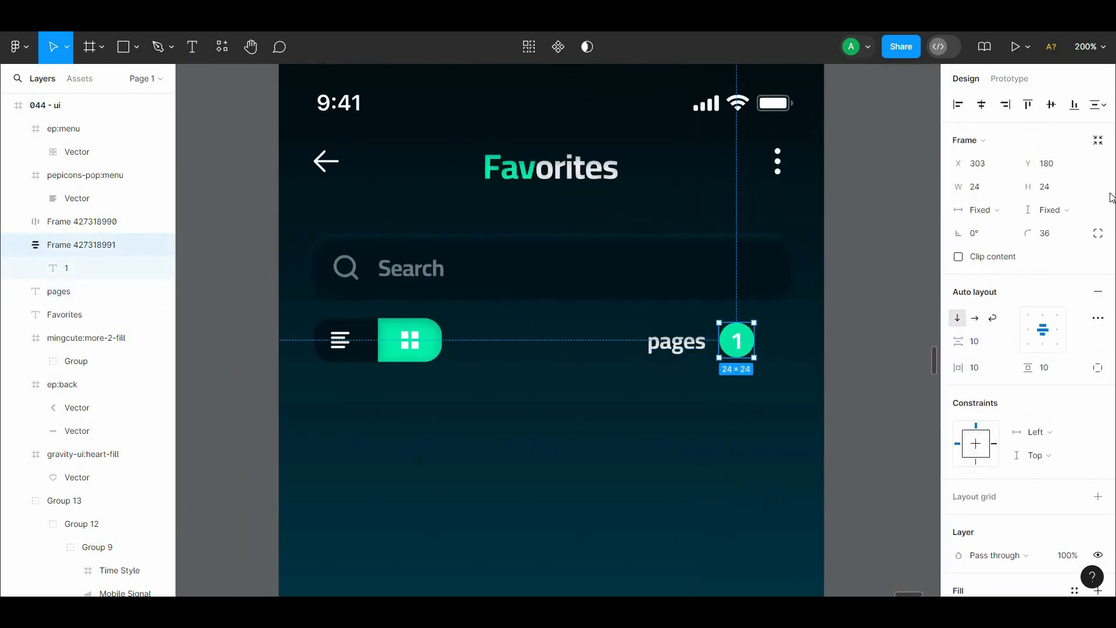
click(992, 192)
text(16)
click(820, 297)
scroll(820, 297, down, 1)
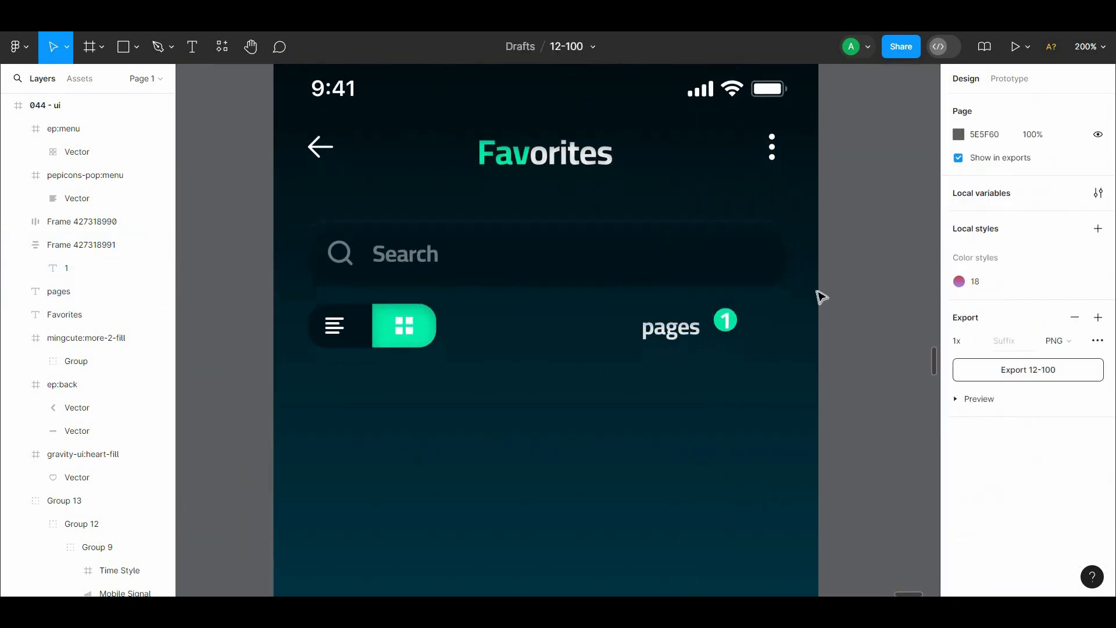
Step: Reduce the badge's "1" text size to 12 and centre the badge vertically with the "pages" label
key(plus)
double_click(806, 331)
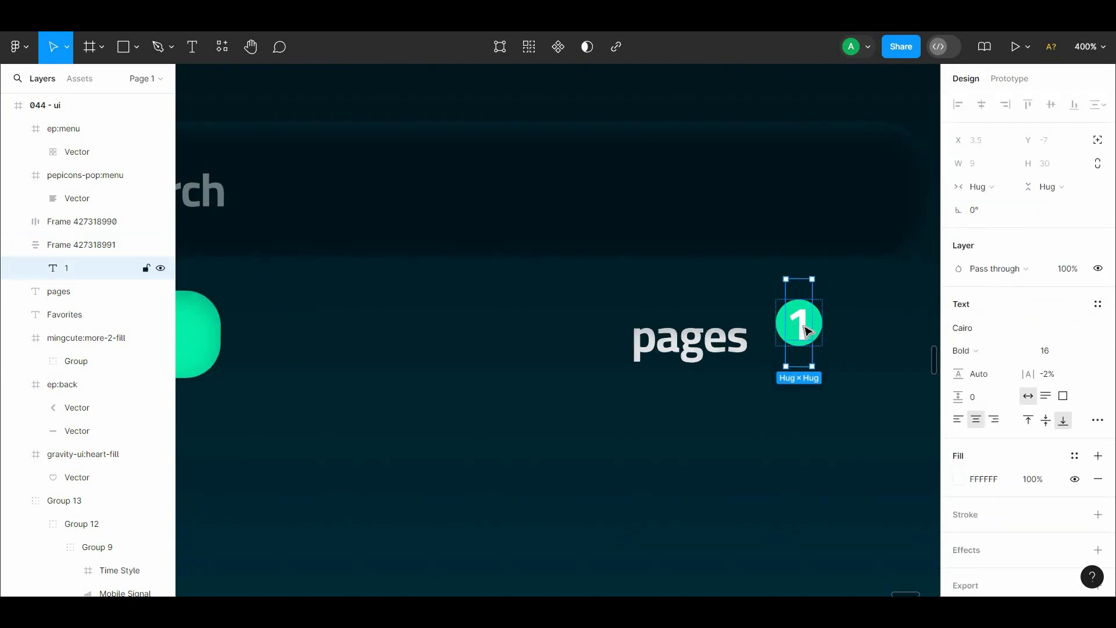
click(884, 393)
scroll(843, 378, right, 1)
drag(756, 341, 756, 352)
drag(686, 401, 796, 311)
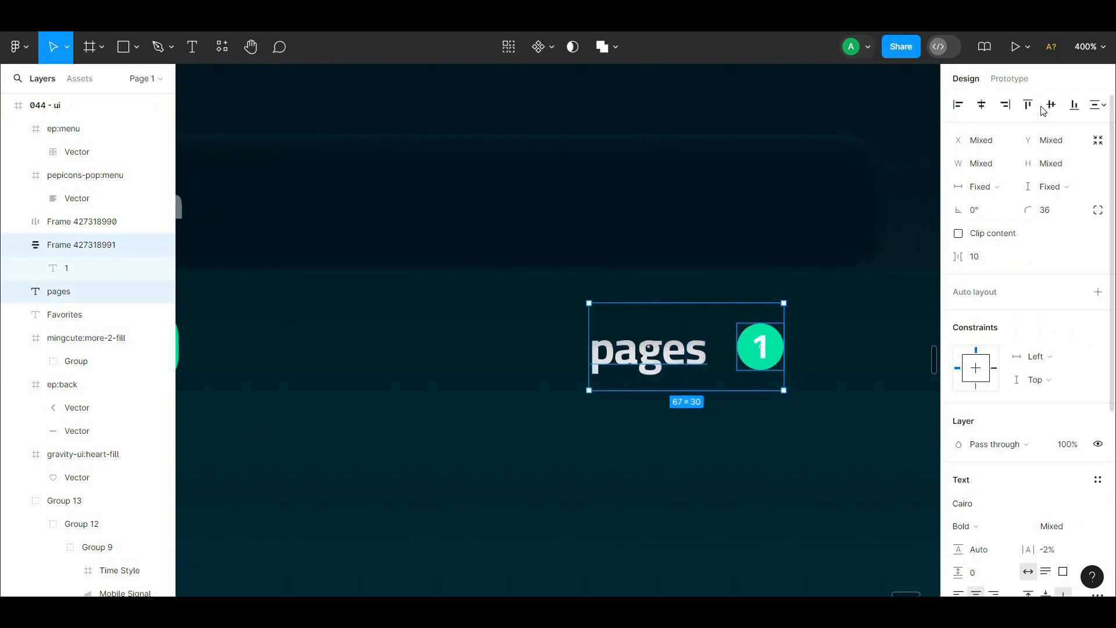
click(860, 435)
Step: Duplicate the number badge beside the original and change the copy's fill to near-black
alt+drag(776, 359, 838, 359)
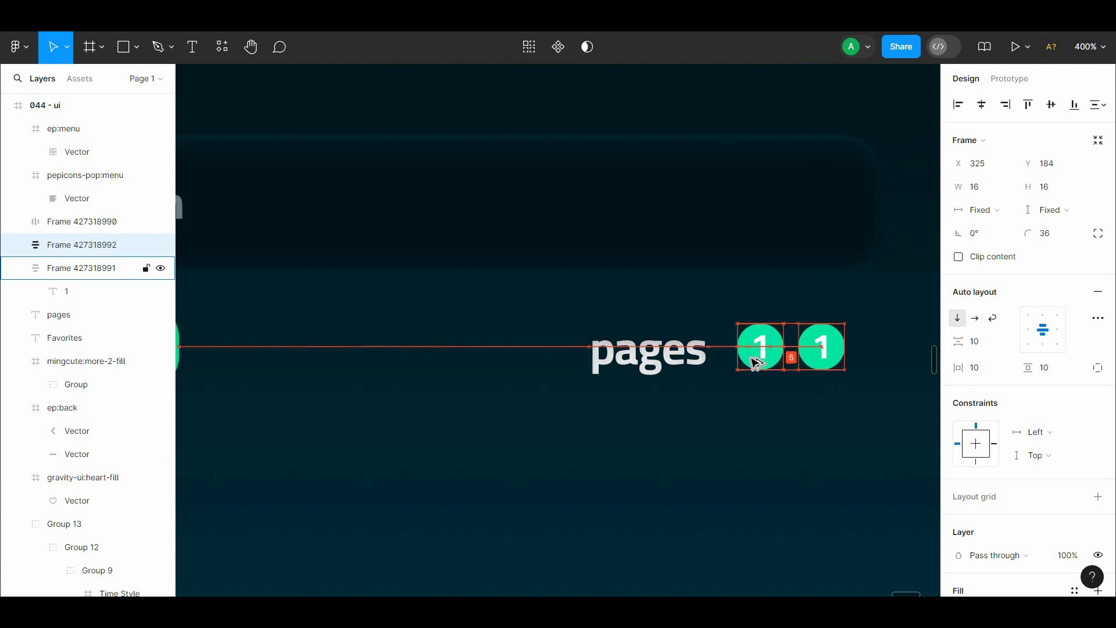
scroll(1023, 349, down, 4)
click(959, 472)
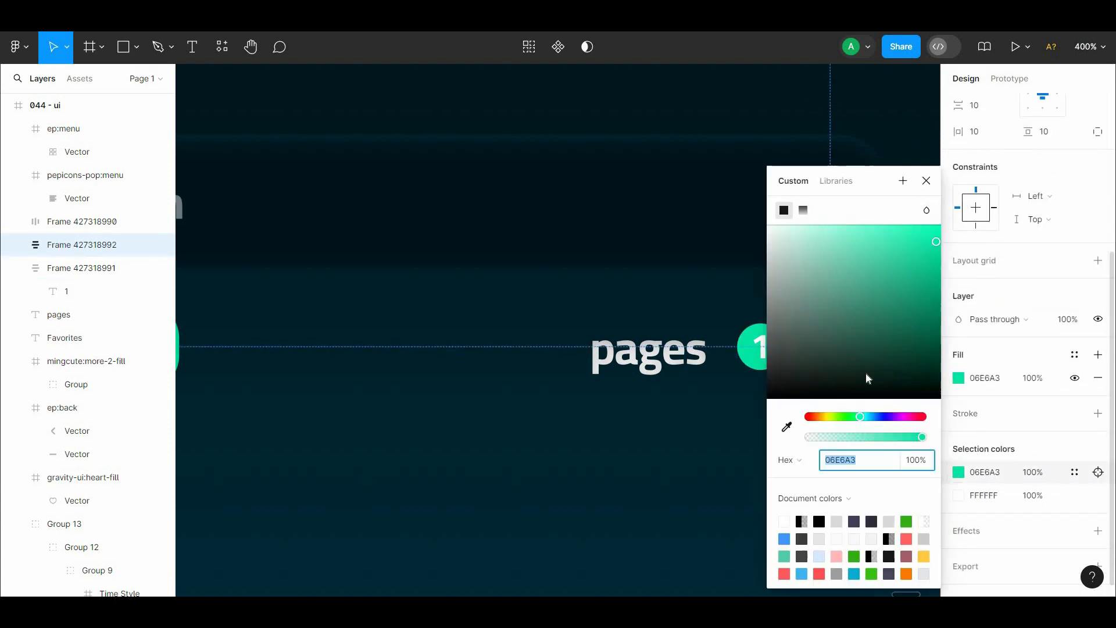
drag(933, 387, 927, 381)
click(700, 452)
drag(700, 451, 593, 455)
click(743, 366)
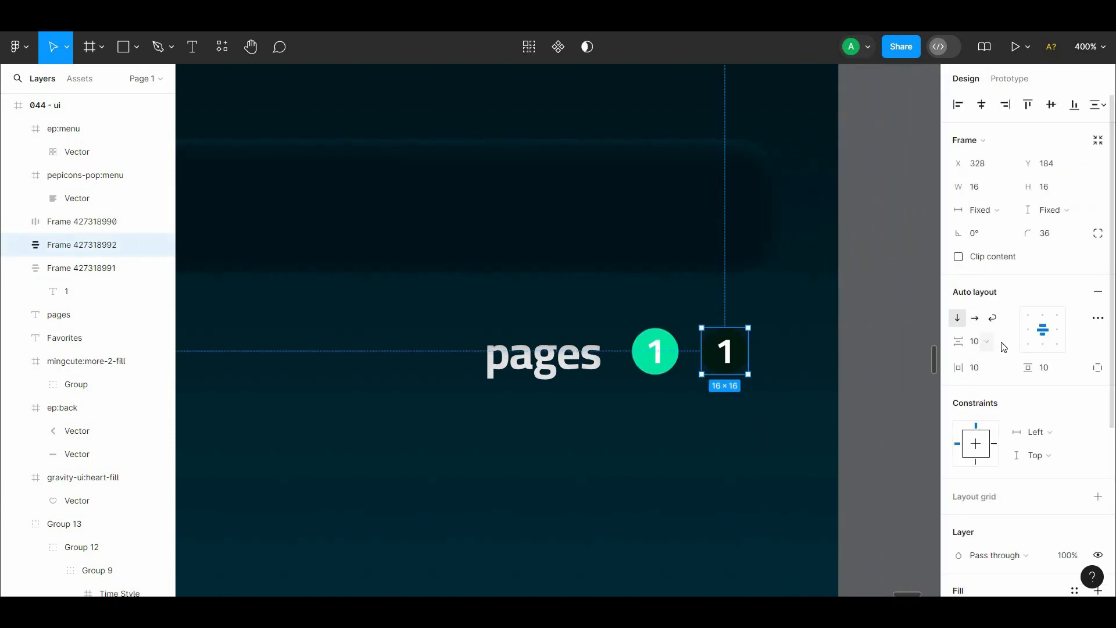
Step: Remove the copied badge's fill and give it a white FFFFFF inside stroke of 1 instead
scroll(1056, 493, down, 1)
click(959, 542)
mouse_move(773, 294)
mouse_down()
mouse_move(756, 297)
mouse_move(706, 464)
mouse_move(758, 297)
mouse_move(730, 182)
mouse_up()
key(ctrl+z)
click(1099, 541)
scroll(1113, 529, down, 2)
click(1098, 420)
click(958, 444)
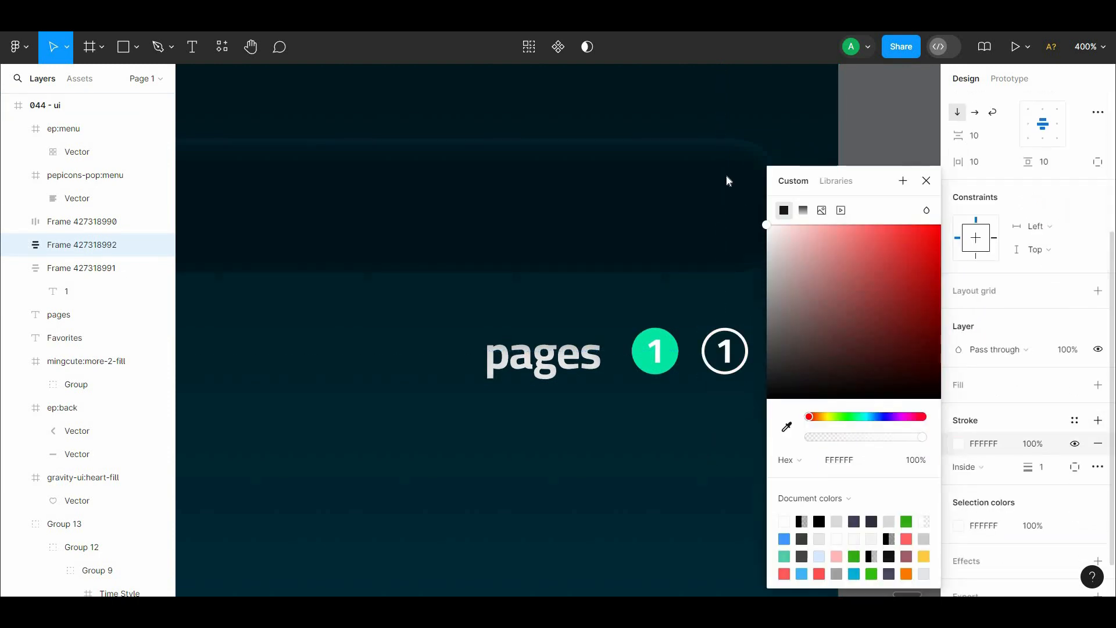
Step: Change the outlined badge's number to 2 and set its stroke weight to 0.5
click(690, 423)
drag(689, 423, 635, 451)
click(667, 391)
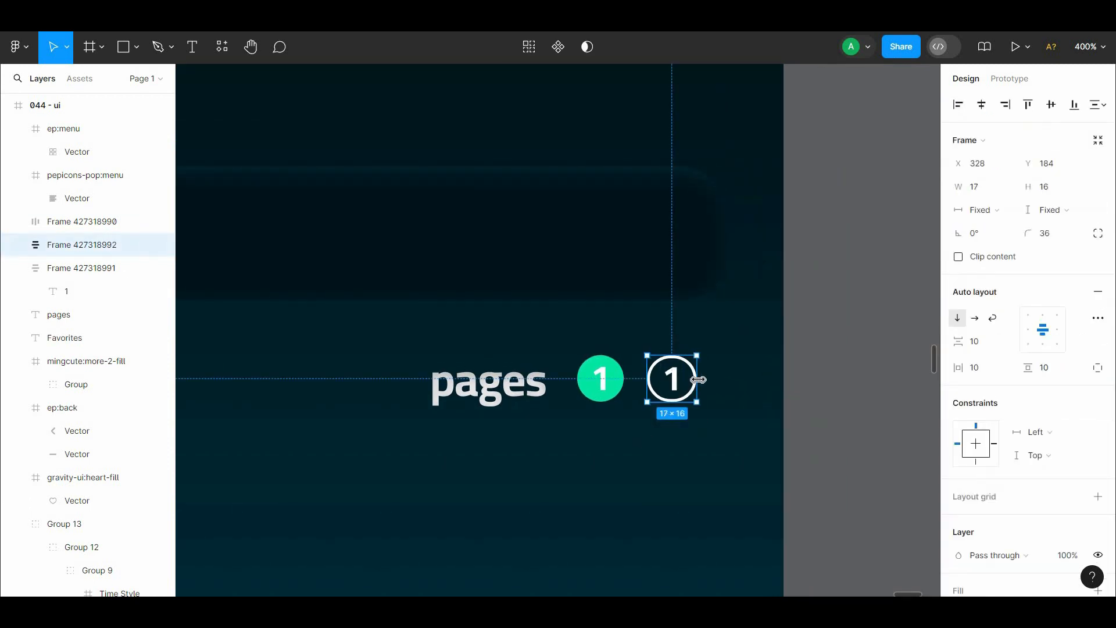
click(841, 365)
drag(703, 381, 687, 403)
double_click(660, 406)
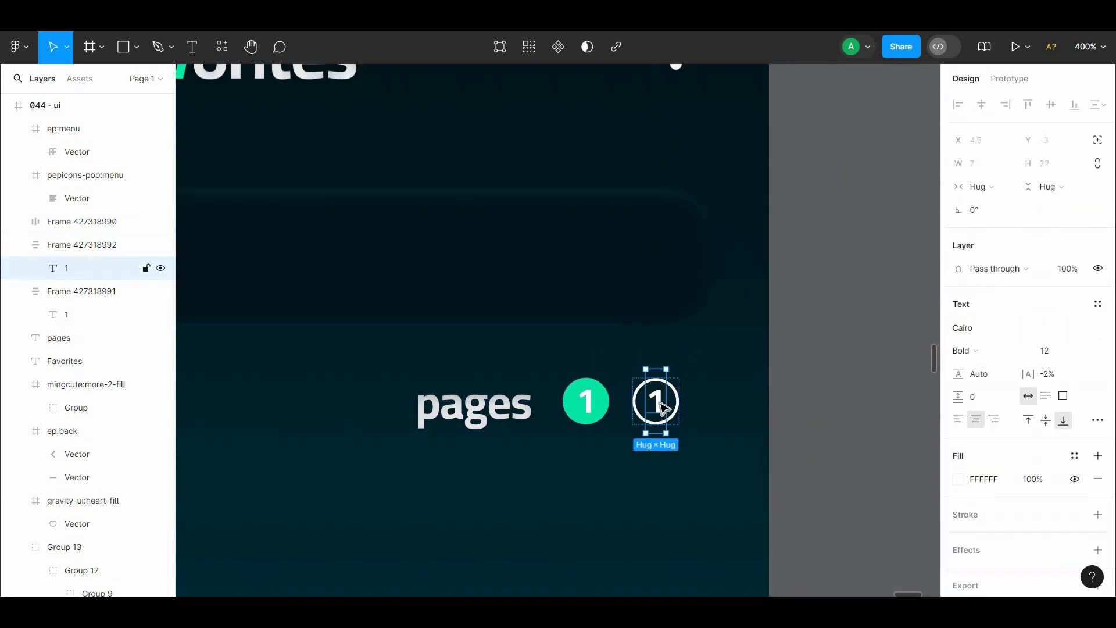
click(693, 428)
click(656, 401)
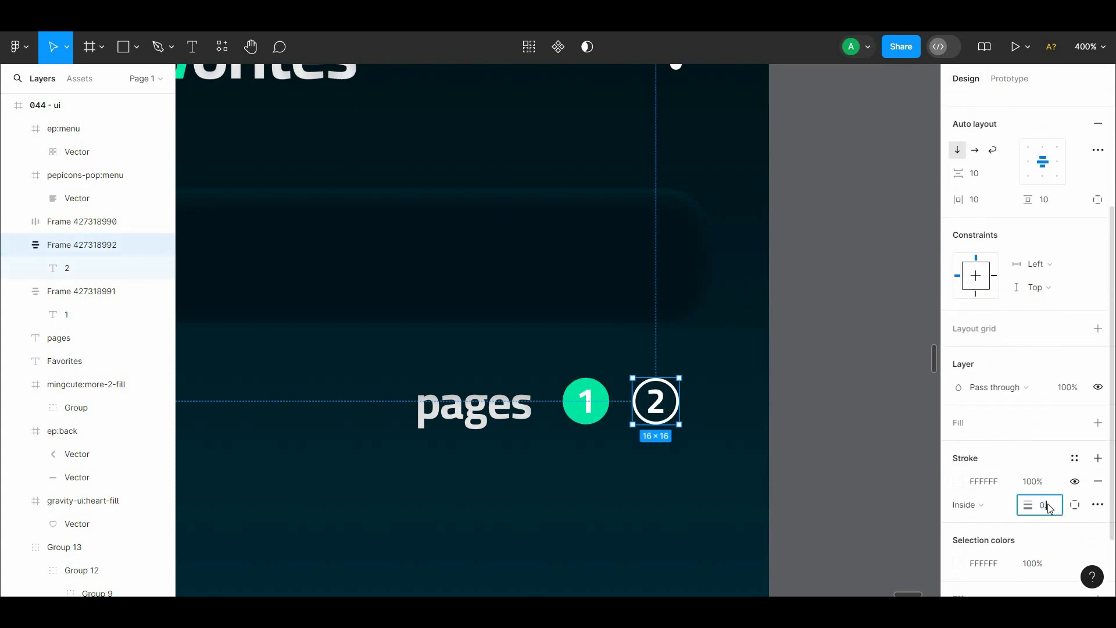
text(0.5)
click(820, 468)
Step: Duplicate the outlined badge as number 3 and set the spacing between the three badges to 4
drag(738, 424, 714, 350)
mouse_move(643, 339)
alt+mouse_down()
mouse_move(700, 339)
mouse_move(641, 345)
alt+mouse_up()
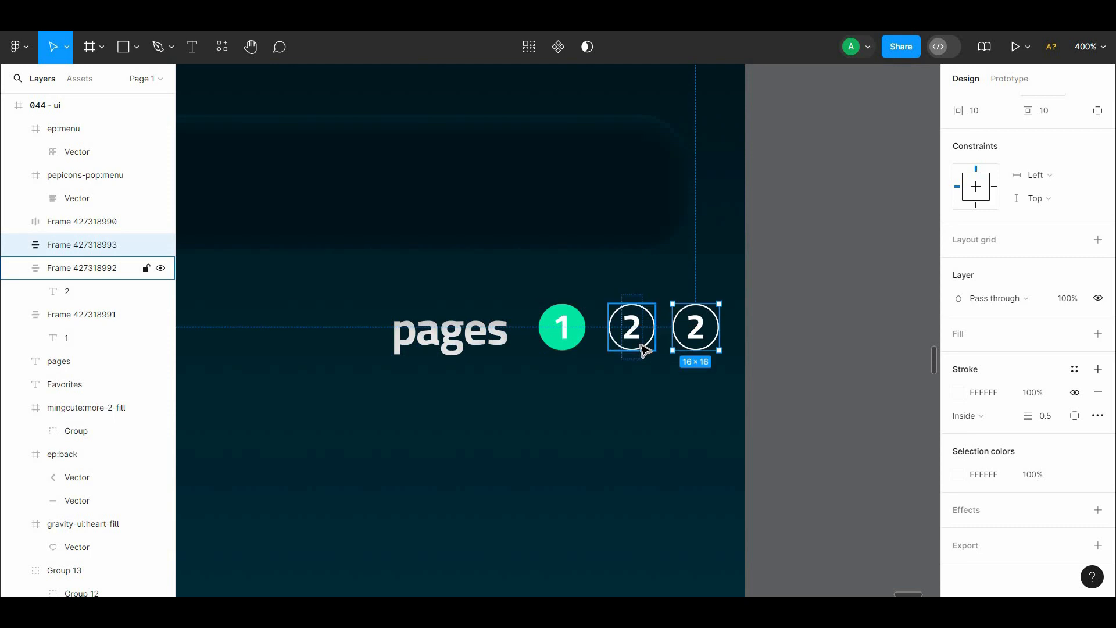
double_click(701, 336)
text(3)
drag(747, 395, 560, 316)
click(709, 340)
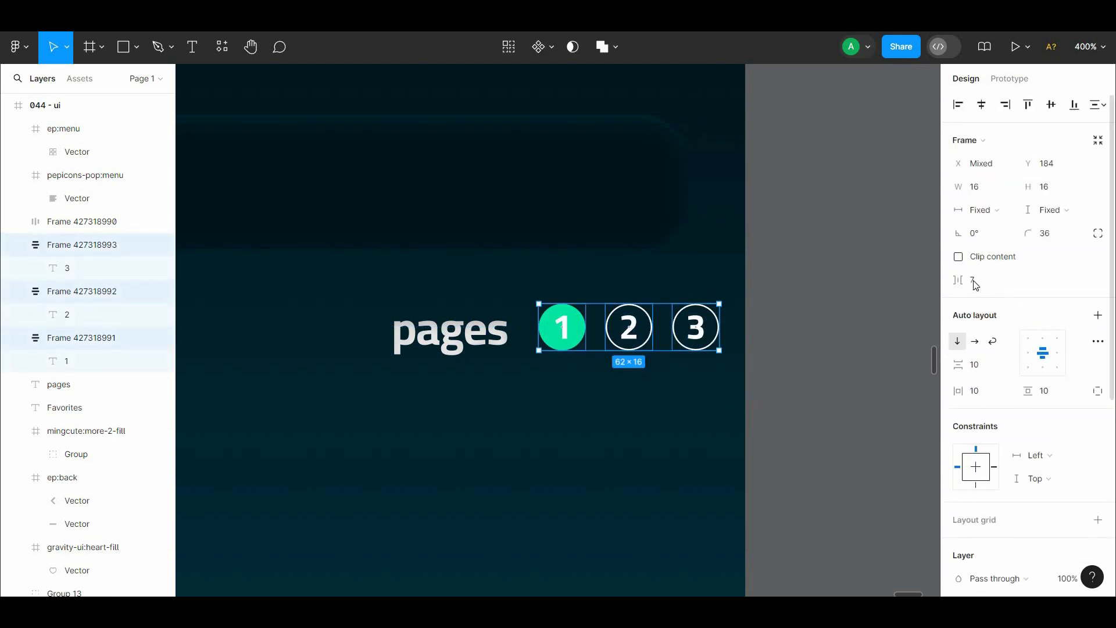
text(4)
Step: Duplicate the outlined badge once more as number 4, keeping the spacing of 4
click(864, 312)
drag(738, 336, 775, 307)
double_click(769, 305)
Step: Move the "pages" label and the four number badges together so the row ends flush with the search bar's right edge
drag(838, 347, 552, 273)
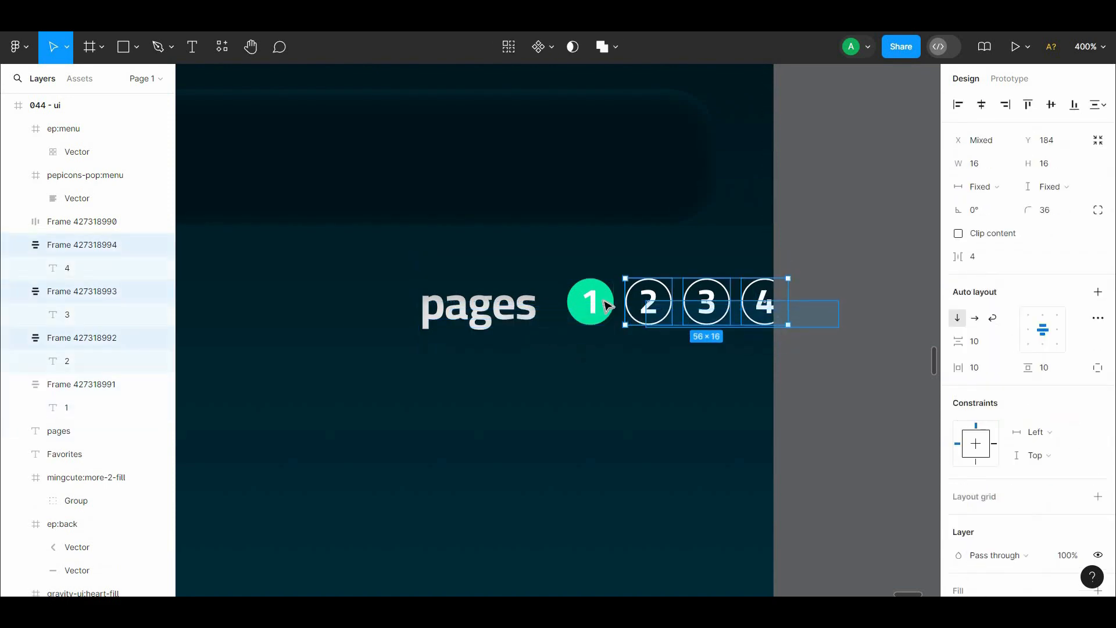
shift+click(526, 318)
drag(530, 319, 455, 314)
key(alt)
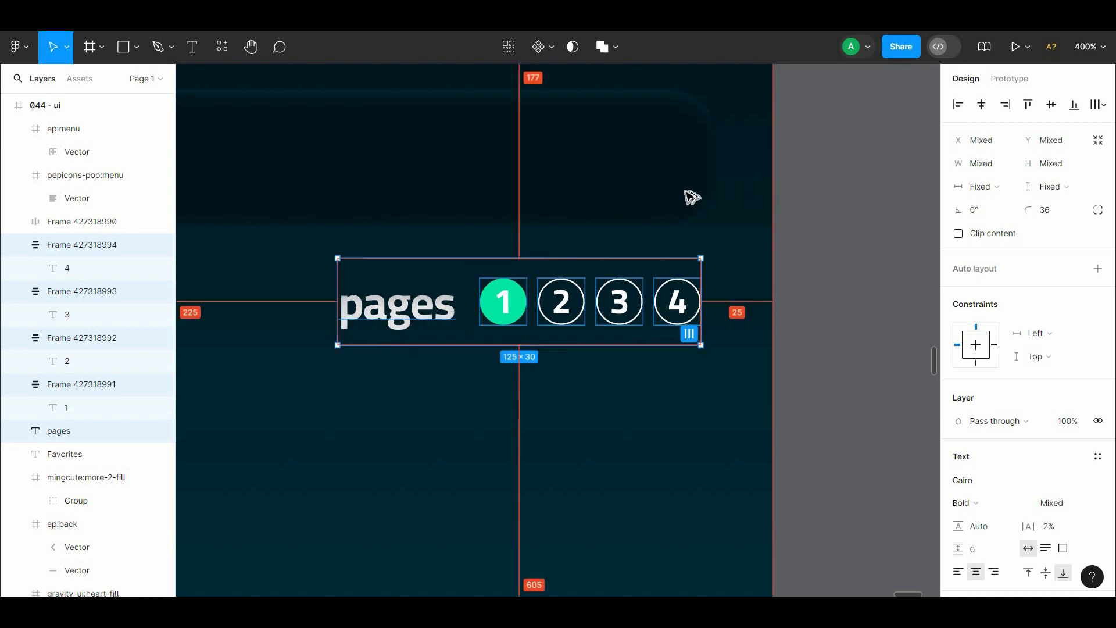
key(Right)
key(Right)
key(Right)
key(Right)
key(Right)
key(Left)
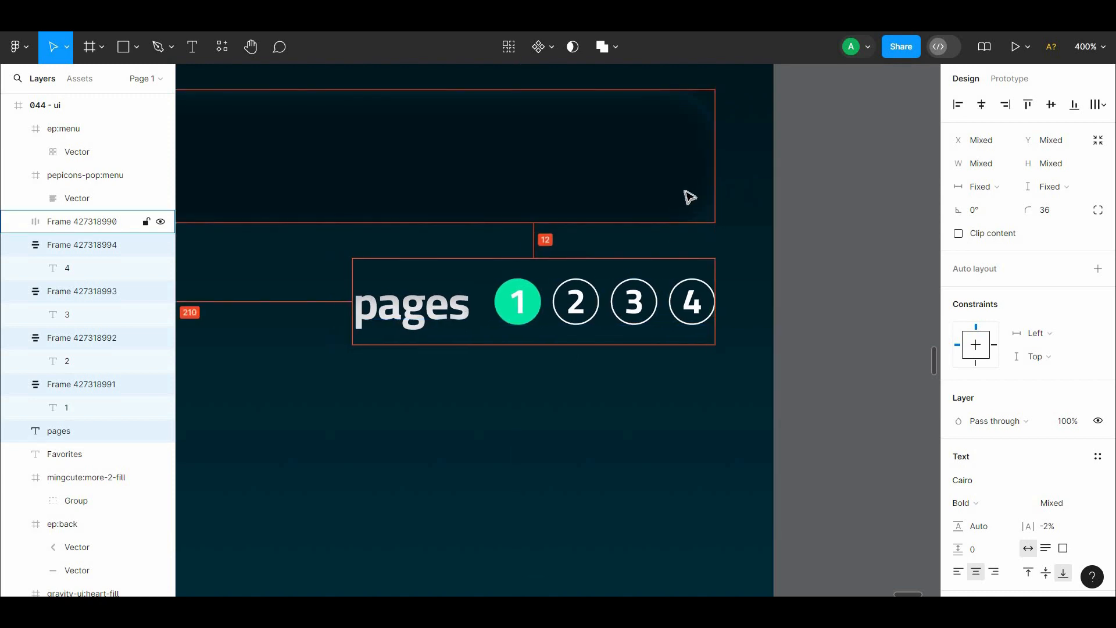
click(778, 280)
key(ctrl+minus)
drag(777, 279, 901, 257)
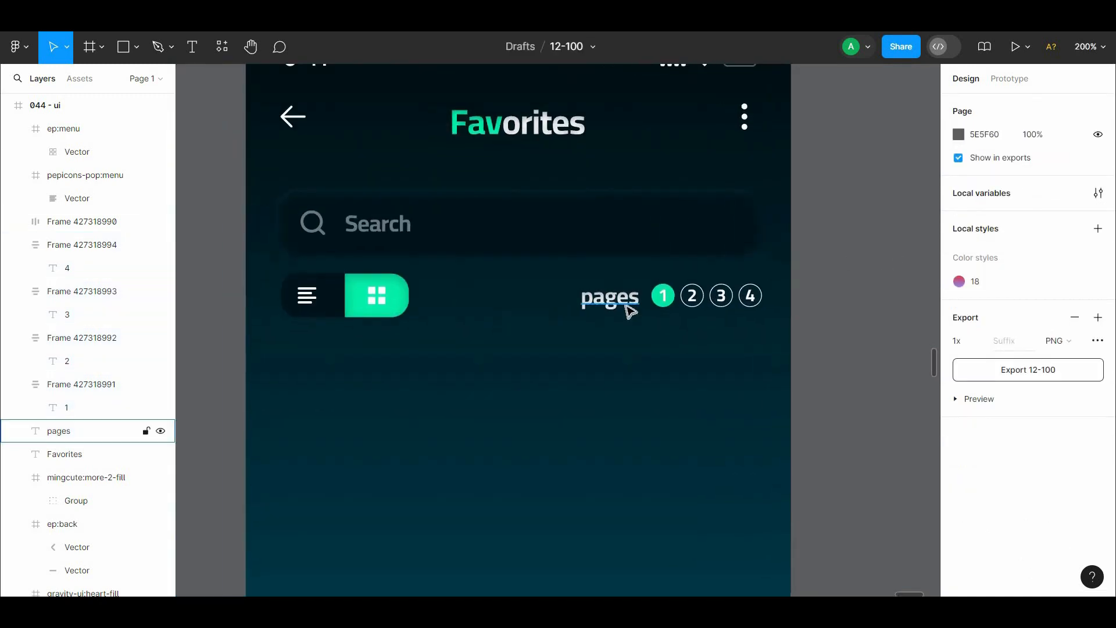
Step: Add an inner shadow effect to the green number 1 badge in the pagination row
drag(785, 361, 806, 341)
scroll(1106, 552, down, 4)
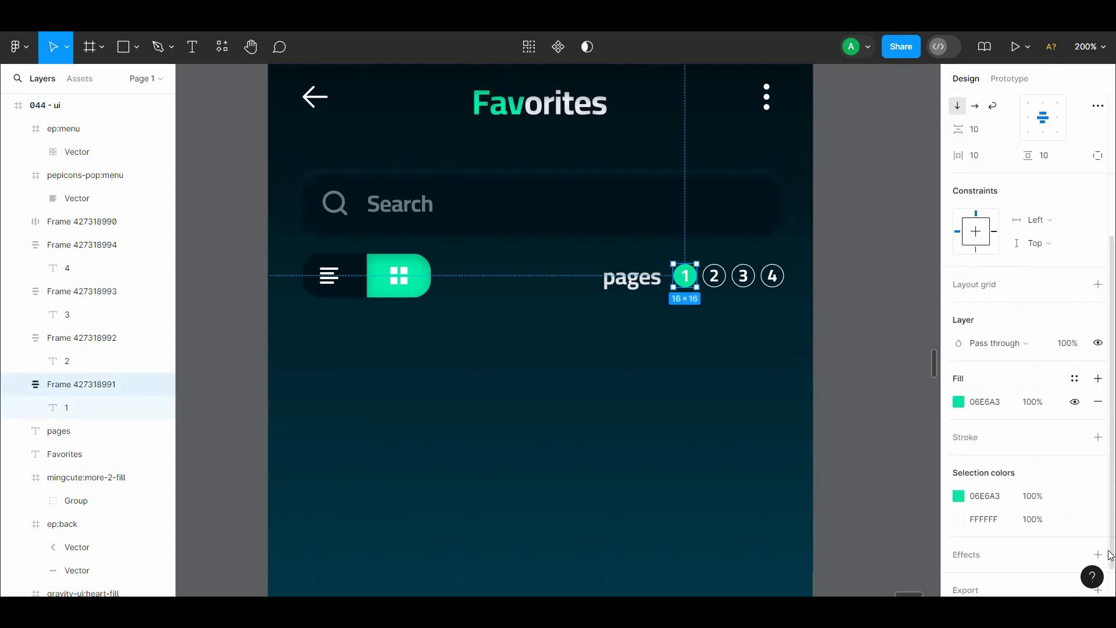
click(1097, 512)
click(978, 535)
click(979, 535)
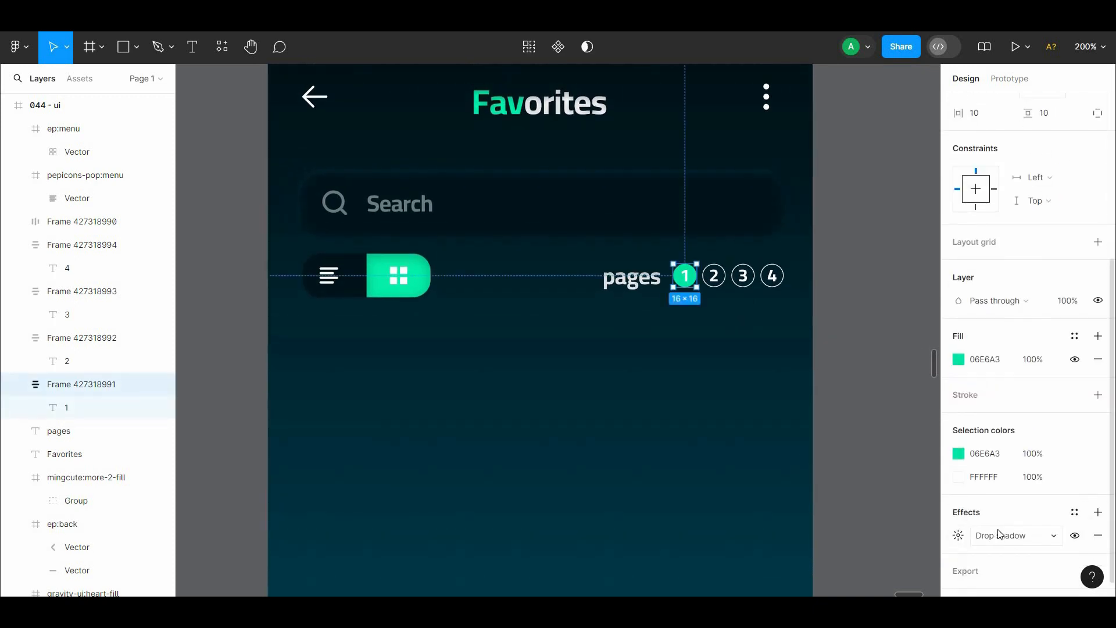
click(999, 533)
click(998, 516)
click(958, 535)
click(862, 428)
scroll(391, 248, down, 1)
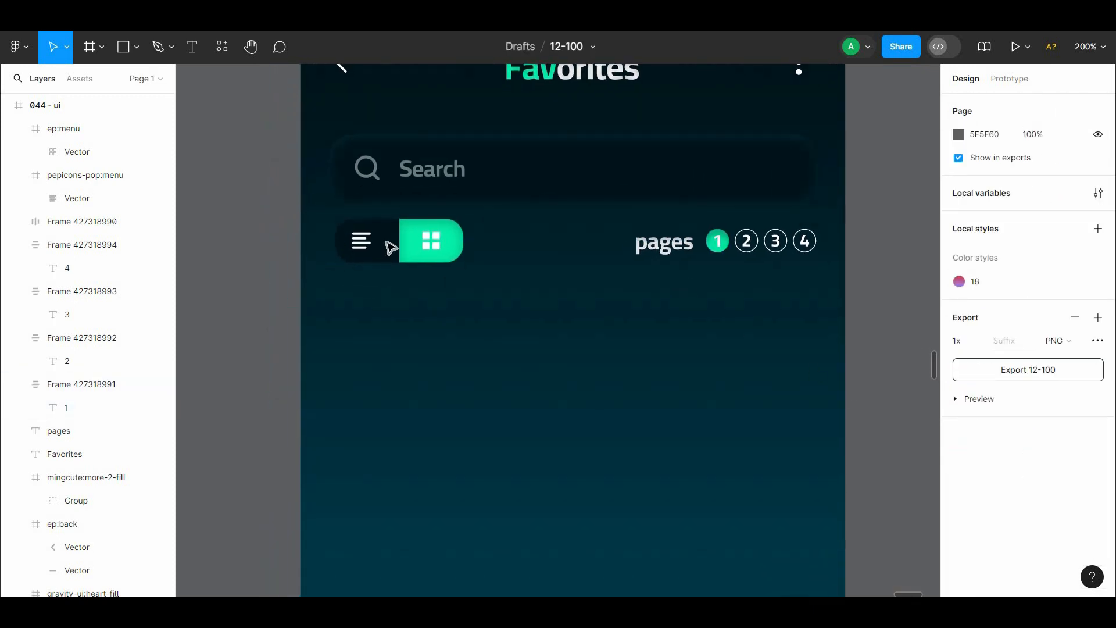
Step: Apply an inner shadow to the "pages" label with a Y offset of 2 and a blur of 4
click(442, 253)
click(552, 303)
click(664, 243)
scroll(1114, 513, down, 2)
click(958, 509)
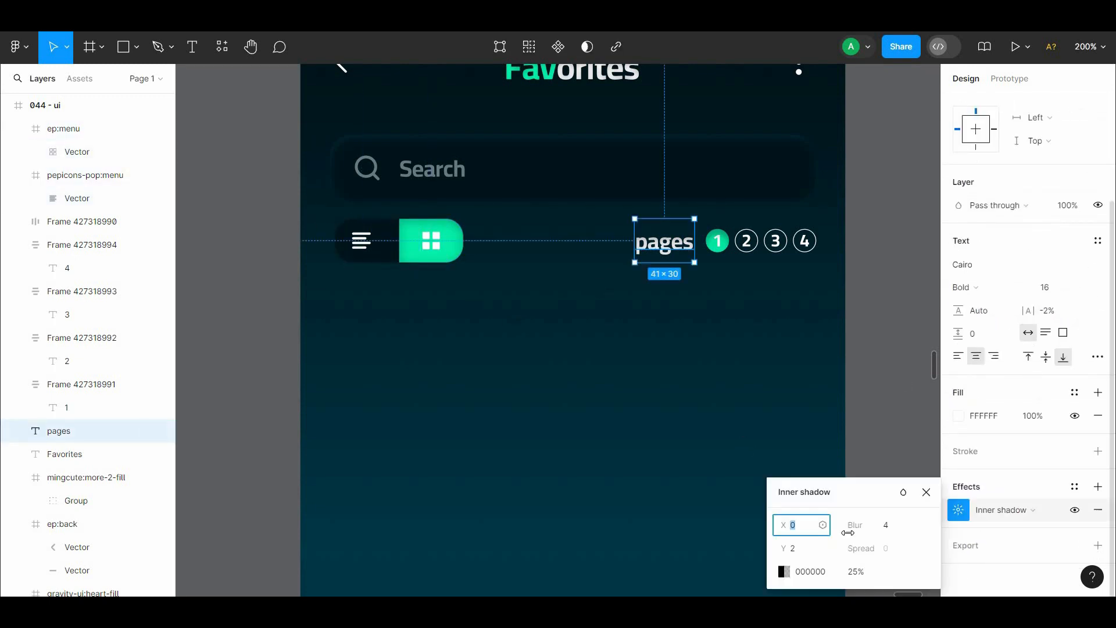
drag(18, 517, 1090, 516)
click(630, 415)
key(minus)
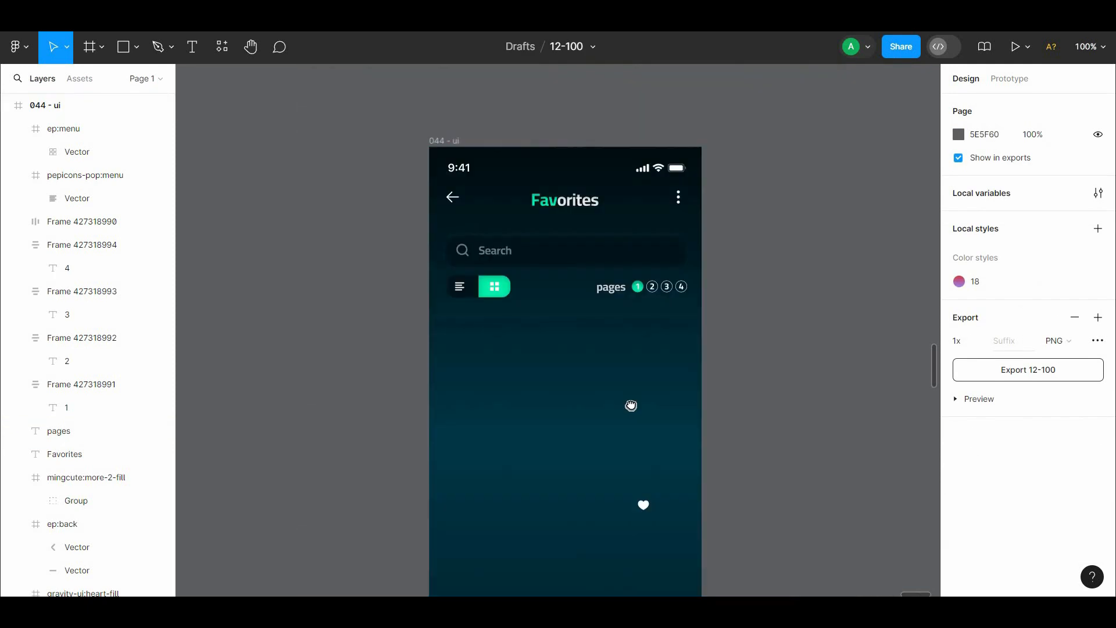
Step: Nudge the "pages" label and the four number badges together slightly to the left
drag(630, 406, 648, 355)
drag(737, 268, 457, 227)
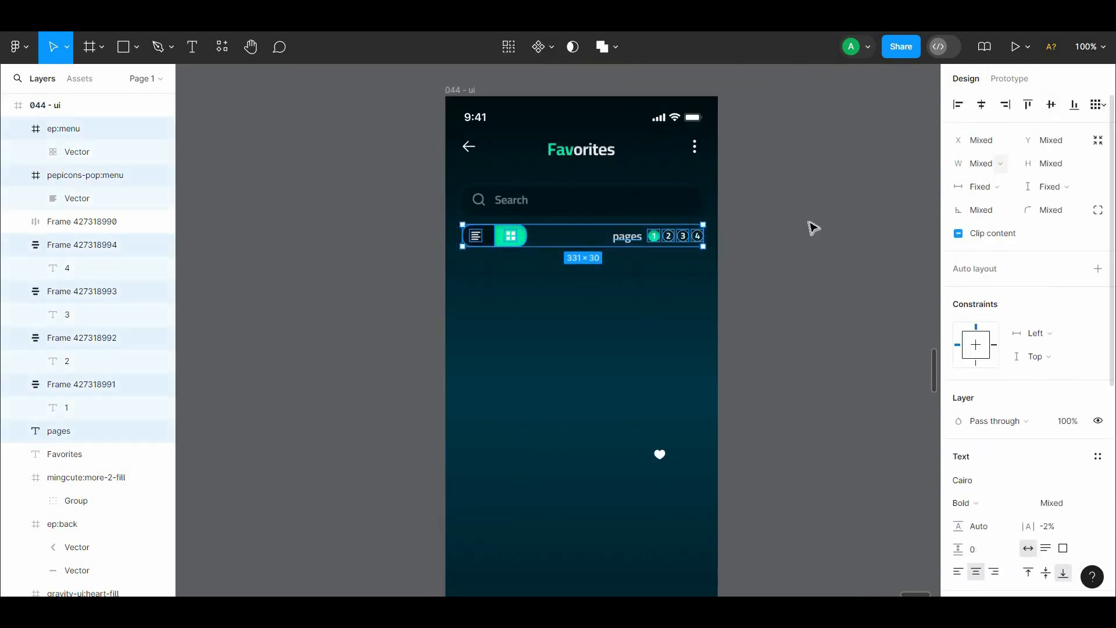
click(759, 300)
click(637, 243)
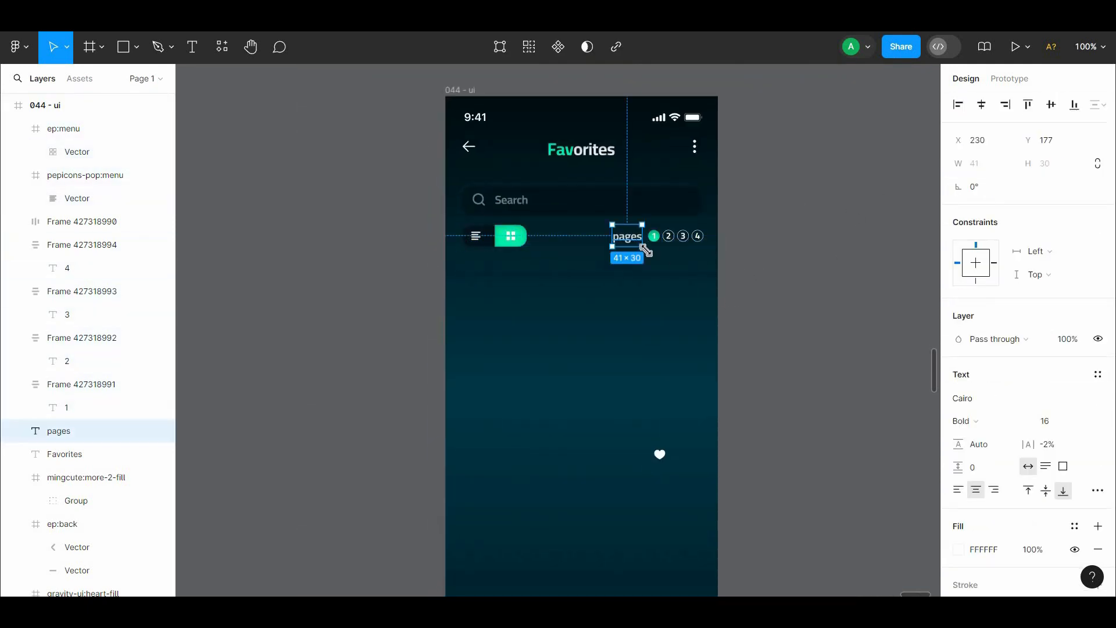
click(668, 268)
drag(763, 259, 618, 238)
key(super)
drag(711, 254, 634, 235)
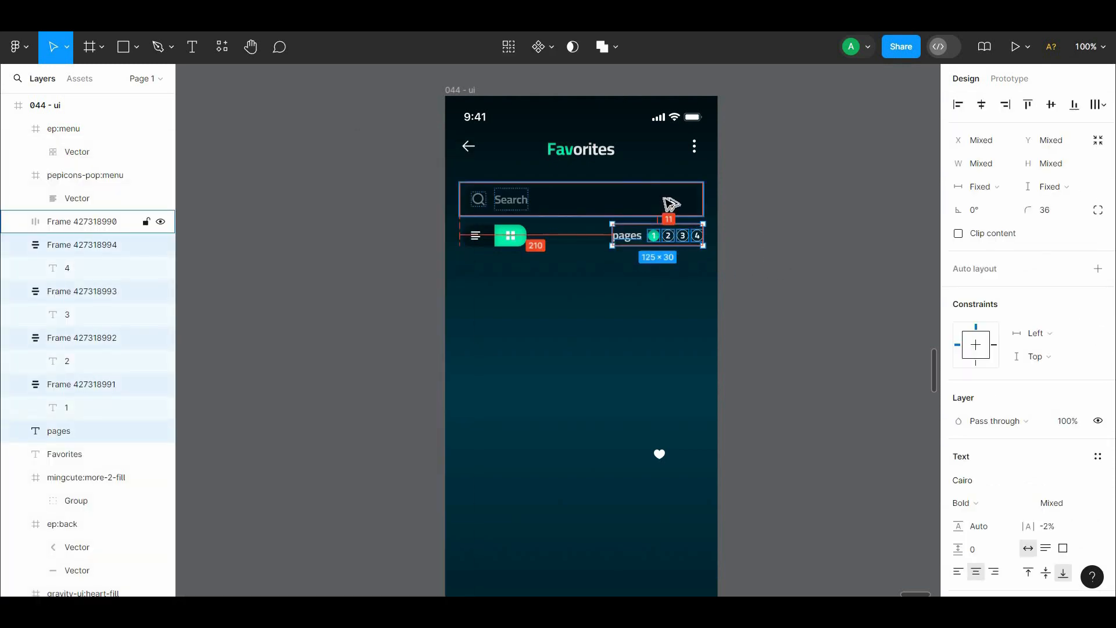
click(754, 217)
drag(755, 251, 783, 252)
click(658, 234)
click(1077, 421)
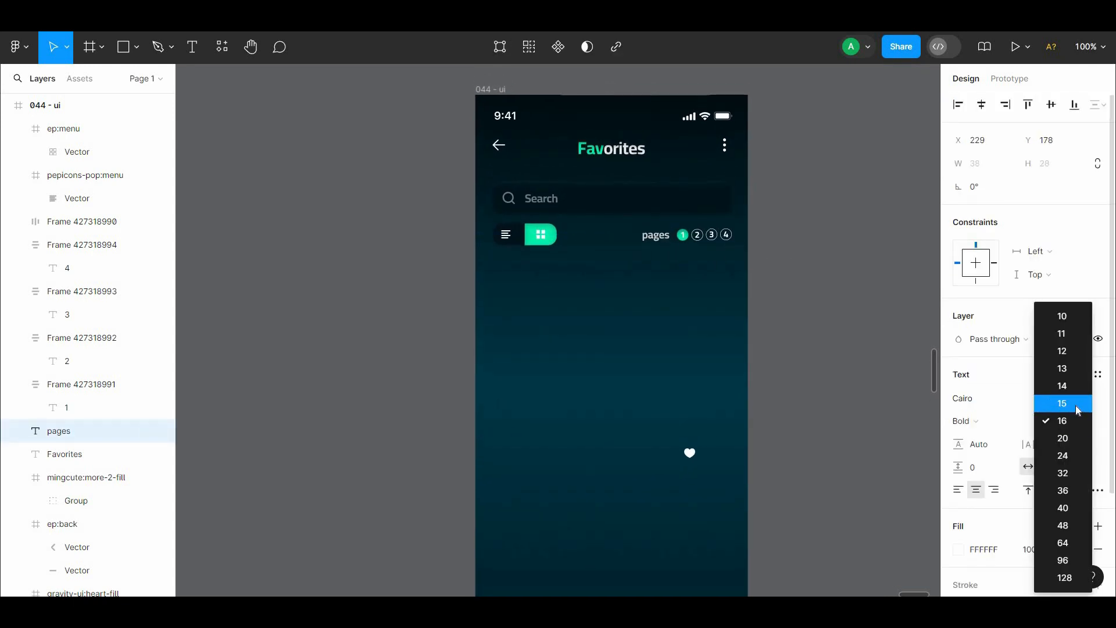
click(1071, 421)
click(773, 326)
Step: Draw a rectangle about 156 × 147 below the view toggle and place it at X 20, Y 253
drag(742, 320, 780, 270)
scroll(779, 253, up, 5)
drag(282, 204, 508, 417)
drag(393, 338, 399, 339)
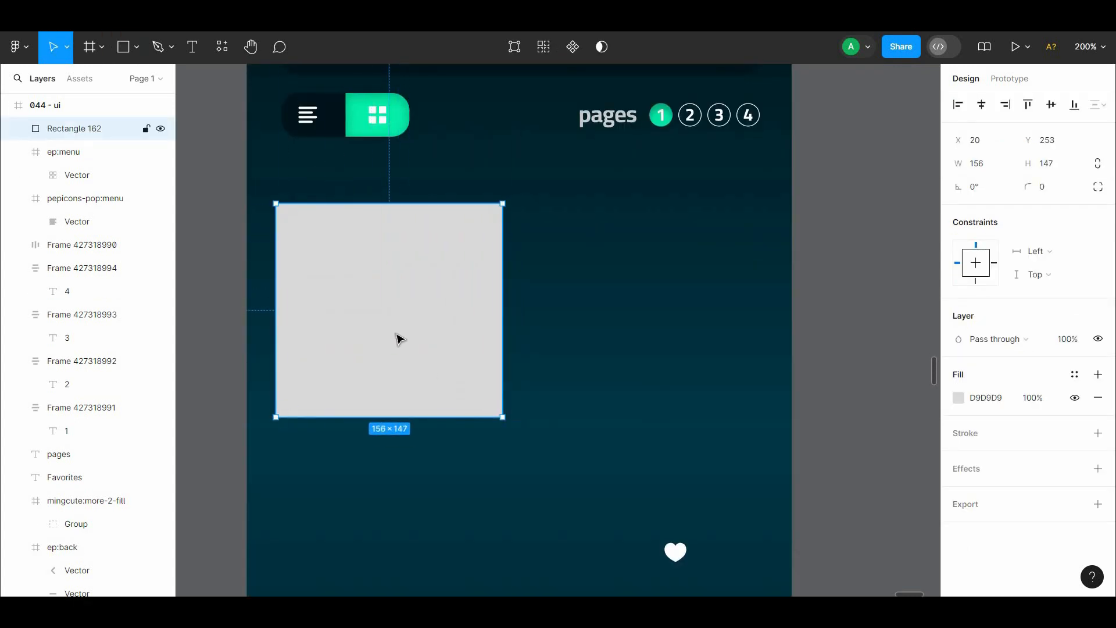
drag(411, 186, 415, 304)
Step: Duplicate the rectangle beside the first at the same height and nudge the copy to X 196
drag(395, 381, 653, 384)
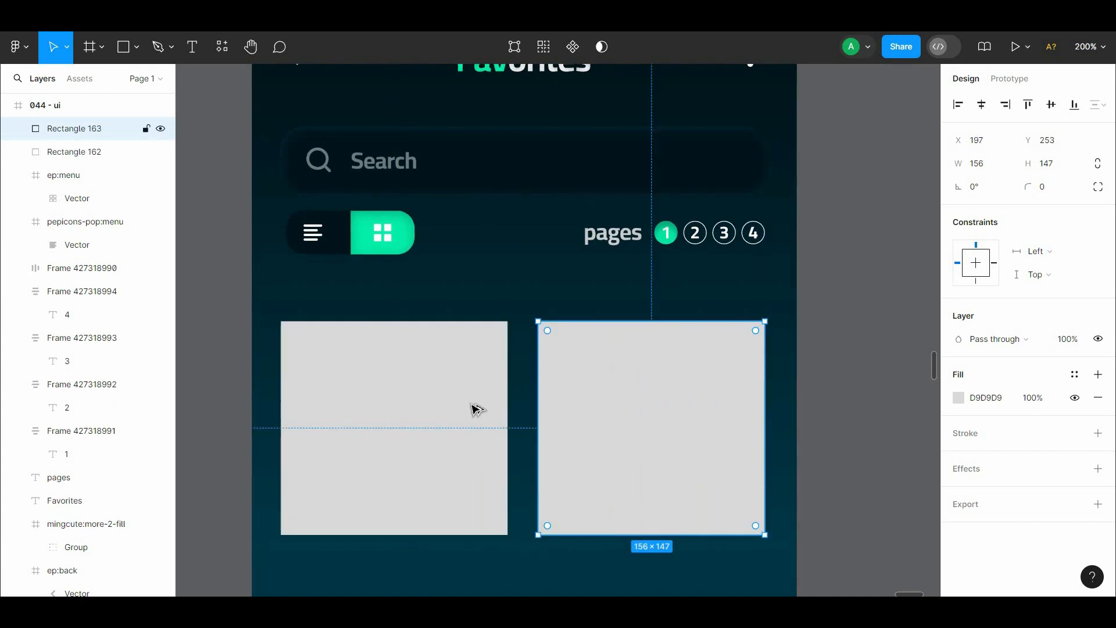
drag(549, 381, 557, 291)
key(Right)
key(Left)
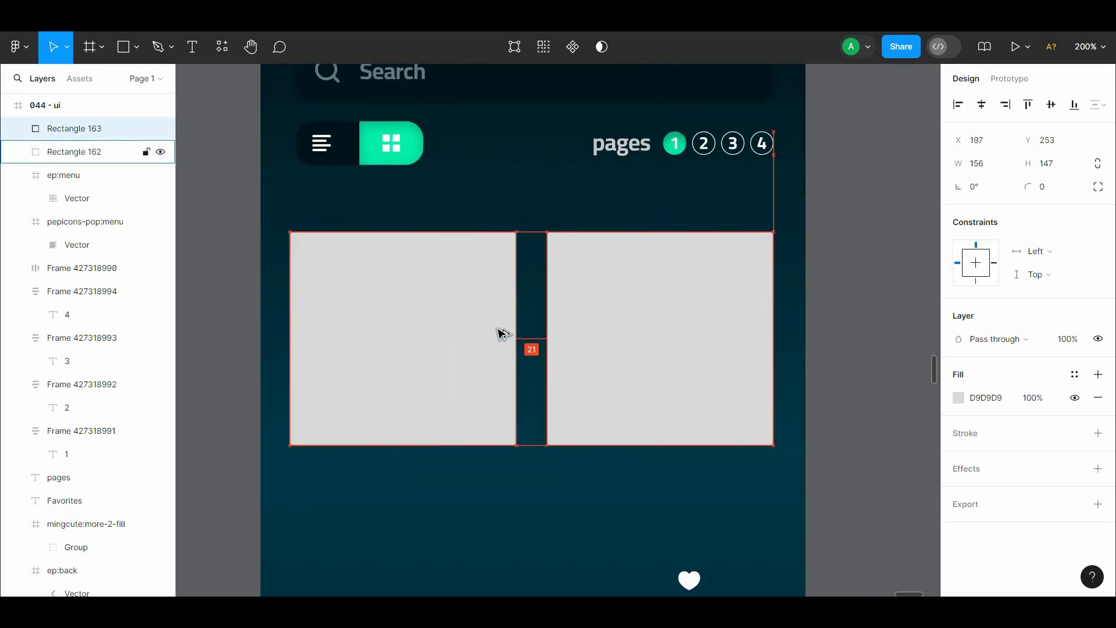
key(Right)
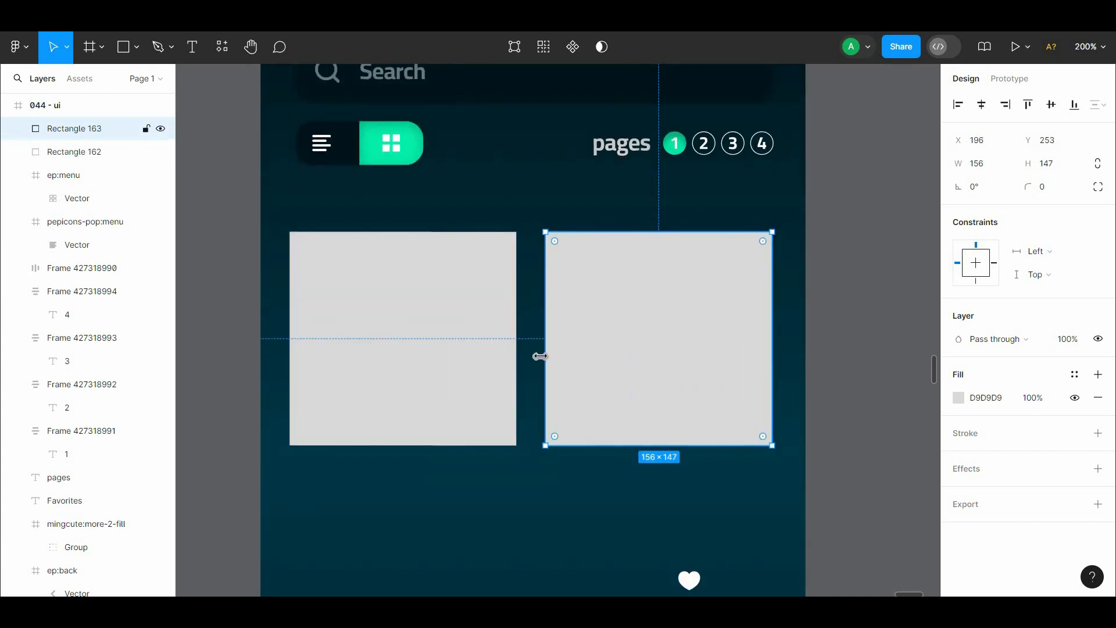
Step: Set the second rectangle's height to 156 and nudge it right to X 199
click(530, 361)
click(556, 366)
text(156)
click(910, 198)
click(737, 307)
key(alt)
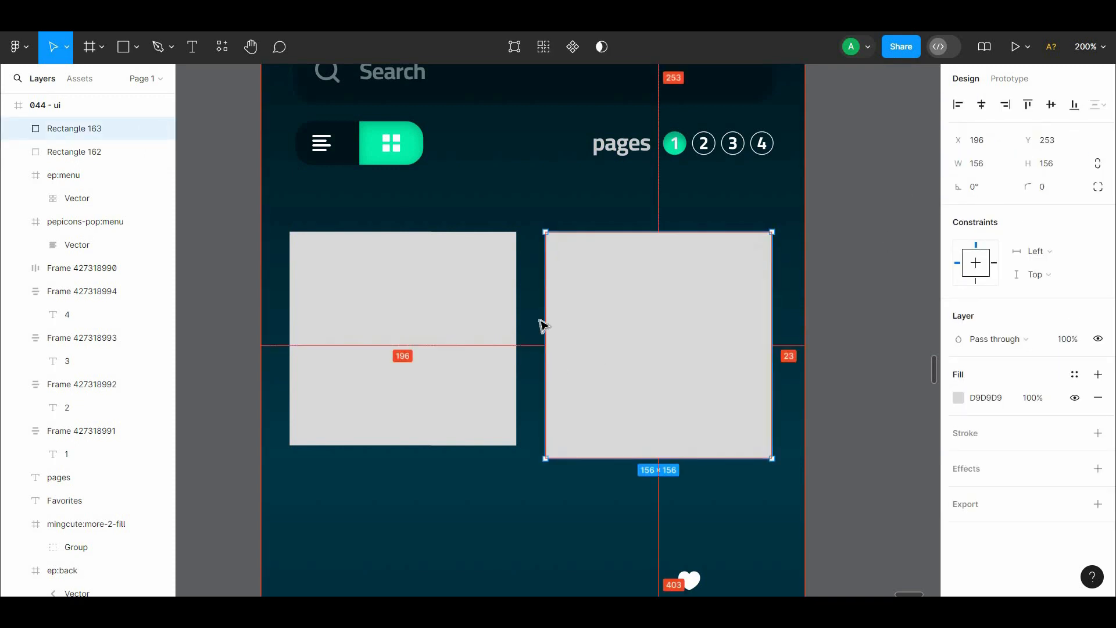
key(Right)
key(Right)
key(Right)
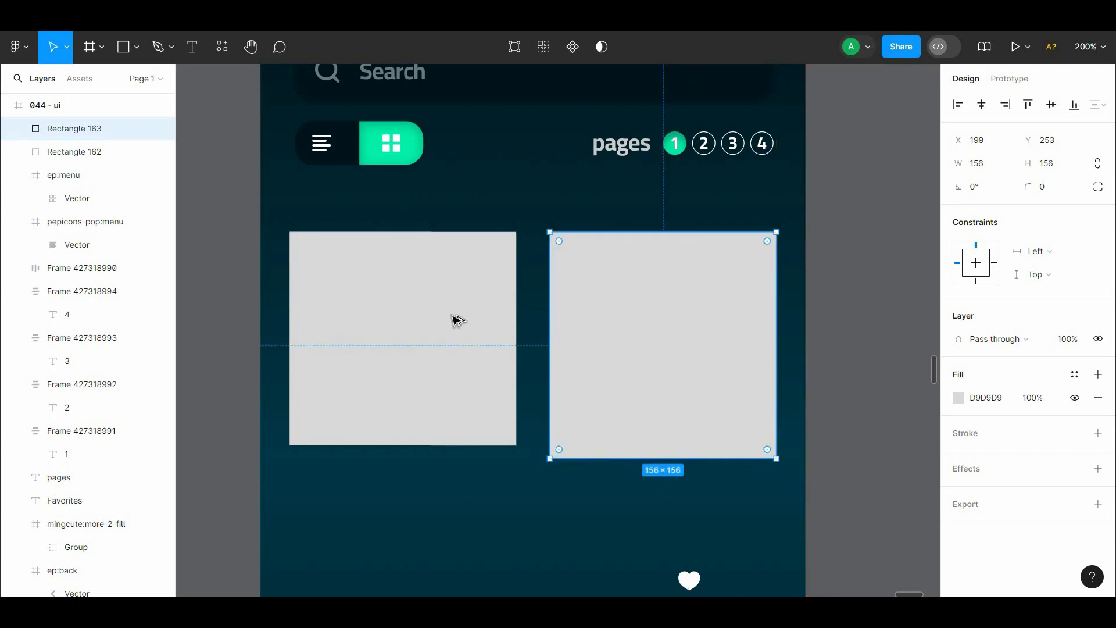
Step: Delete the shorter first rectangle and replace it with a copy of the 156 × 156 rectangle at X 20
click(461, 320)
key(Delete)
click(560, 332)
drag(560, 331, 299, 331)
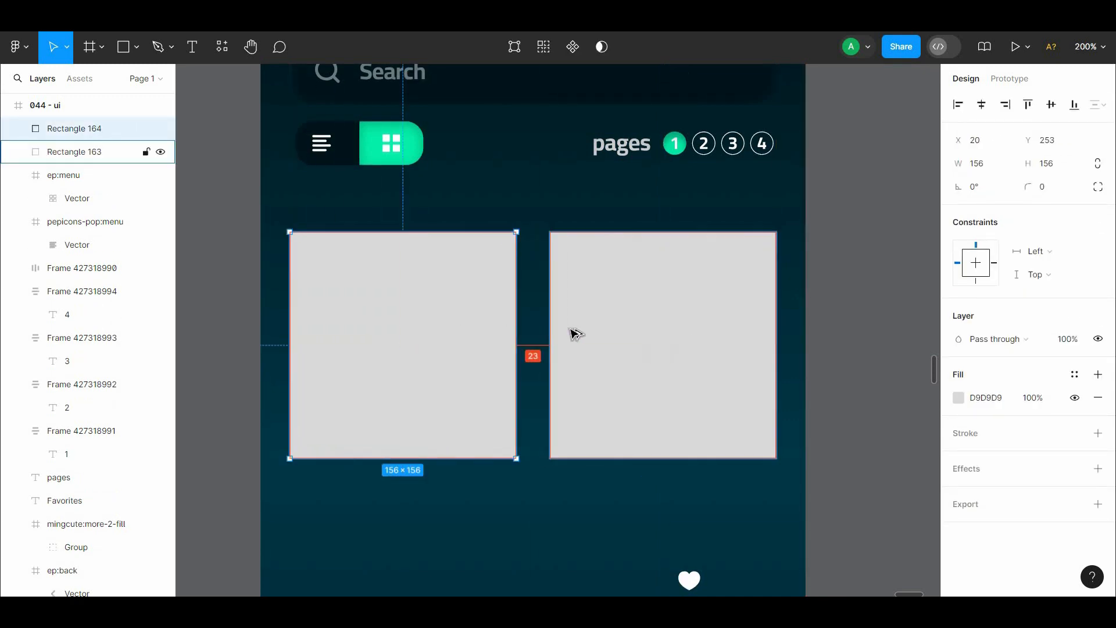
Step: Narrow the second-column rectangle to 155 wide at X 200 and place a copy of it over the first-column rectangle
click(698, 326)
scroll(639, 297, down, 2)
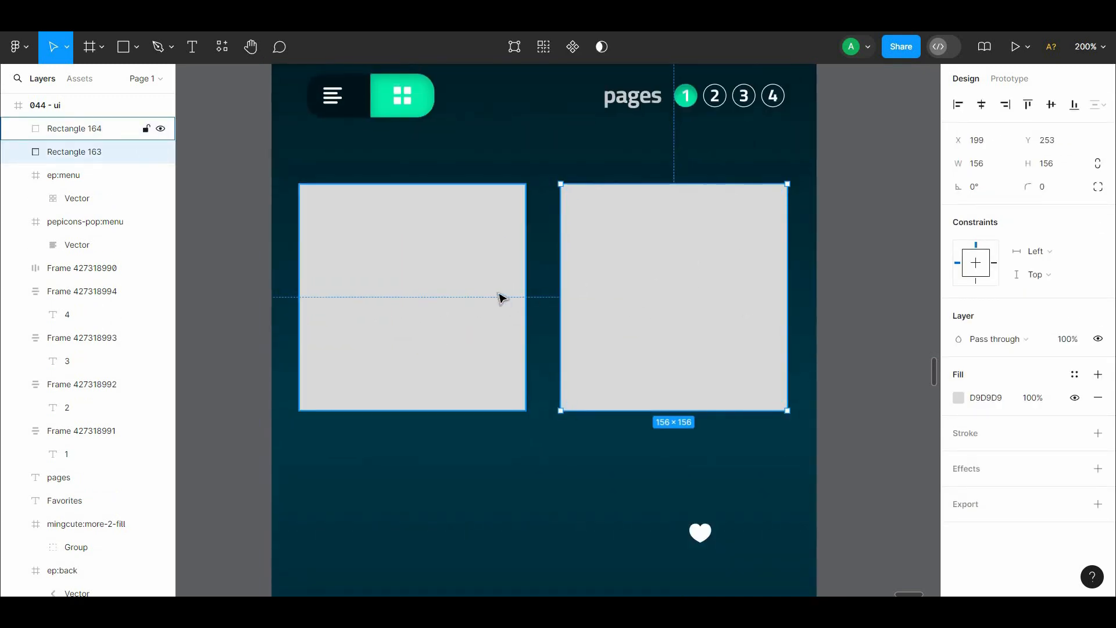
shift+click(419, 325)
drag(296, 316, 305, 349)
click(287, 349)
click(779, 323)
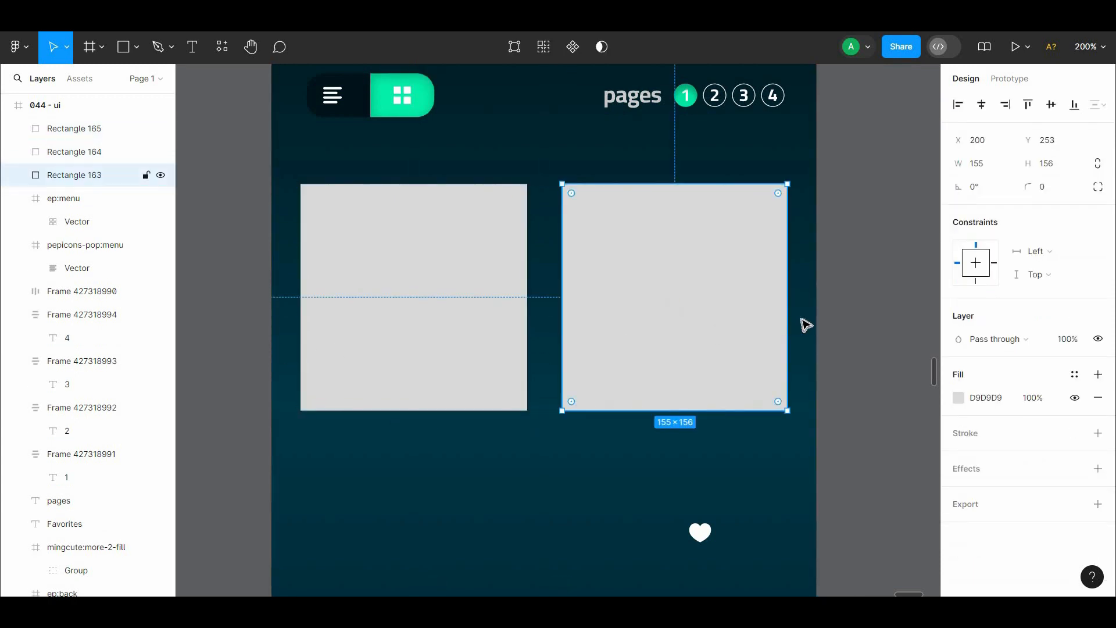
click(691, 438)
Step: Shorten both 155-wide rectangles to a height of 110 and delete the leftover taller rectangle behind the first one
drag(675, 424, 657, 360)
click(611, 291)
shift+click(448, 172)
click(729, 219)
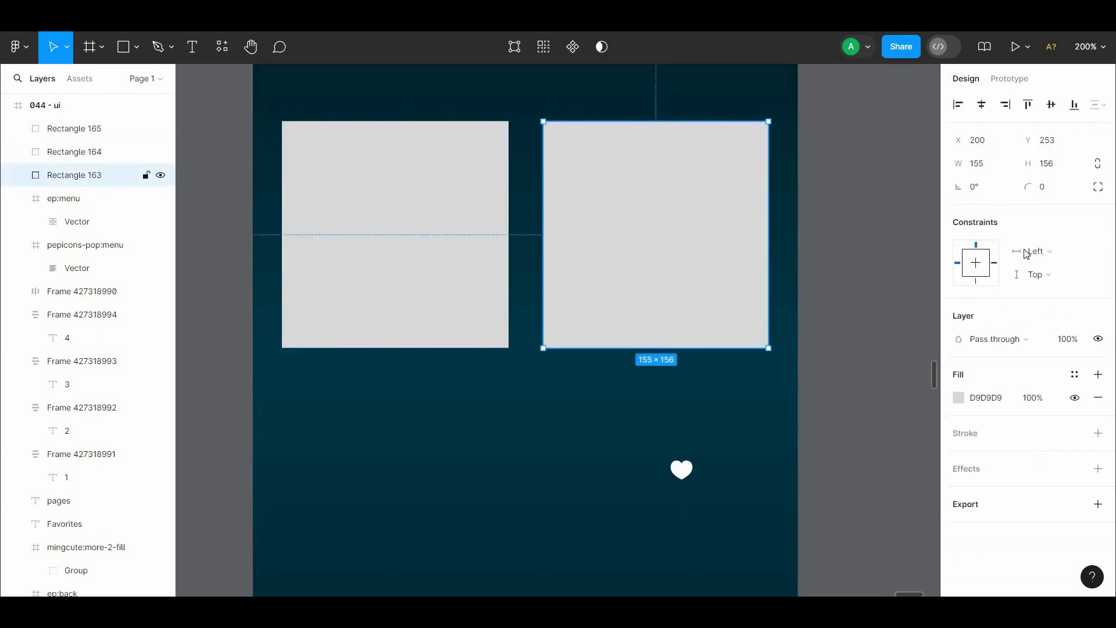
click(1064, 195)
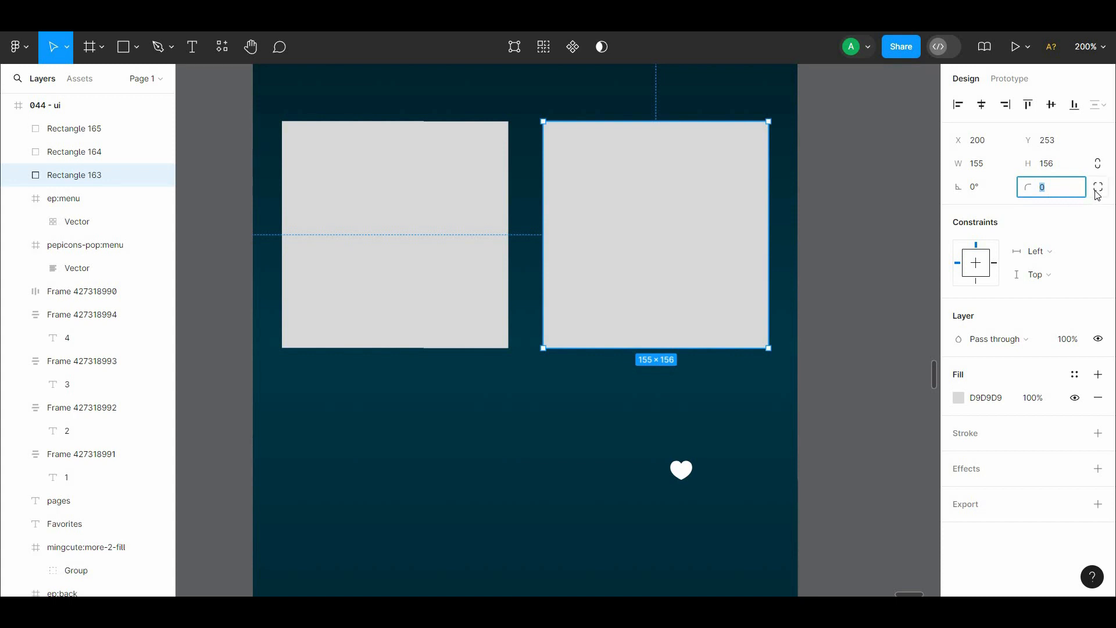
shift+click(501, 279)
drag(568, 347, 567, 281)
click(497, 301)
key(Delete)
Step: Round only the two upper corners of both rectangles with a radius of 16
click(718, 246)
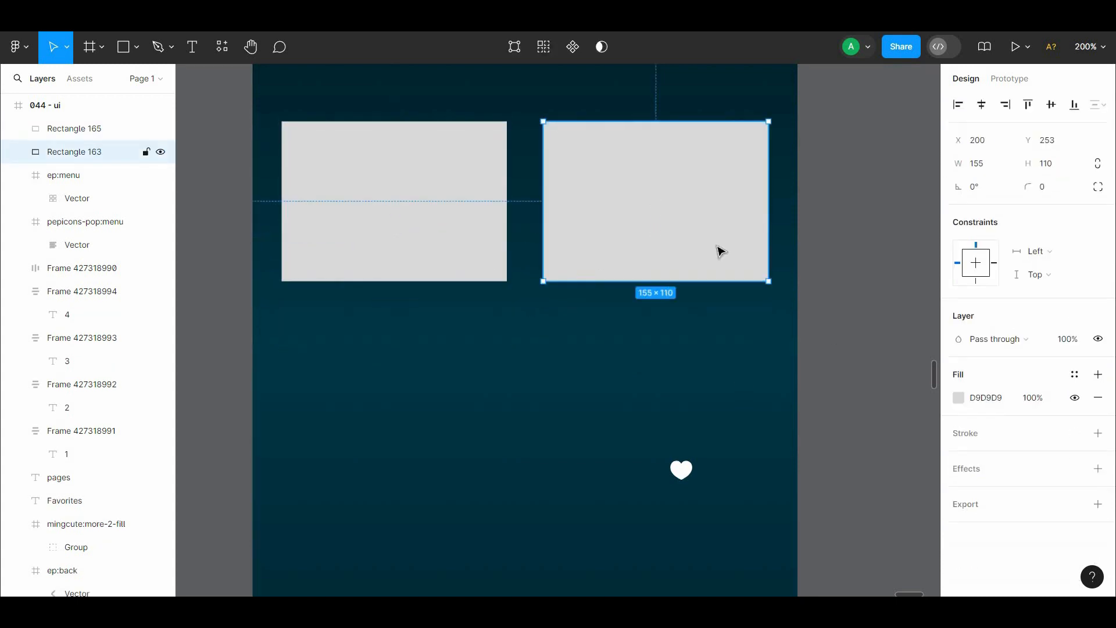
shift+click(465, 232)
click(1101, 192)
click(891, 225)
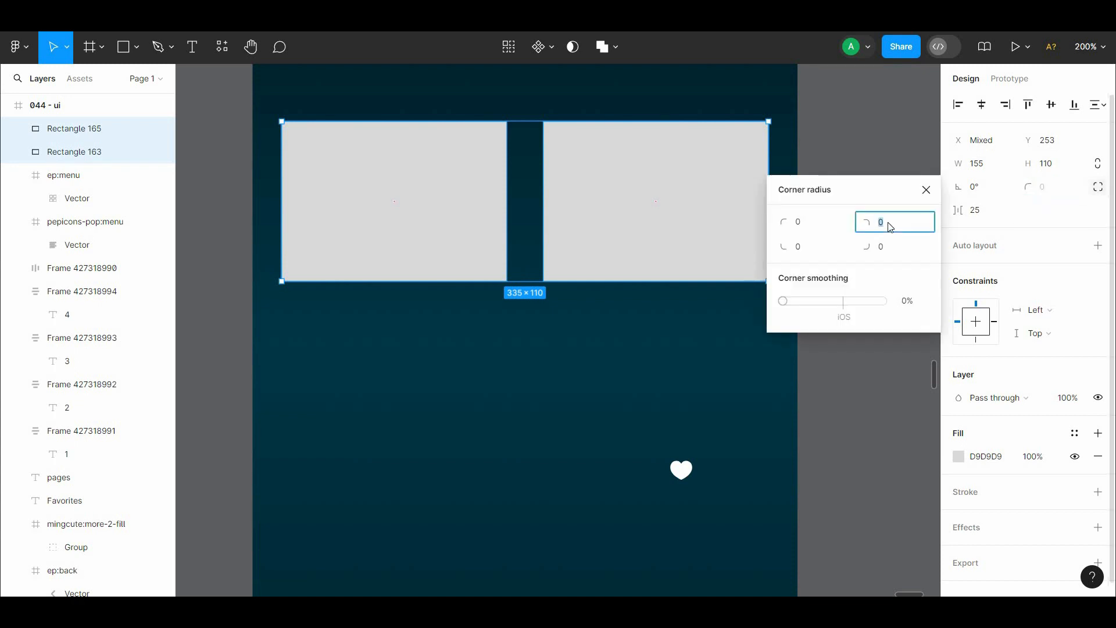
text(24)
text(1)
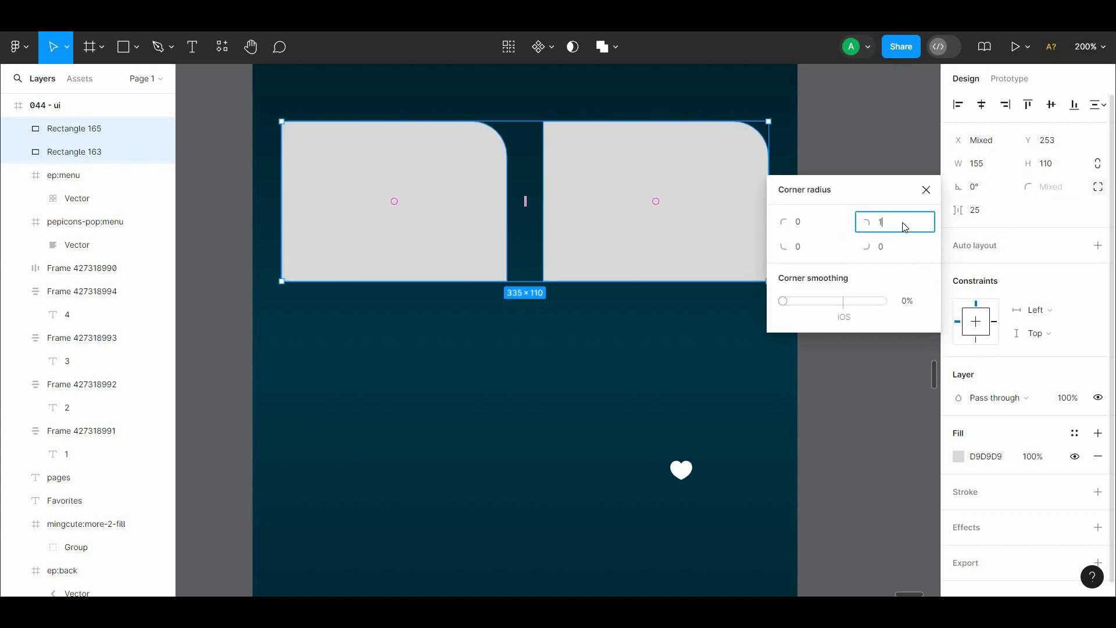
text(6)
click(822, 226)
click(826, 169)
scroll(786, 206, up, 1)
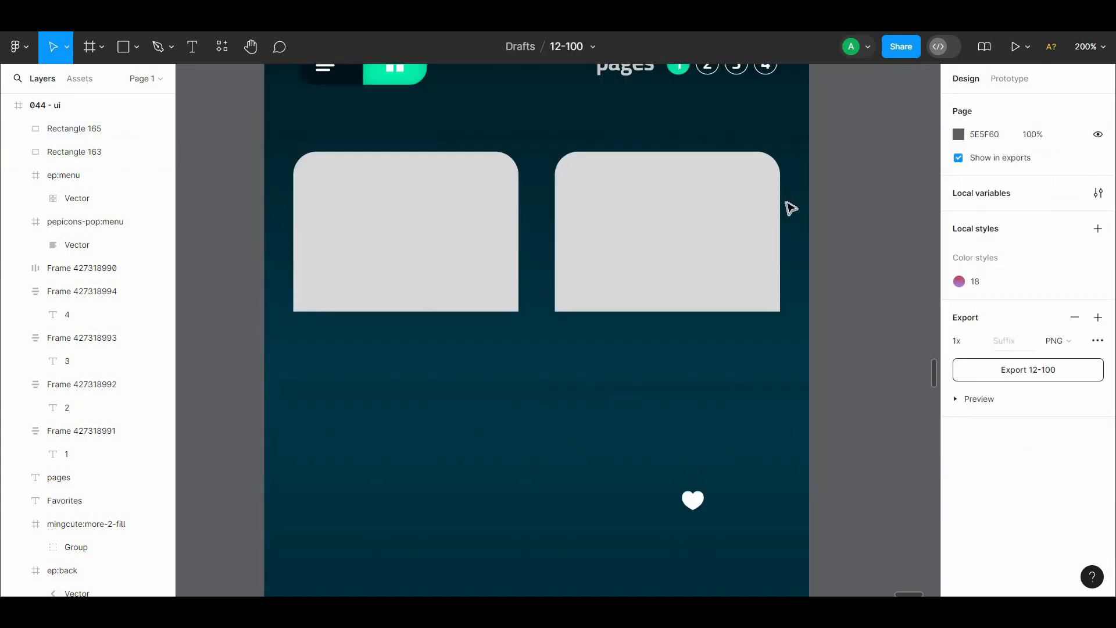
Step: Duplicate the first rectangle below itself, rotate the copy 180°, and fit it flush underneath at a height of 71
alt+drag(406, 205, 416, 377)
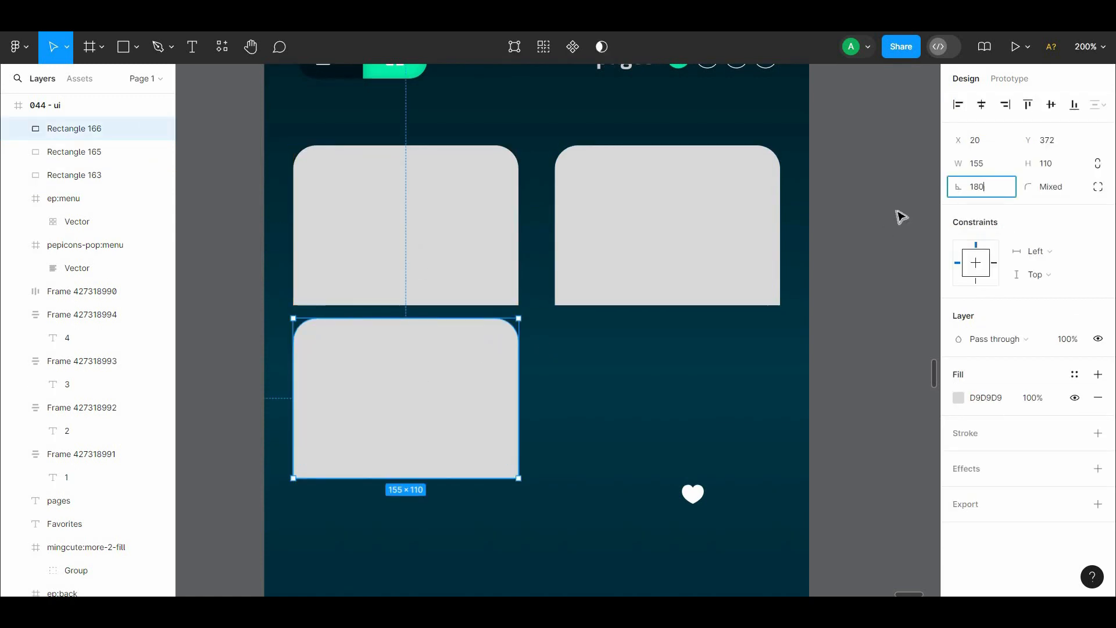
key(Return)
drag(498, 368, 500, 355)
drag(442, 464, 429, 408)
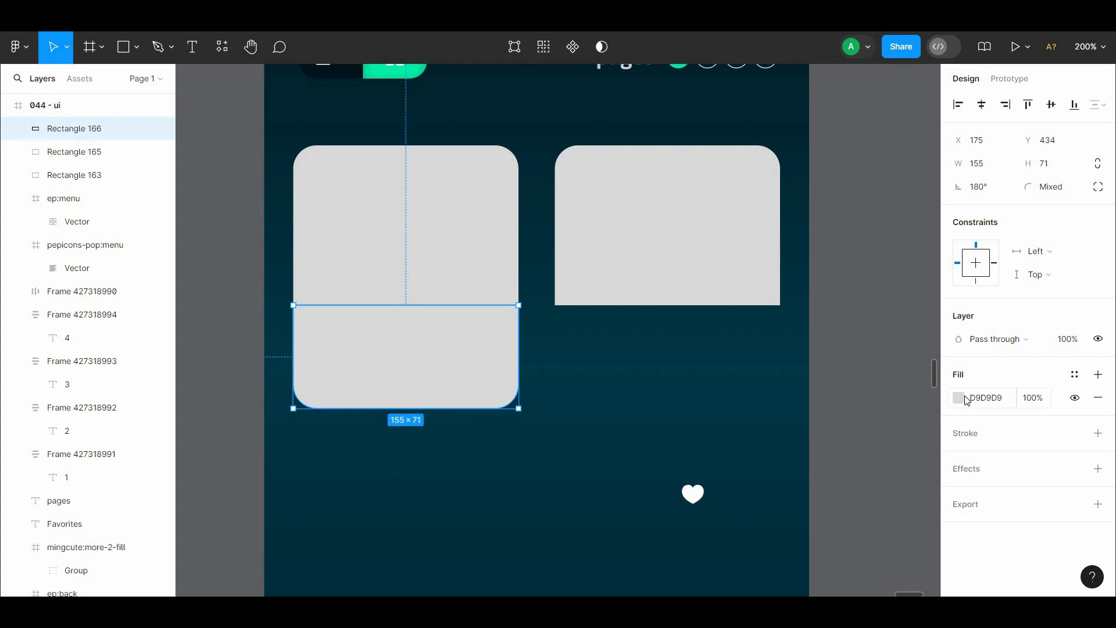
Step: Fill the first card's lower rectangle with white FFFFFF and duplicate it flush beneath the second card's upper rectangle
click(962, 397)
drag(814, 256, 755, 222)
click(604, 337)
alt+drag(362, 385, 622, 385)
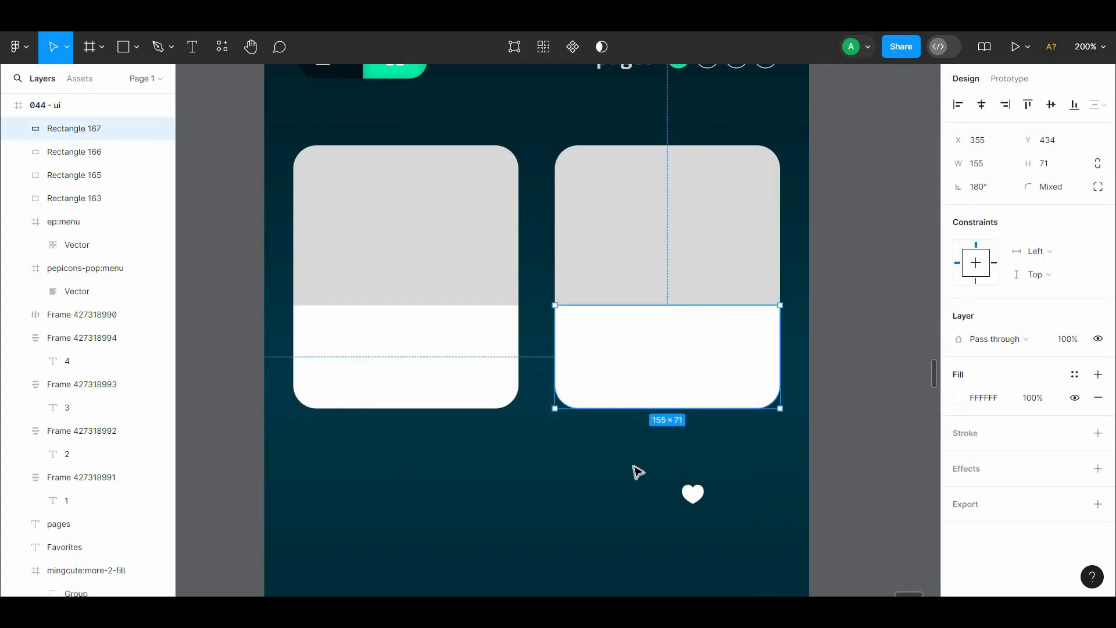
click(638, 471)
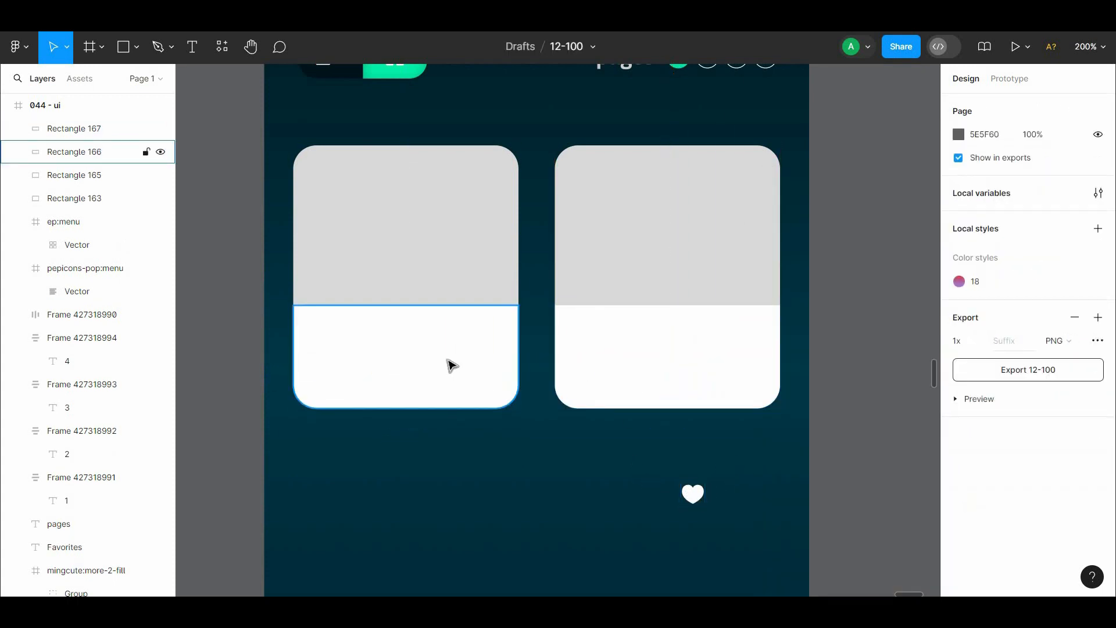
Step: Add the placeholder text "a" in the white area of the first card
click(331, 326)
text(a)
key(Escape)
Step: Find the Lorem Ipsum plugin by searching for "lorem" and run it
right_click(414, 431)
mouse_move(501, 469)
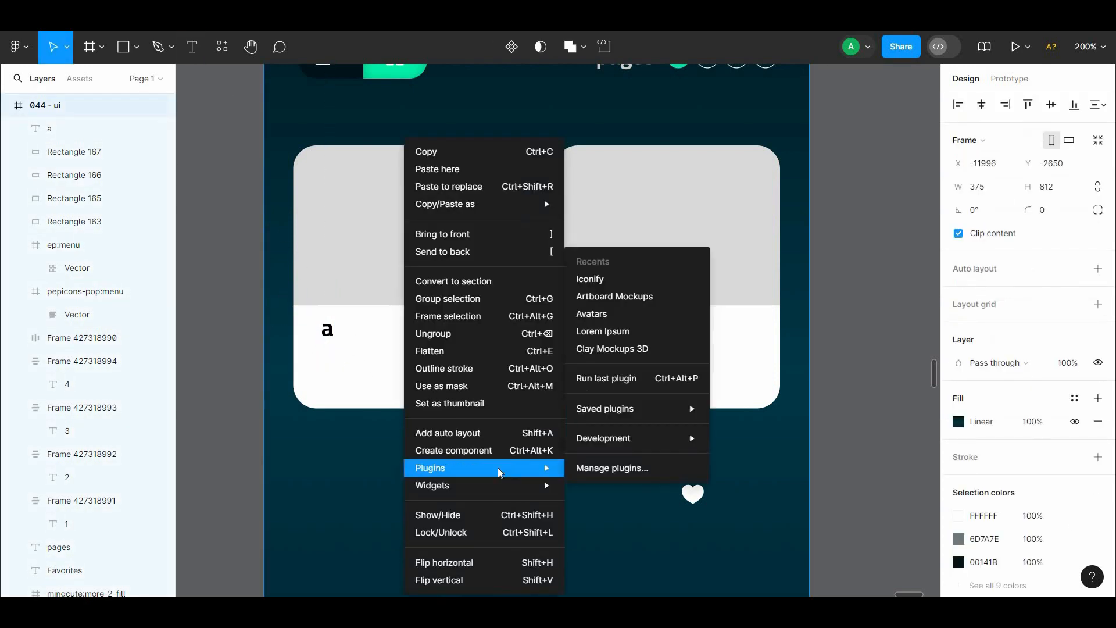
click(617, 466)
text(lorem)
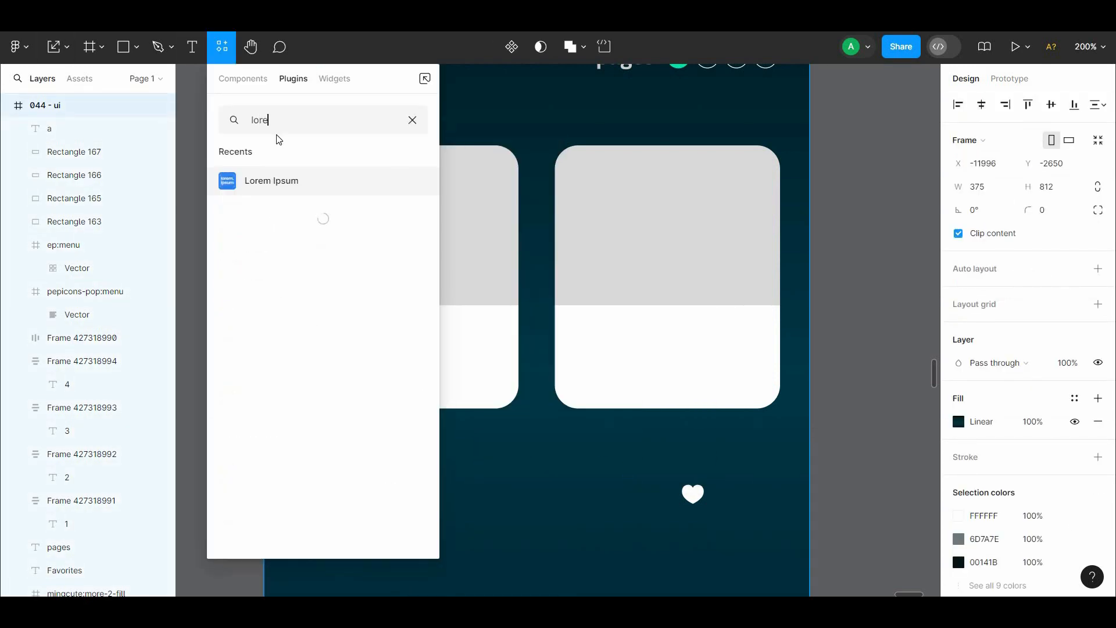
click(279, 179)
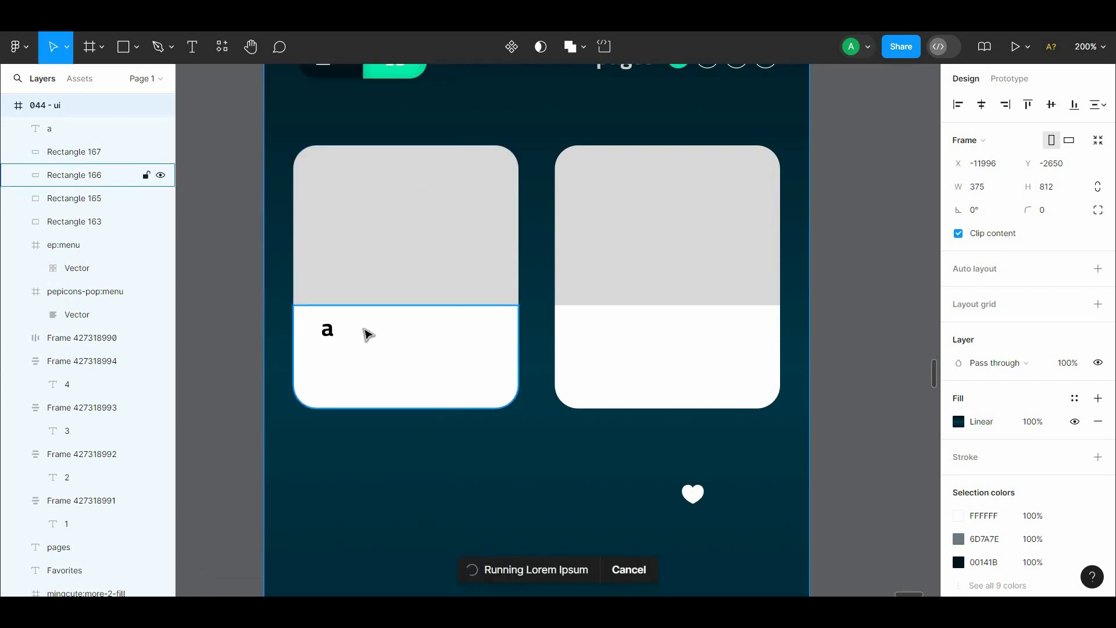
Step: Duplicate the placeholder text "a" directly below the original in the first card
click(347, 336)
click(329, 333)
alt+drag(329, 333, 329, 364)
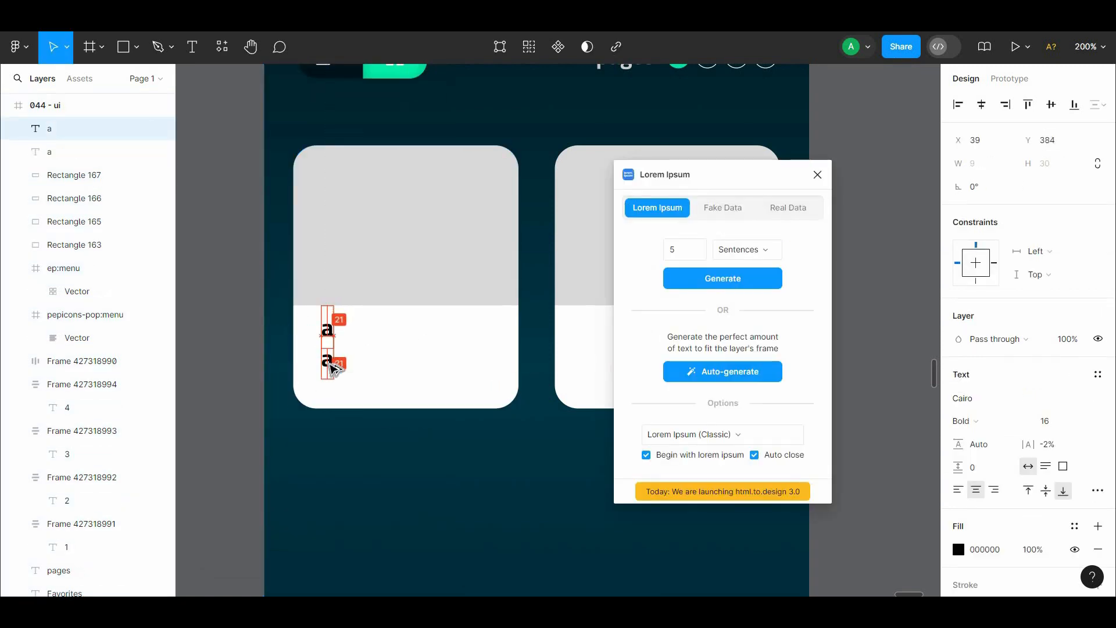
Step: Fill the first card's upper placeholder text with the fake company name "Douglas LLC"
click(719, 209)
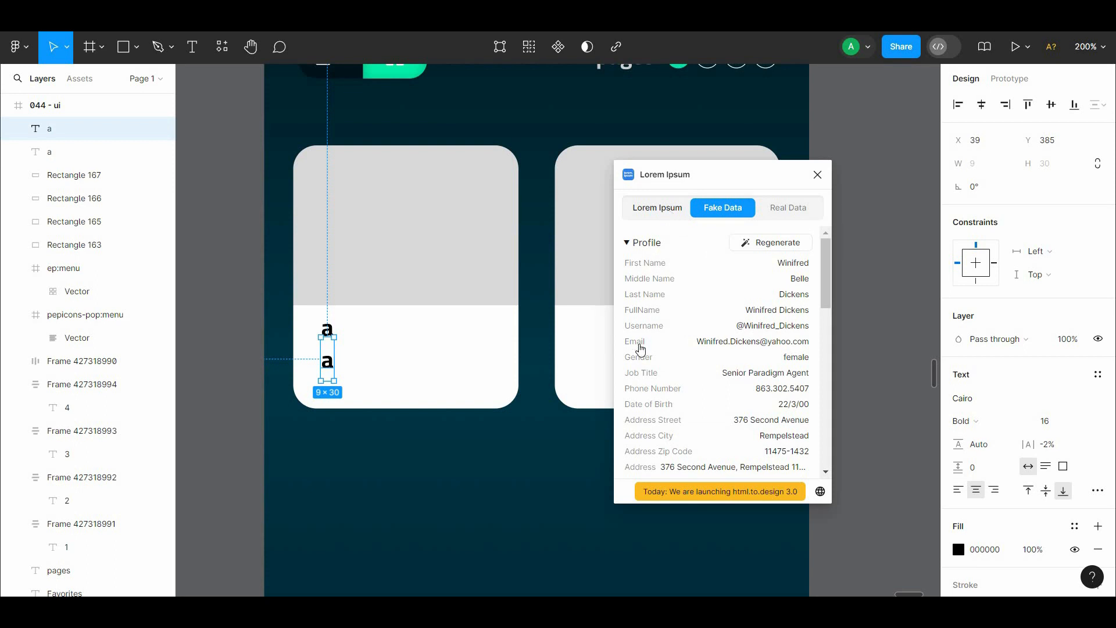
drag(826, 270, 824, 308)
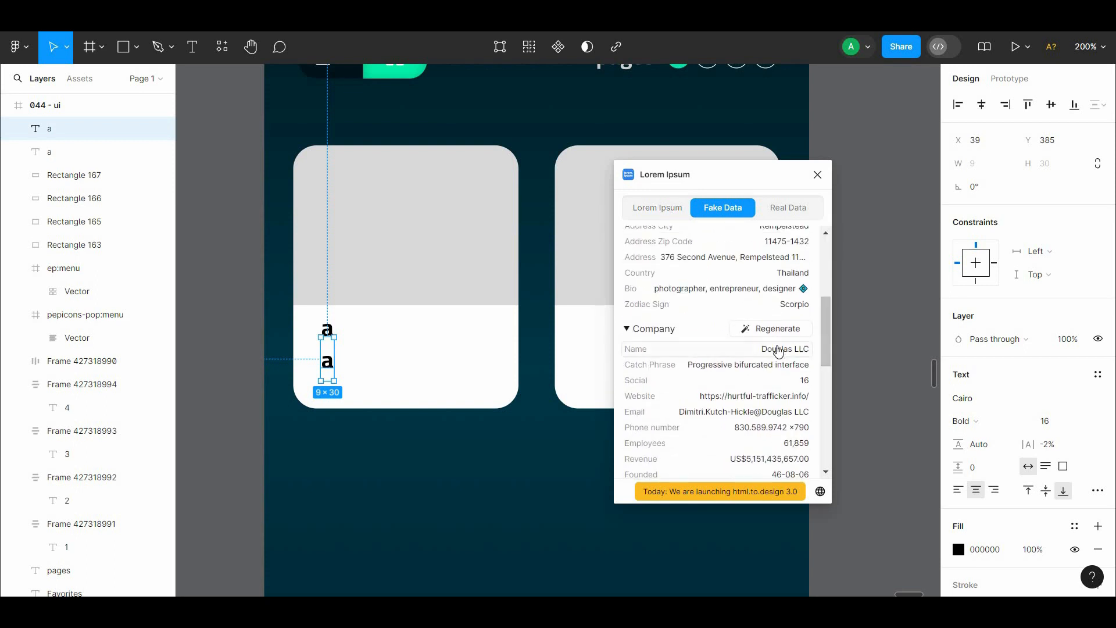
click(327, 328)
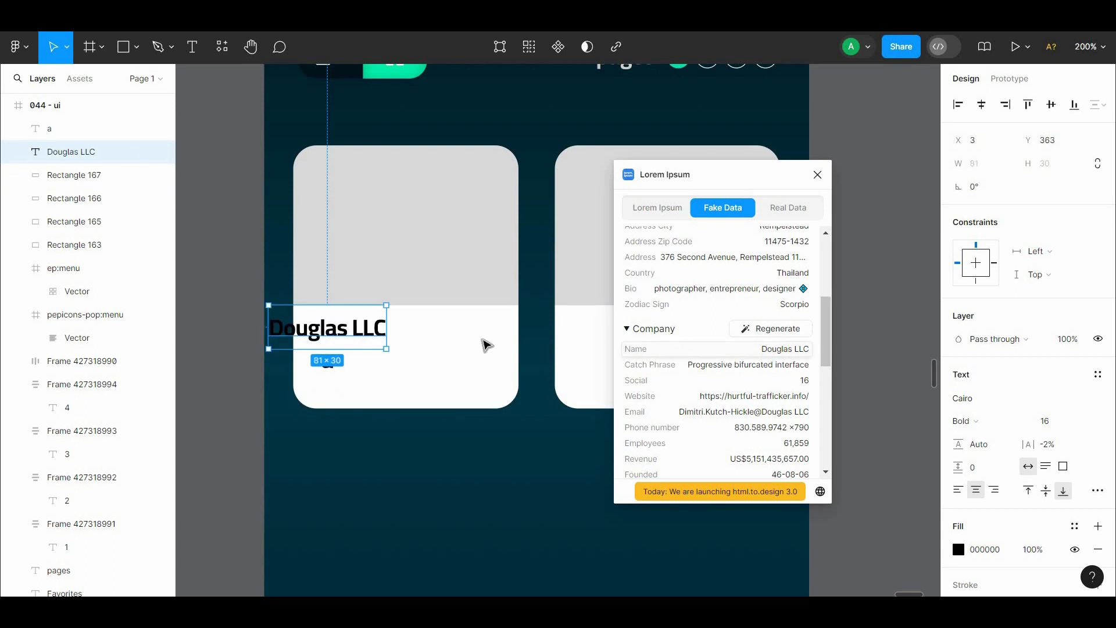
Step: Undo the company-name fill and fill the first card's upper placeholder text with the fake zodiac sign "Scorpio"
drag(377, 337, 397, 337)
key(ctrl+z)
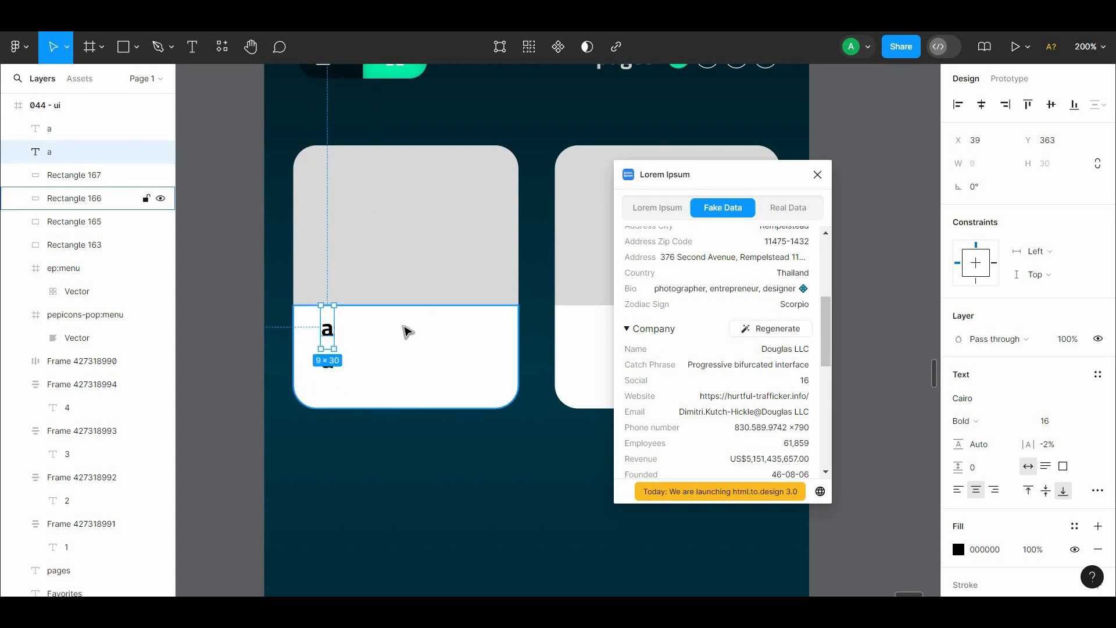
drag(824, 317, 821, 260)
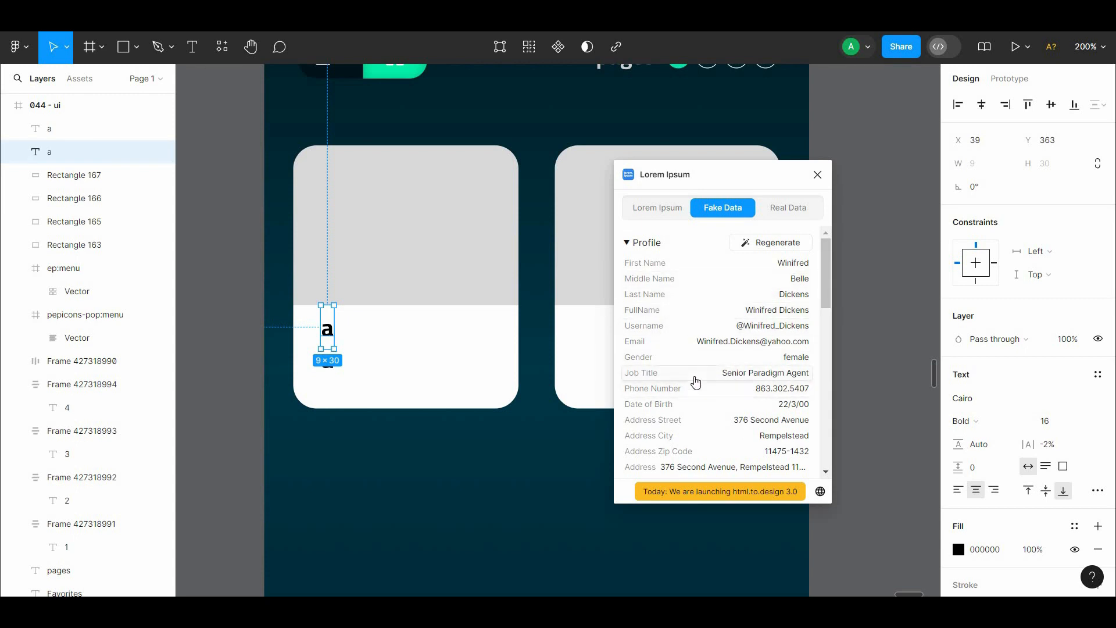
click(695, 382)
drag(826, 284, 821, 330)
click(790, 340)
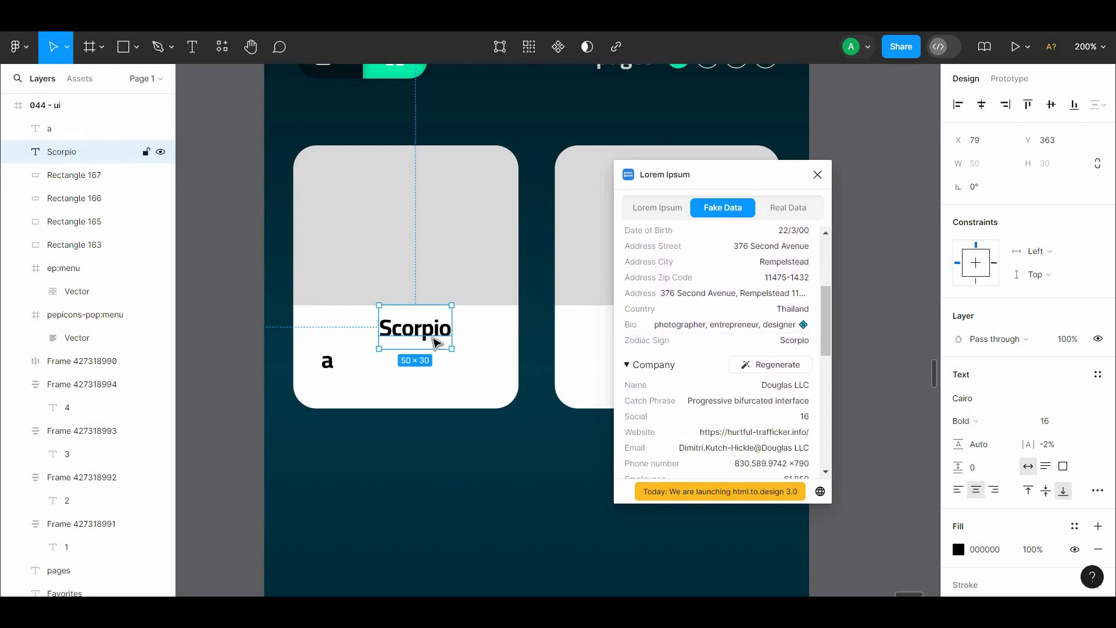
Step: Fill the lower placeholder "a" with the fake bio "photographer, entrepreneur, designer" and delete its trailing emoji
click(322, 371)
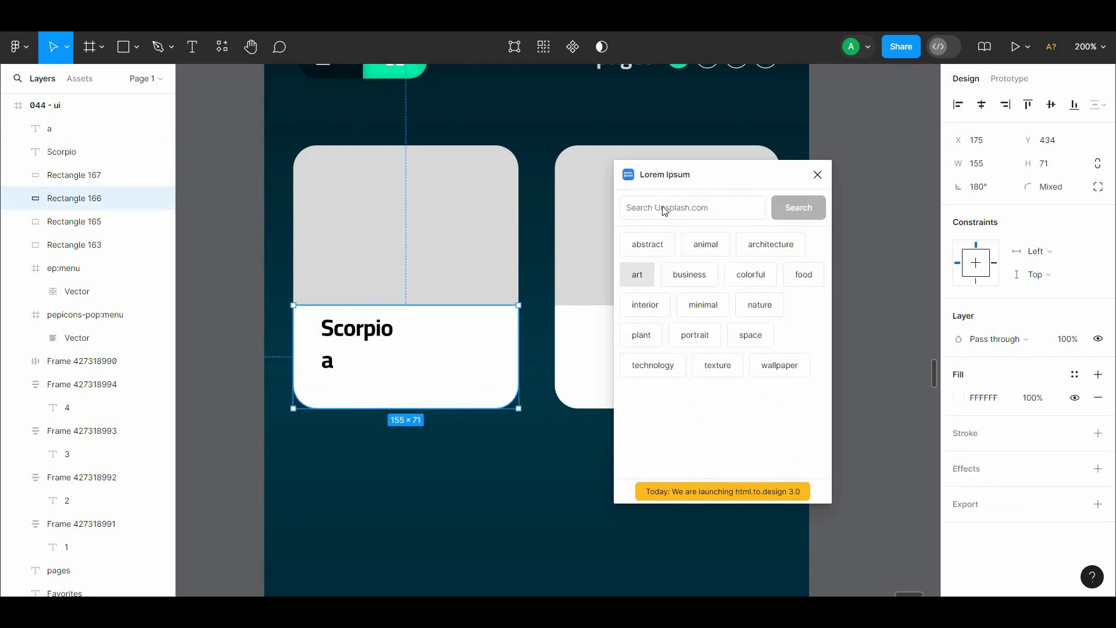
click(336, 363)
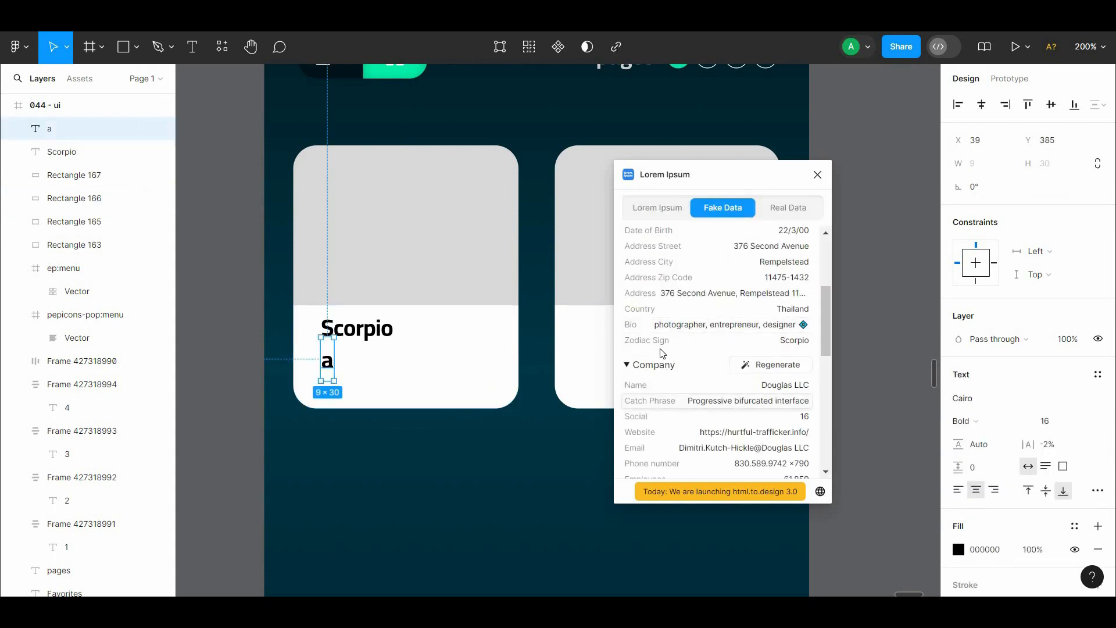
click(669, 325)
click(542, 430)
double_click(509, 355)
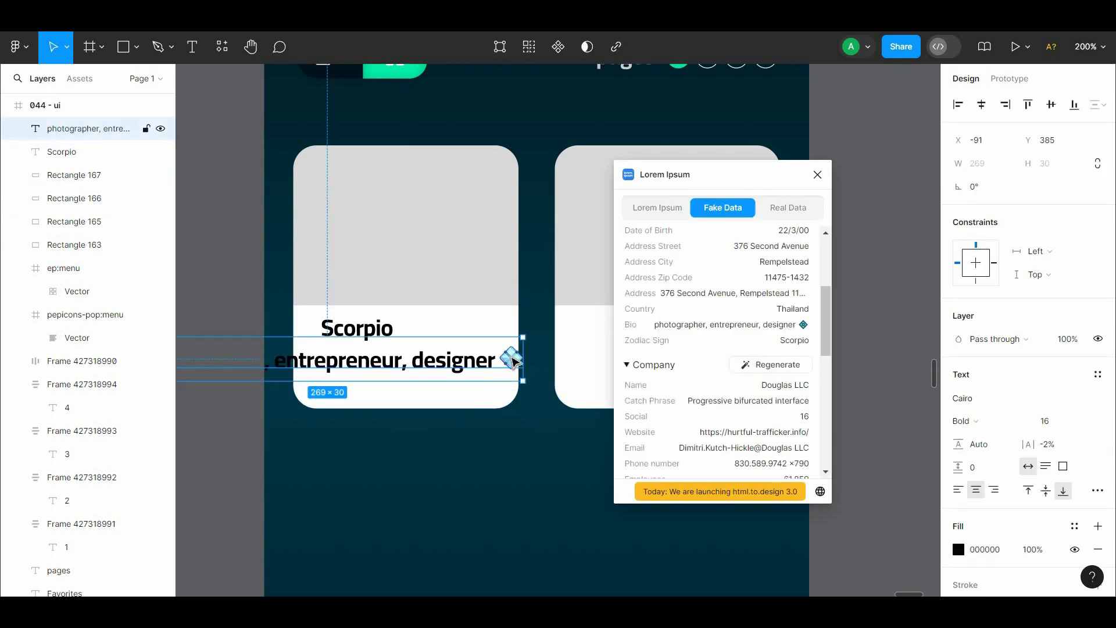
drag(501, 359, 520, 359)
key(BackSpace)
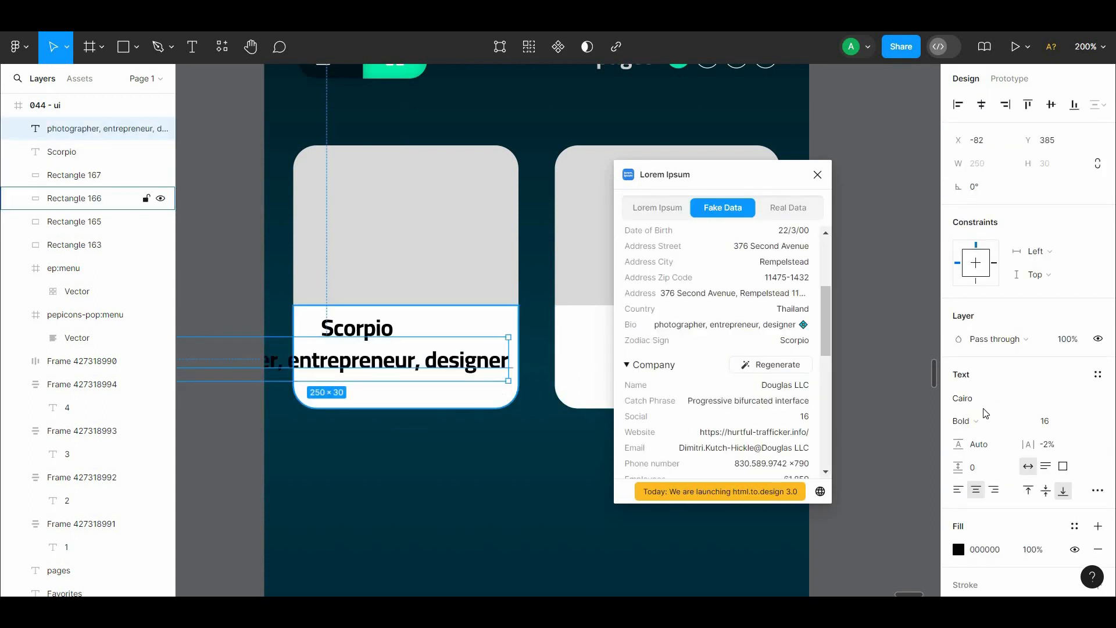
Step: Set the bio text's font size to 12 and close the Lorem Ipsum plugin
click(1085, 421)
click(1059, 351)
click(593, 446)
drag(593, 446, 895, 180)
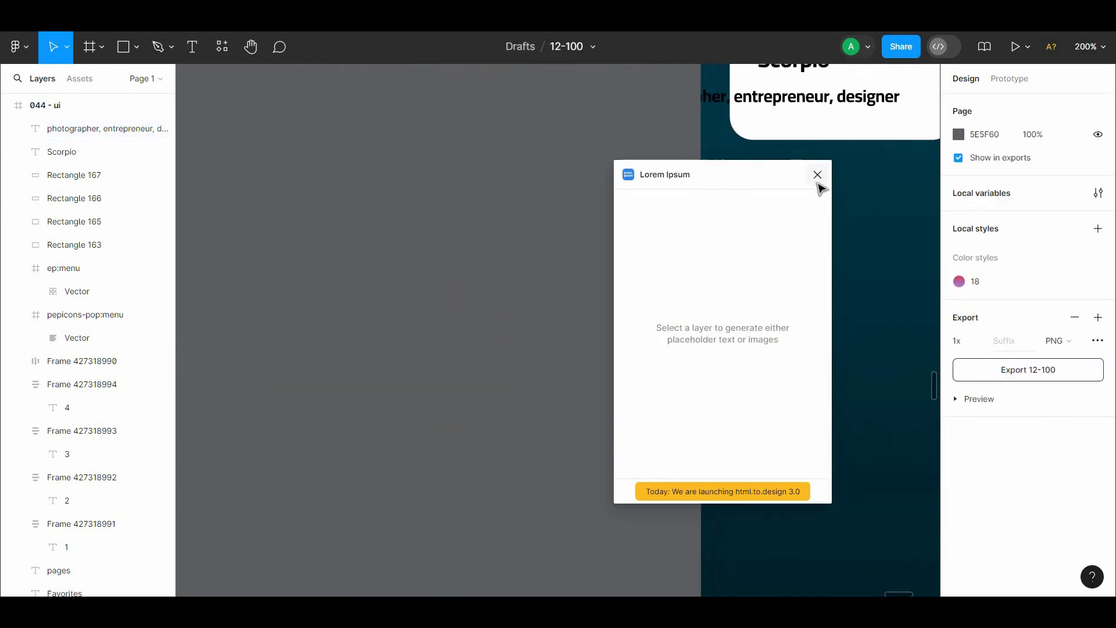
click(817, 175)
Step: Place the bio text under the "Scorpio" title and narrow its text box to 120 wide so it wraps
drag(758, 122, 591, 343)
drag(698, 342, 604, 347)
click(642, 419)
scroll(535, 387, right, 1)
click(536, 388)
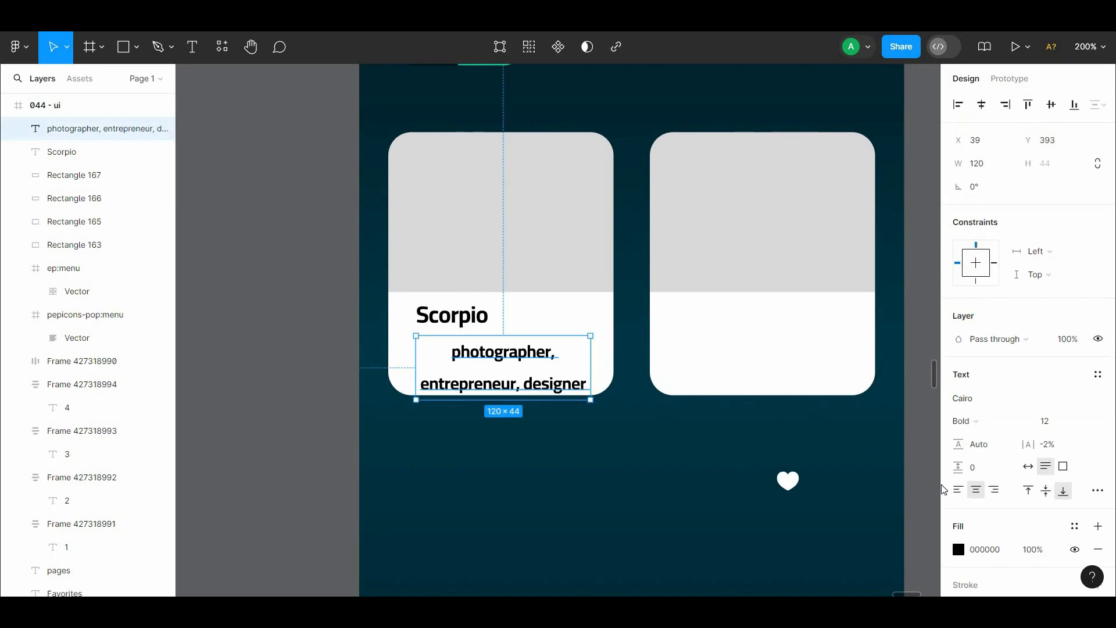
Step: Left-align the bio text and style it in Cairo Regular at size 10
click(957, 489)
click(970, 420)
click(962, 393)
click(1084, 424)
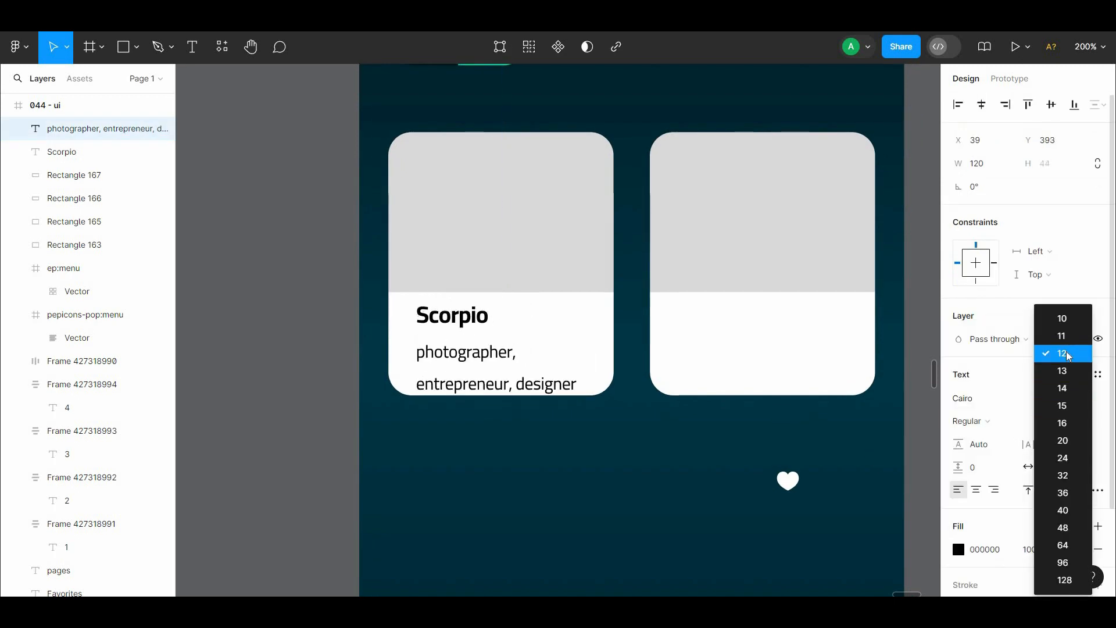
click(1068, 355)
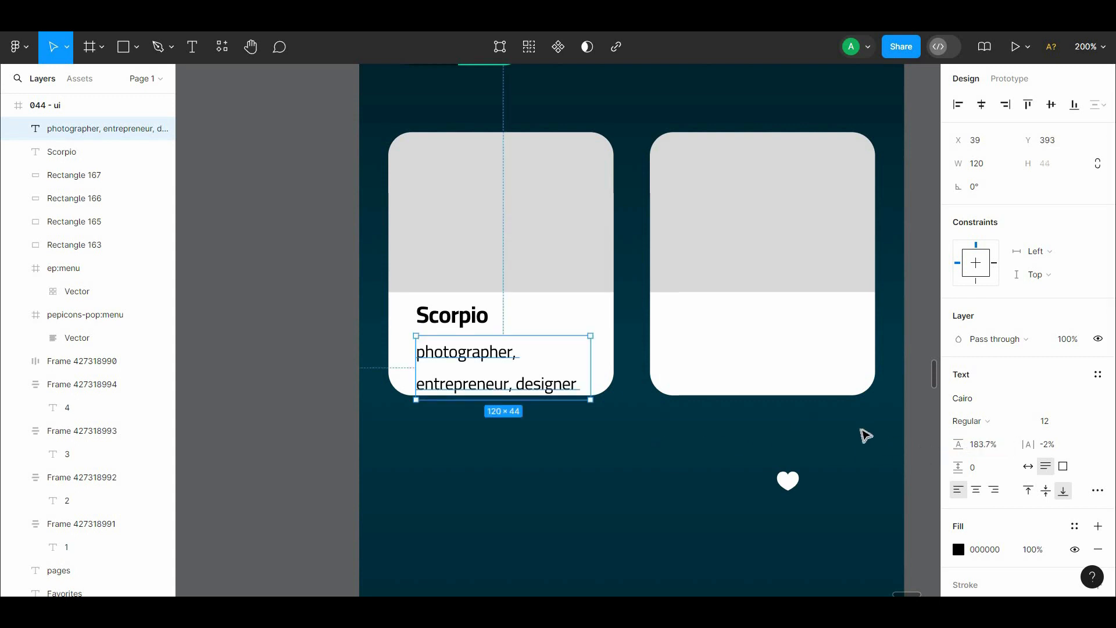
drag(540, 398, 539, 387)
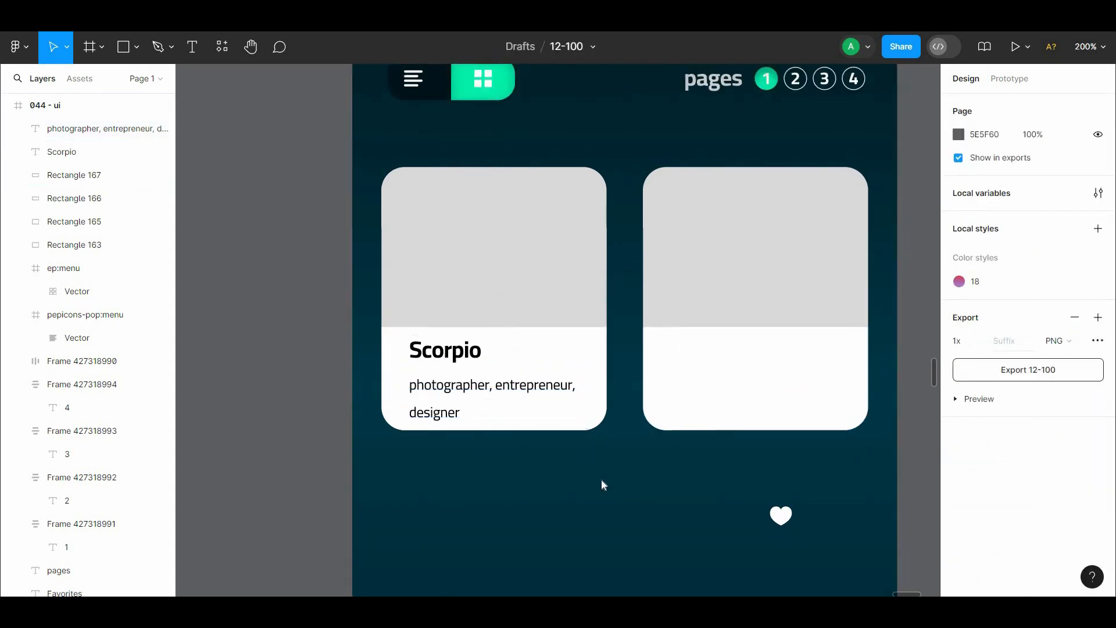
Step: Extend the bio text to read "photographer, entrepreneur, designer photographer, entrepreneur"
click(526, 424)
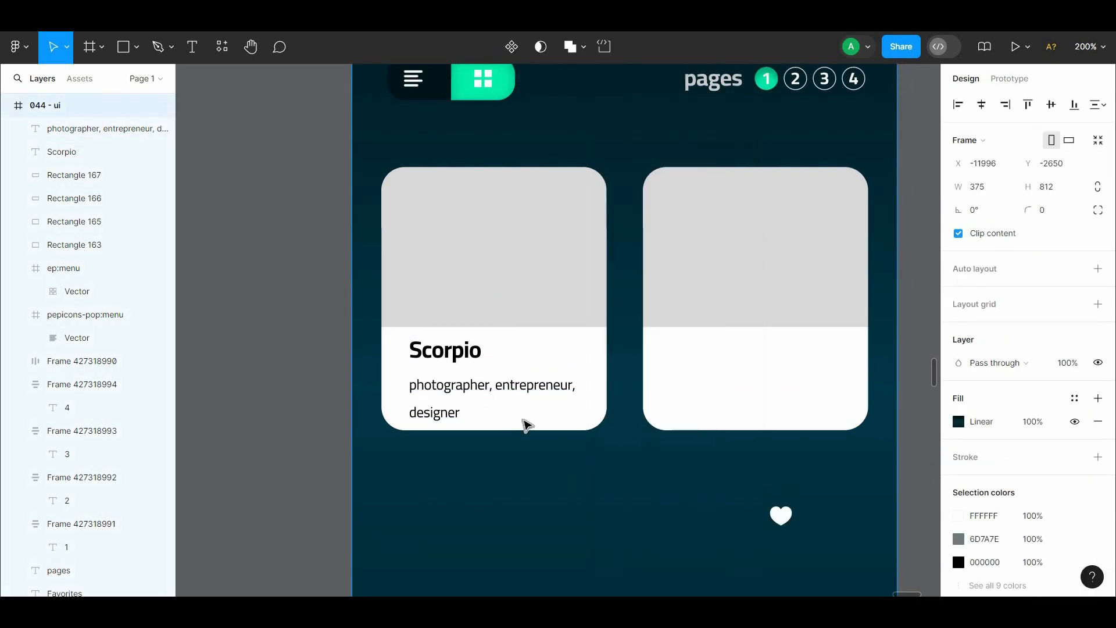
double_click(504, 413)
text(photographer, entrepreneur, designer)
click(487, 449)
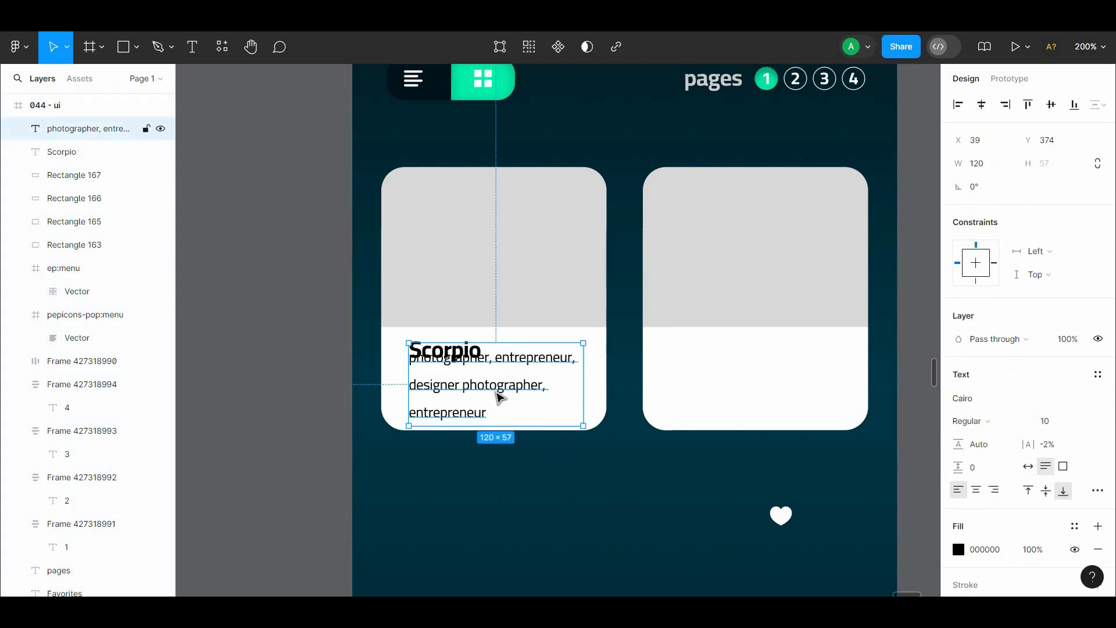
Step: Set the bio text box's resizing to fixed size
click(1097, 493)
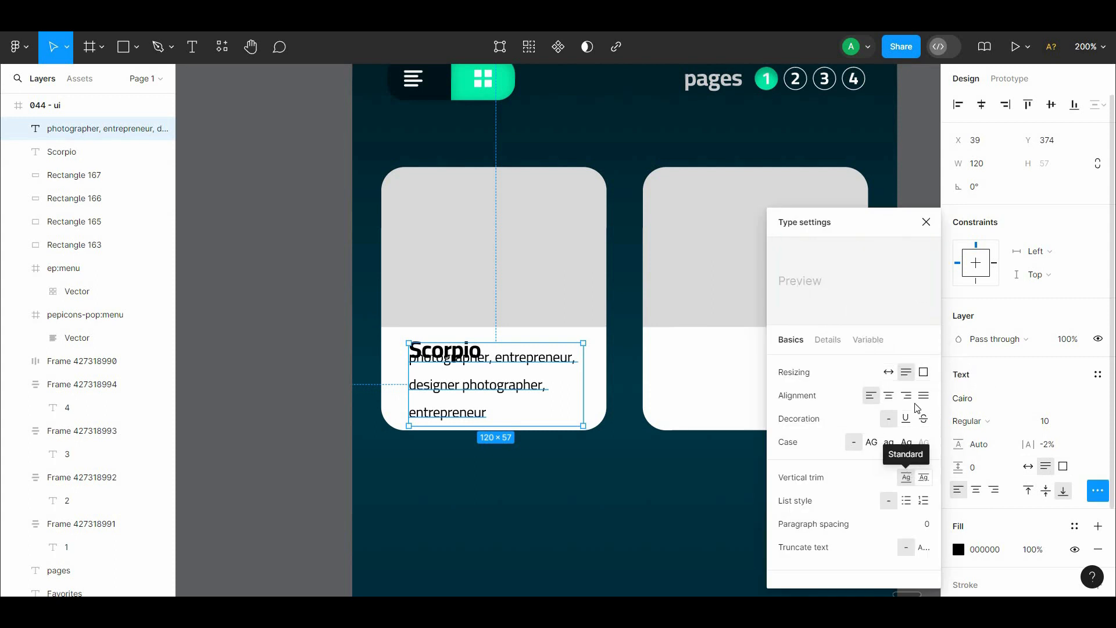
click(923, 372)
click(528, 386)
click(629, 388)
click(582, 392)
Step: Extend the first card's white area downward to a height of 87 and lower the bio text to Y 385
drag(542, 430, 541, 453)
drag(491, 399, 490, 414)
click(608, 487)
drag(610, 489, 589, 506)
Step: Move the "Scorpio" title and bio text together to X 36 and lower the bio slightly to Y 388
click(418, 368)
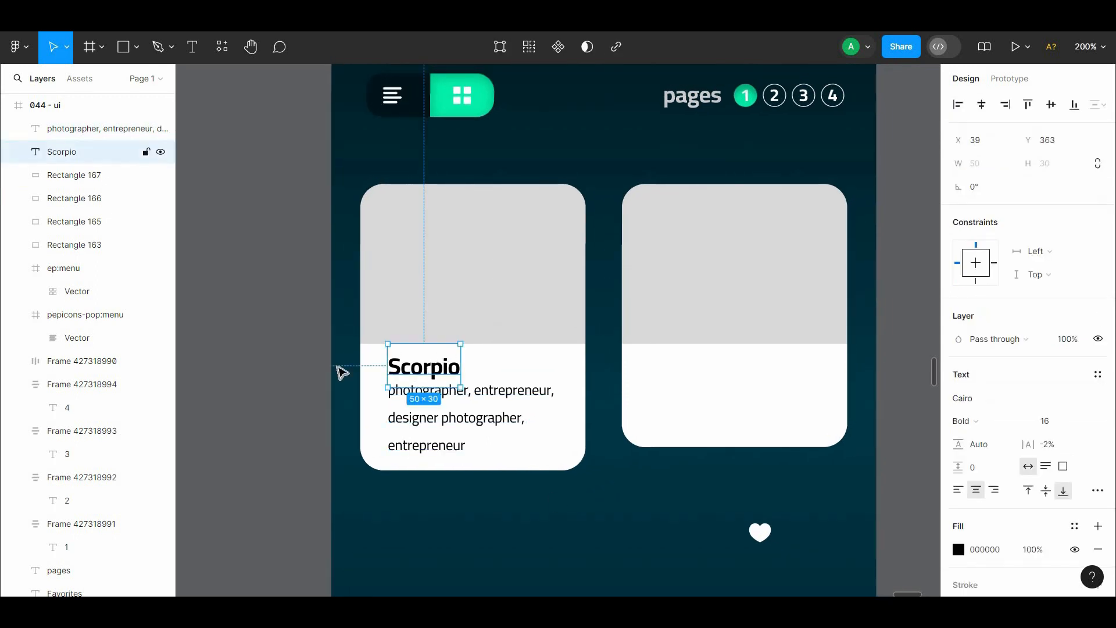
shift+click(393, 395)
key(shift+Left)
key(shift+Left)
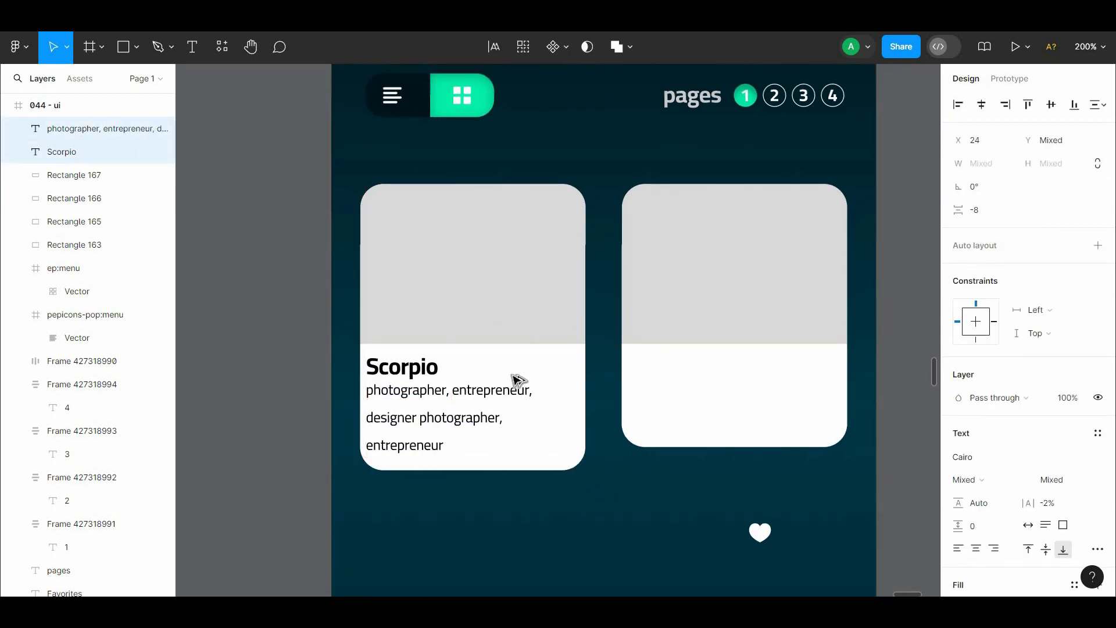
shift+click(428, 371)
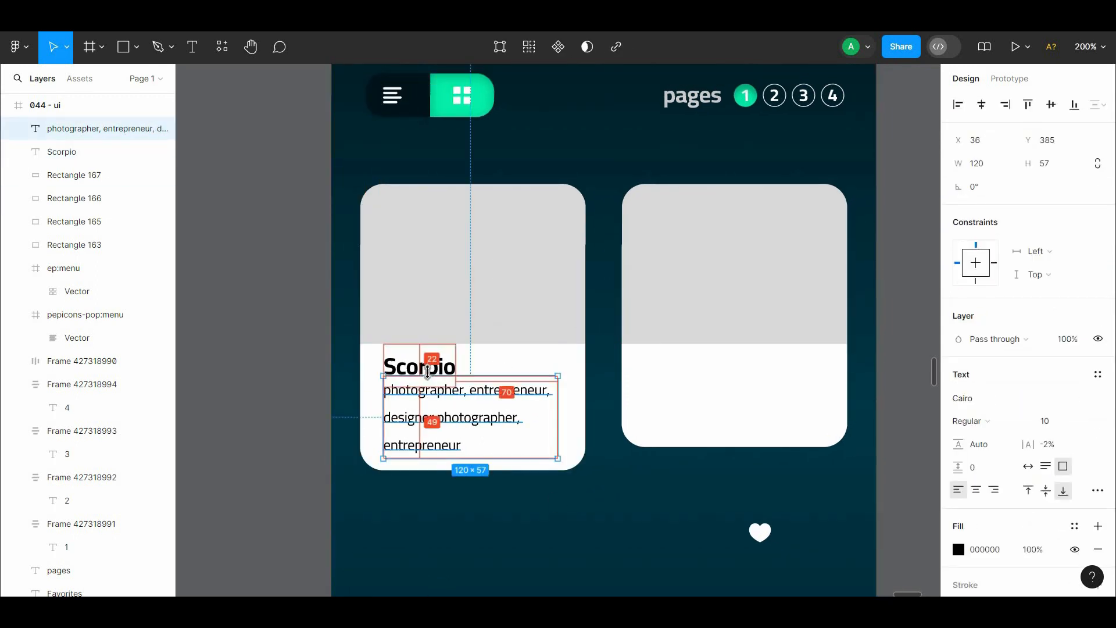
click(479, 498)
scroll(453, 523, up, 2)
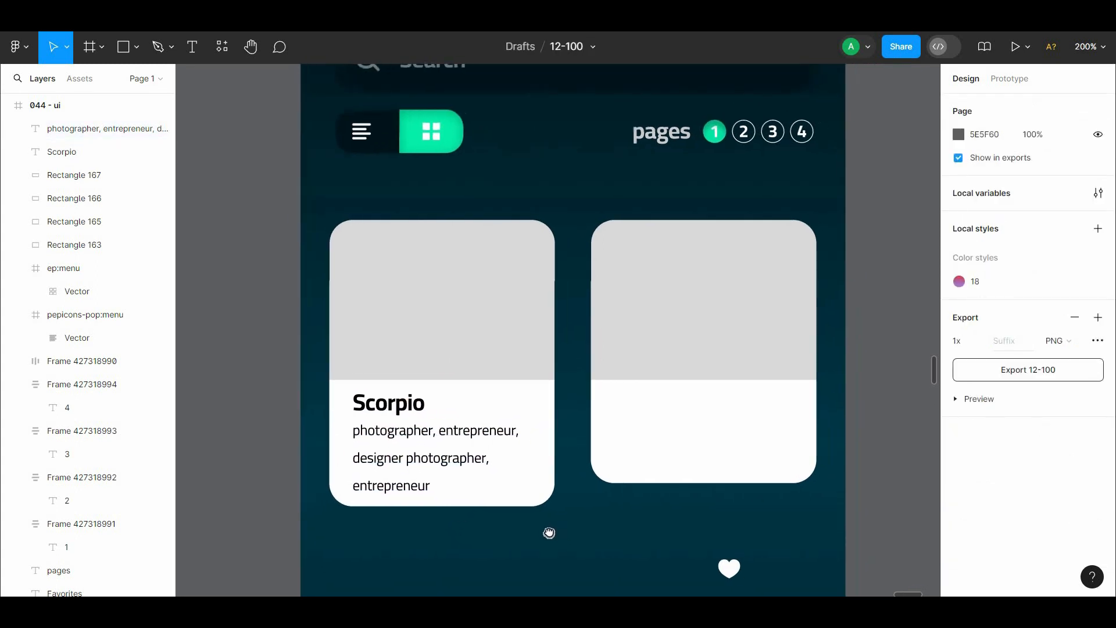
Step: Nudge the title and bio text together left to X 32, 12 px from the card's edge
scroll(407, 465, right, 2)
click(371, 435)
shift+click(361, 410)
key(Left)
key(Left)
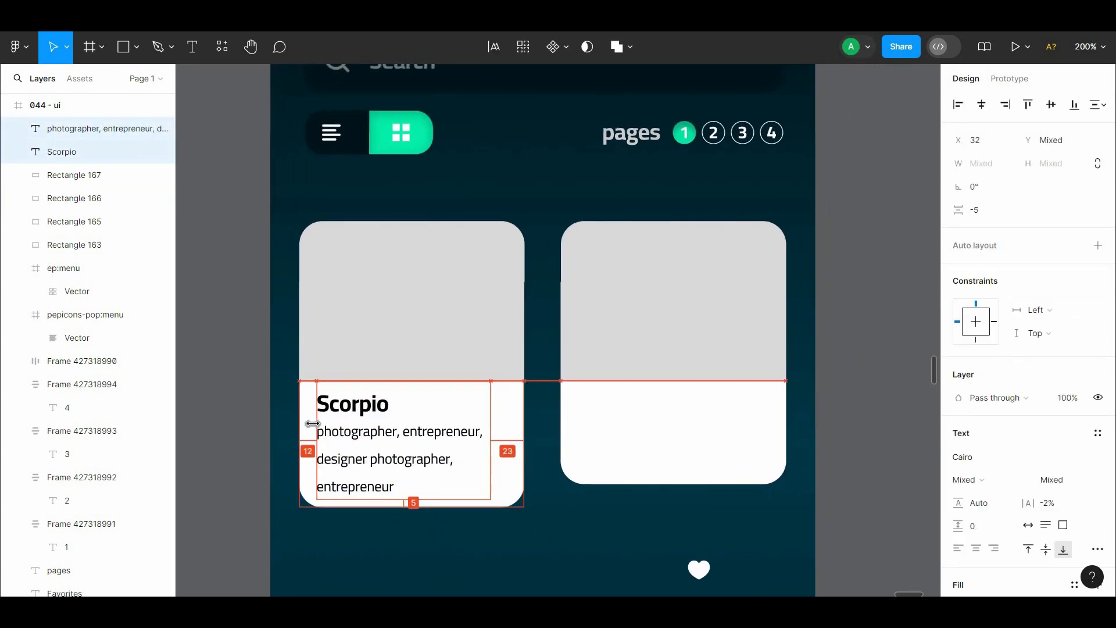
key(Escape)
Step: Widen the first card's bio text box to 131
click(466, 466)
drag(491, 464, 521, 463)
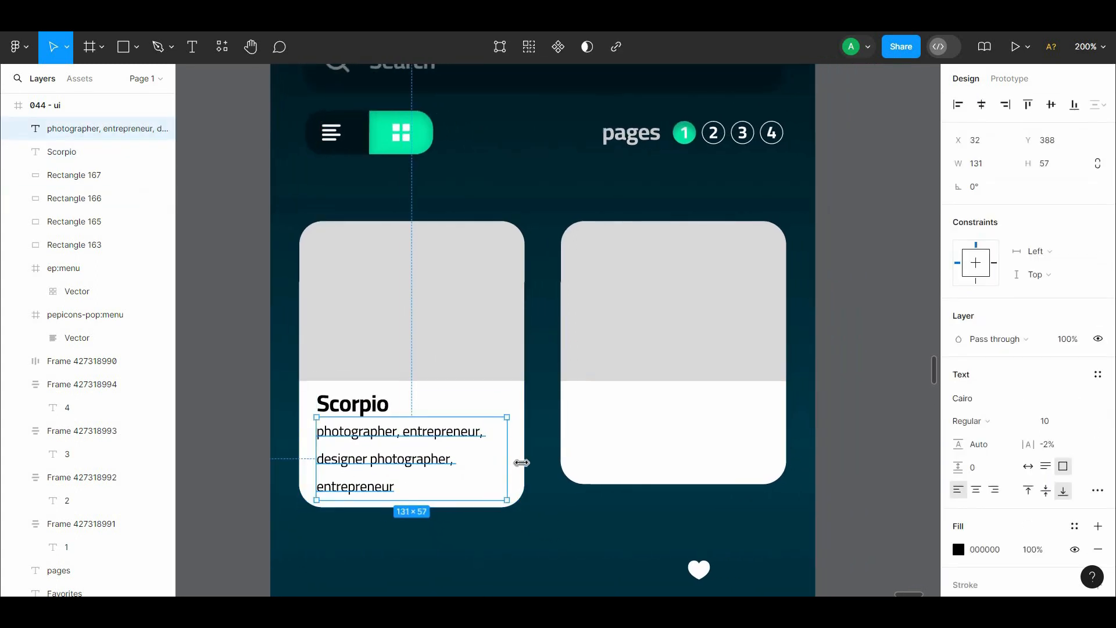
click(382, 525)
scroll(363, 515, right, 1)
Step: Extend the first card's white area to a height of 99 and lower the title and bio inside it
click(395, 499)
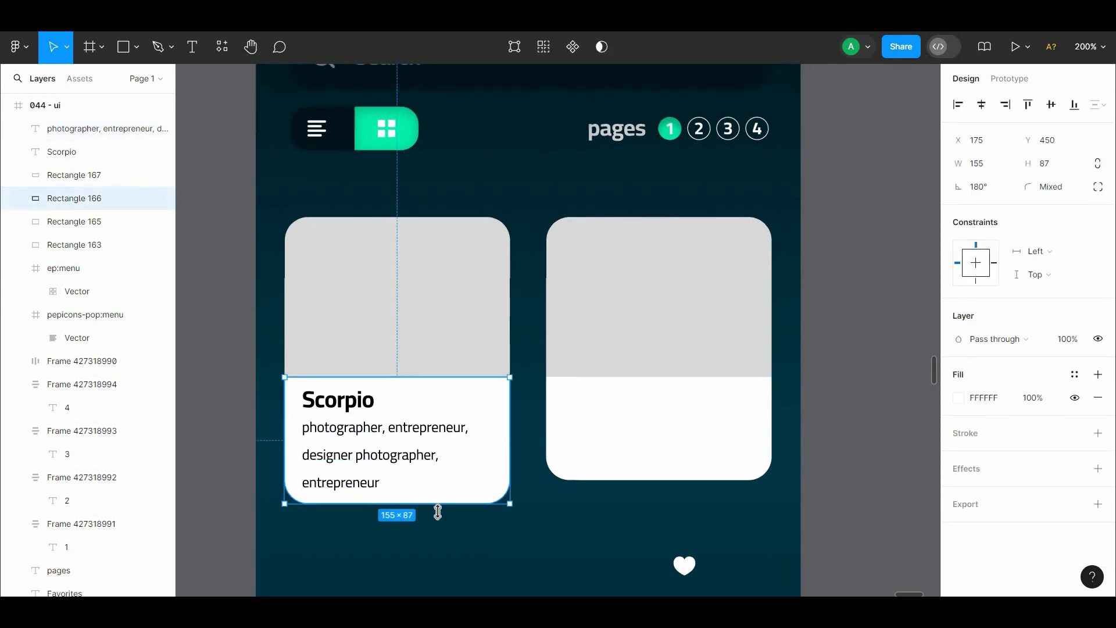
click(451, 563)
click(414, 404)
drag(532, 515, 330, 457)
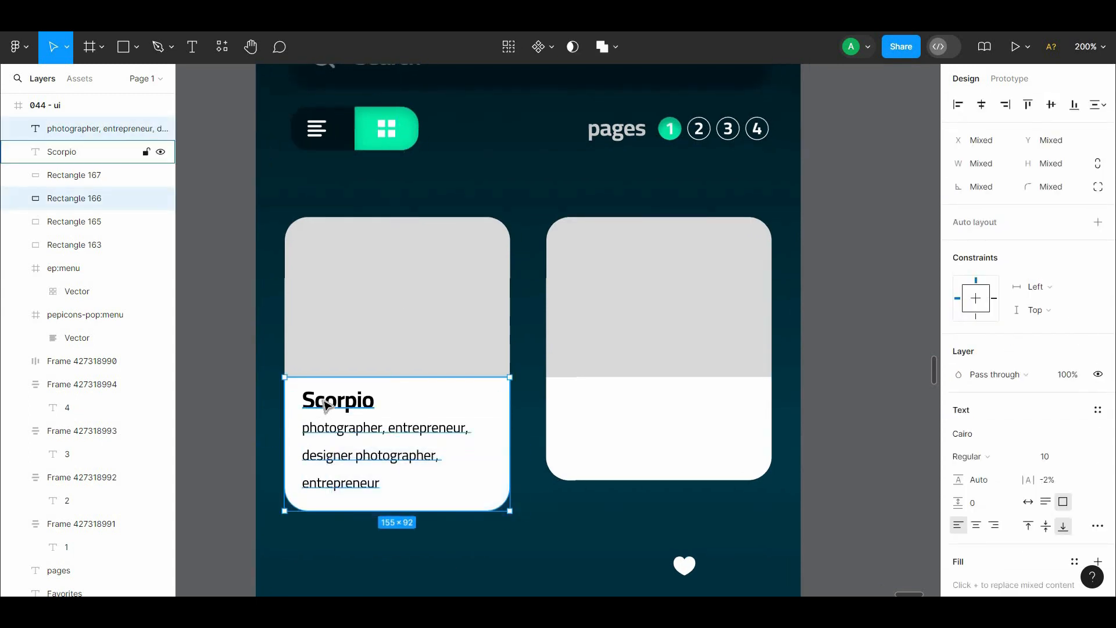
shift+click(326, 405)
drag(411, 414, 412, 425)
Step: Raise the "Scorpio" title to Y 367, 4 px below the card's grey image area
click(566, 426)
click(497, 425)
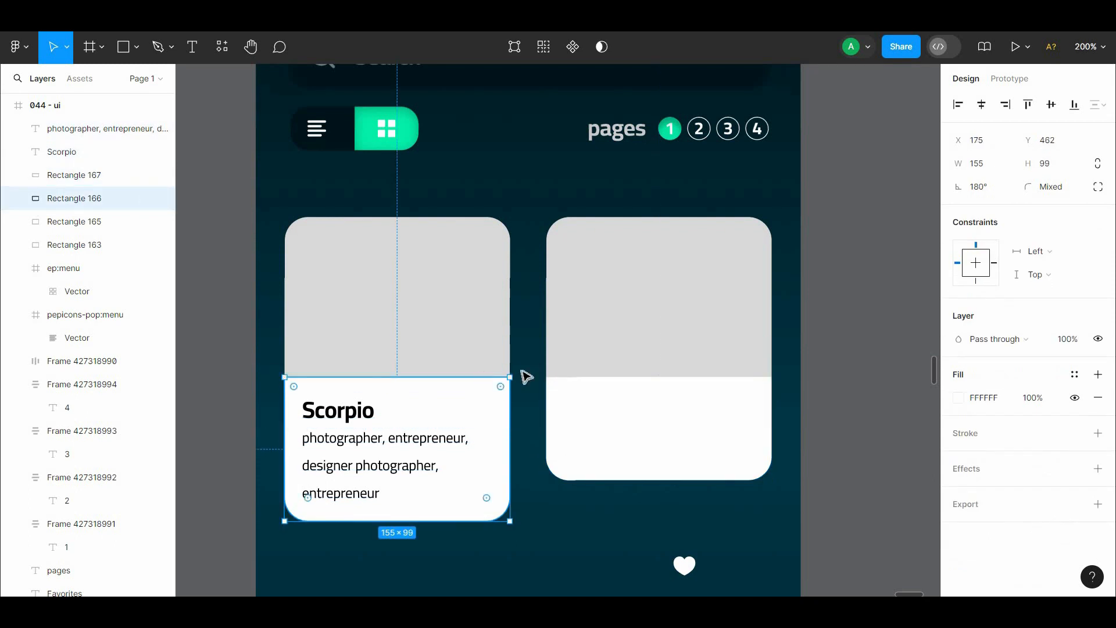
click(340, 410)
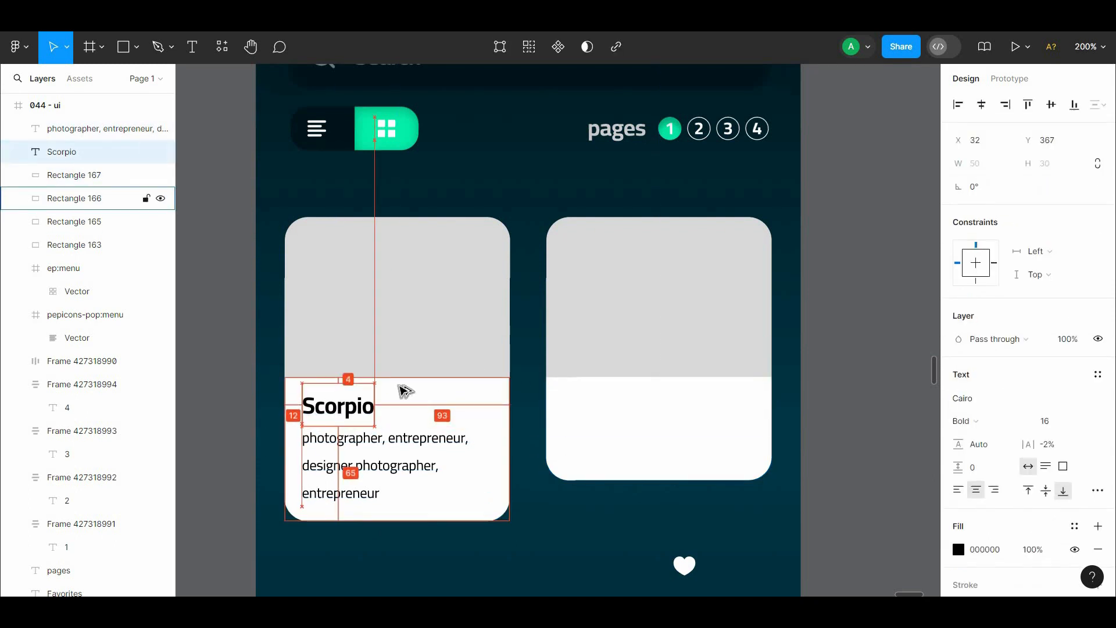
click(518, 440)
scroll(486, 419, right, 3)
Step: Delete the empty second card and replace it with a duplicate of the finished first card
drag(723, 434, 735, 499)
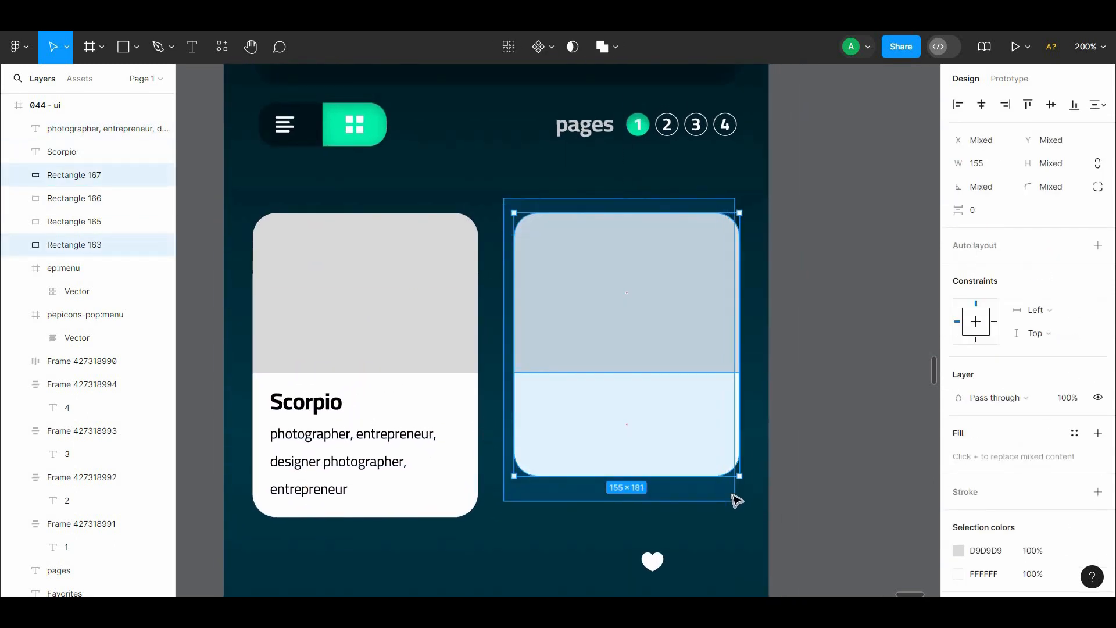
key(Delete)
drag(526, 202, 294, 528)
alt+drag(368, 389, 624, 361)
click(765, 314)
Step: Move the heart icon to the gap above the card grid, centred between the two columns
key(ctrl+minus)
scroll(672, 300, down, 3)
drag(655, 292, 577, 201)
click(726, 238)
Step: Duplicate the row of two cards downward as a second row with a 12 px gap
drag(735, 227, 461, 389)
alt+drag(583, 343, 587, 479)
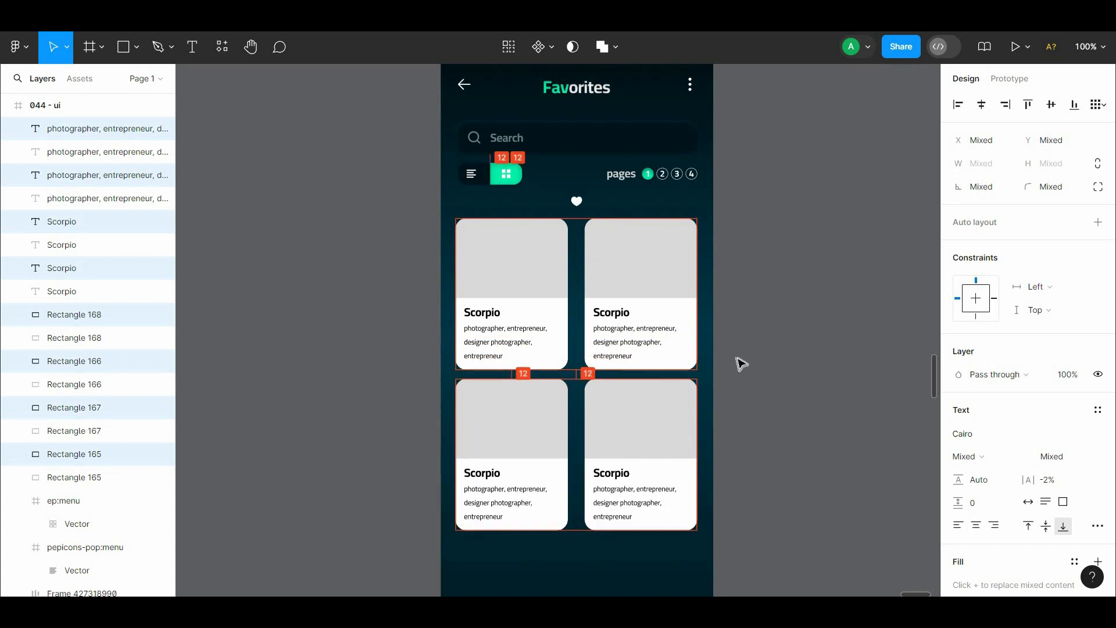
click(740, 361)
scroll(750, 326, down, 3)
drag(753, 247, 468, 407)
key(alt)
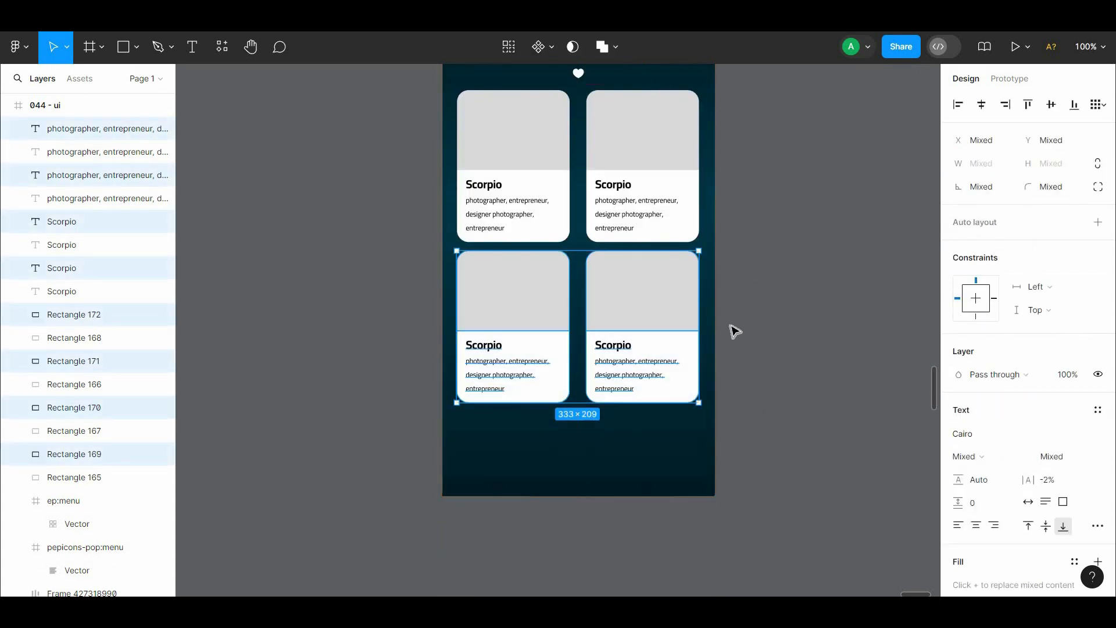
Step: Nudge both cards of the second column slightly to the right
click(732, 329)
drag(611, 437, 727, 140)
key(alt+Right)
key(Right)
click(762, 229)
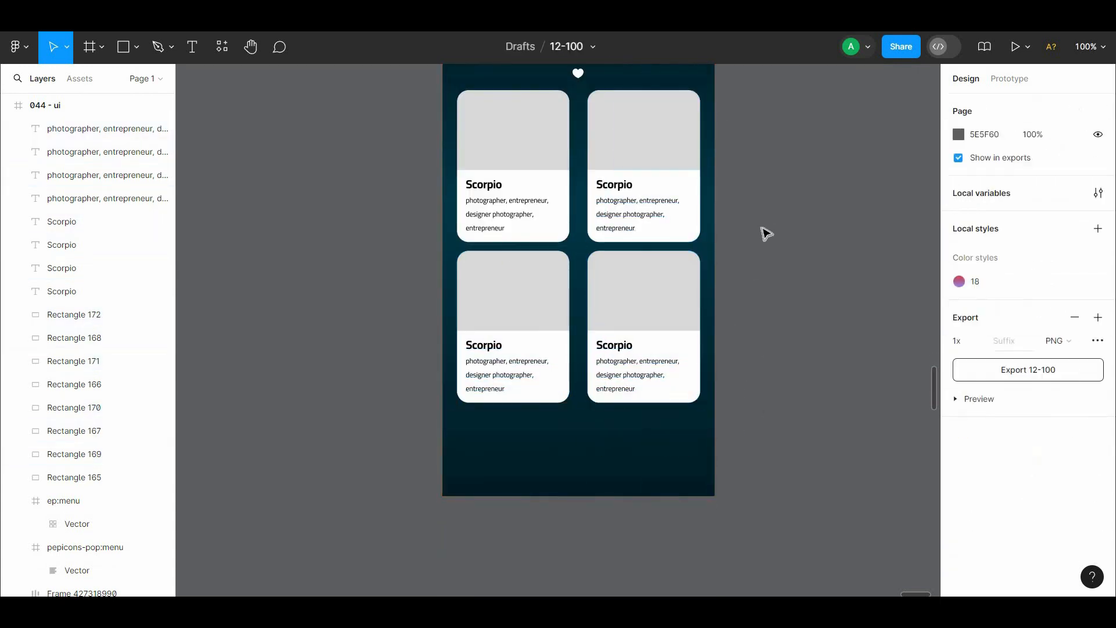
Step: Duplicate the second row of cards downward as a third row running past the frame's lower edge
drag(759, 247, 442, 428)
alt+drag(526, 321, 540, 454)
key(ctrl+z)
click(746, 214)
scroll(727, 109, up, 5)
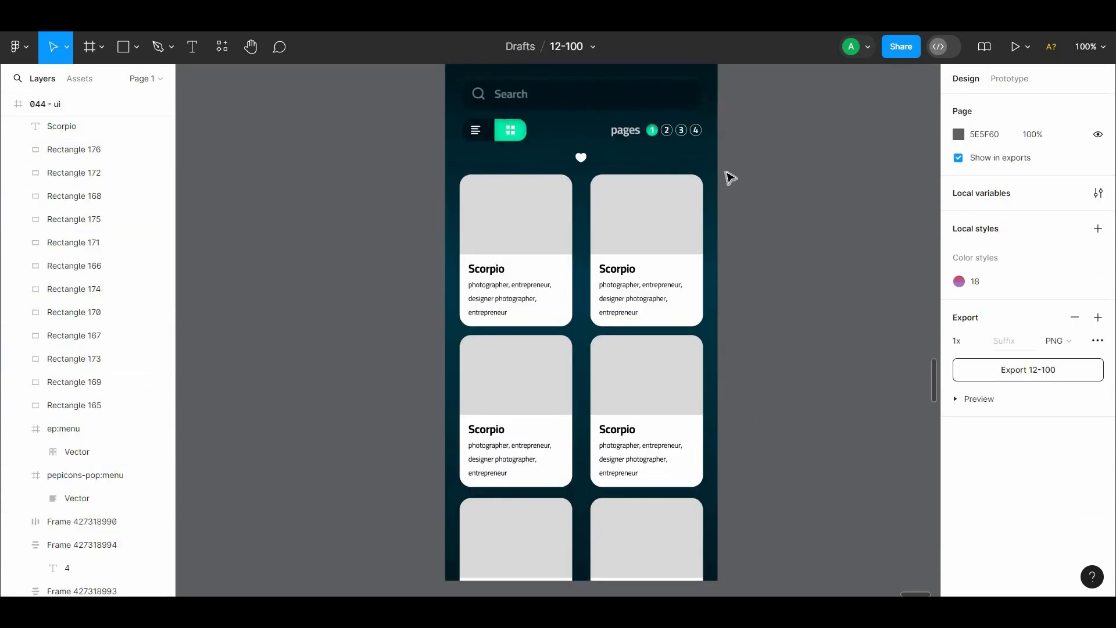
Step: Find the Unsplash plugin by searching for "unsp" and run it
right_click(705, 238)
mouse_move(756, 363)
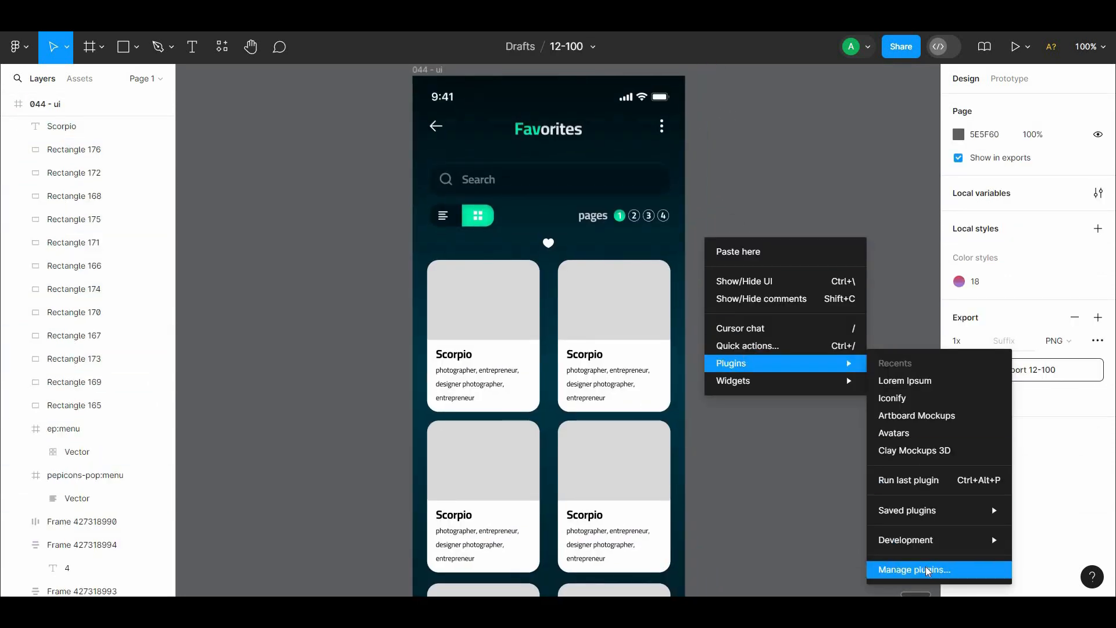
click(883, 569)
text(unsp)
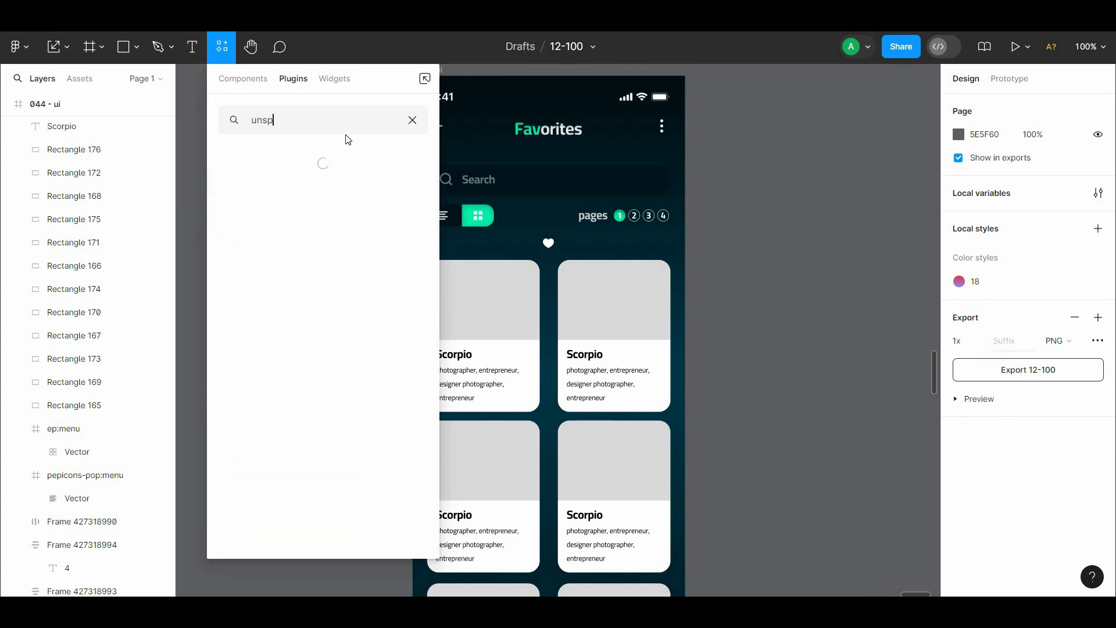
click(411, 194)
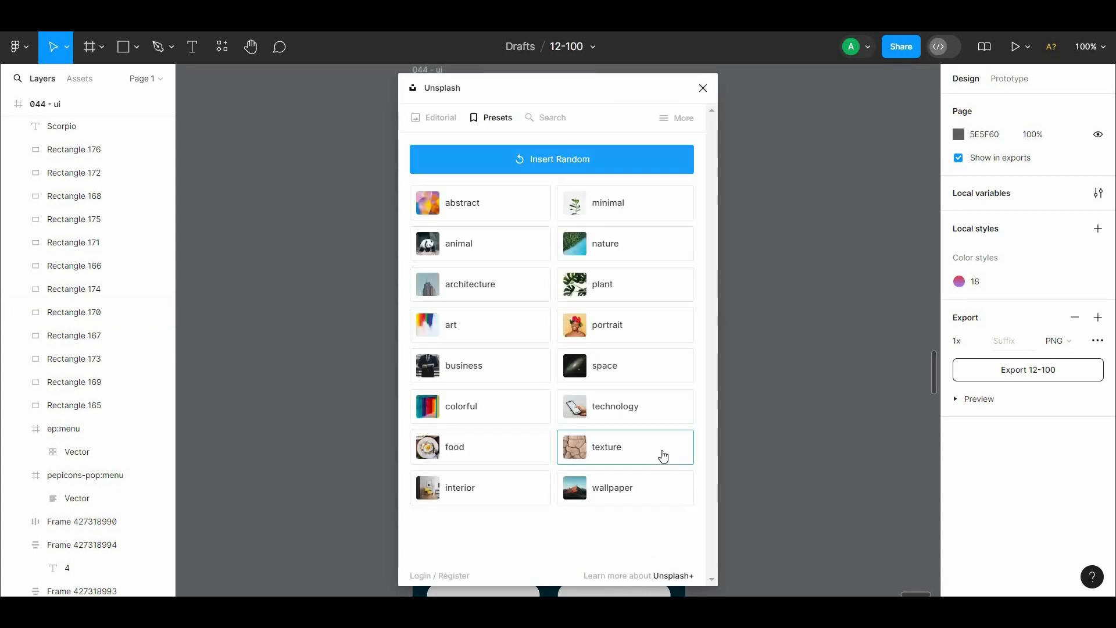
Step: Insert a random Unsplash image and move the plugin window clear of the design
click(499, 159)
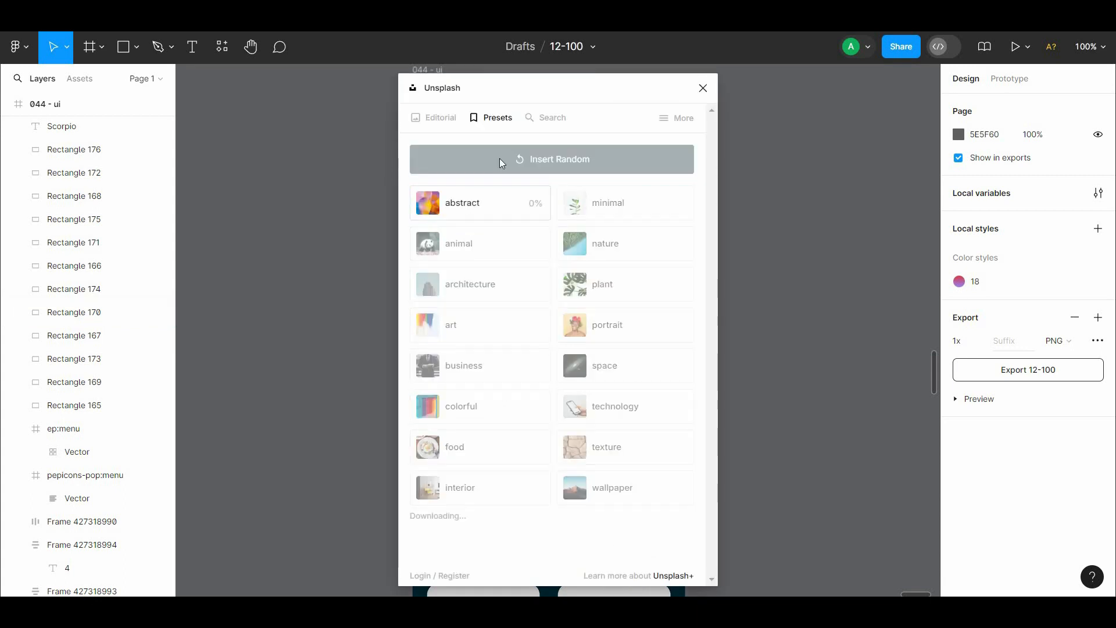
drag(539, 96, 853, 95)
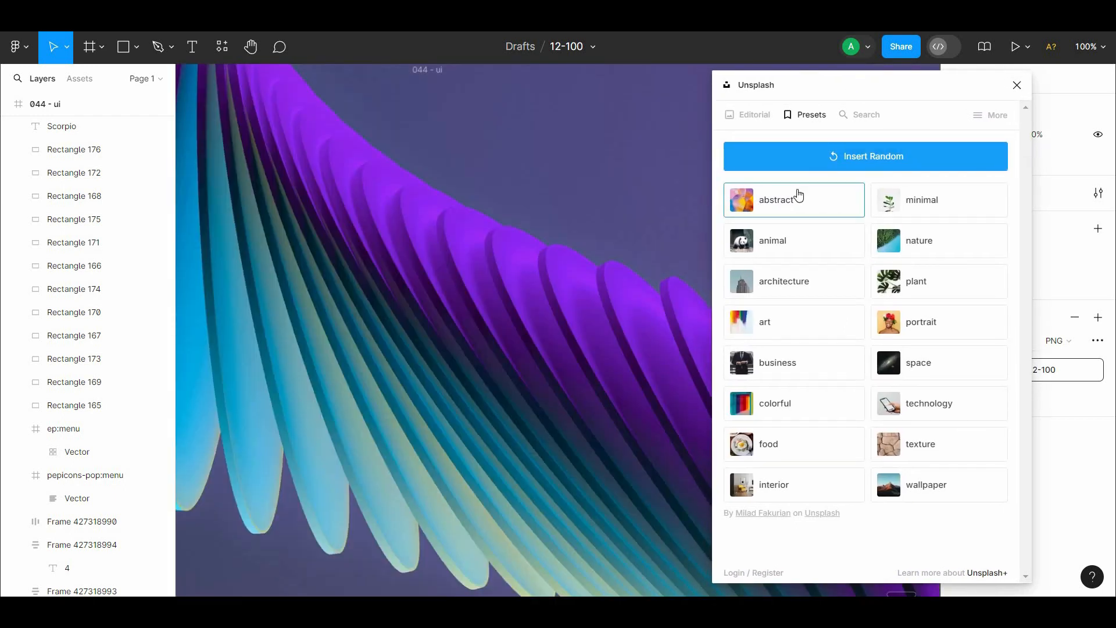
Step: Undo the oversized abstract images and fill both first-row card image placeholders with images from the Unsplash abstract preset
click(800, 193)
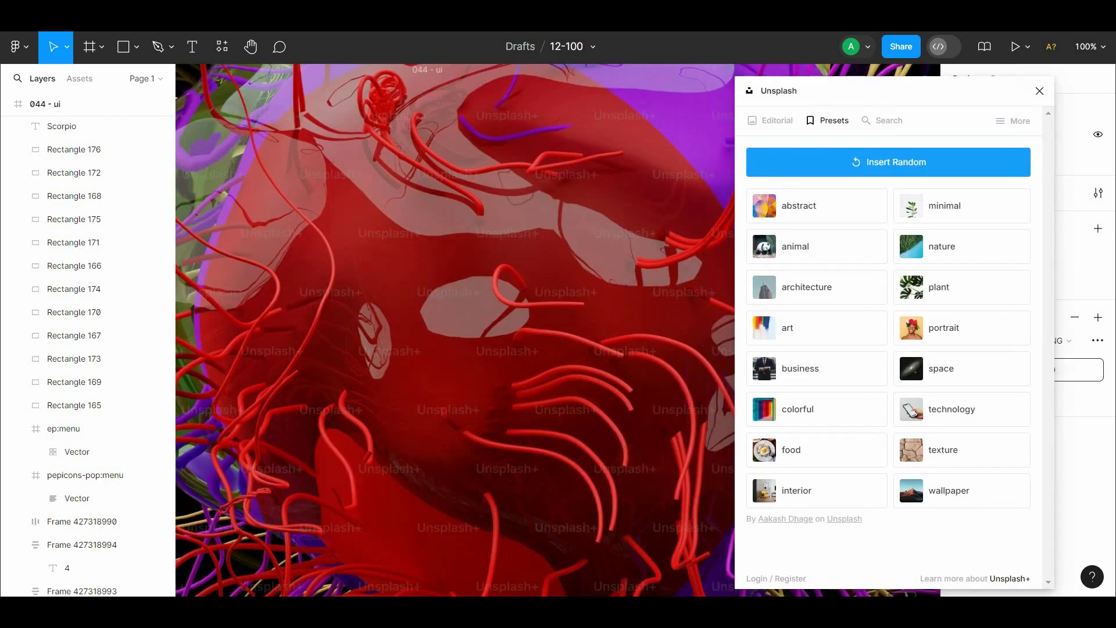
key(ctrl+z)
click(789, 201)
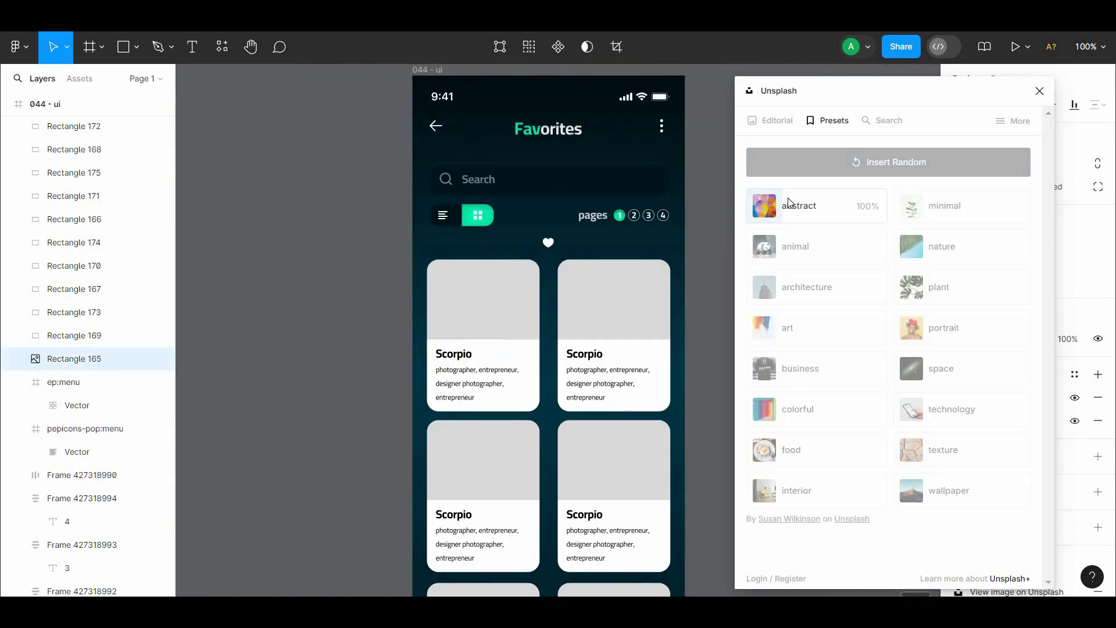
click(666, 291)
click(765, 213)
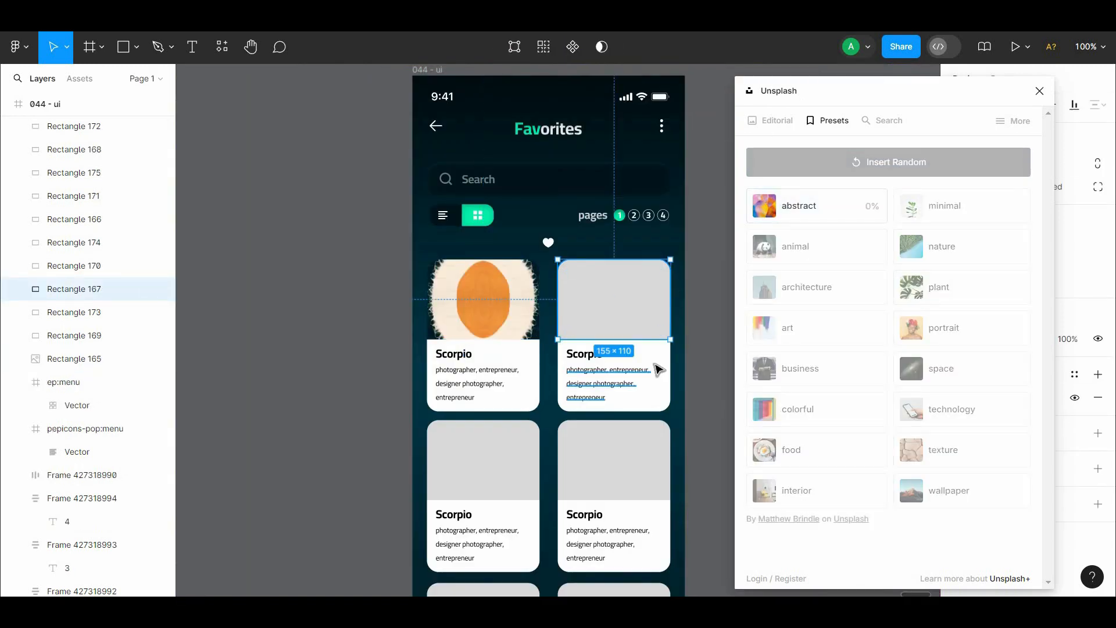
Step: Fill both second-row card image placeholders with images from the Unsplash abstract preset
click(627, 436)
click(761, 208)
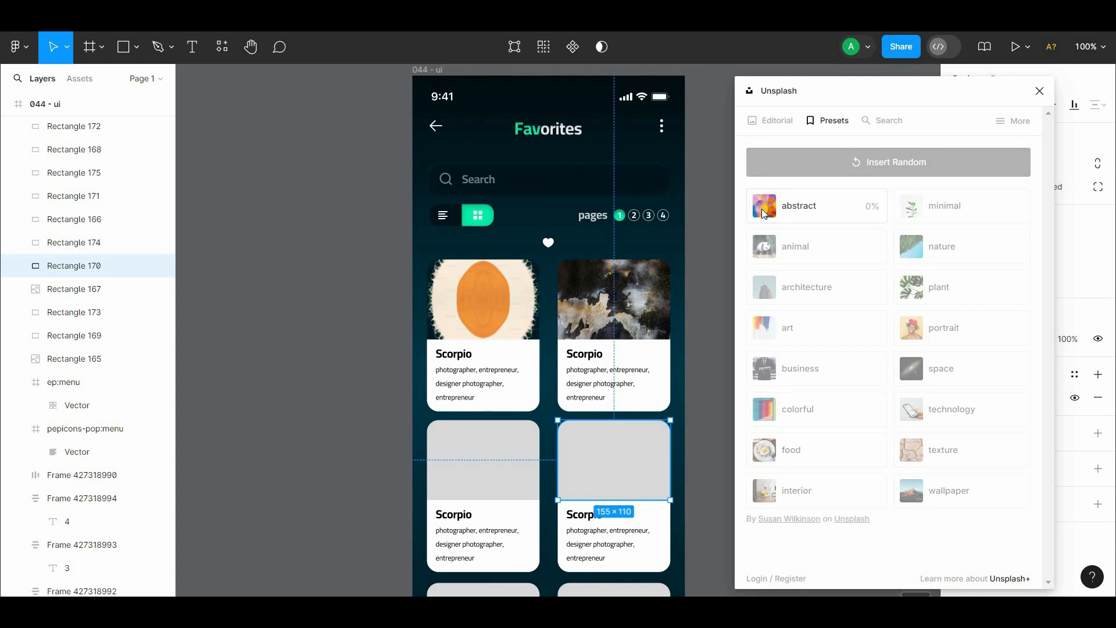
scroll(541, 360, down, 3)
click(500, 384)
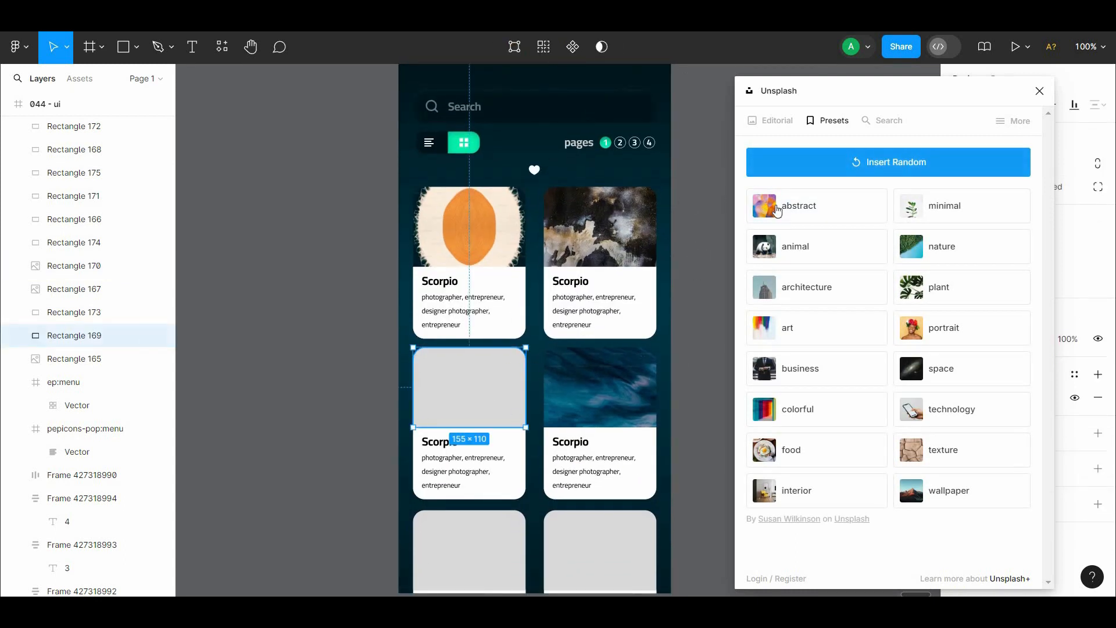
click(779, 209)
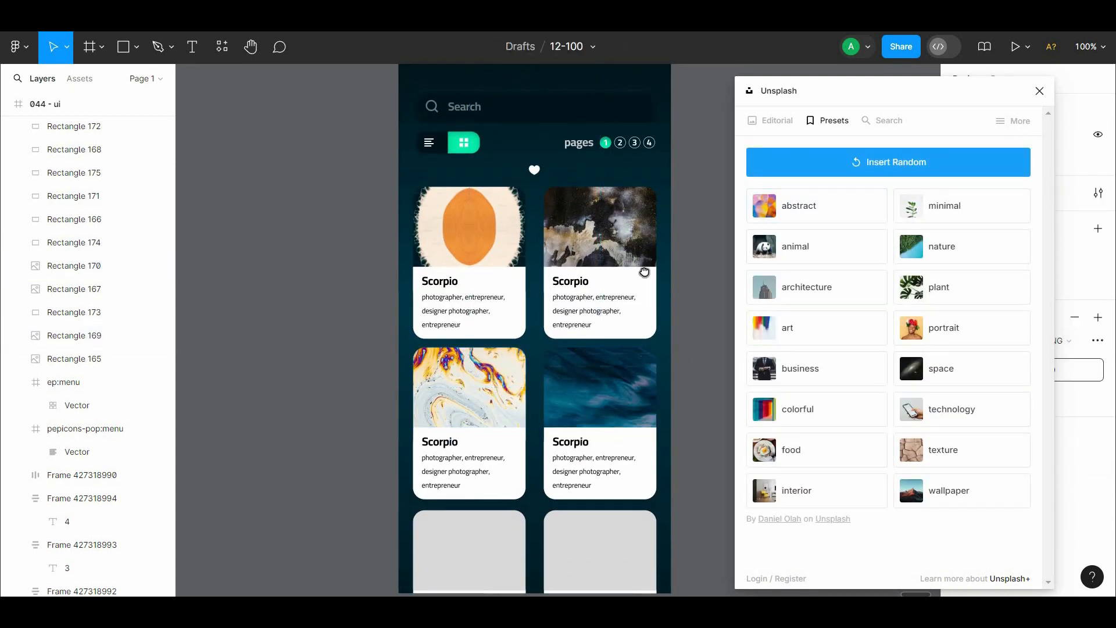
Step: Fill both third-row card image placeholders with Unsplash abstract images and close the plugin
scroll(582, 349, down, 3)
click(591, 424)
click(755, 208)
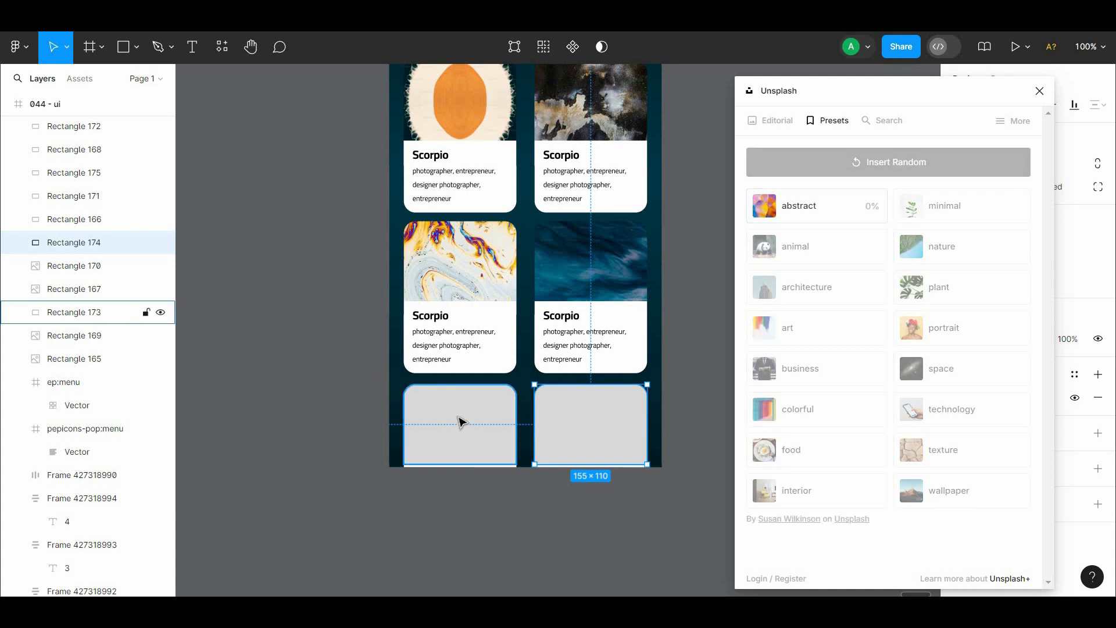
click(773, 200)
scroll(627, 319, up, 3)
scroll(627, 319, right, 2)
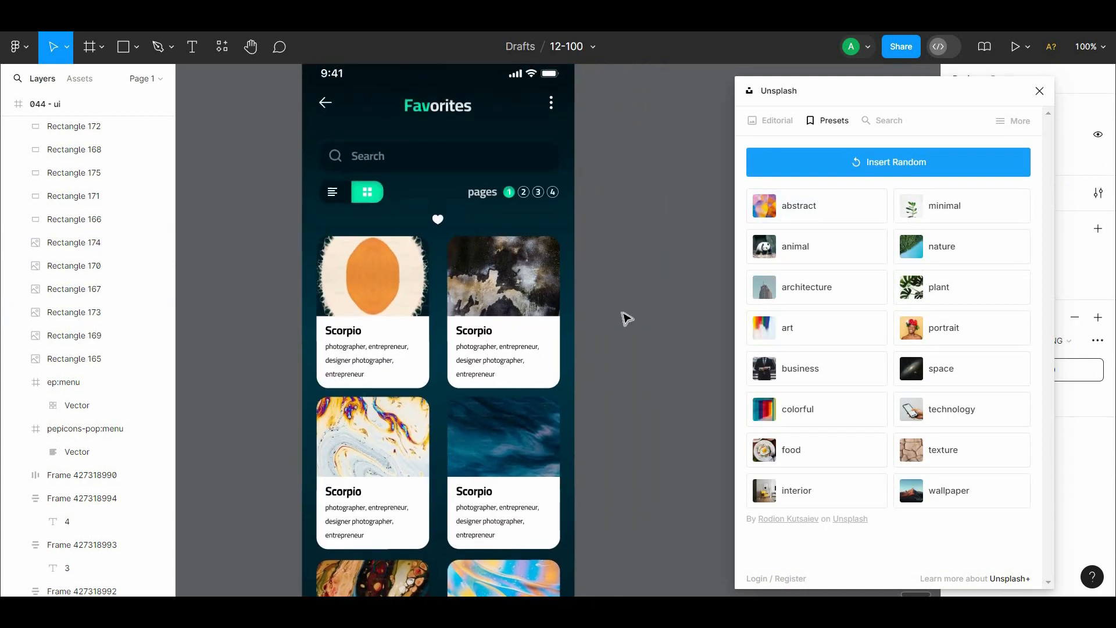
click(1038, 92)
Step: Try to add a shared overlay fill to all six card images at once, then undo it
click(372, 276)
shift+click(503, 277)
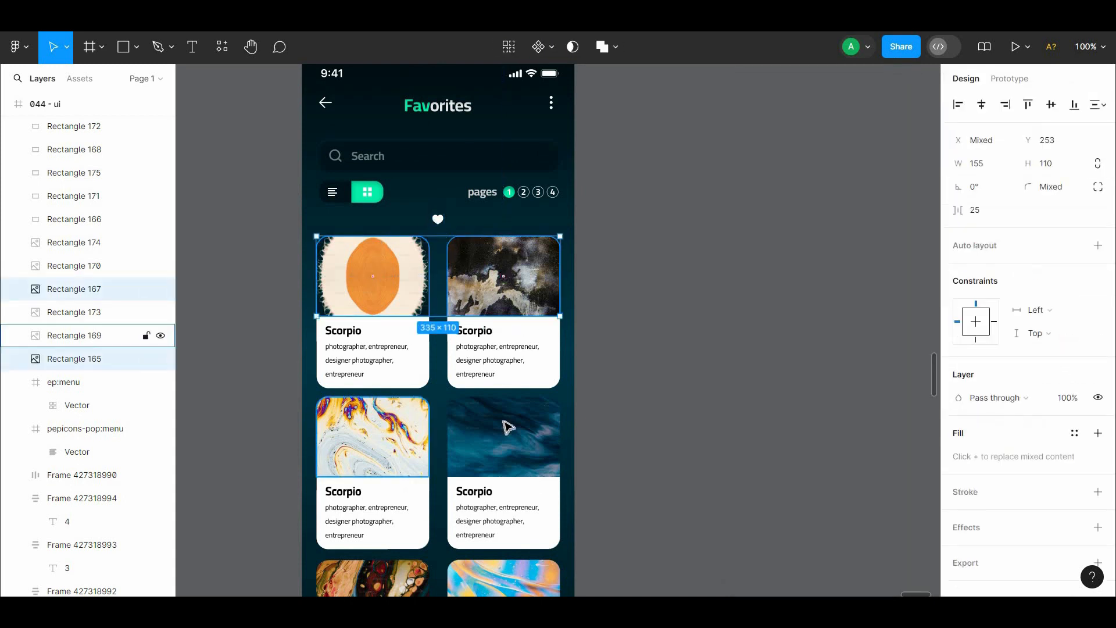
shift+click(506, 426)
shift+click(373, 436)
scroll(512, 448, down, 3)
shift+click(417, 465)
shift+click(548, 465)
click(1098, 410)
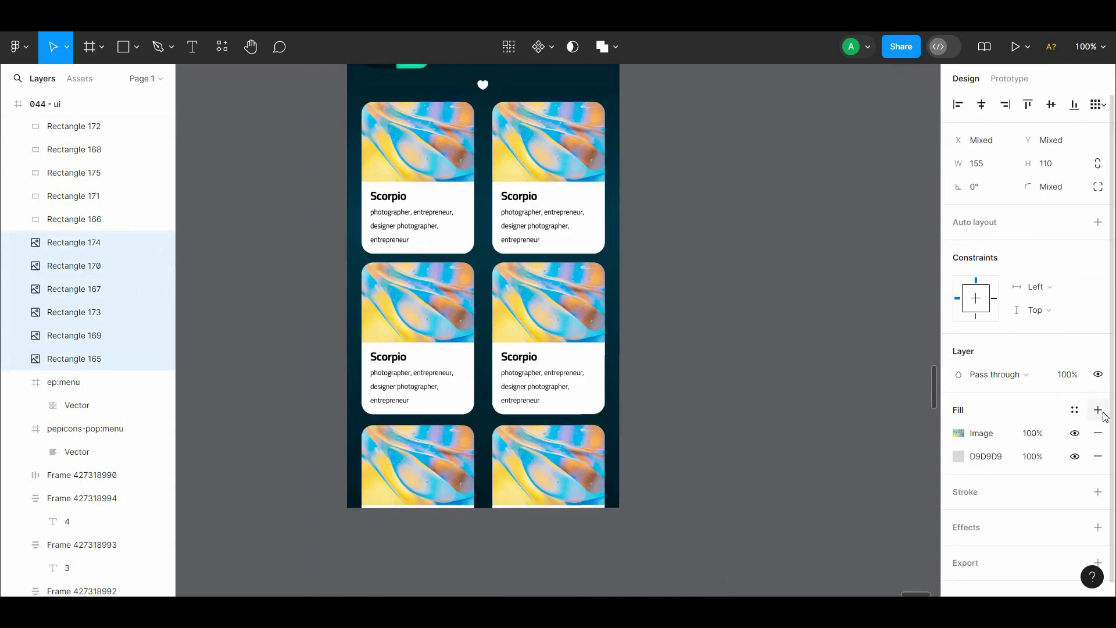
click(956, 433)
click(957, 455)
click(802, 259)
key(ctrl+z)
key(ctrl+z)
click(706, 292)
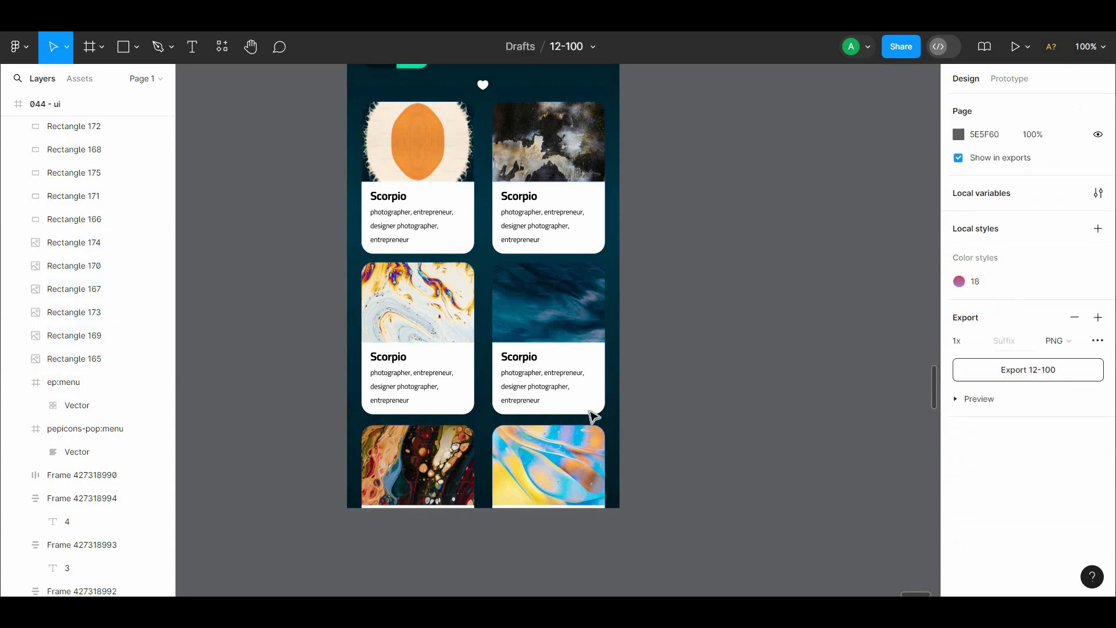
Step: Add a black 20% overlay fill individually to each card image in the first two rows
click(549, 152)
click(1098, 374)
click(465, 167)
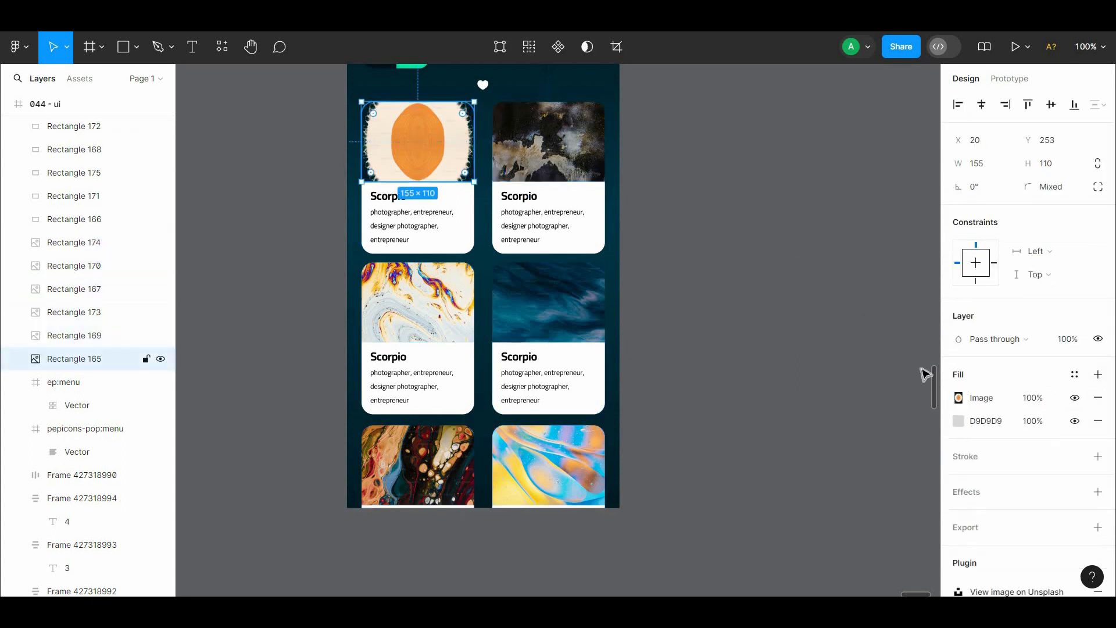
click(525, 286)
click(1097, 375)
click(448, 332)
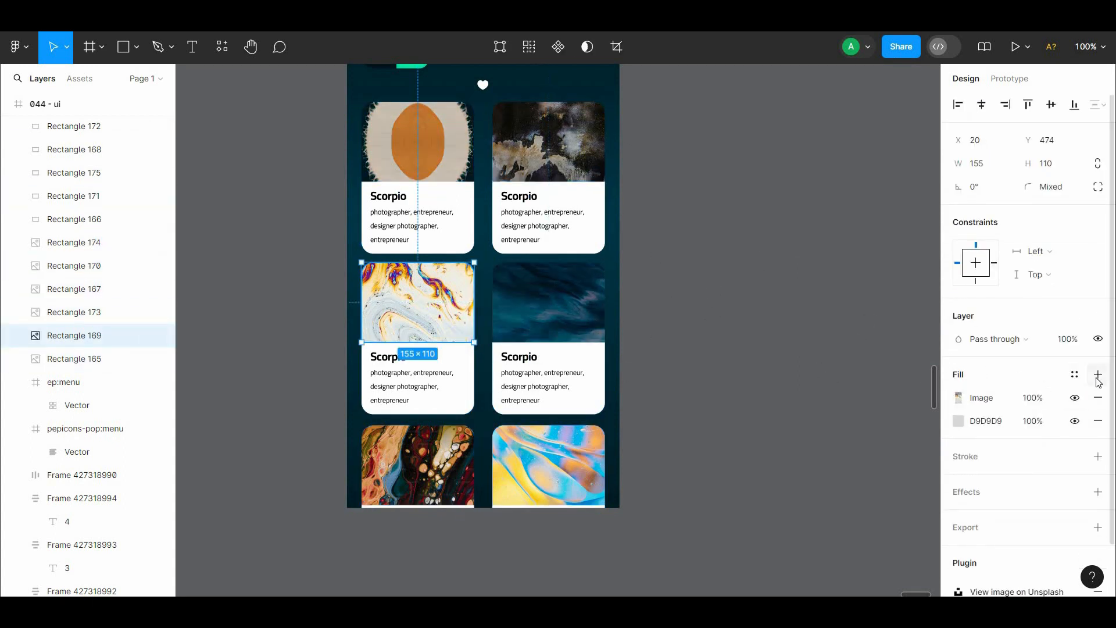
click(1097, 376)
Step: Add the same black 20% overlay fill to both third-row card images
click(523, 448)
click(1099, 374)
click(417, 460)
click(1097, 375)
click(656, 232)
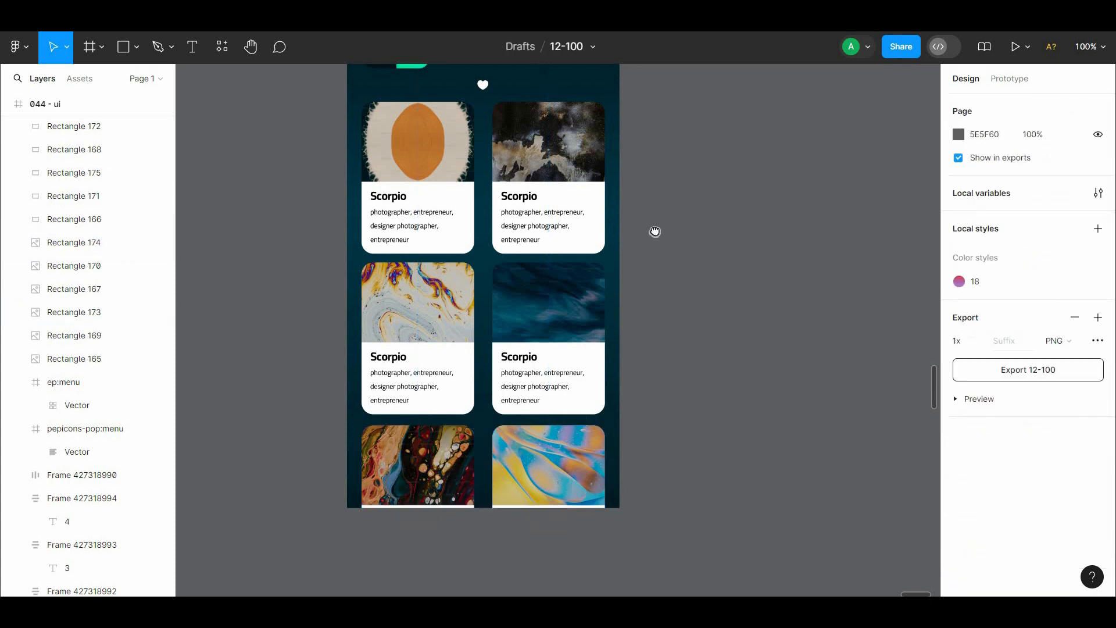
Step: Colour the heart icon red FF0000 and resize it to 20 × 20 with locked proportions
drag(655, 232, 628, 352)
click(478, 212)
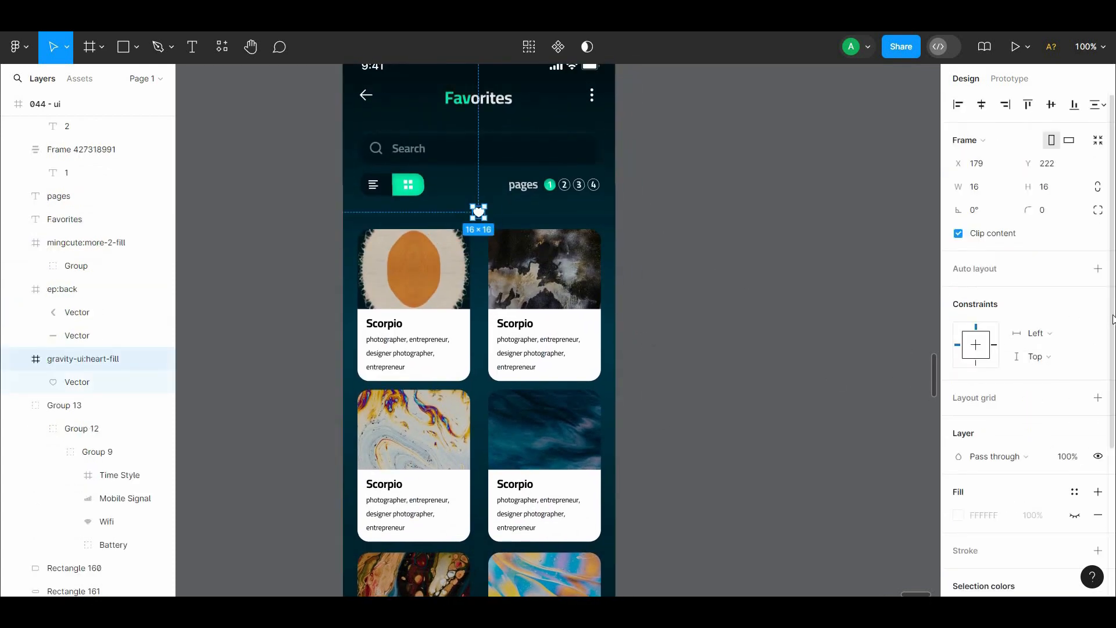
scroll(1112, 318, down, 3)
click(958, 433)
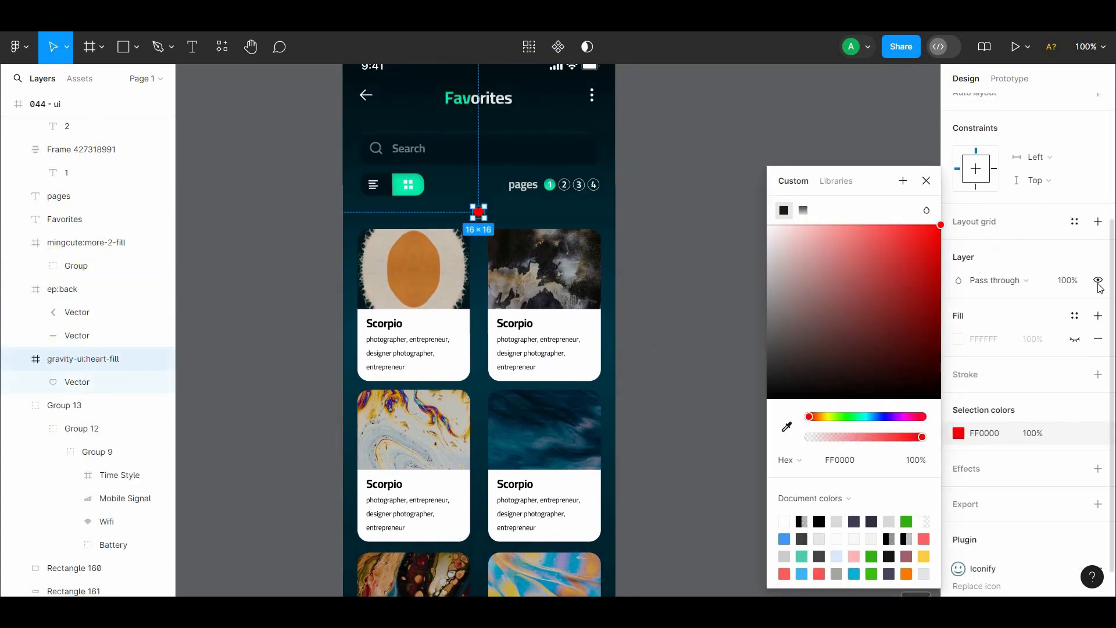
scroll(1112, 205, up, 3)
click(1054, 145)
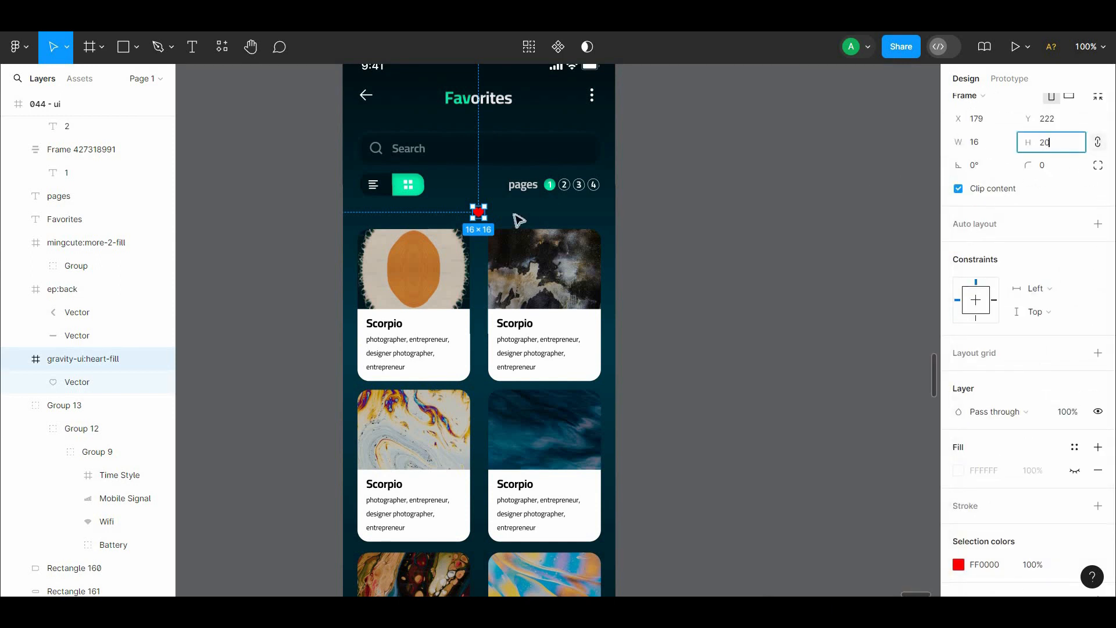
text(20)
key(Return)
Step: Place the heart in front of the first row's second card image, 16 px from its top and right edges
right_click(575, 254)
click(592, 257)
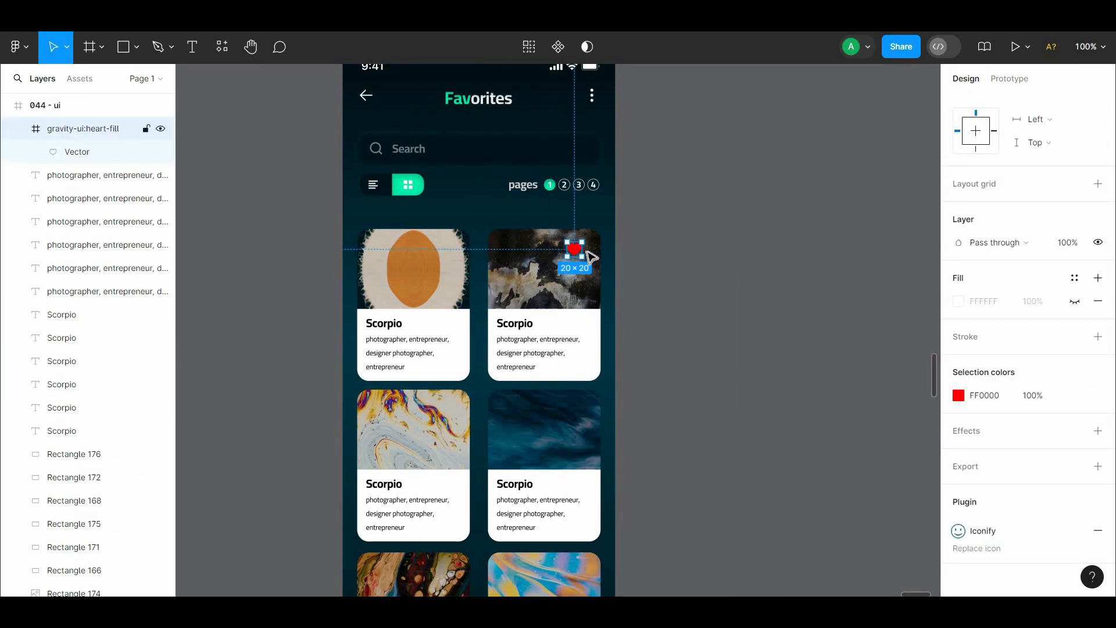
key(plus)
key(plus)
scroll(669, 326, up, 3)
key(Right)
key(Right)
key(Right)
key(Right)
key(Right)
key(Right)
key(Right)
key(Right)
key(Right)
key(Right)
key(Right)
key(Right)
key(Right)
key(Right)
key(Right)
key(Right)
key(Right)
key(Right)
key(Right)
key(Right)
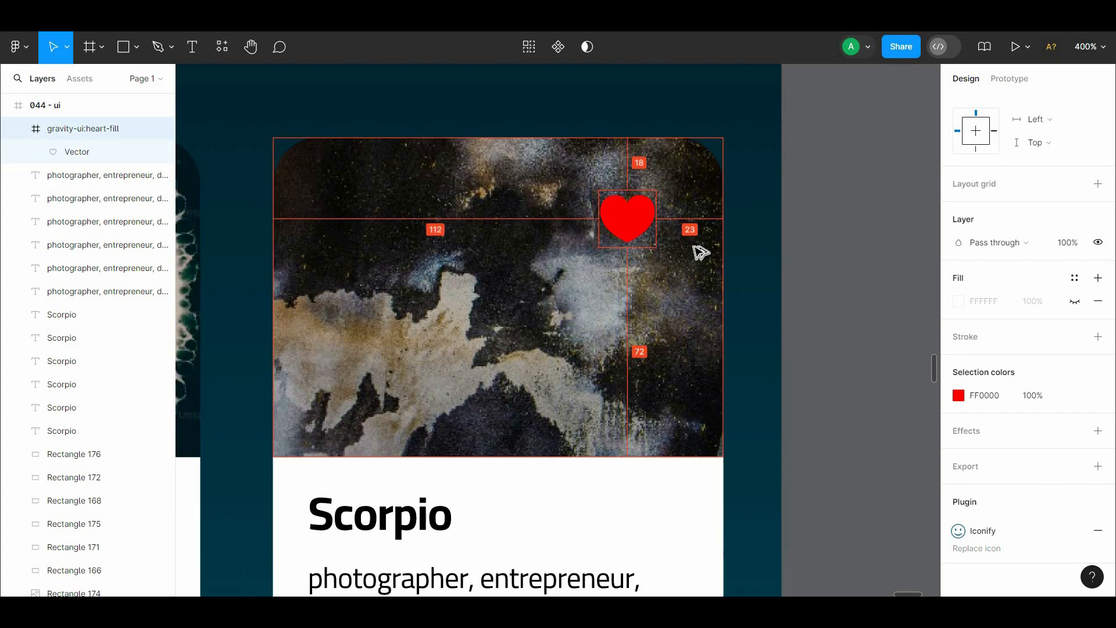
key(Left)
key(Left)
key(Left)
key(Left)
key(Left)
key(Left)
key(Up)
key(Up)
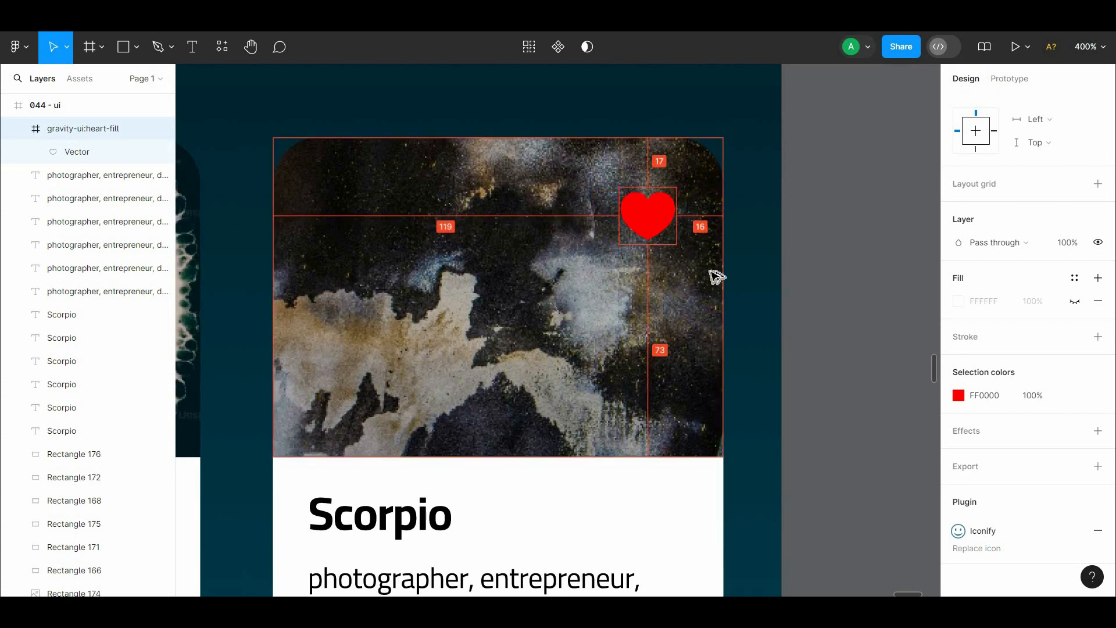
click(833, 267)
Step: Duplicate the heart onto the first card's image, level with the original in its upper-right corner
key(shift+0)
drag(768, 227, 837, 202)
click(650, 280)
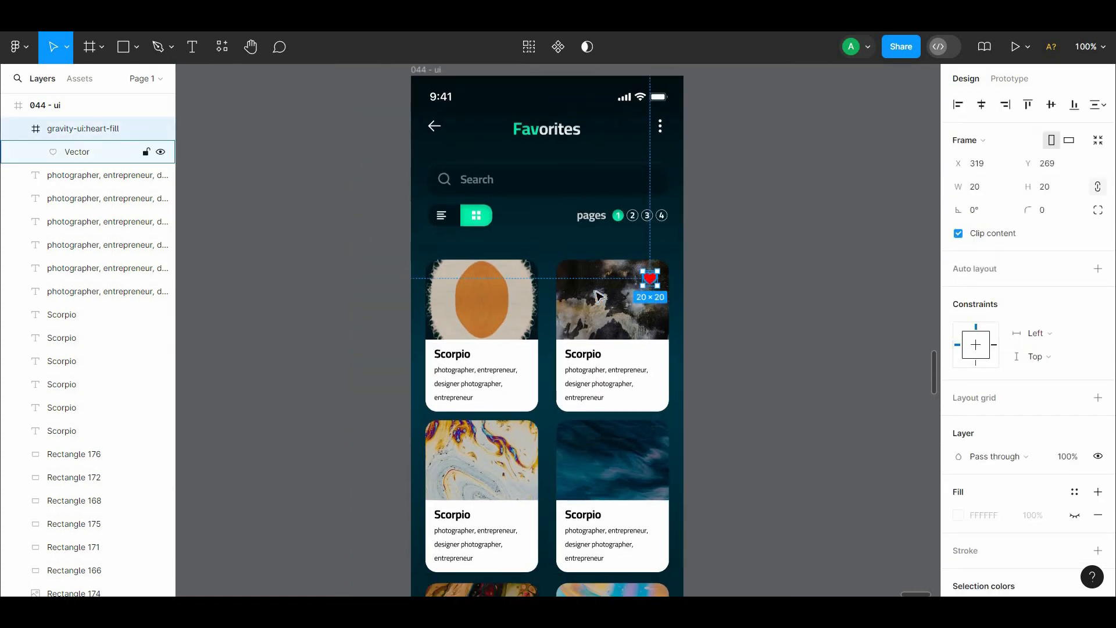
click(522, 289)
key(ctrl+v)
alt+drag(649, 282, 519, 281)
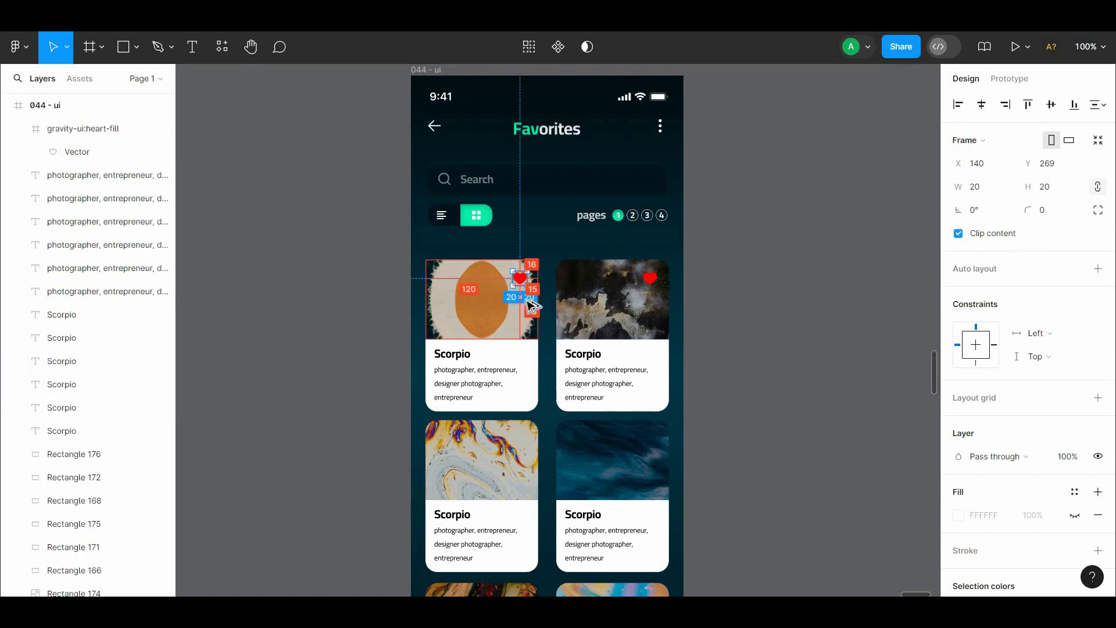
Step: Duplicate the heart onto both second-row card images, placing the first column's copy at X 139, Y 490
alt+drag(654, 280, 657, 383)
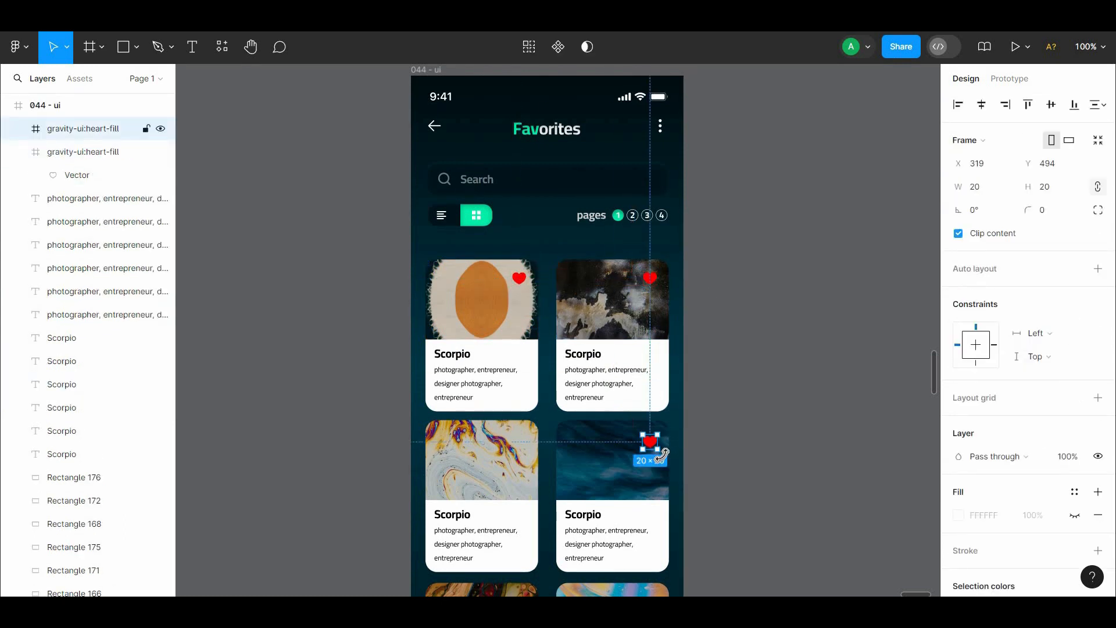
click(689, 439)
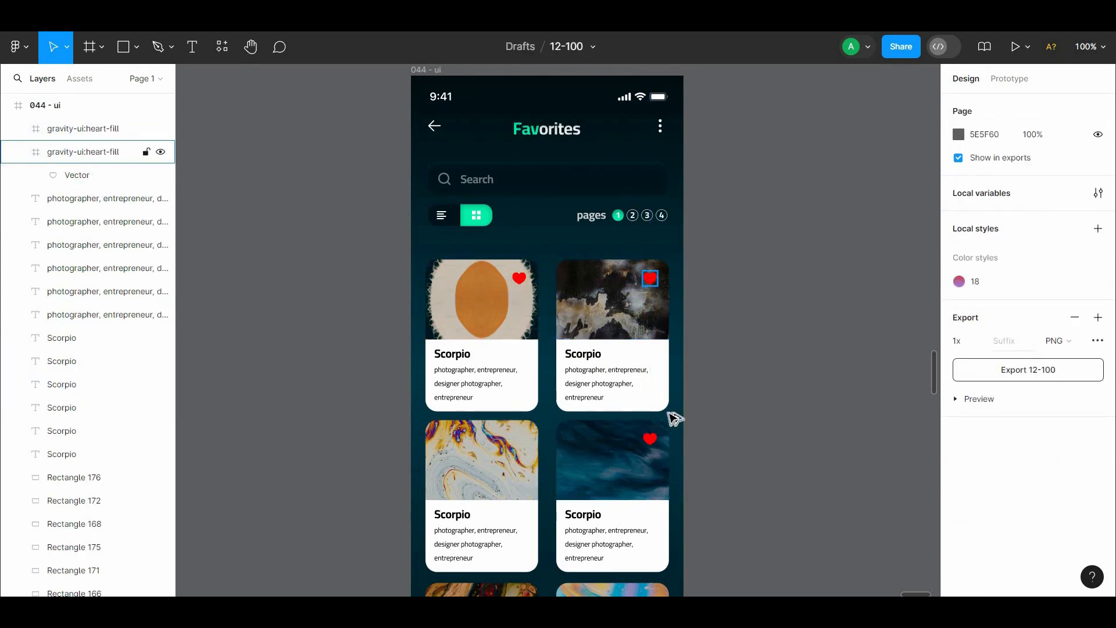
alt+drag(651, 440, 653, 479)
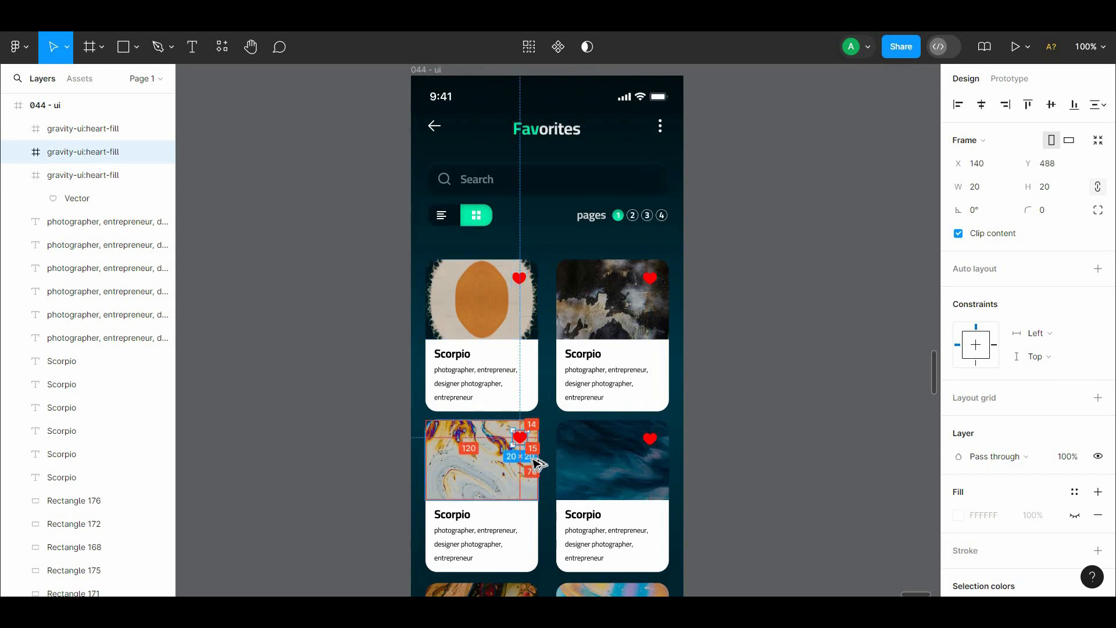
key(Right)
key(ctrl+=)
drag(446, 433, 587, 143)
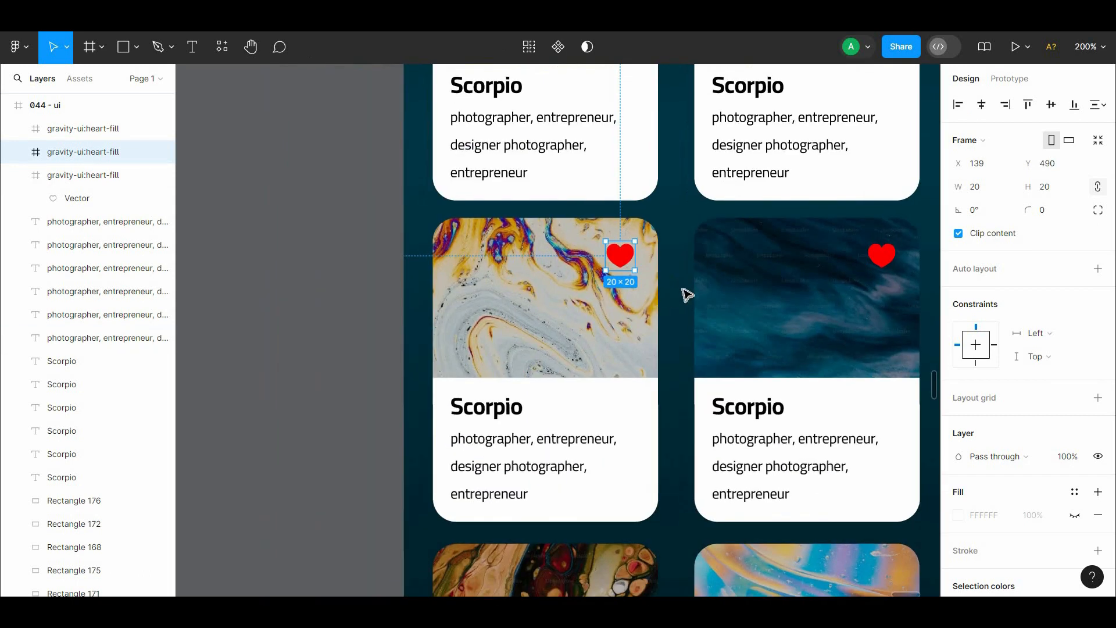
click(702, 289)
click(678, 287)
Step: Duplicate the two second-row hearts onto the third-row card images
key(ctrl+minus)
drag(678, 286, 681, 380)
click(572, 223)
shift+click(707, 225)
click(748, 346)
scroll(678, 435, up, 3)
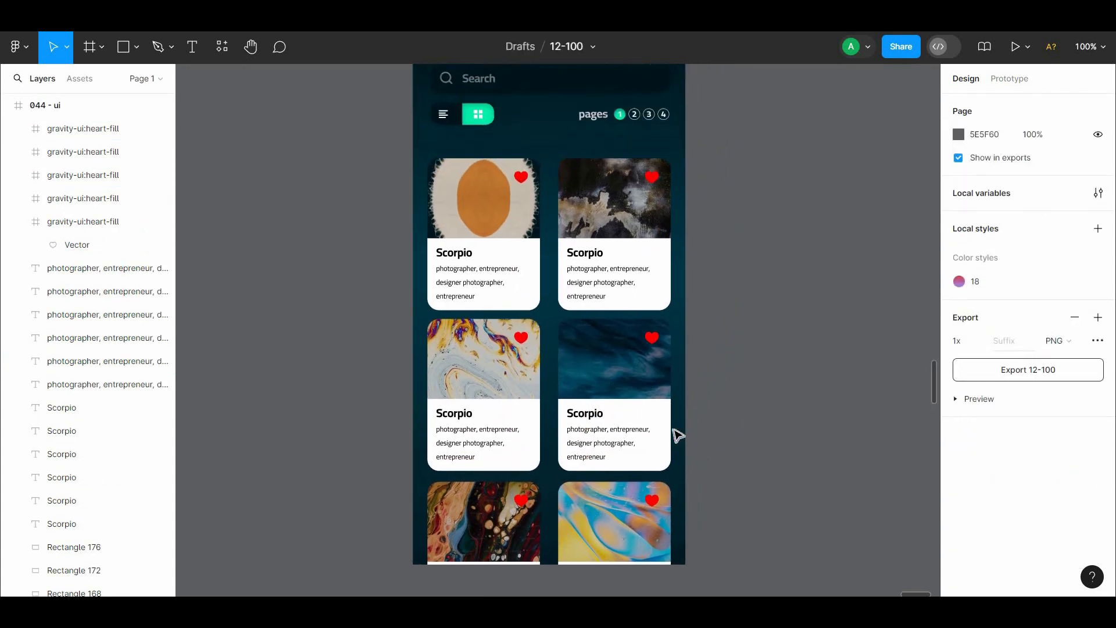
Step: Wrap each first-row card with its image, texts and heart in its own frame
drag(700, 154, 590, 274)
right_click(588, 274)
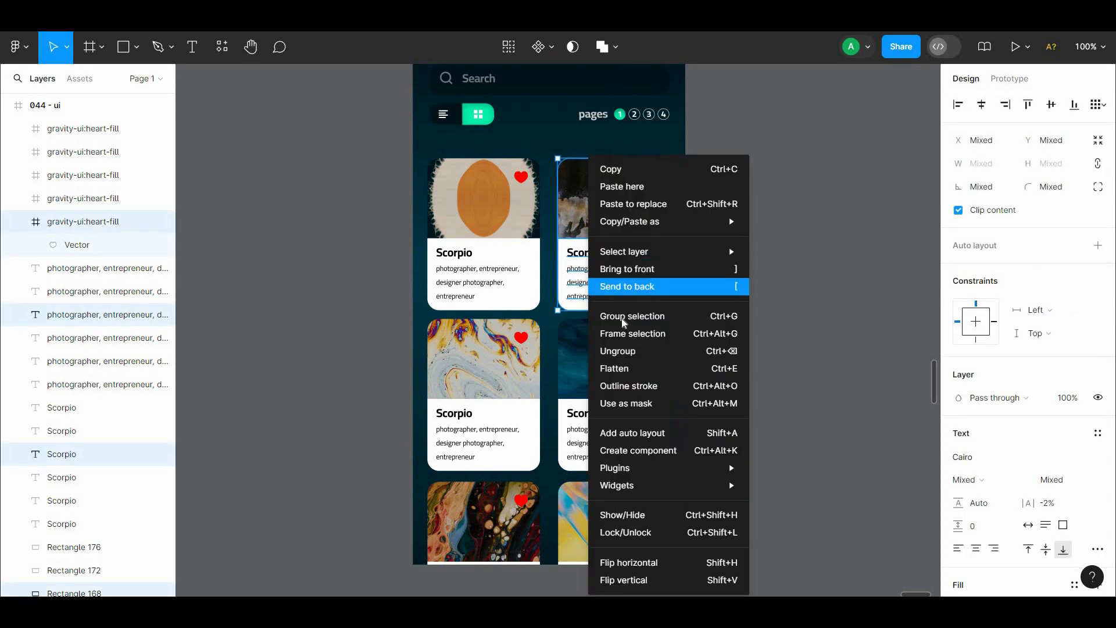
drag(368, 152, 526, 299)
right_click(482, 287)
click(504, 334)
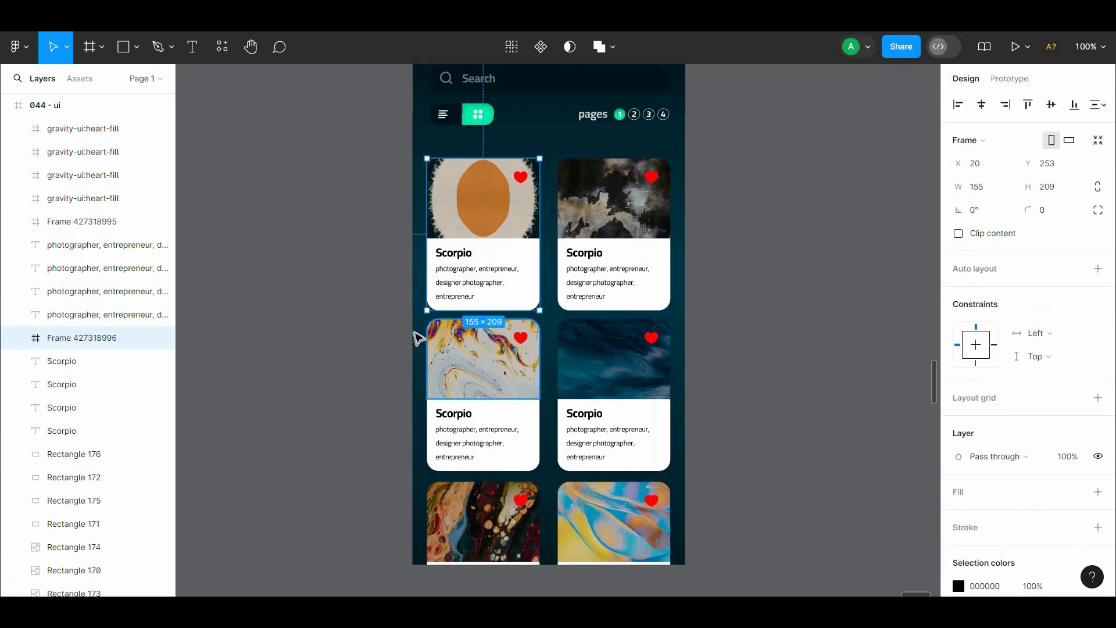
Step: Wrap each second-row card with its image, texts and heart in its own frame
drag(409, 332, 532, 452)
right_click(454, 424)
click(478, 334)
drag(701, 332, 583, 469)
right_click(572, 441)
click(604, 335)
Step: Wrap each third-row card, including the parts below the screen edge, in its own frame
scroll(745, 397, down, 2)
drag(732, 372, 599, 487)
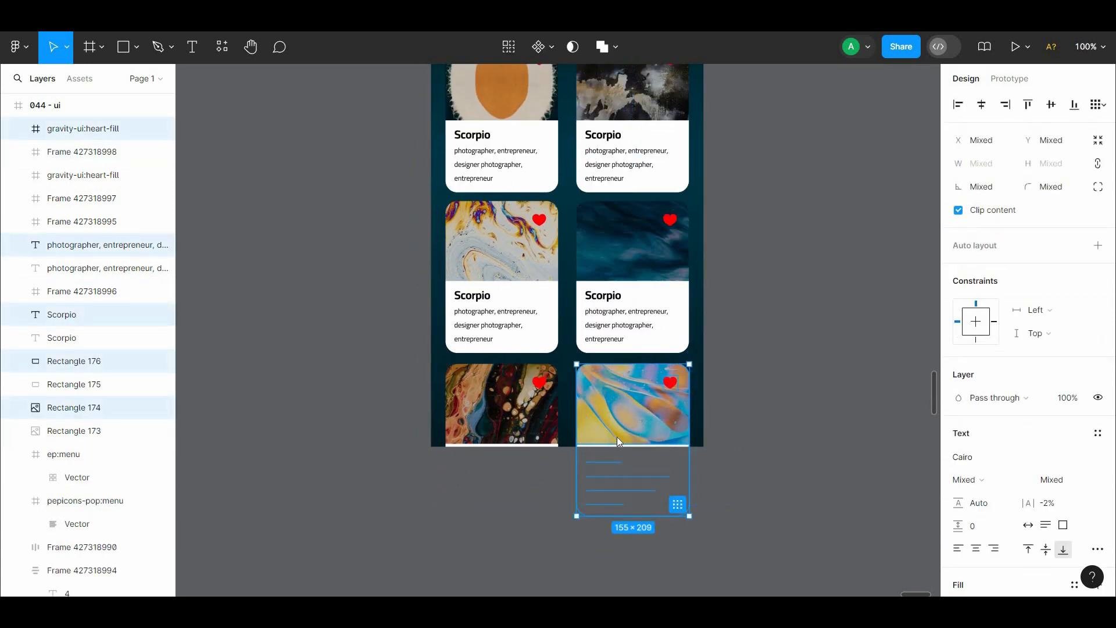
right_click(611, 439)
click(655, 333)
drag(442, 359, 548, 509)
right_click(486, 433)
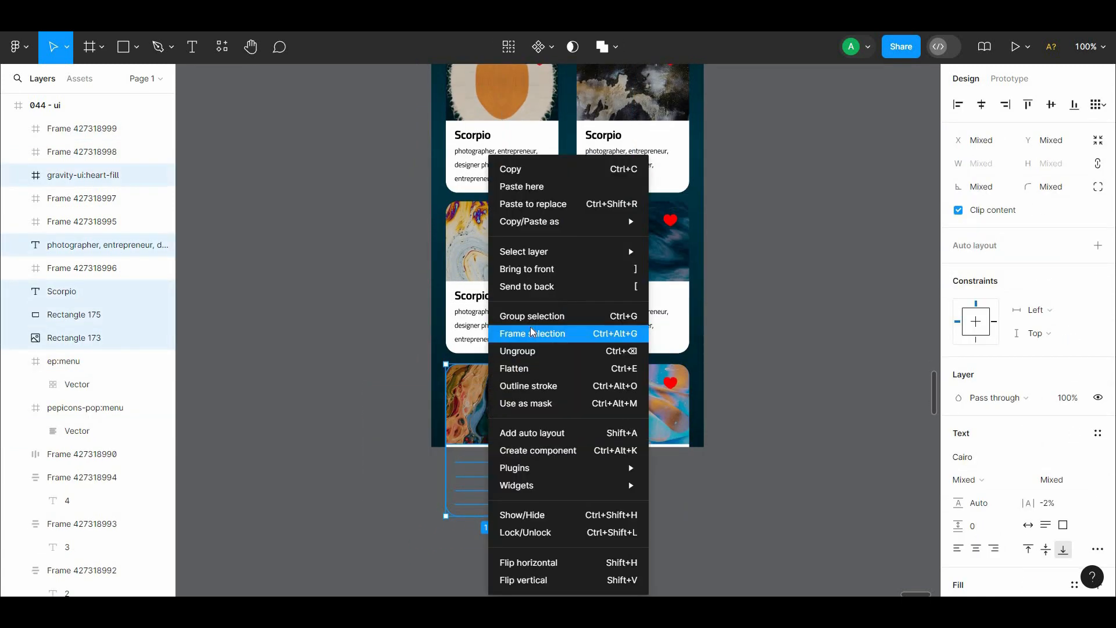
click(512, 333)
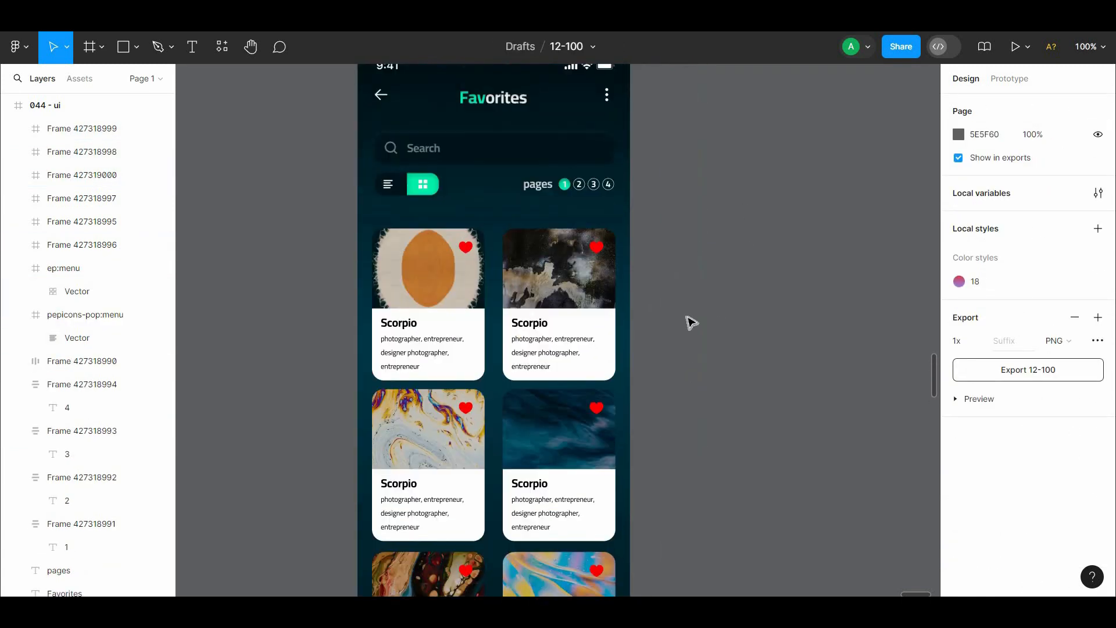
Step: Add a drop shadow effect to all six card frames together
drag(686, 236, 365, 585)
drag(742, 222, 759, 347)
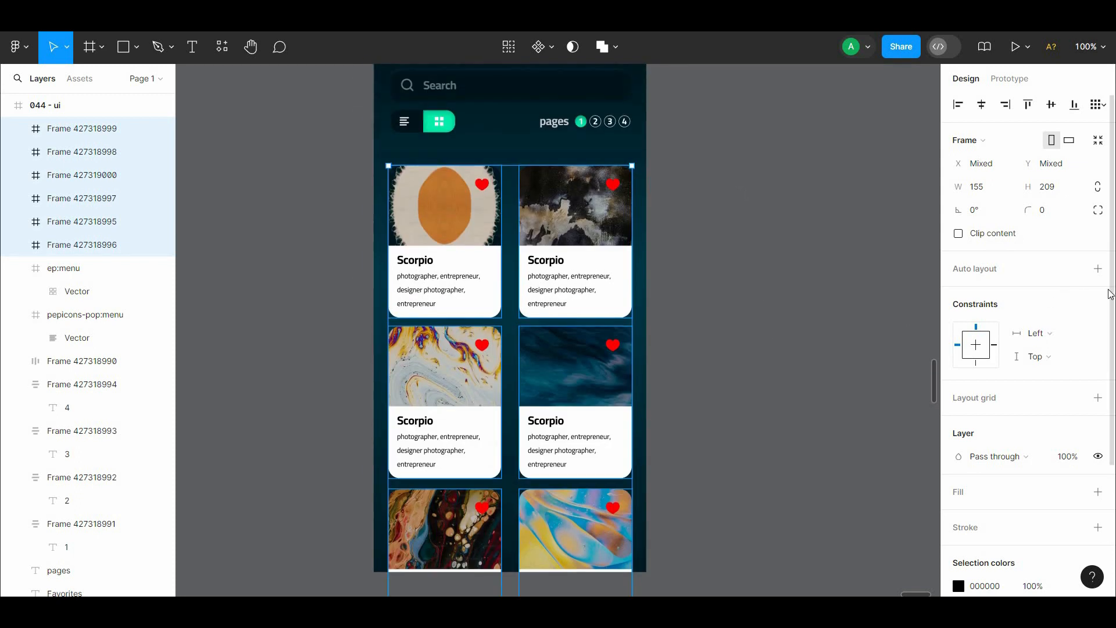
scroll(1094, 398, down, 3)
click(1097, 509)
click(1002, 533)
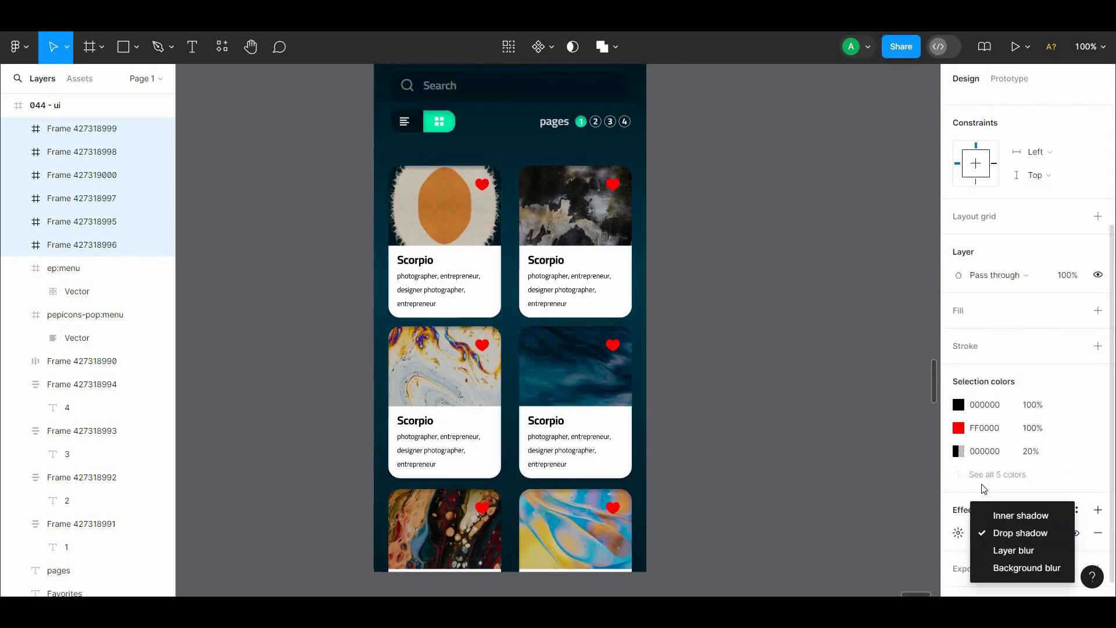
Step: Add an inner shadow effect with an X offset of 2 to all six card frames
click(1097, 509)
click(1018, 533)
click(997, 513)
click(958, 533)
click(788, 526)
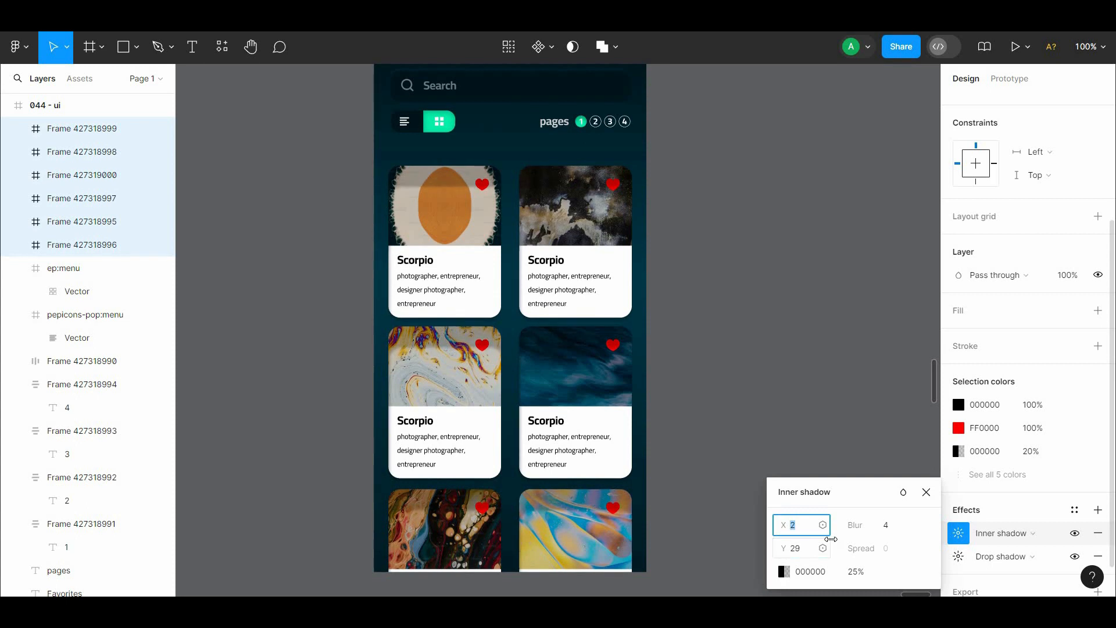
Step: Set the cards' inner shadow to a Y offset of 4 and 32% opacity, and soften it with a larger blur
drag(854, 525, 864, 525)
click(783, 571)
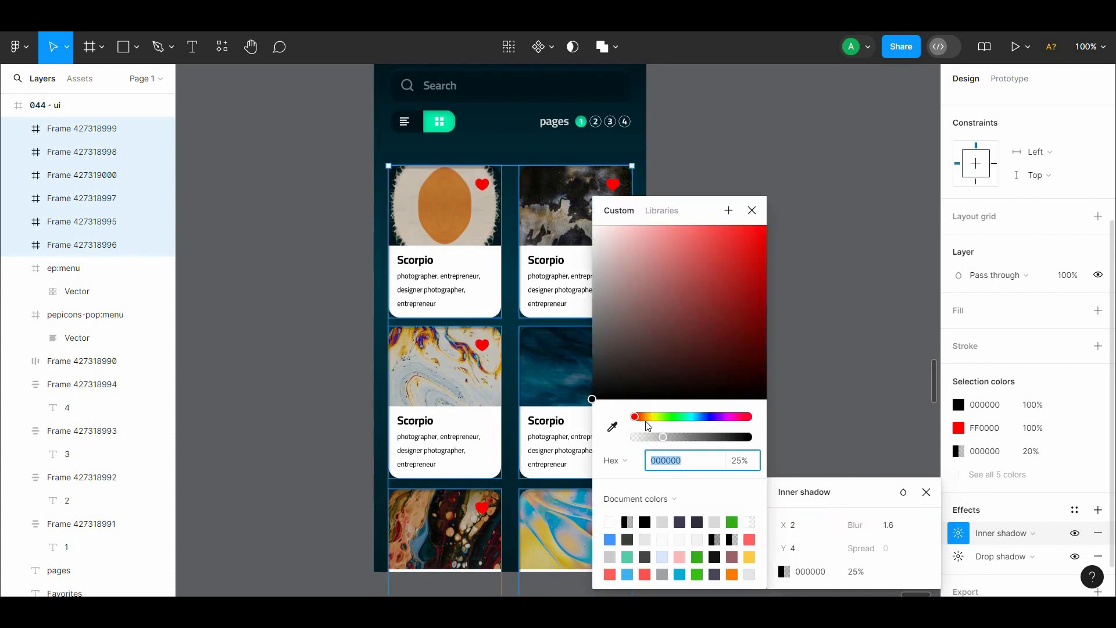
drag(666, 442, 691, 441)
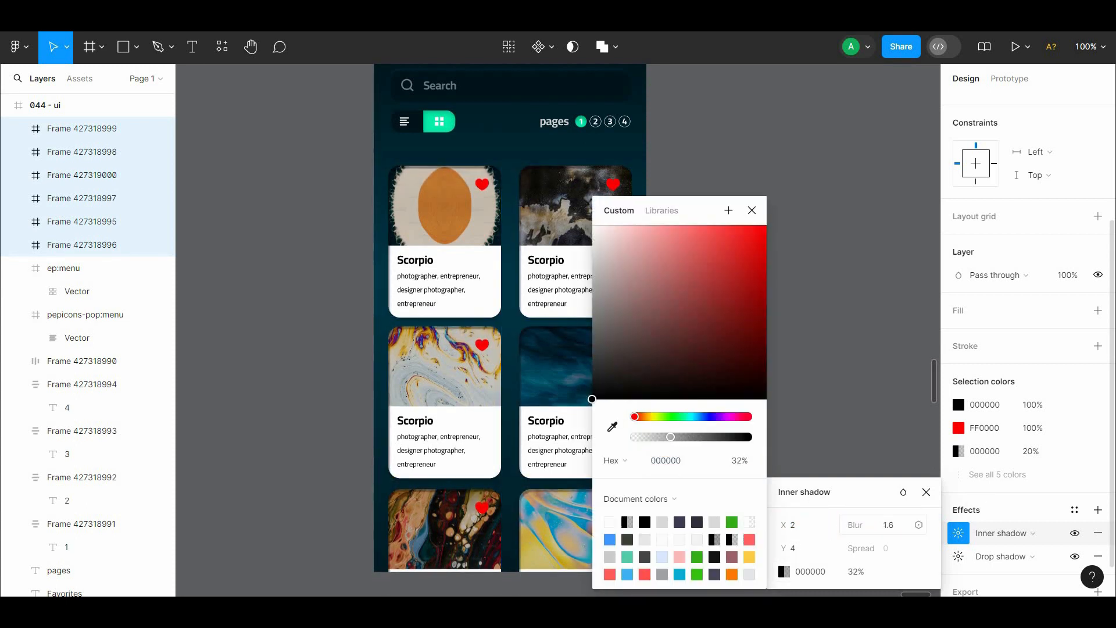
drag(854, 525, 1100, 521)
click(812, 378)
drag(757, 333, 747, 311)
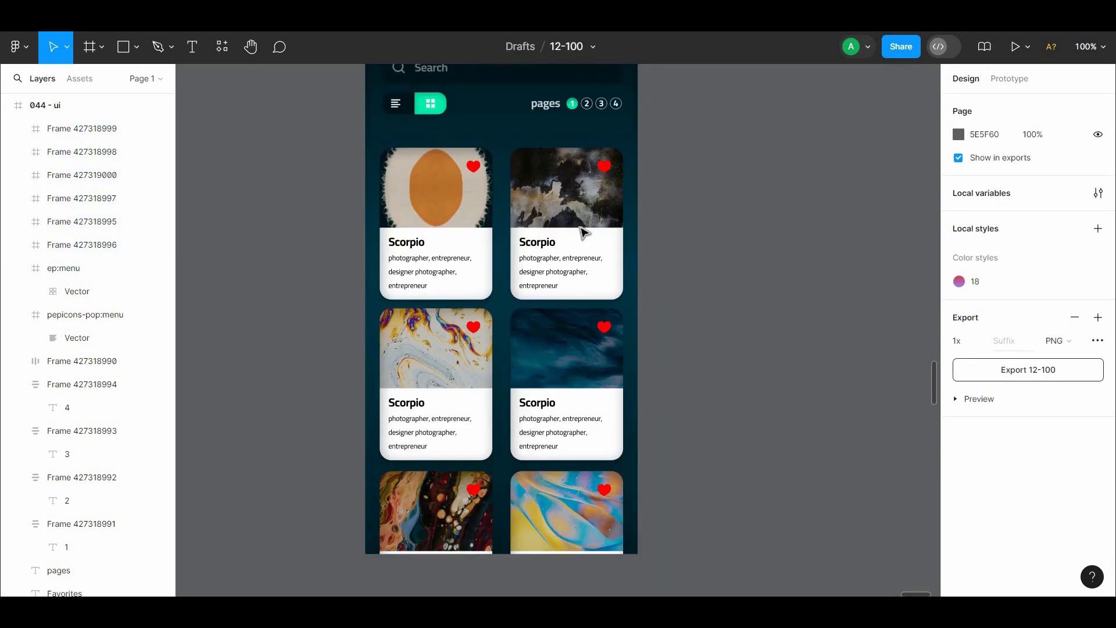
Step: Wrap the view toggle and the pagination row in one frame and nudge it slightly down from the search bar
drag(672, 107, 399, 543)
drag(553, 374, 580, 479)
key(alt)
drag(374, 207, 672, 217)
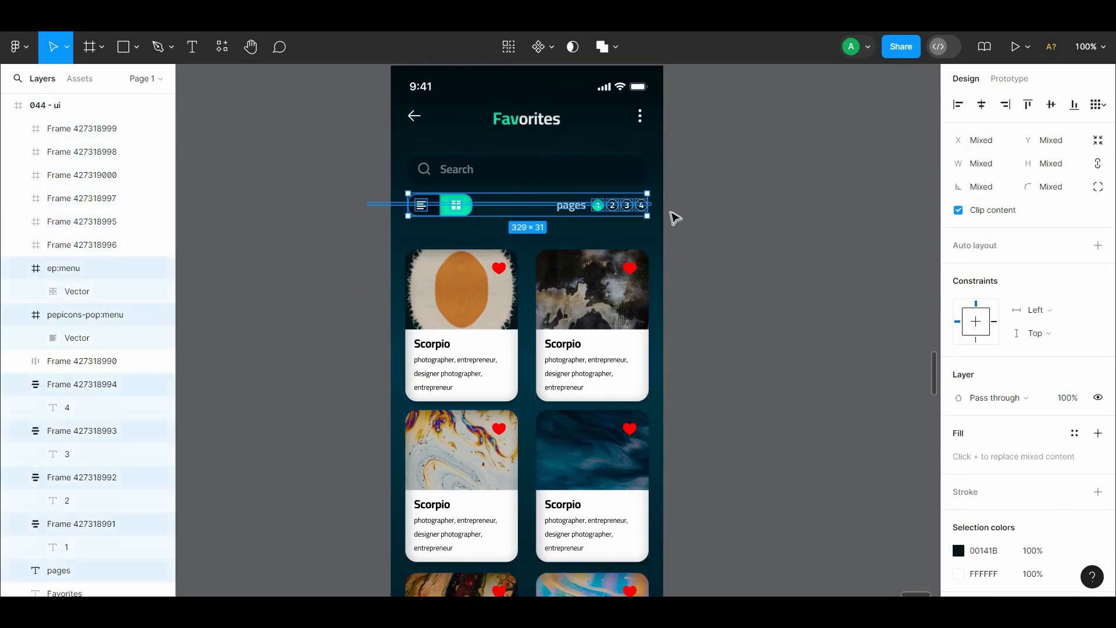
right_click(629, 205)
click(668, 334)
key(Down)
key(Down)
key(Down)
key(Down)
key(Down)
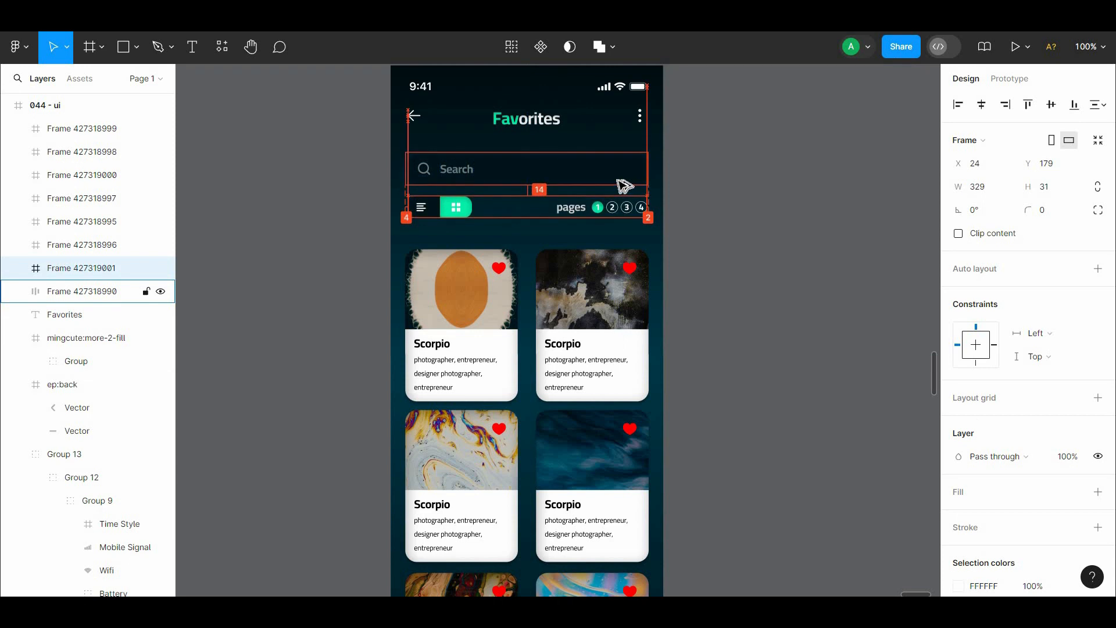
Step: Move all six card frames up together, closer to the view toggle and pagination row
drag(680, 241, 393, 594)
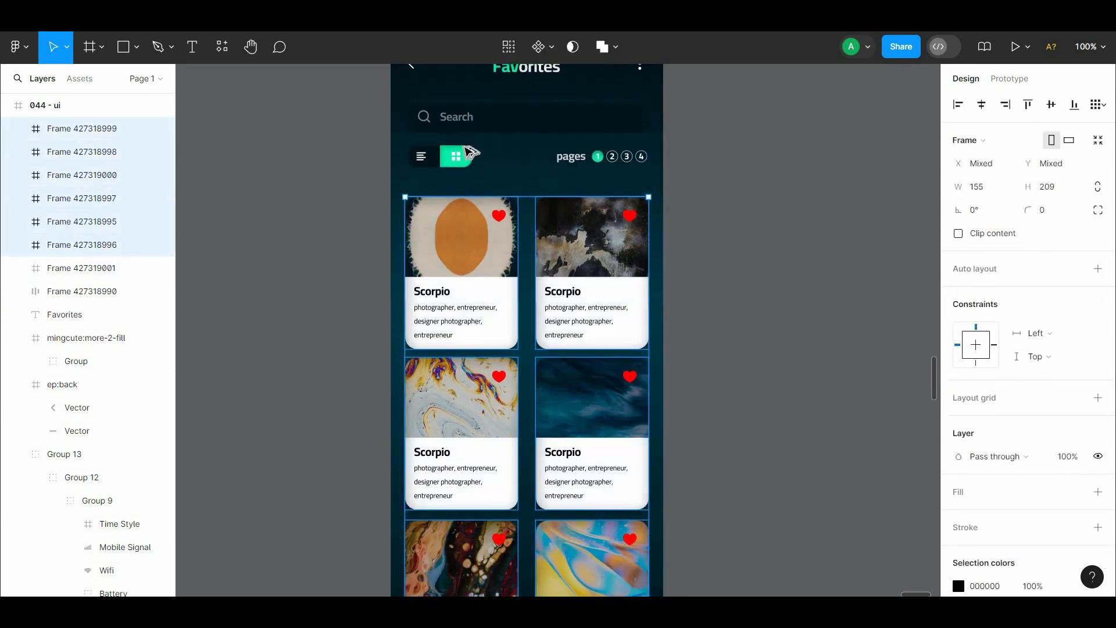
key(Up)
key(Up)
key(Up)
key(Up)
key(Up)
key(Up)
key(Up)
key(Up)
key(Up)
key(Up)
key(Up)
key(Up)
key(Up)
key(Up)
key(Up)
key(Up)
key(Up)
click(770, 159)
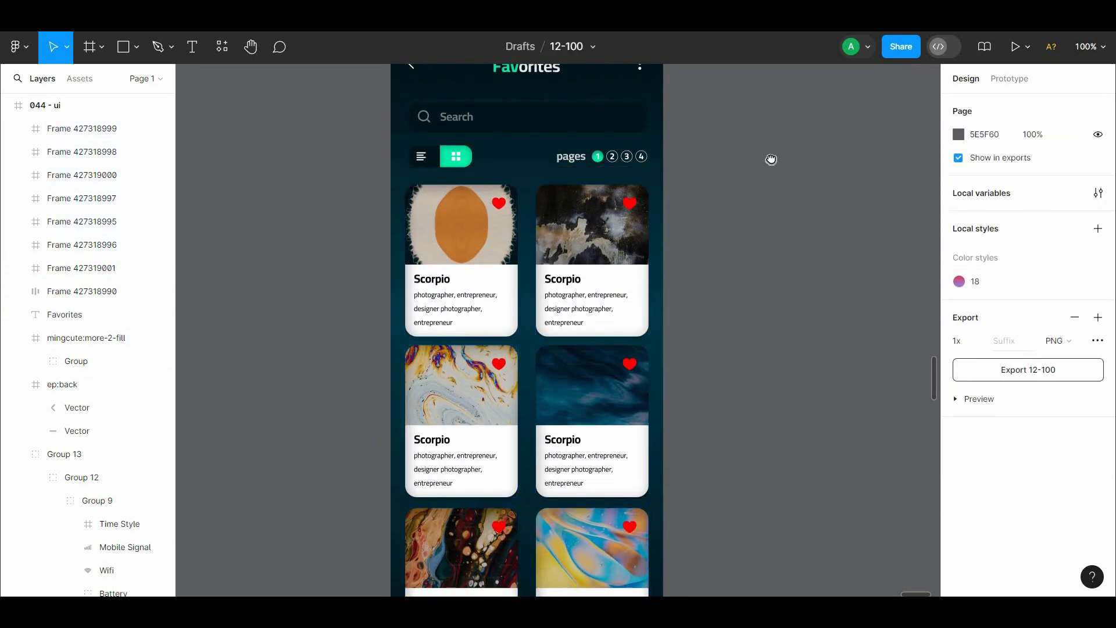
Step: Try offsets of X -2 and Y 2 with a blur of 10.2 on the search bar's inner shadow
drag(769, 162, 750, 230)
click(588, 185)
scroll(1094, 329, down, 5)
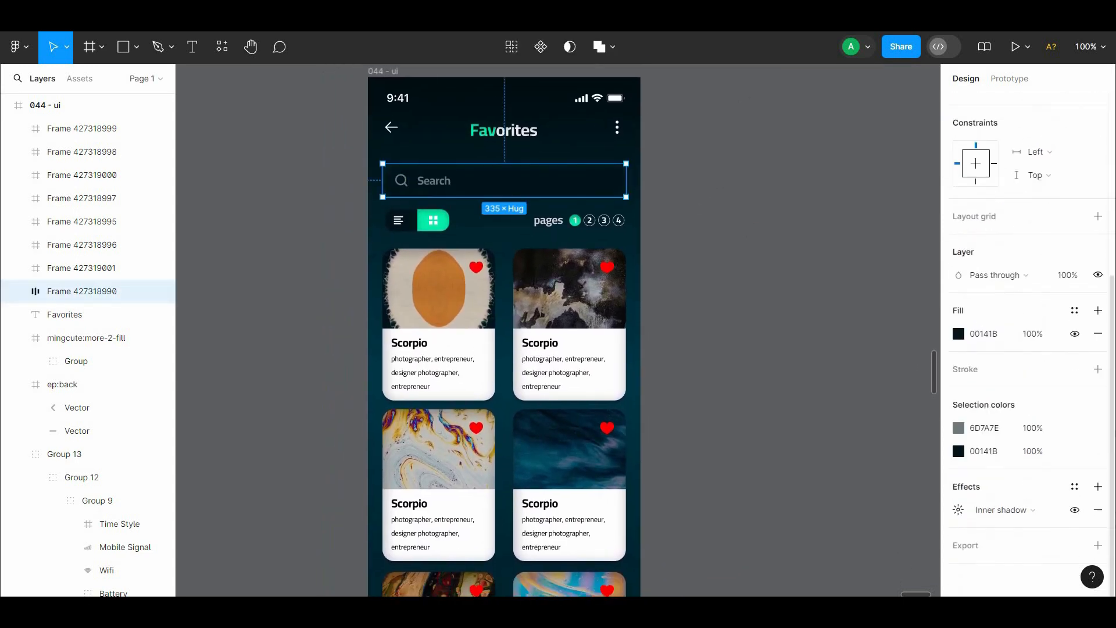
click(958, 510)
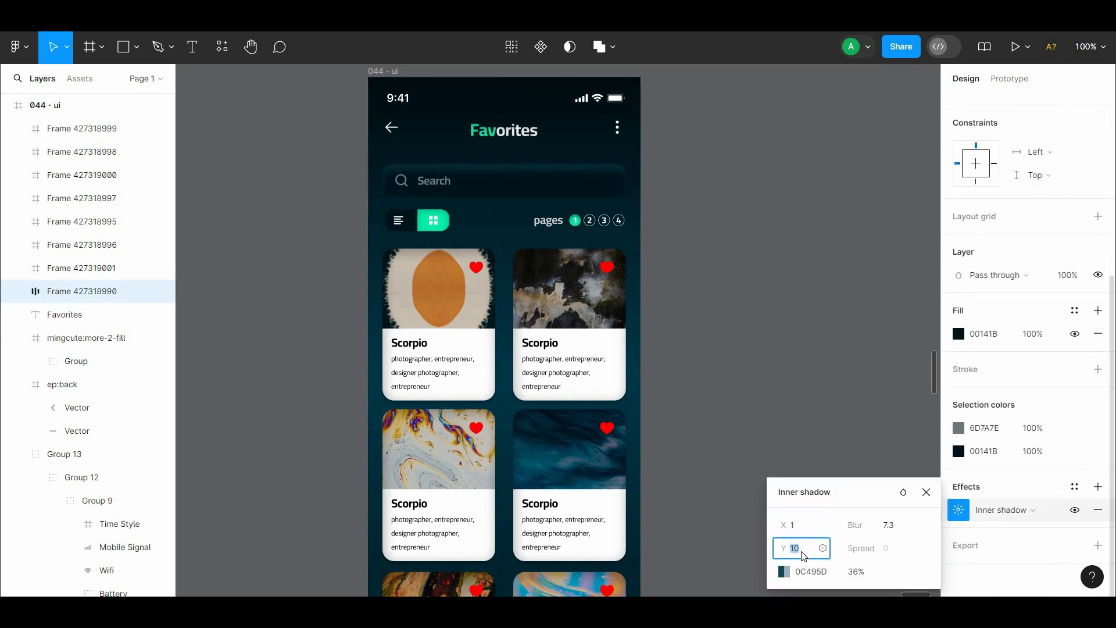
drag(788, 517, 780, 518)
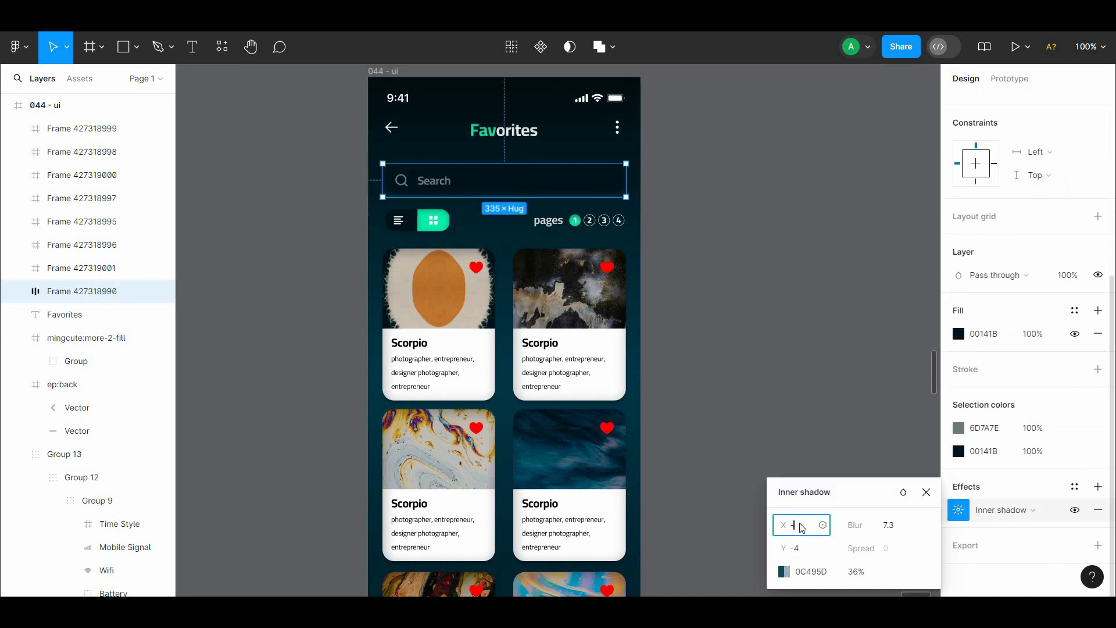
text(2)
key(Return)
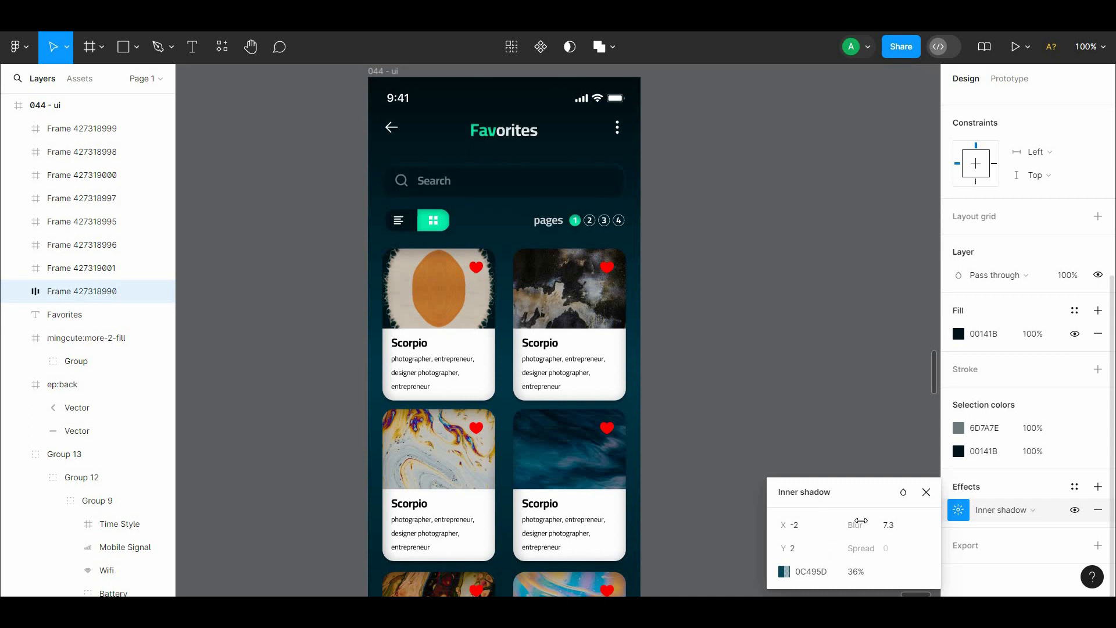
drag(861, 521, 980, 526)
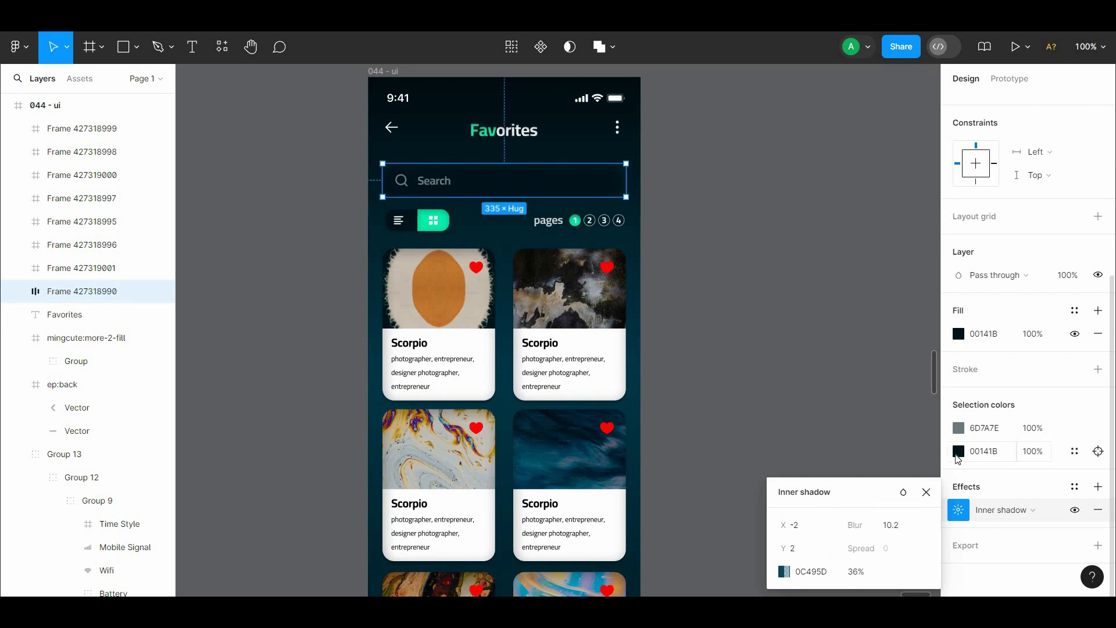
Step: Try a 000000 fill and a light blue 6AC2DE inner shadow colour on the search bar
click(959, 451)
drag(937, 372, 962, 417)
click(958, 510)
click(784, 571)
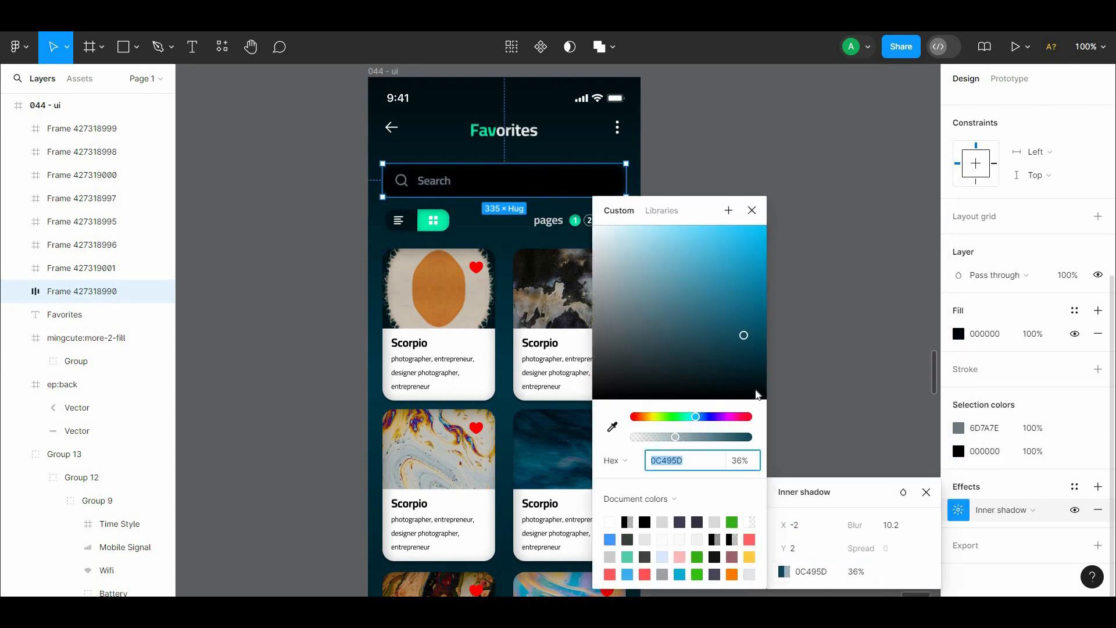
drag(744, 329, 748, 310)
drag(741, 271, 639, 240)
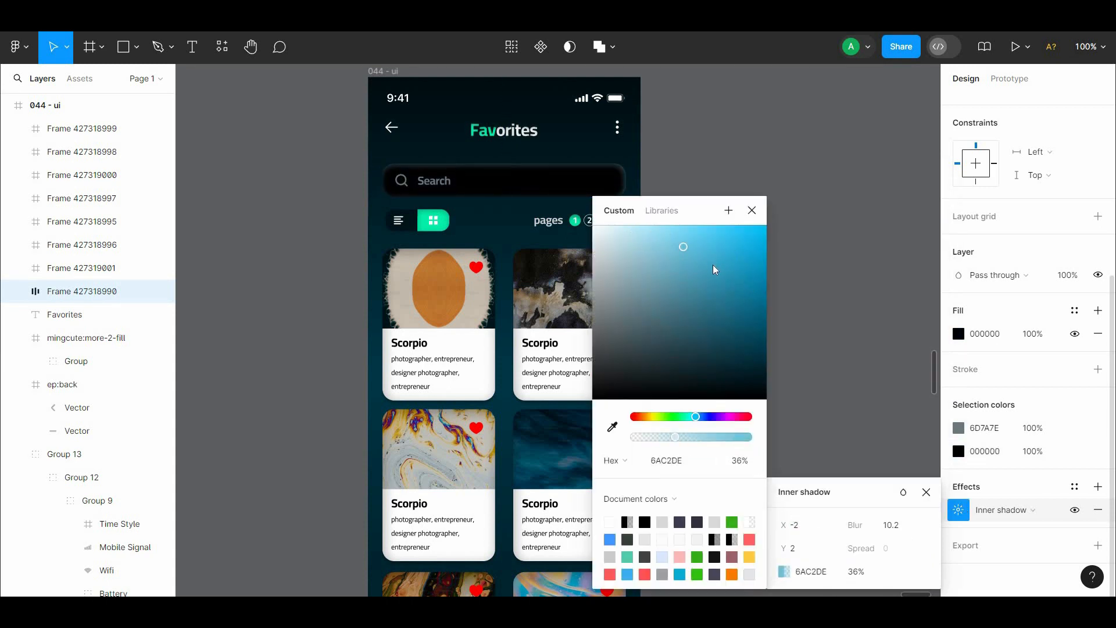
click(959, 335)
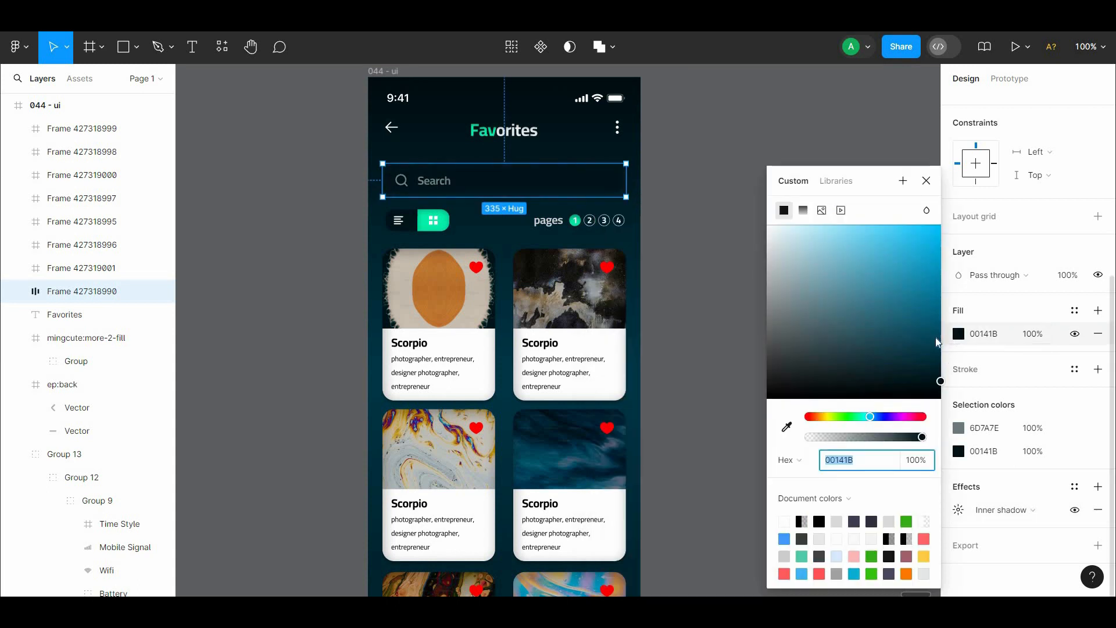
Step: Set the search bar's inner shadow to X 1, Y -4 and a blur of 11.9
click(651, 209)
click(604, 185)
scroll(988, 406, down, 4)
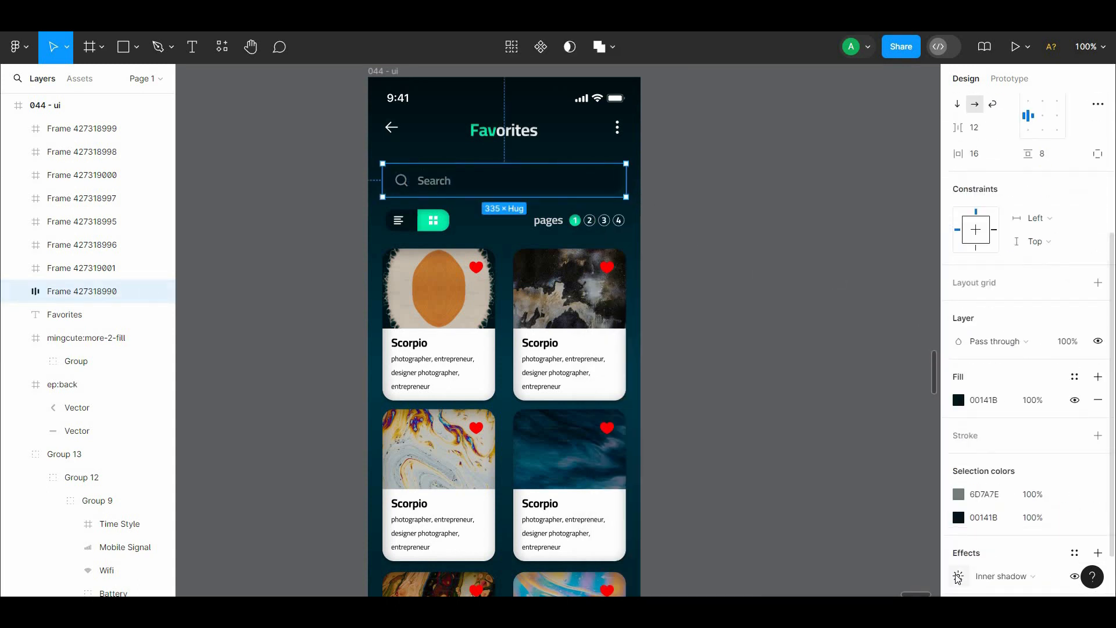
click(959, 576)
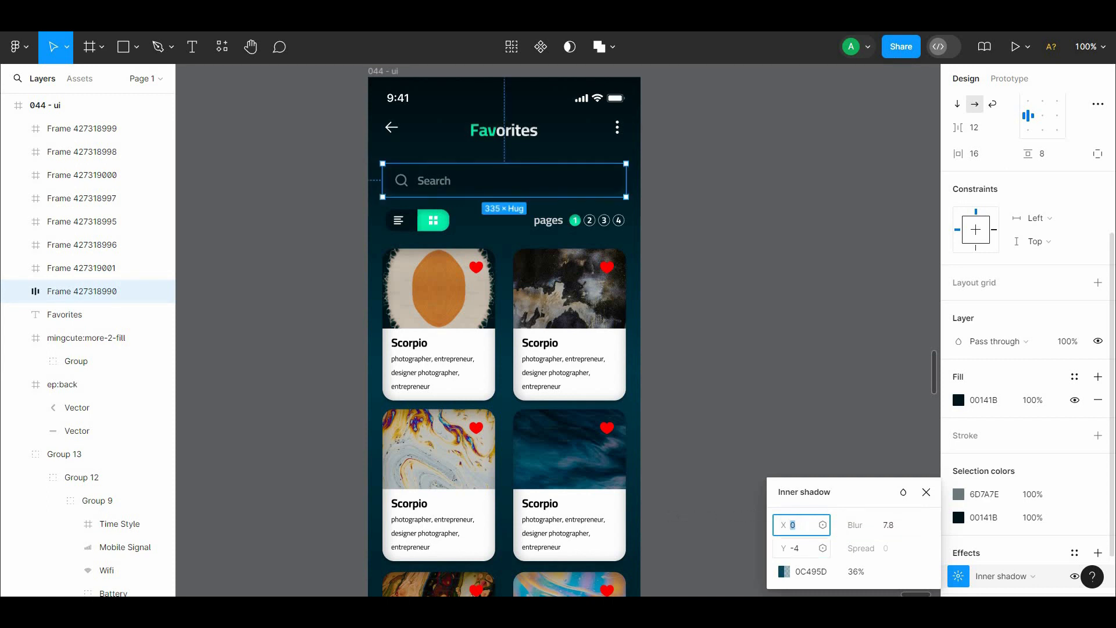
drag(784, 551, 791, 526)
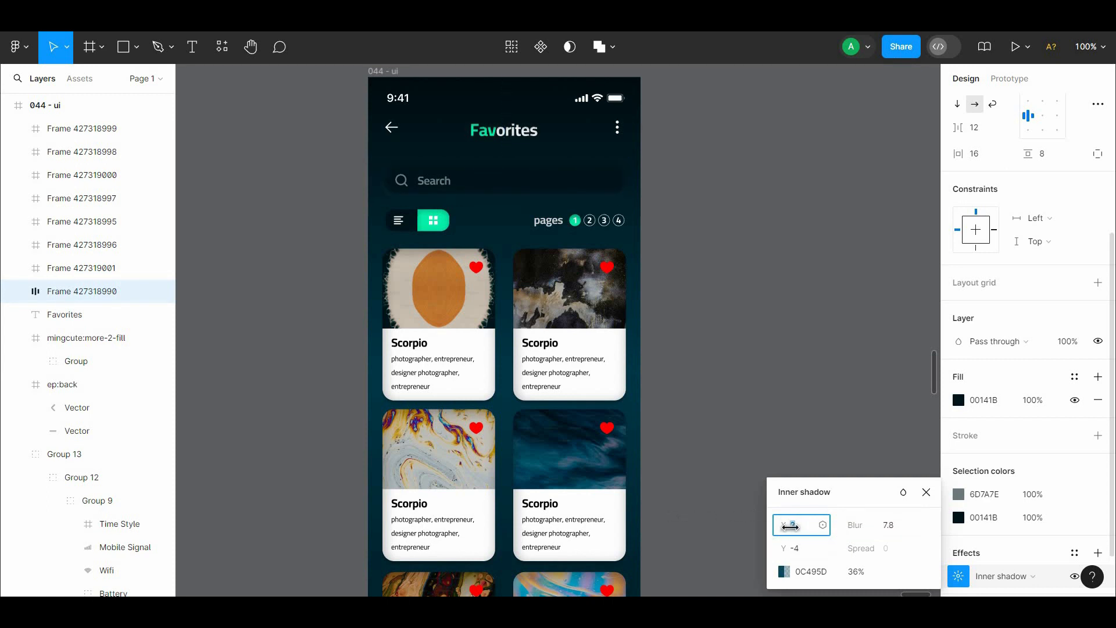
Step: Set the search bar's fill to 022833 and add a 0.5 inside stroke in white FFFFFF
click(959, 401)
drag(905, 324, 924, 379)
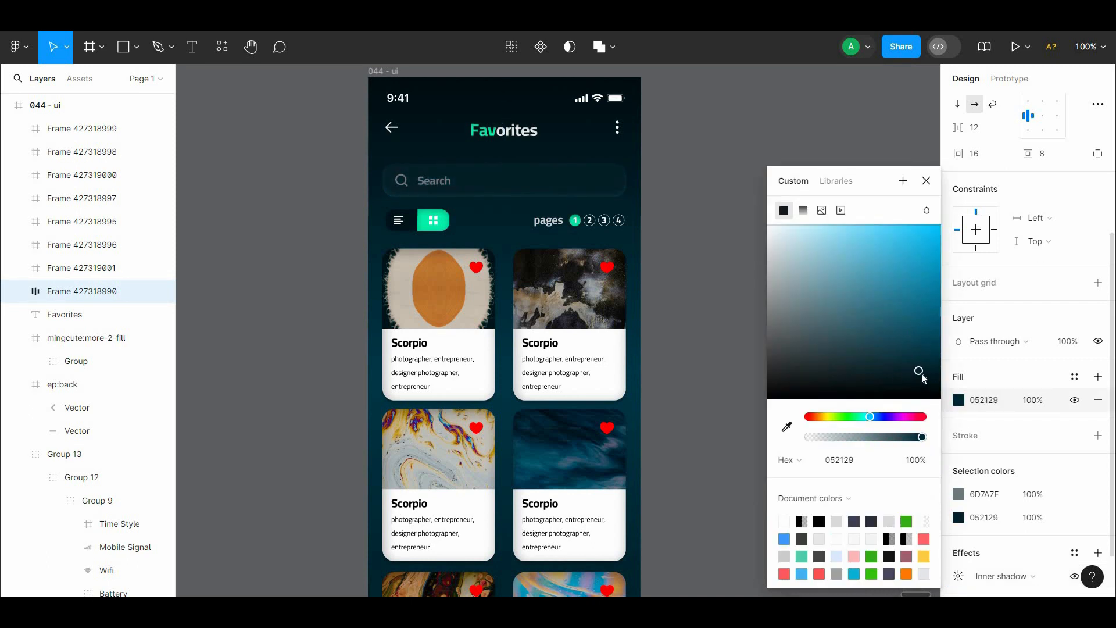
click(1098, 435)
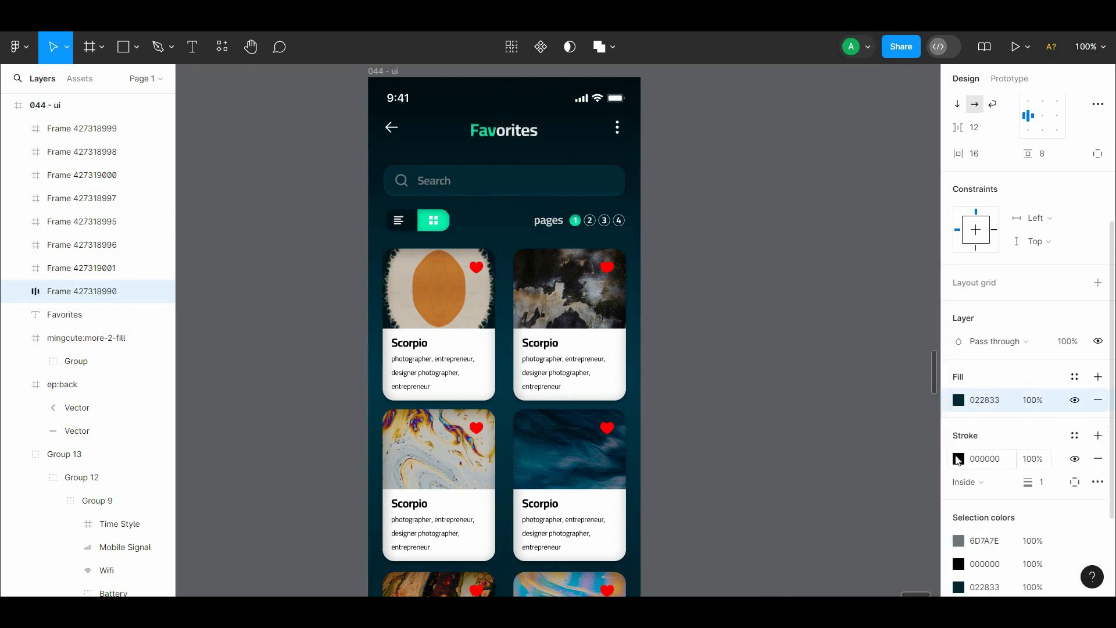
click(959, 457)
drag(803, 271, 746, 225)
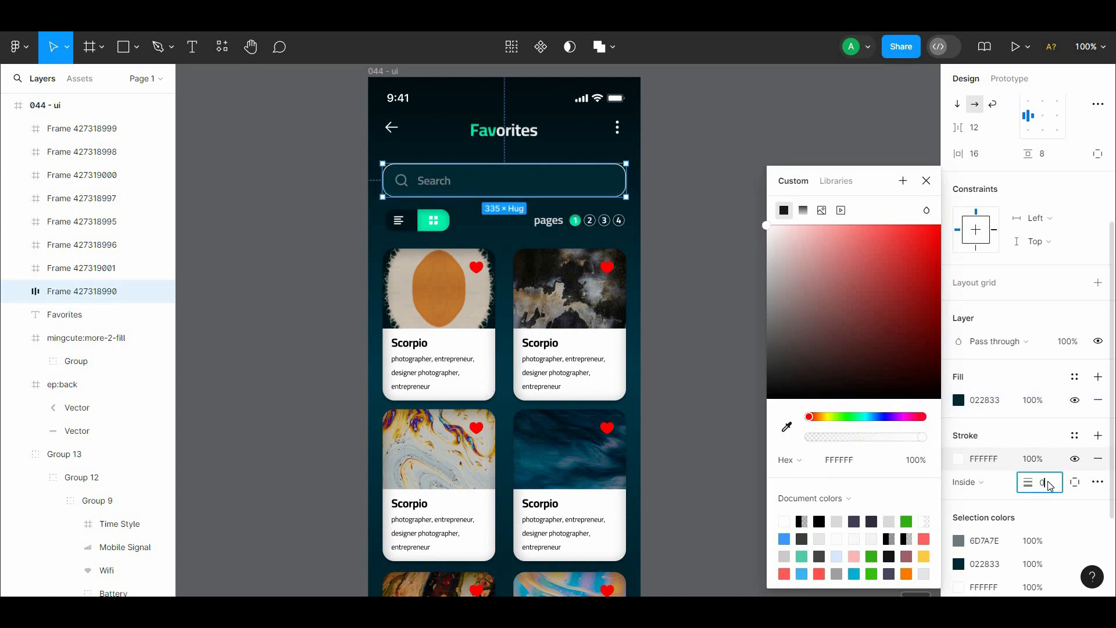
click(739, 289)
drag(722, 272, 738, 249)
Step: Review the search bar's inner shadow settings and its look within the whole screen
click(520, 155)
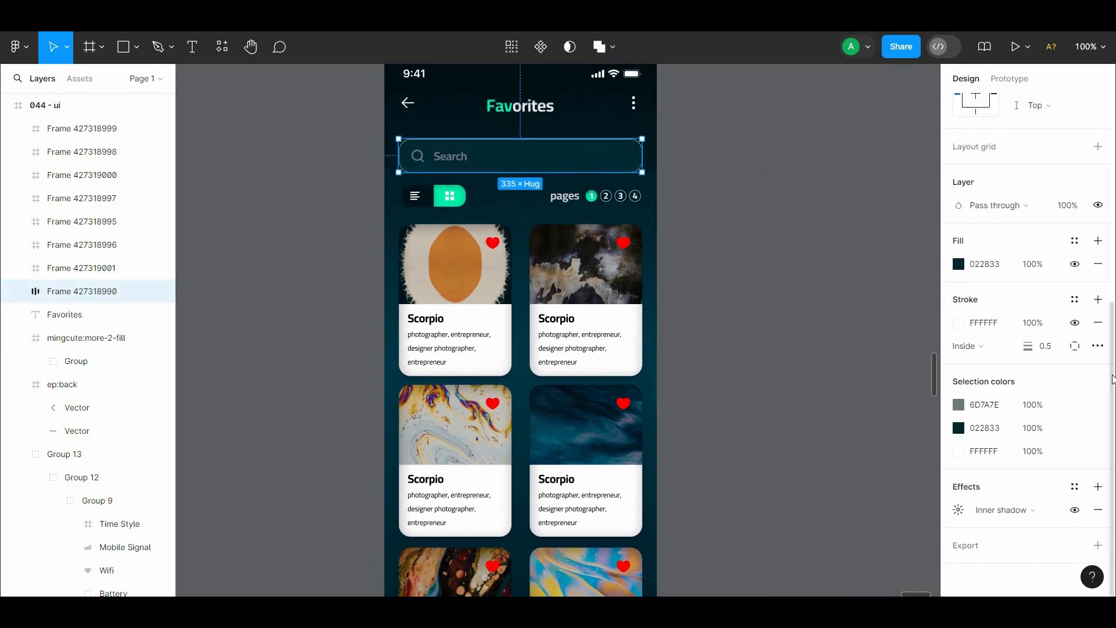
click(958, 510)
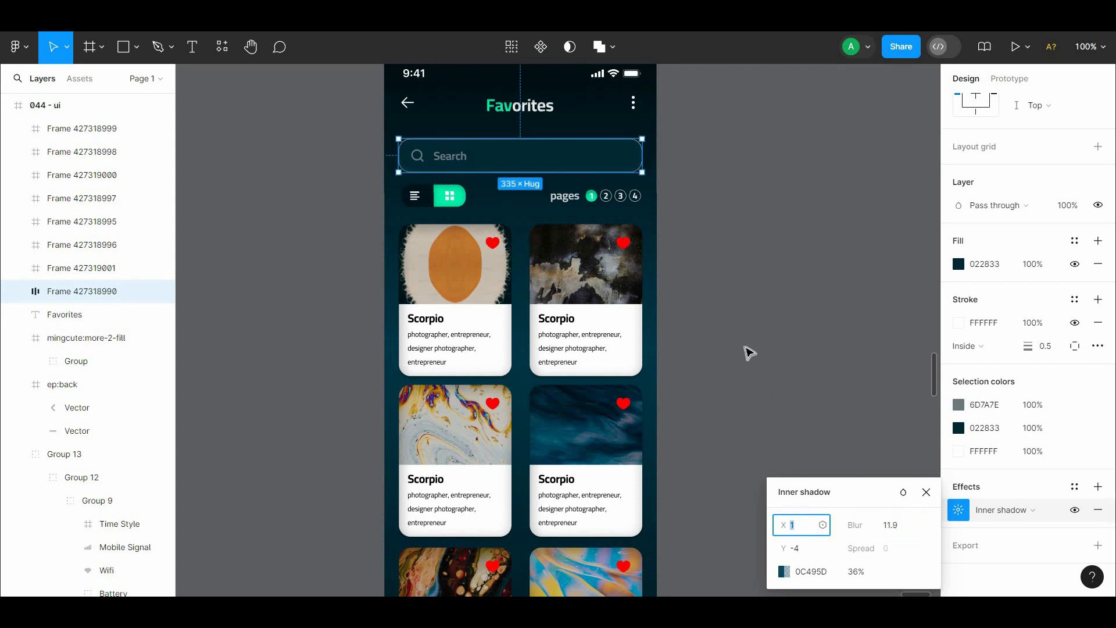
click(812, 421)
click(605, 157)
click(759, 229)
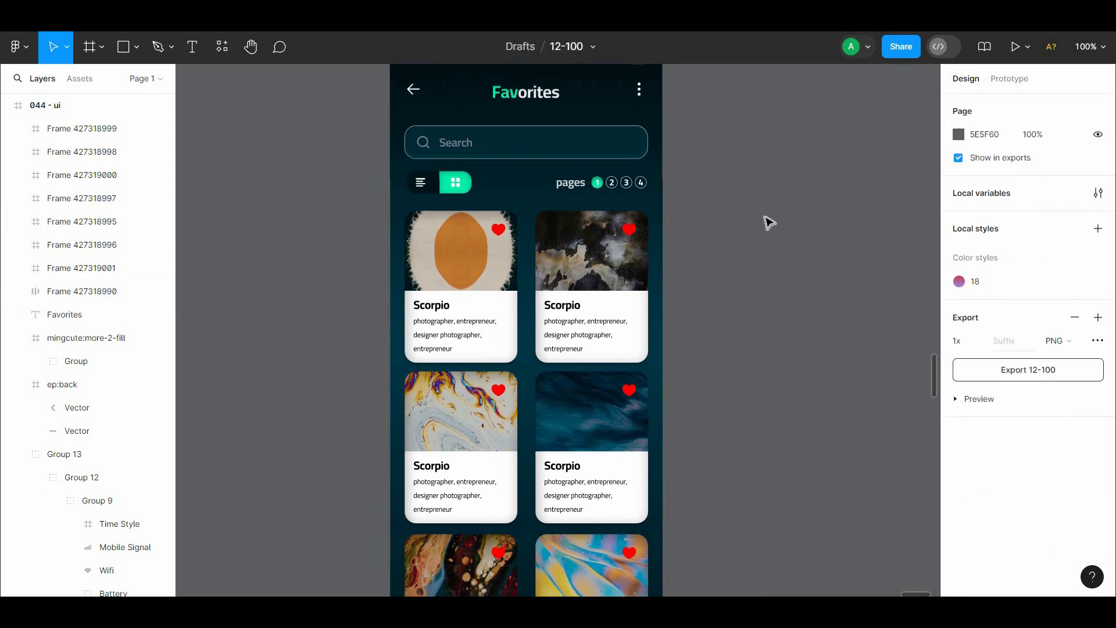
key(ctrl+minus)
key(ctrl+plus)
Step: Change the "Search" placeholder text in the search bar to a lighter font weight
click(574, 212)
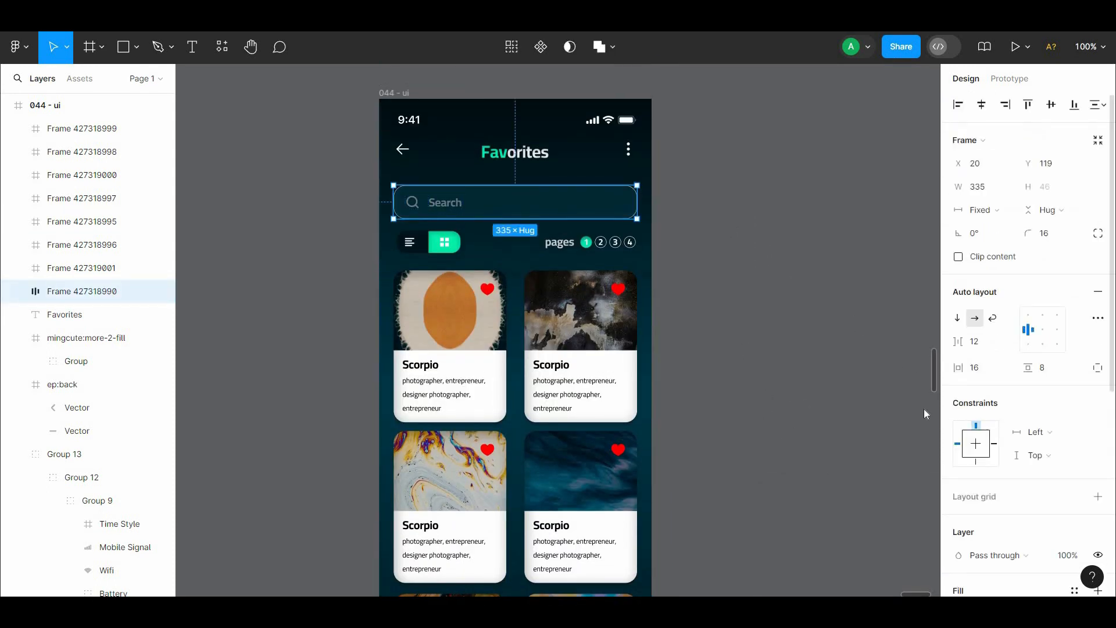
double_click(450, 203)
click(1000, 353)
click(997, 338)
click(663, 291)
Step: Add a second effect to the search bar alongside its inner shadow
click(610, 206)
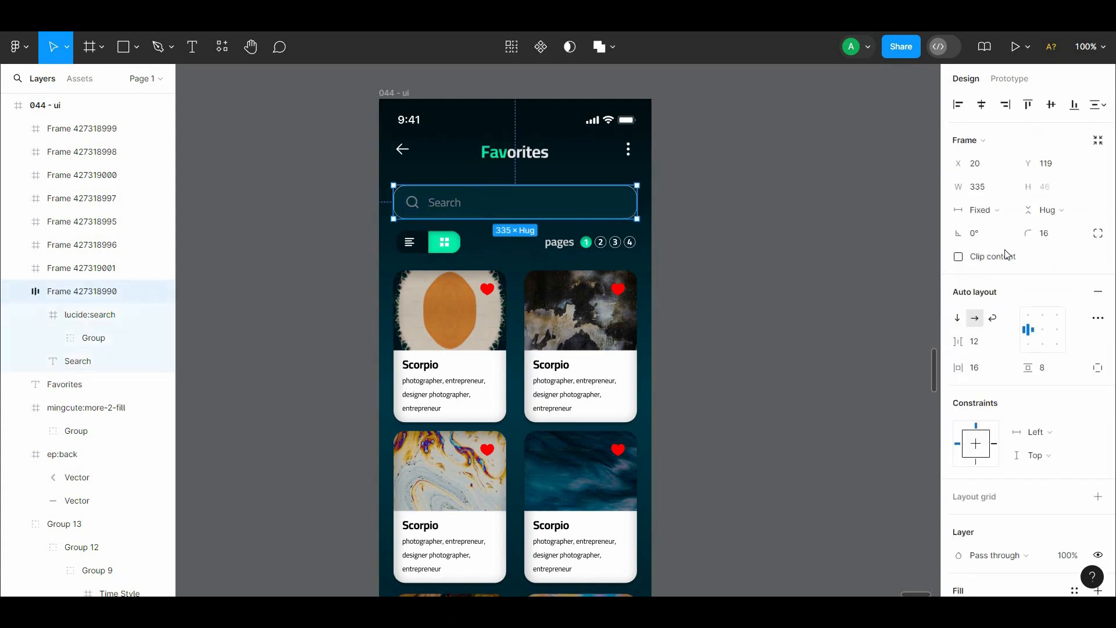
scroll(1008, 254, down, 6)
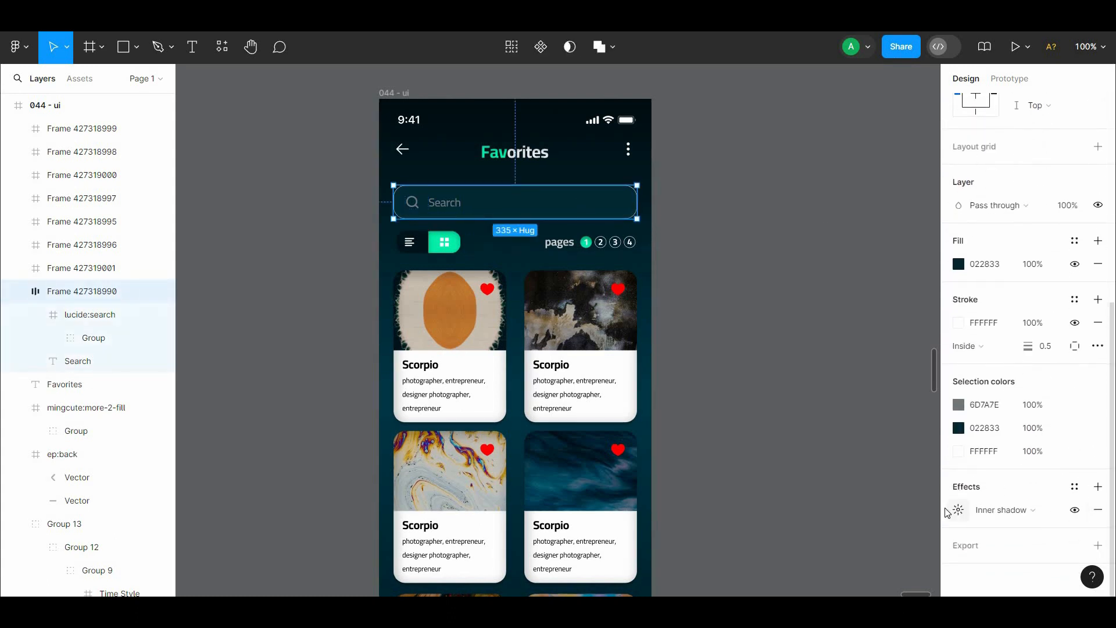
click(958, 510)
click(1098, 486)
click(748, 329)
Step: Insert the free iPhone 15 Pro Portrait Right Mockup using the Artboard Mockups plugin
drag(747, 329, 609, 343)
right_click(581, 175)
mouse_move(640, 302)
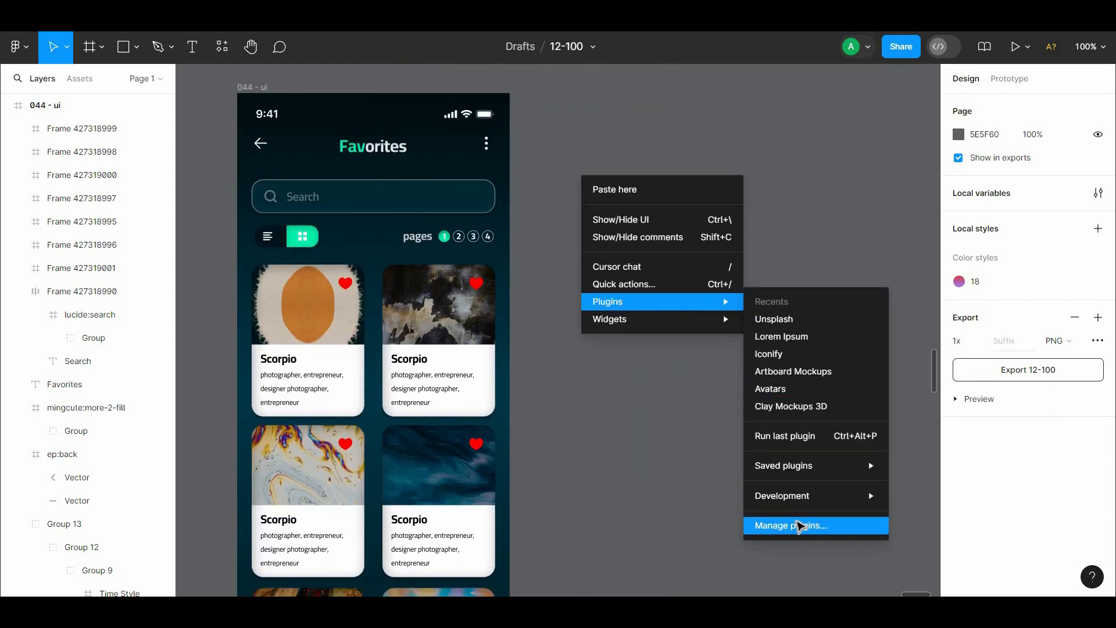
click(800, 525)
click(398, 182)
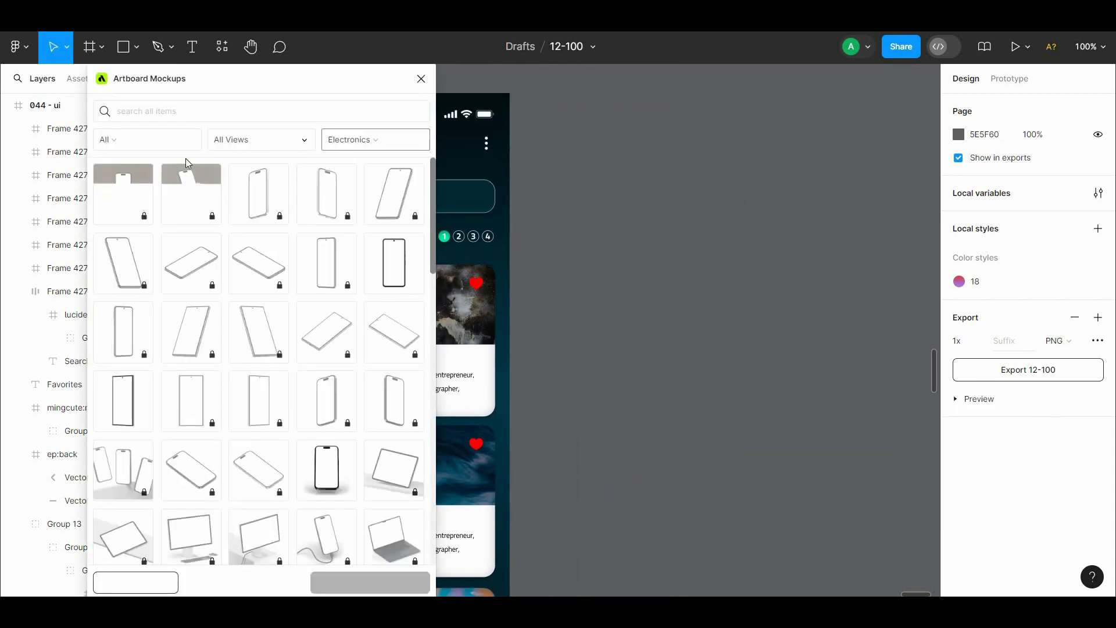
click(174, 143)
click(142, 185)
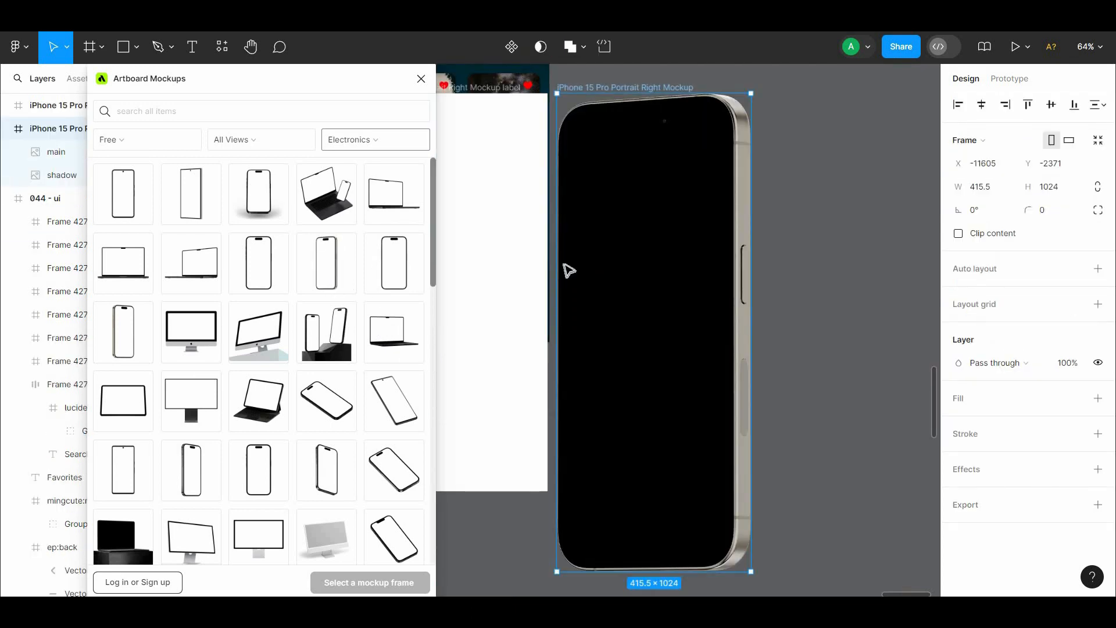
Step: Place a copy of the "044 - ui" screen inside the mockup's label frame at X 0, Y 0
drag(587, 86, 551, 208)
click(354, 224)
drag(353, 211, 179, 101)
alt+drag(457, 79, 458, 162)
drag(433, 182, 357, 200)
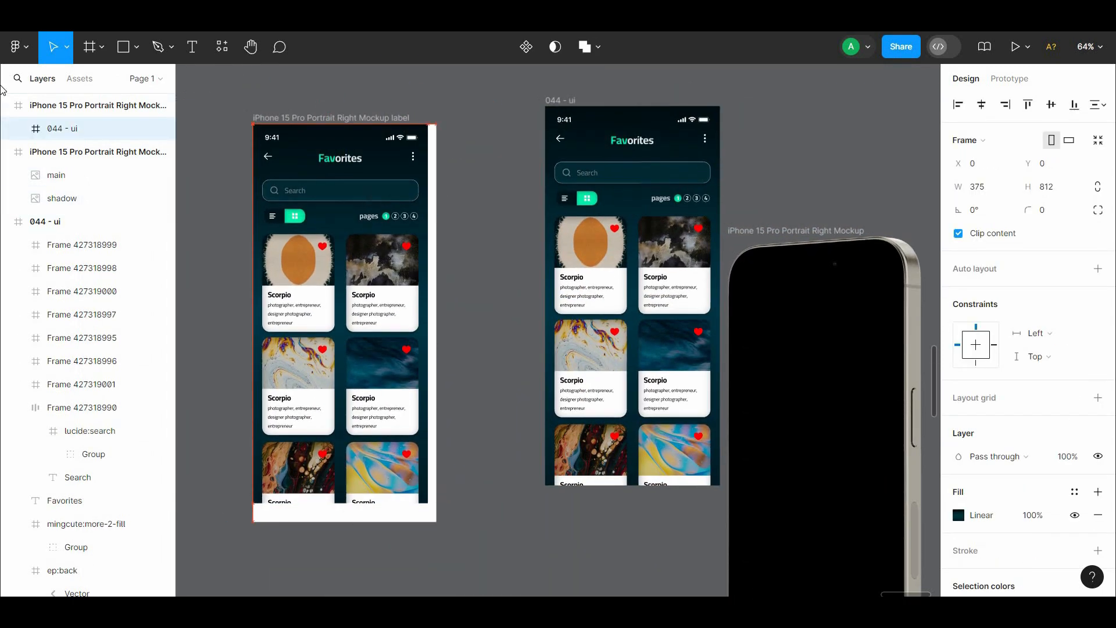
Step: Scale the copied screen proportionally to a width of 393 so it fills the mockup's label frame
click(67, 46)
click(64, 99)
drag(426, 492, 437, 521)
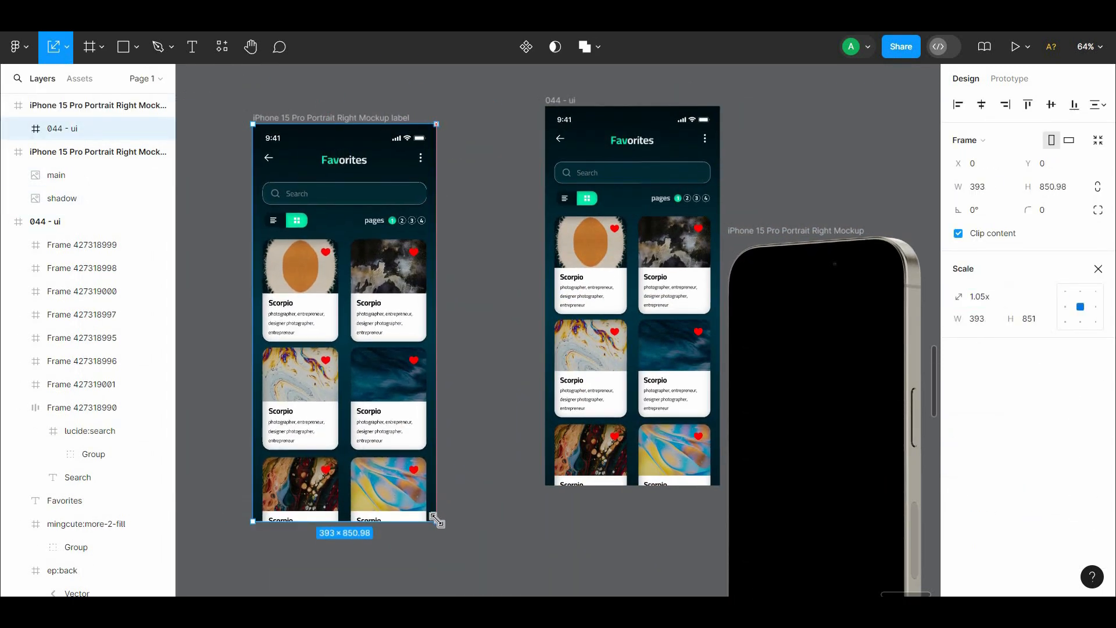
click(466, 430)
Step: Apply the label frame's design to the iPhone 15 Pro mockup with the Artboard Mockups plugin
click(312, 124)
drag(725, 124, 697, 134)
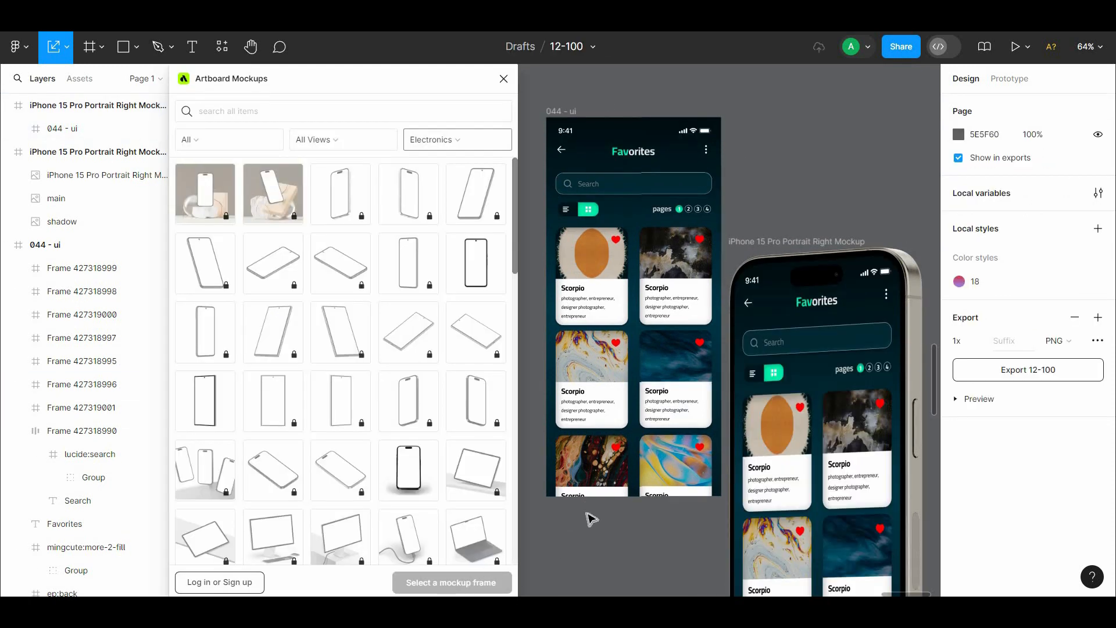
scroll(763, 493, left, 4)
click(593, 133)
drag(758, 553, 645, 528)
click(628, 498)
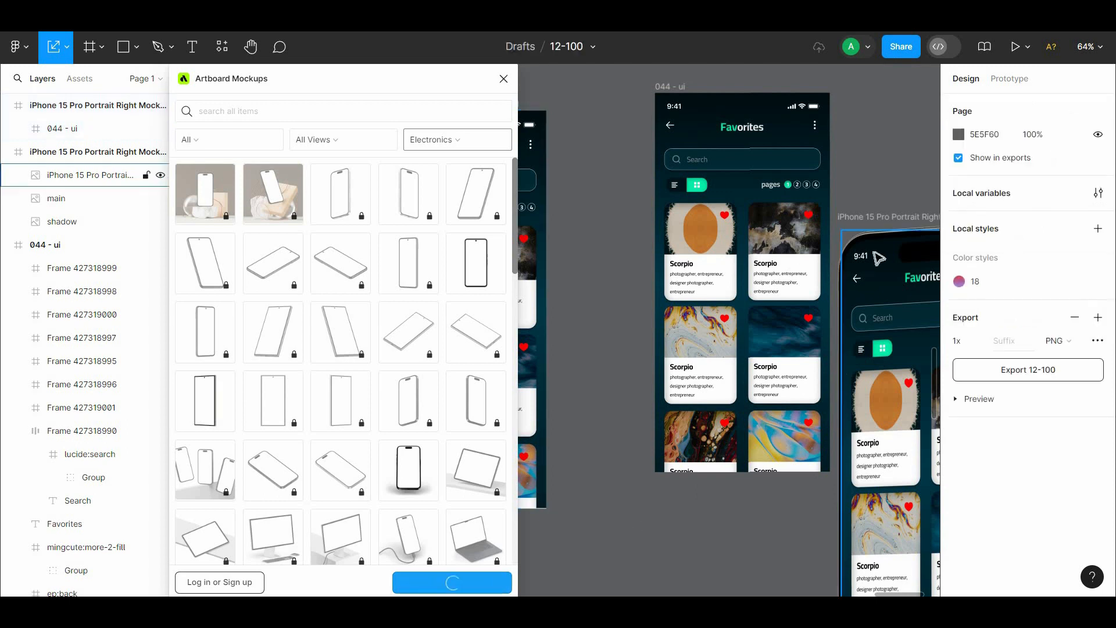
Step: Move the finished iPhone 15 Pro mockup away from the flat screens to an empty canvas area at X -11113, Y -2364, and deselect it
scroll(729, 515, right, 5)
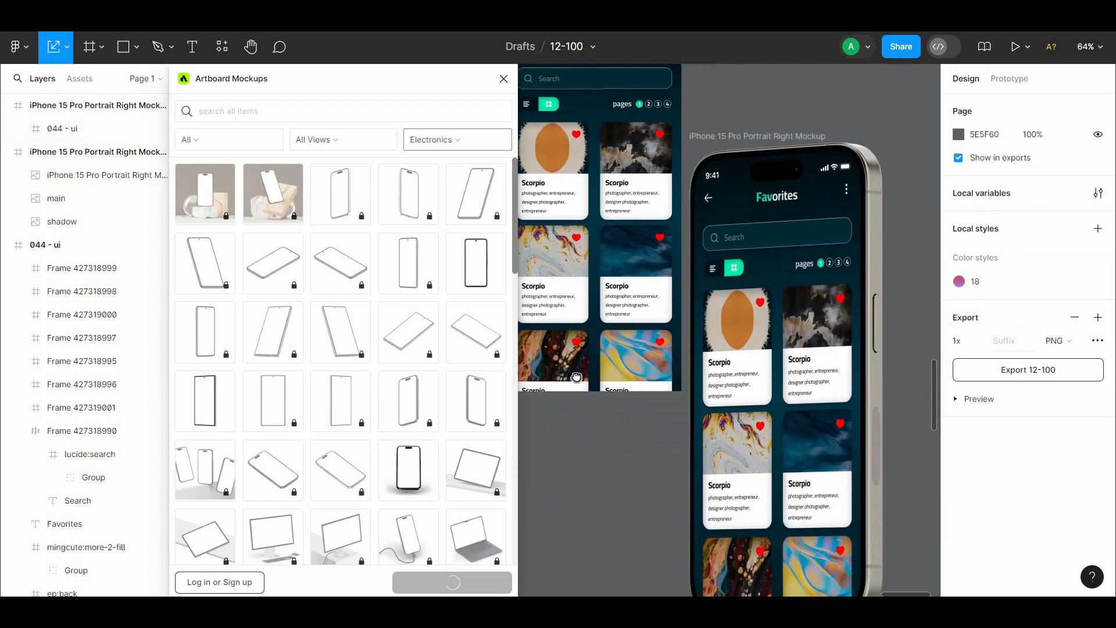
scroll(729, 514, down, 3)
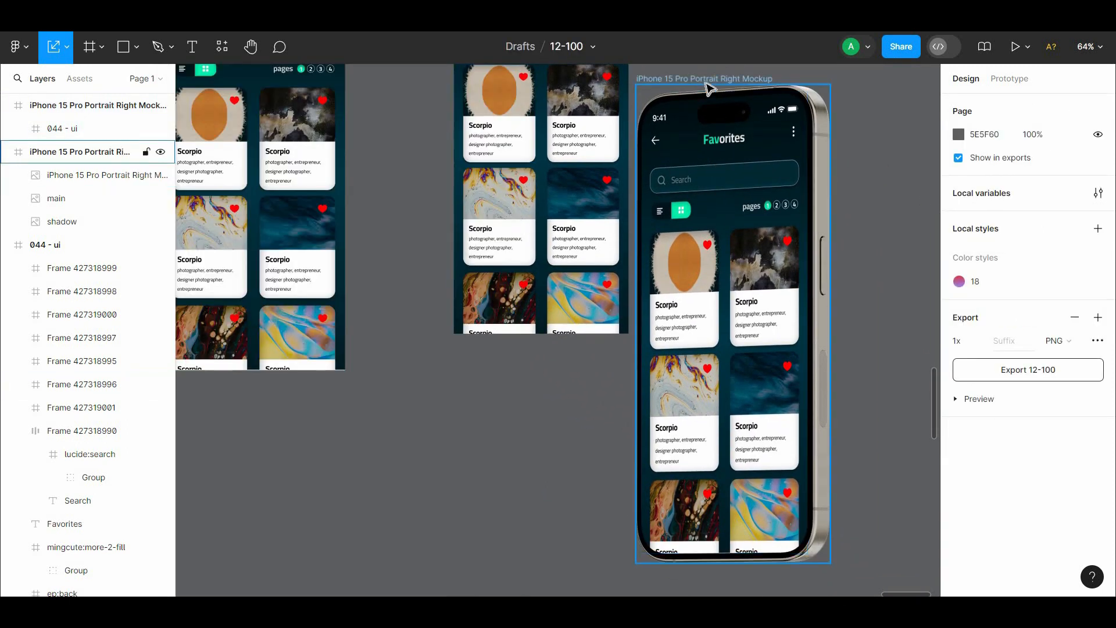
drag(710, 88, 710, 98)
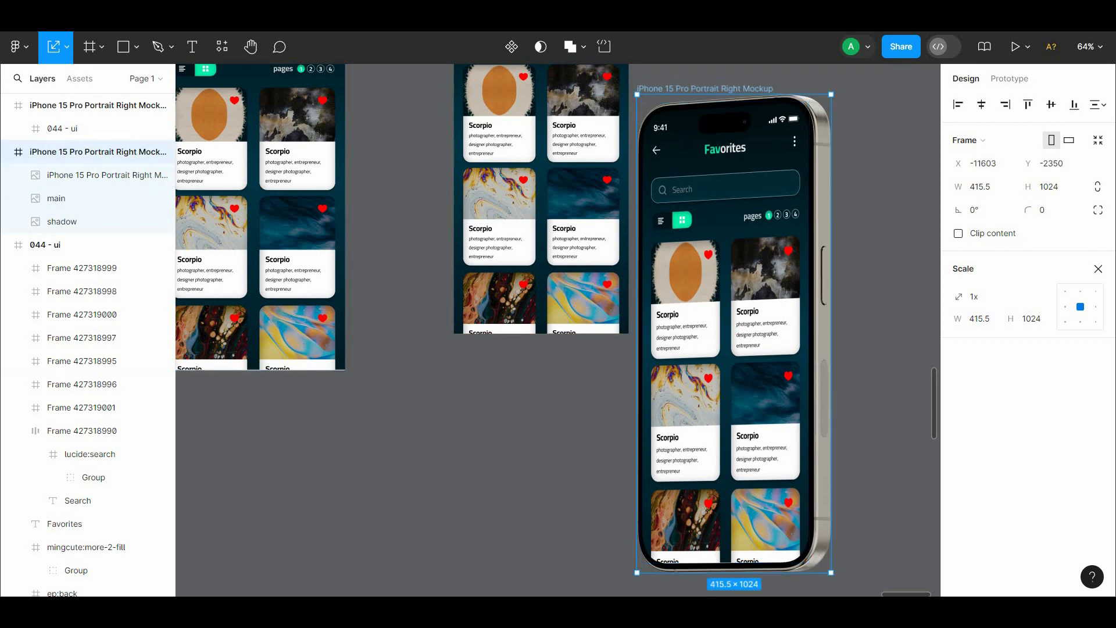
drag(516, 236, 272, 242)
drag(446, 238, 674, 232)
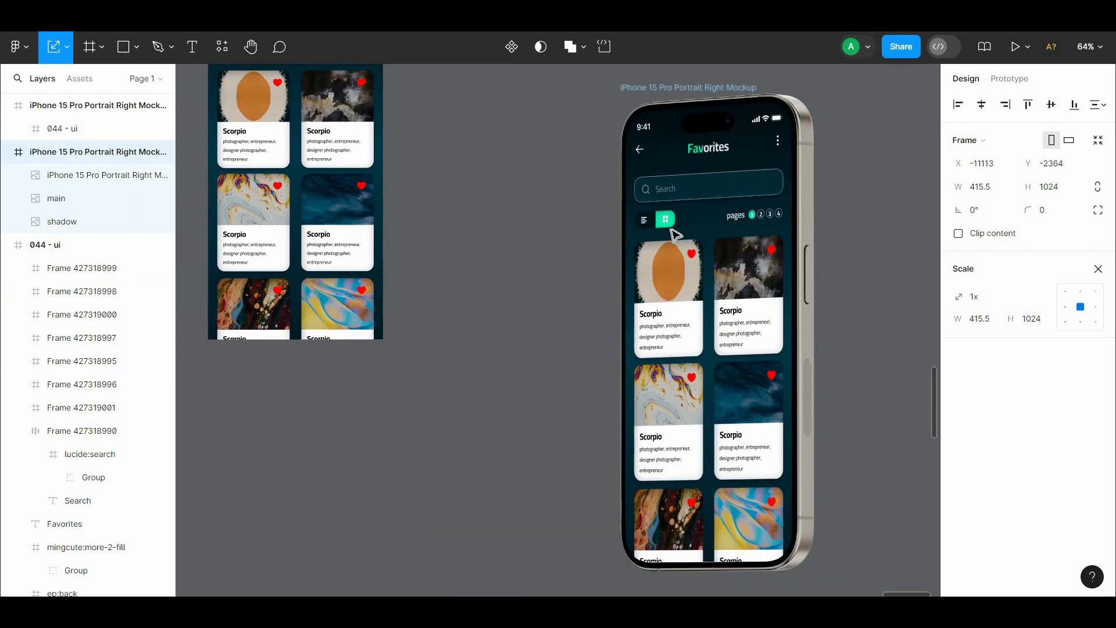
drag(494, 214, 366, 209)
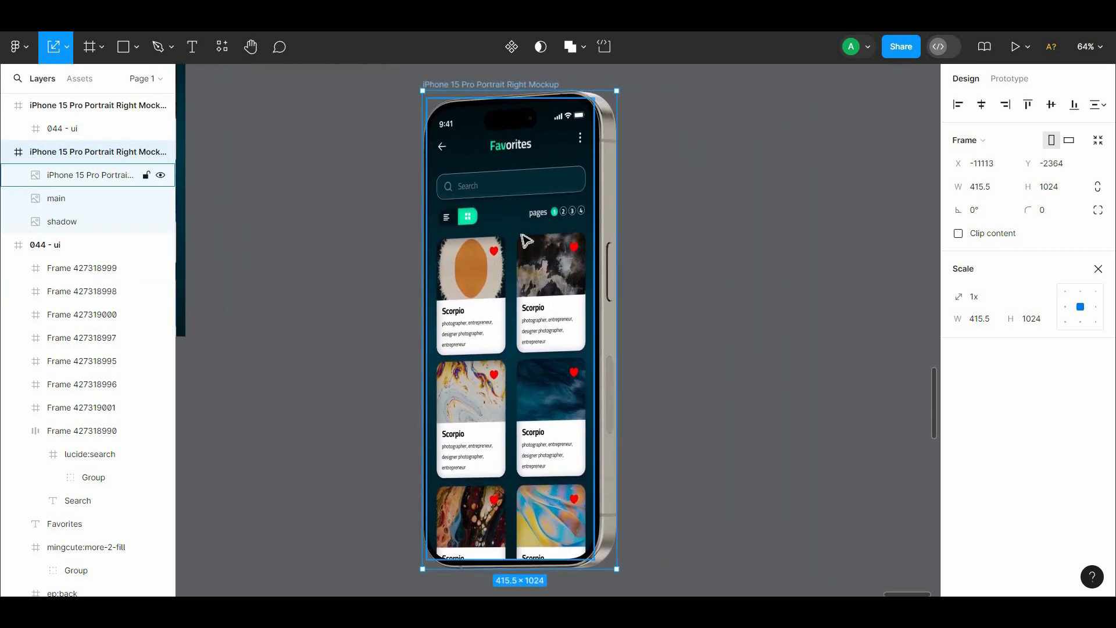
drag(522, 233, 526, 203)
drag(489, 266, 482, 299)
click(670, 232)
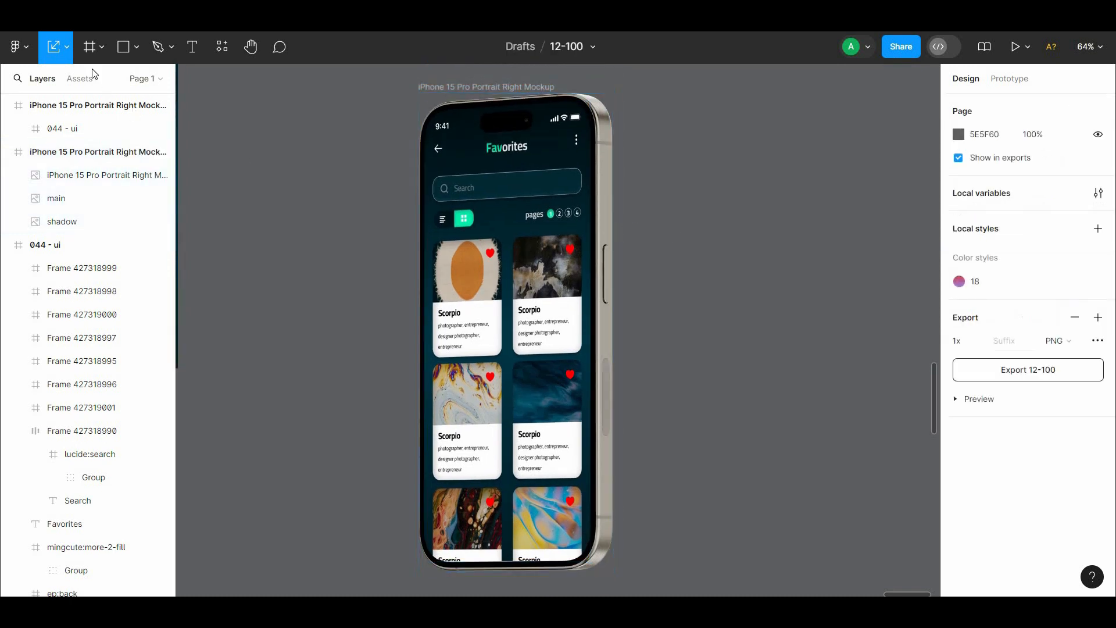